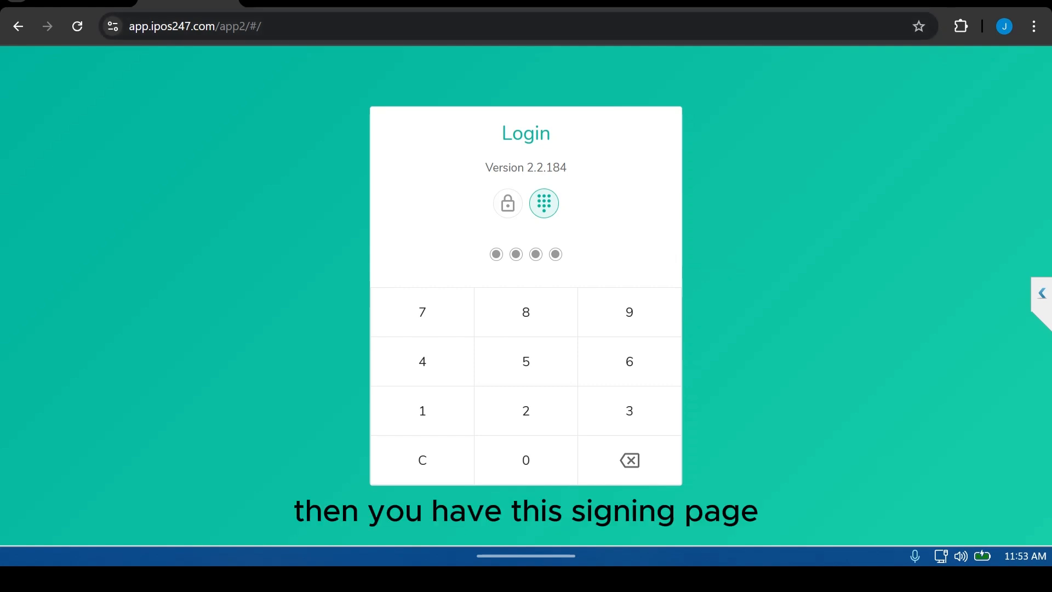
Step: Switch the login form between PIN and password modes, ending on username and password login
left_click(507, 203)
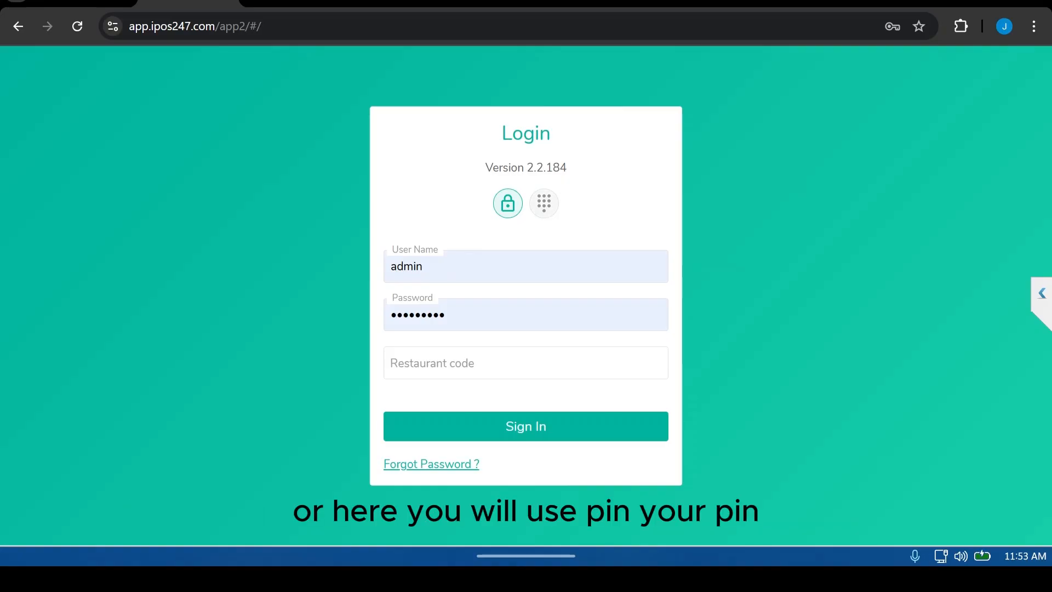
left_click(544, 204)
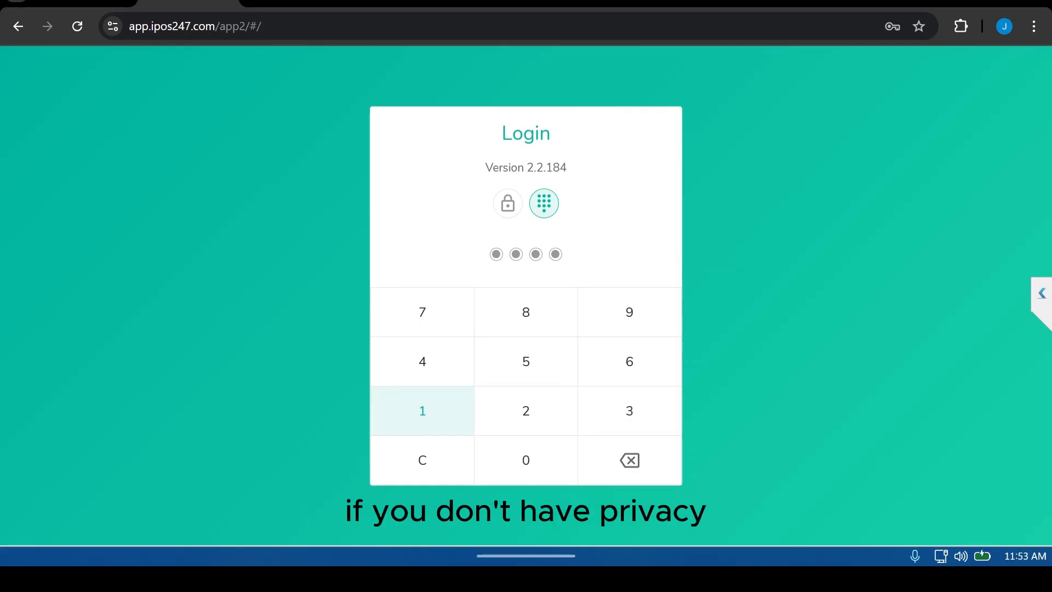
left_click(508, 204)
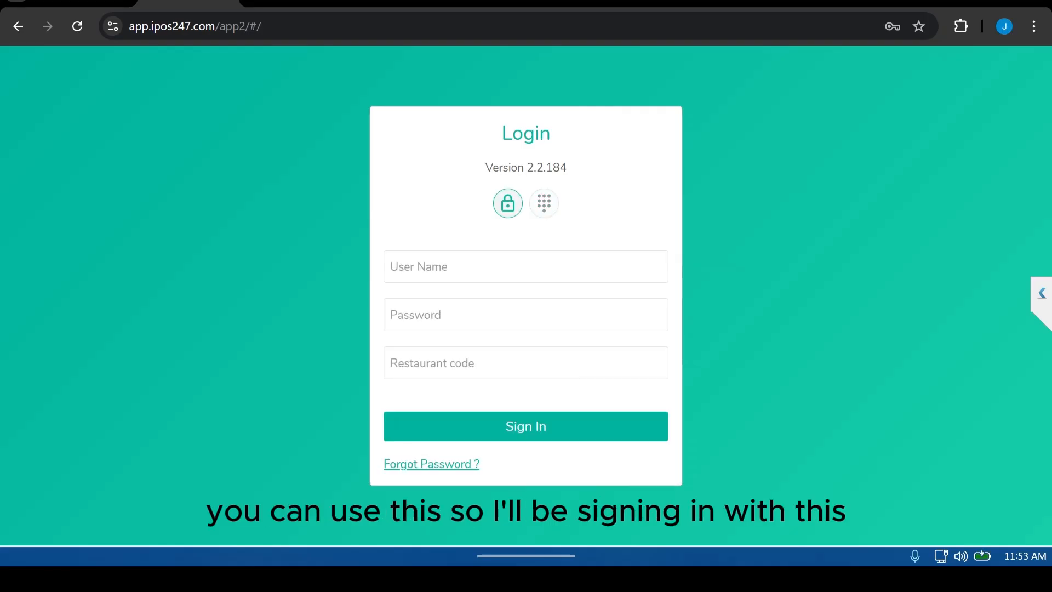
Step: Sign in with the admin username, the account password and the restaurant code
left_click(525, 266)
key("Tab")
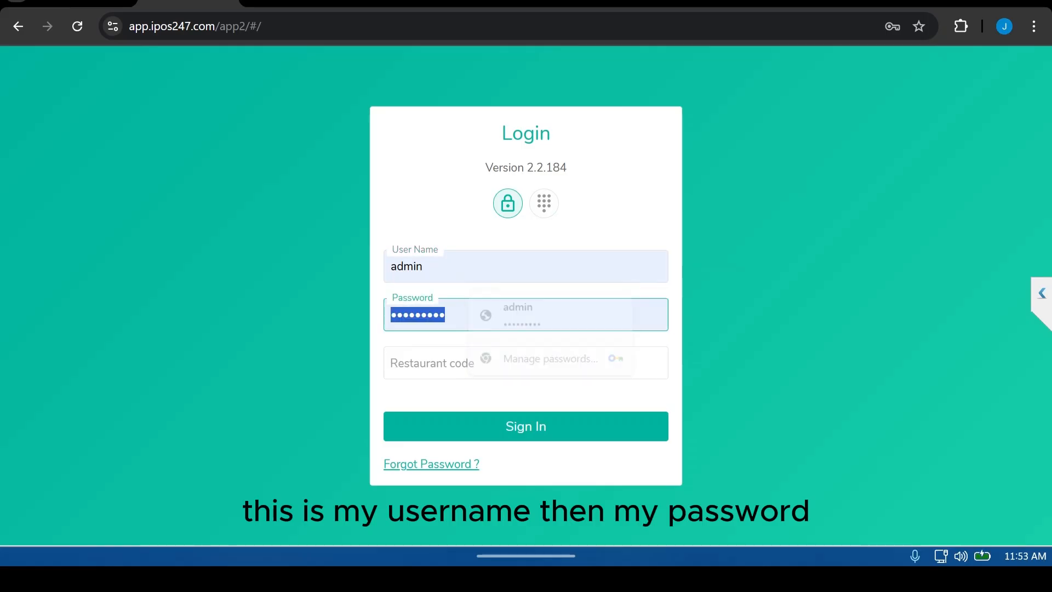
type("•••")
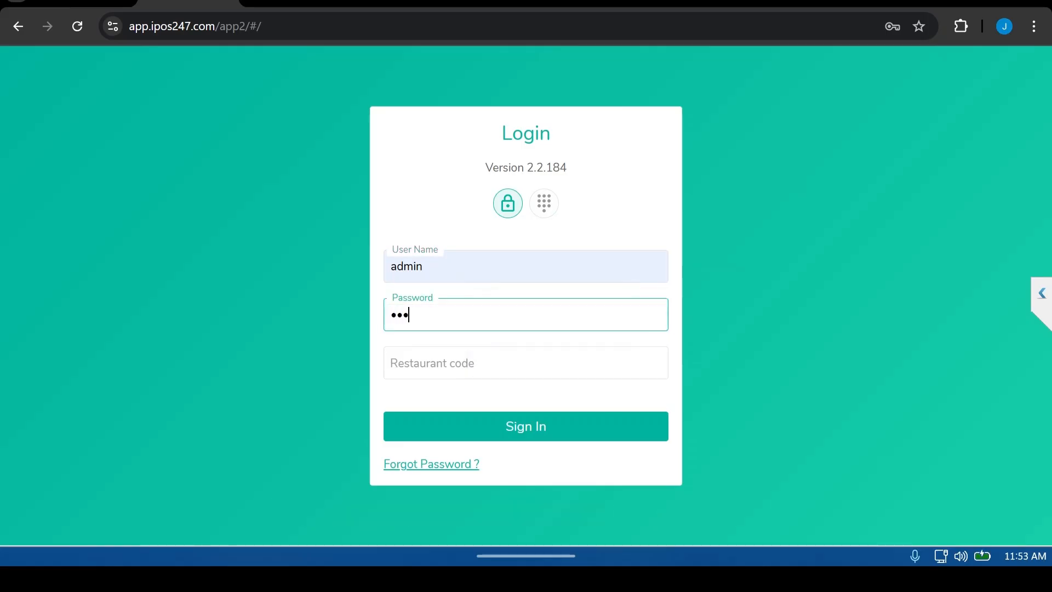
type("•••••")
left_click(392, 363)
type("36")
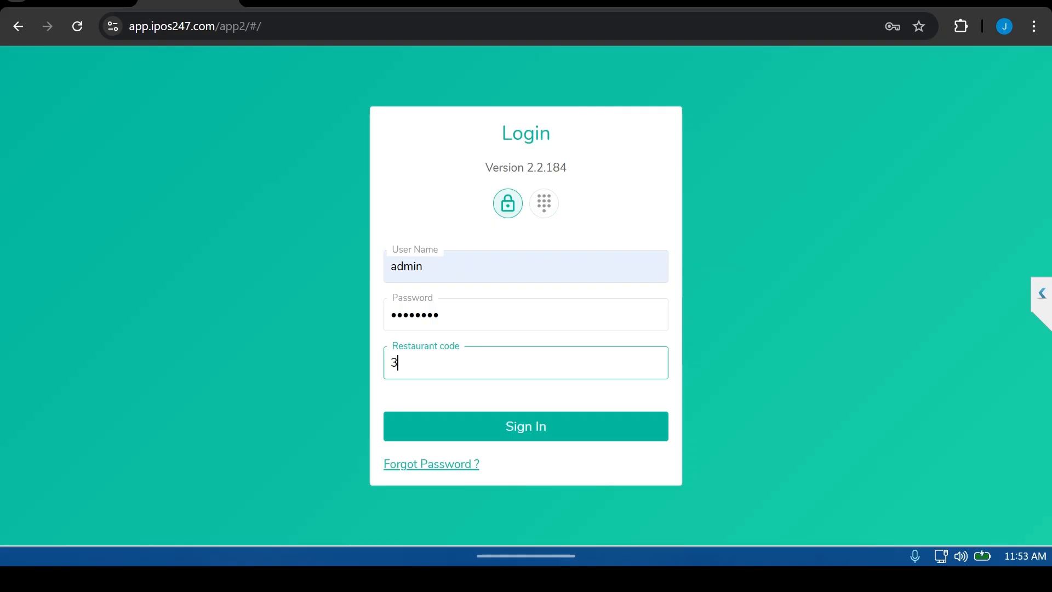
type("75")
key("Return")
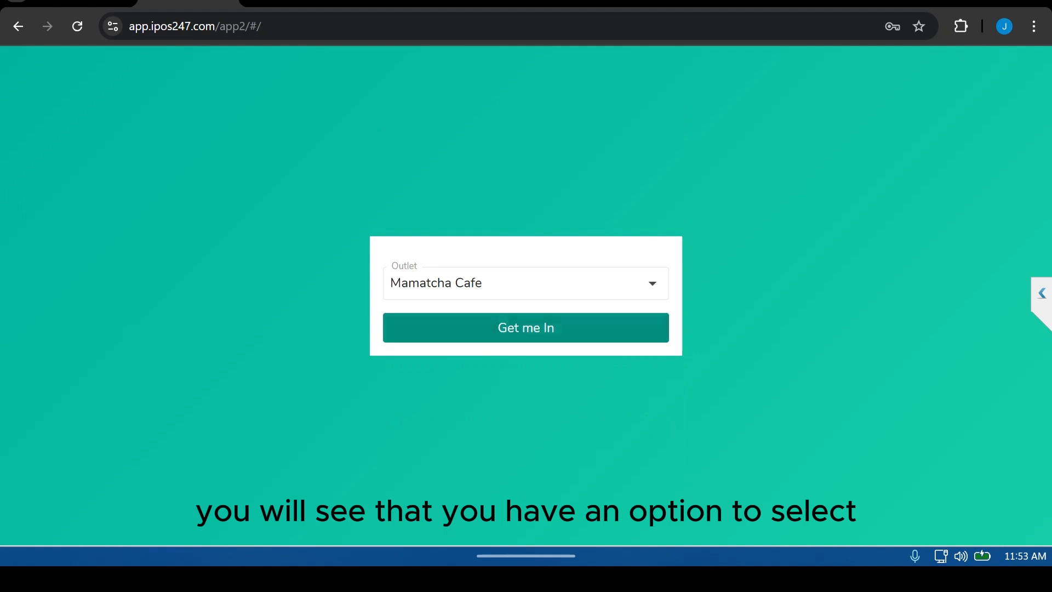
Step: Enter the Mamatcha Cafe outlet and ignore the Day Close warning
key("Return")
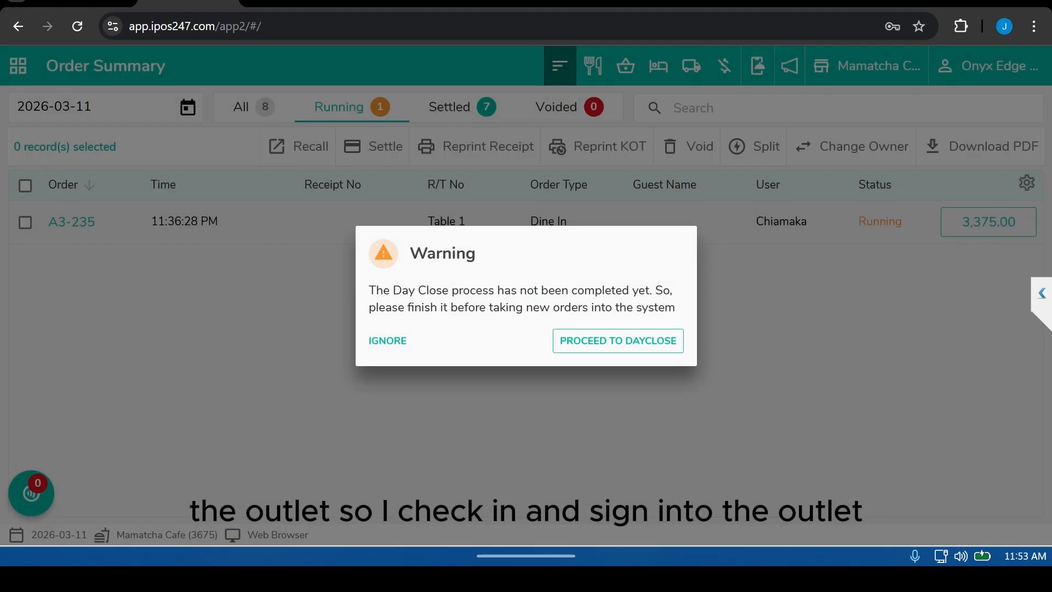
left_click(388, 341)
left_click(397, 331)
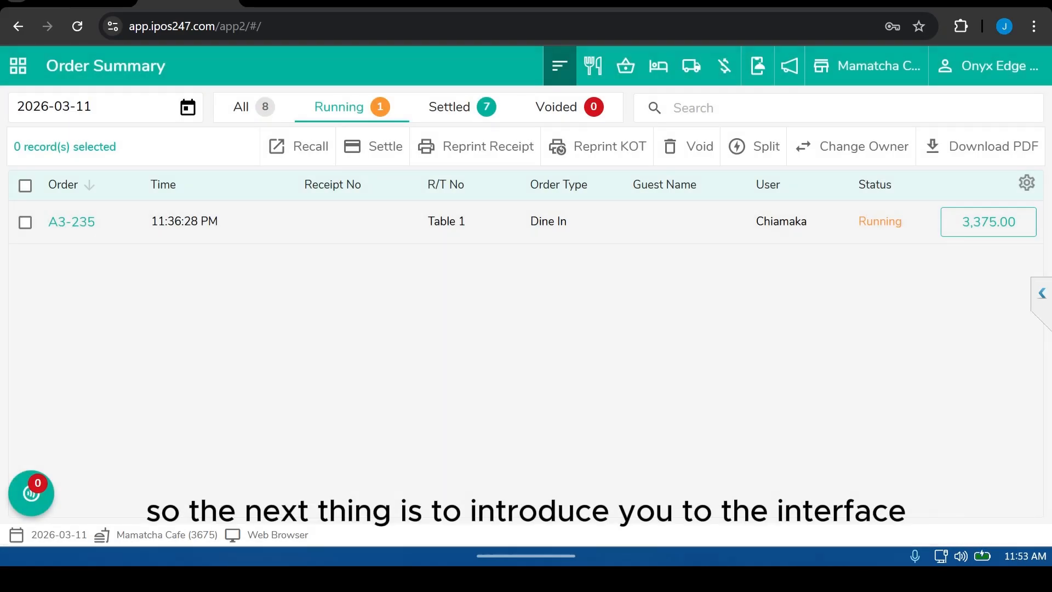
Step: Open the main menu and browse its Ordering, Manager, Inventory and Other sections
left_click(18, 66)
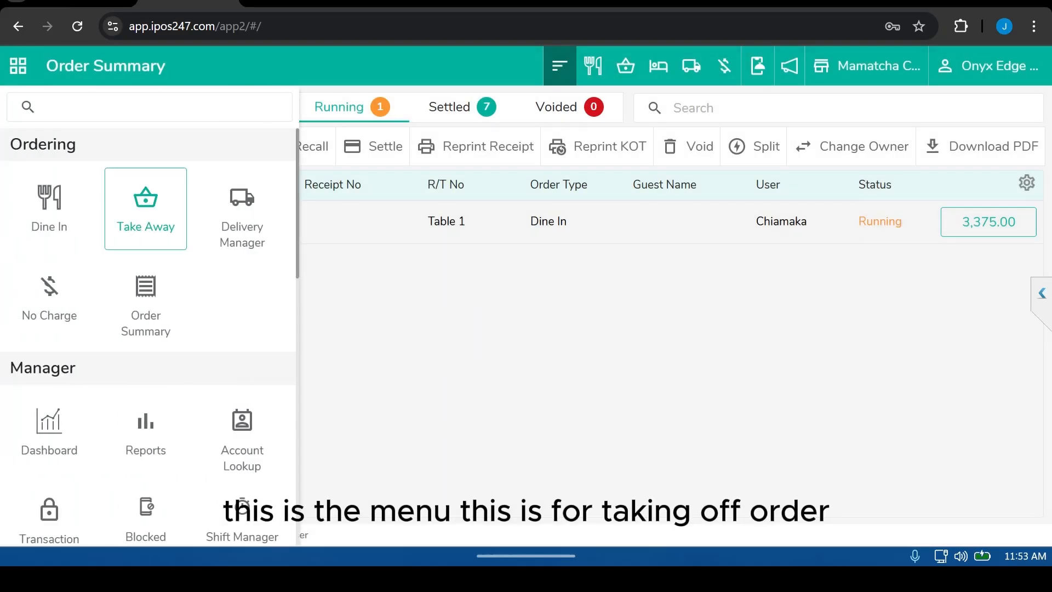
scroll(146, 298, "down", 2)
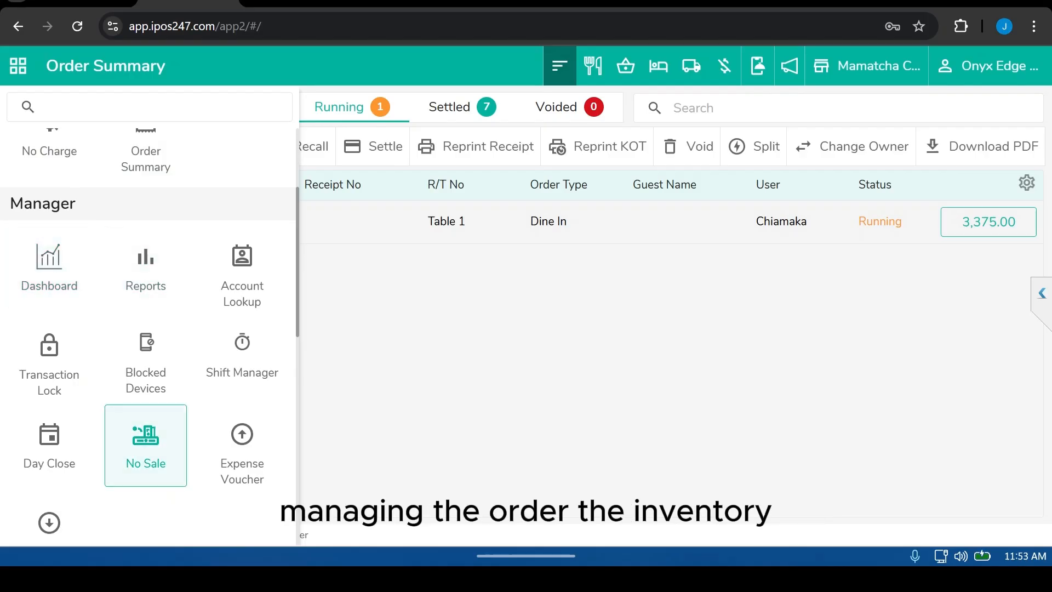
scroll(146, 430, "down", 4)
scroll(146, 415, "down", 1)
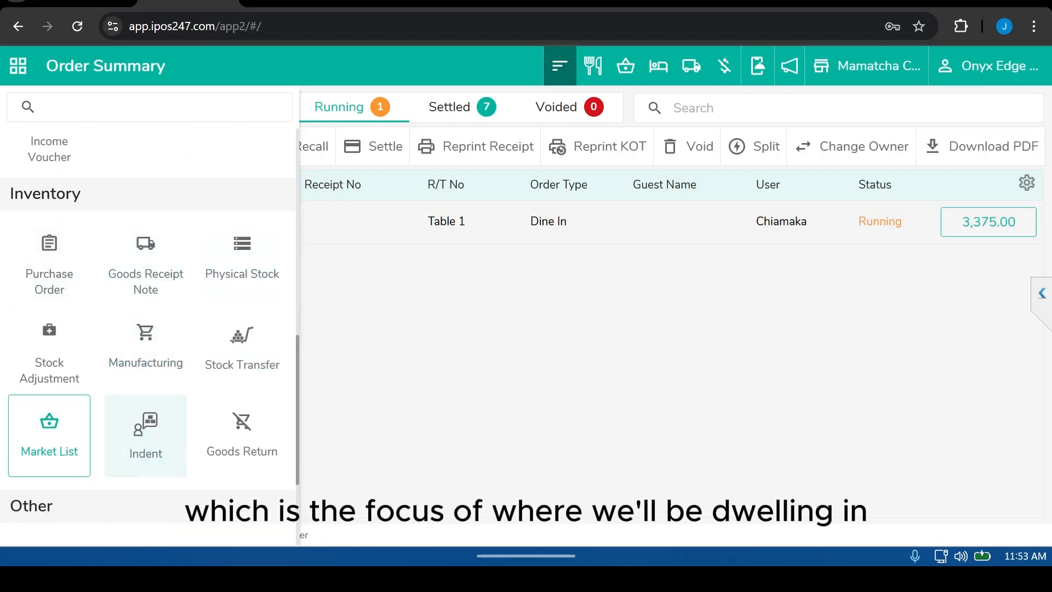
scroll(49, 436, "down", 3)
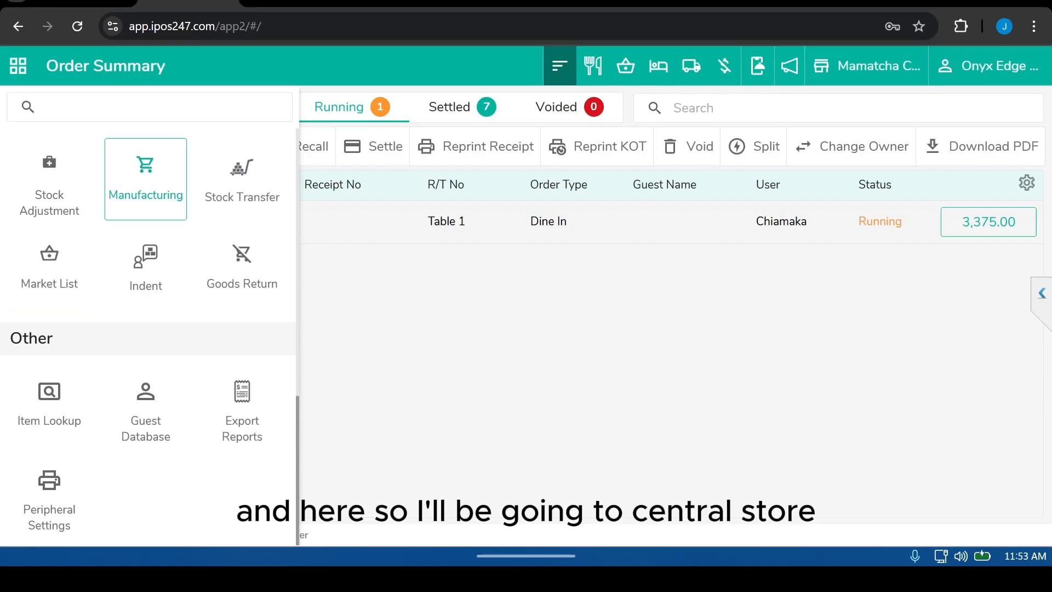
scroll(146, 269, "up", 3)
scroll(148, 337, "up", 5)
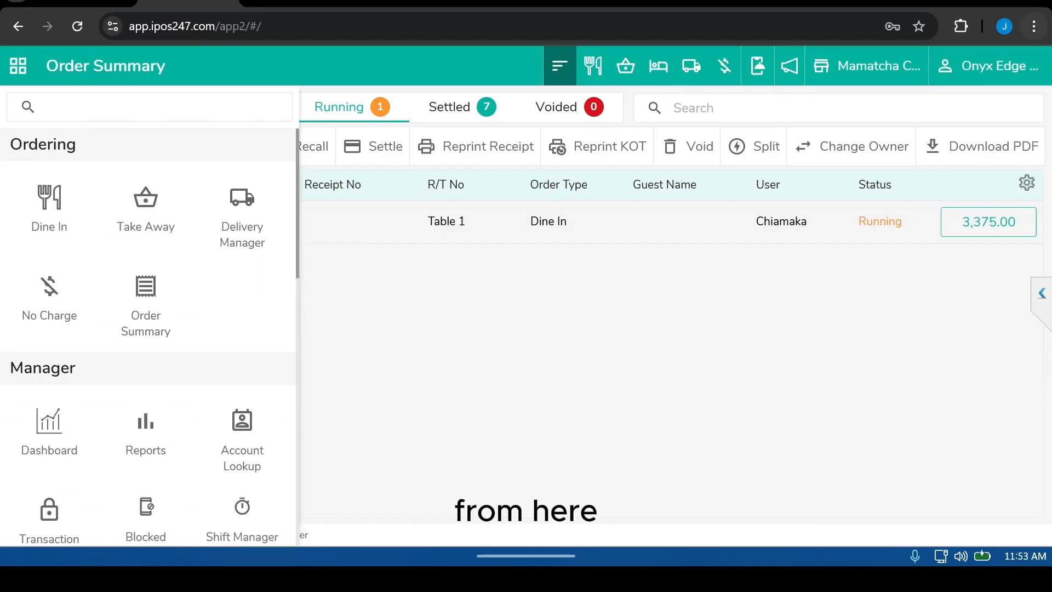
Step: Switch the working outlet to CENTRAL STORE
left_click(867, 65)
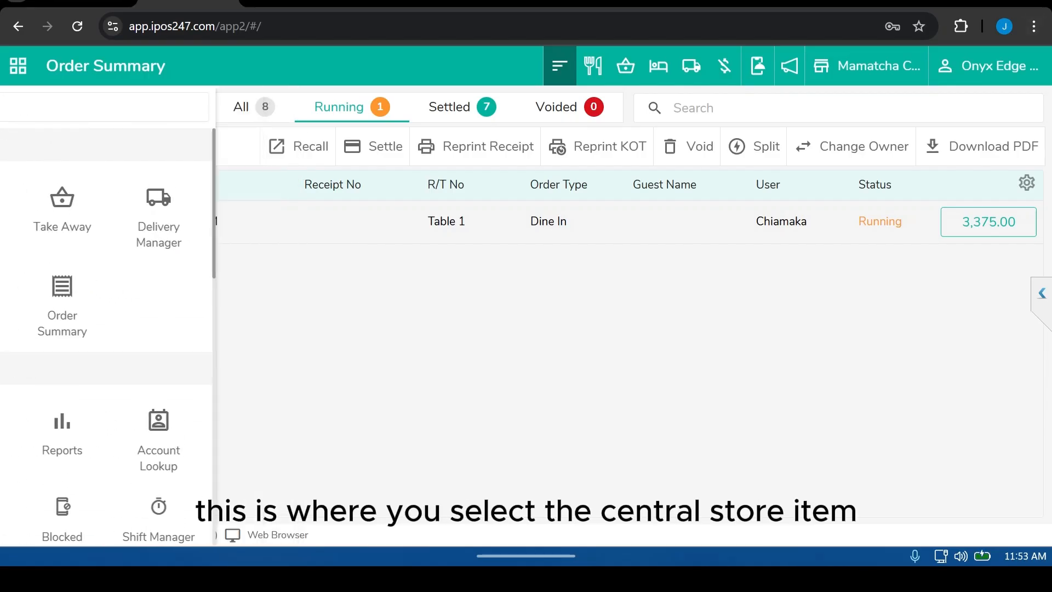
left_click(866, 66)
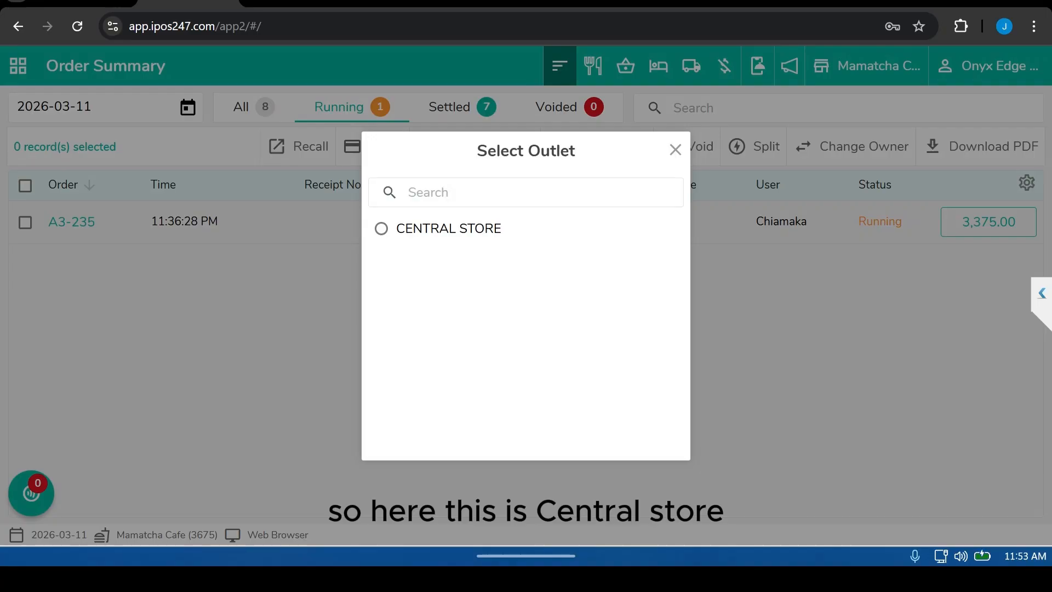
left_click(449, 228)
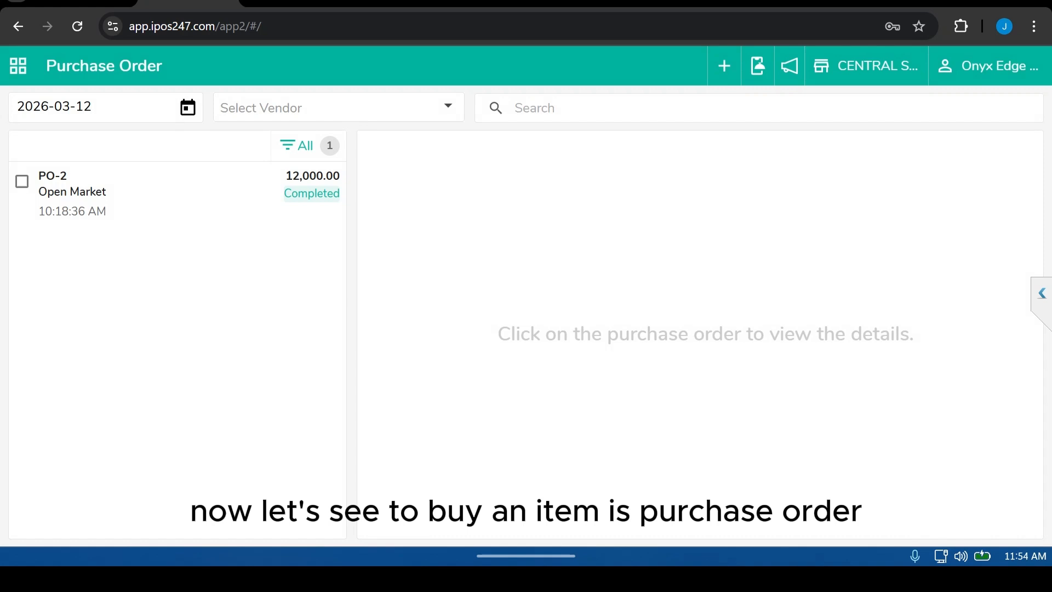
Step: Start a new purchase order from the Purchase Order module
left_click(18, 66)
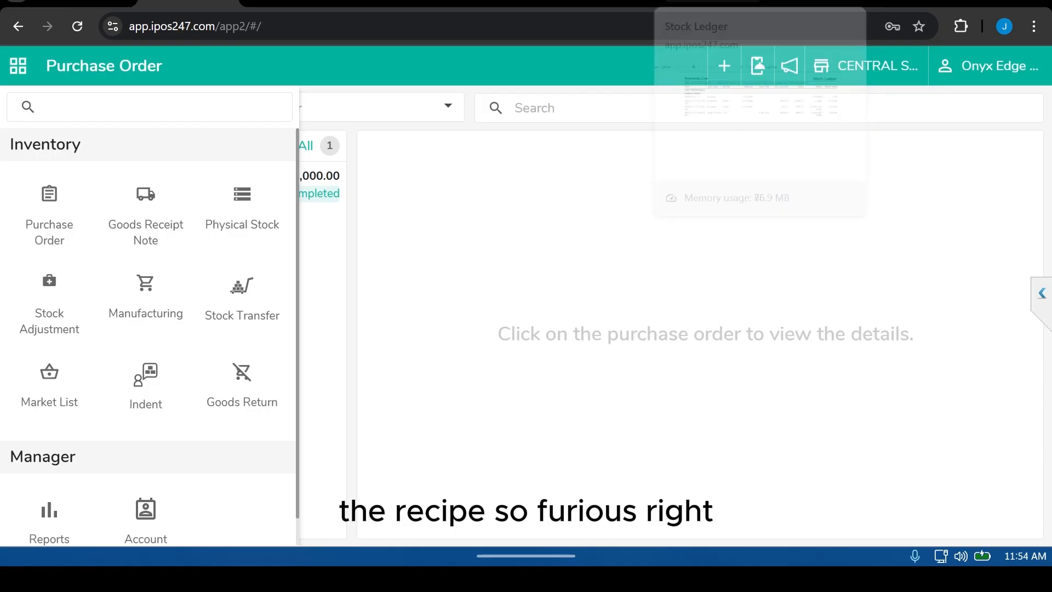
key("Escape")
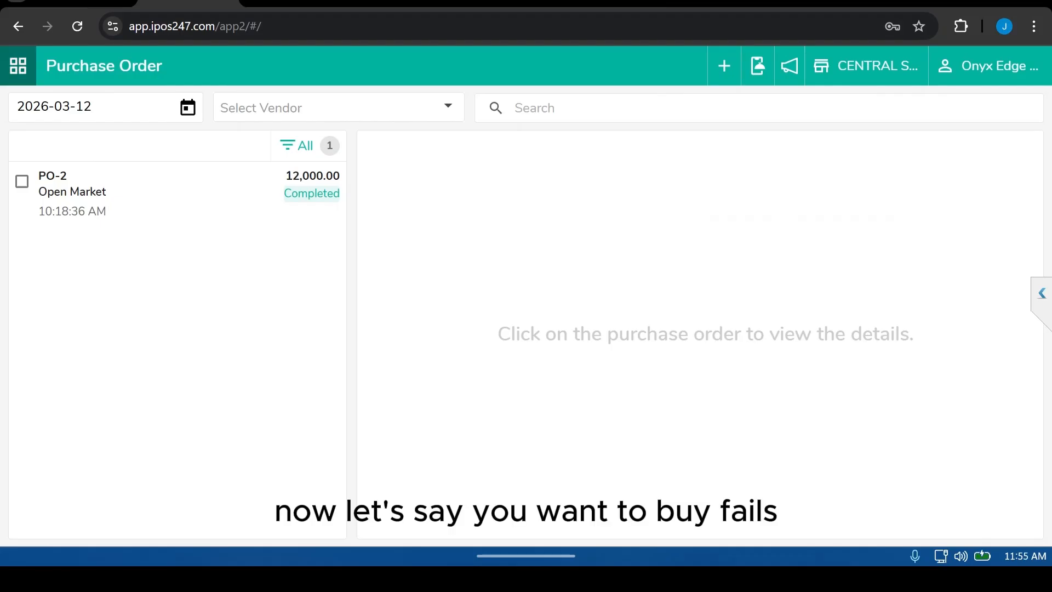
left_click(18, 66)
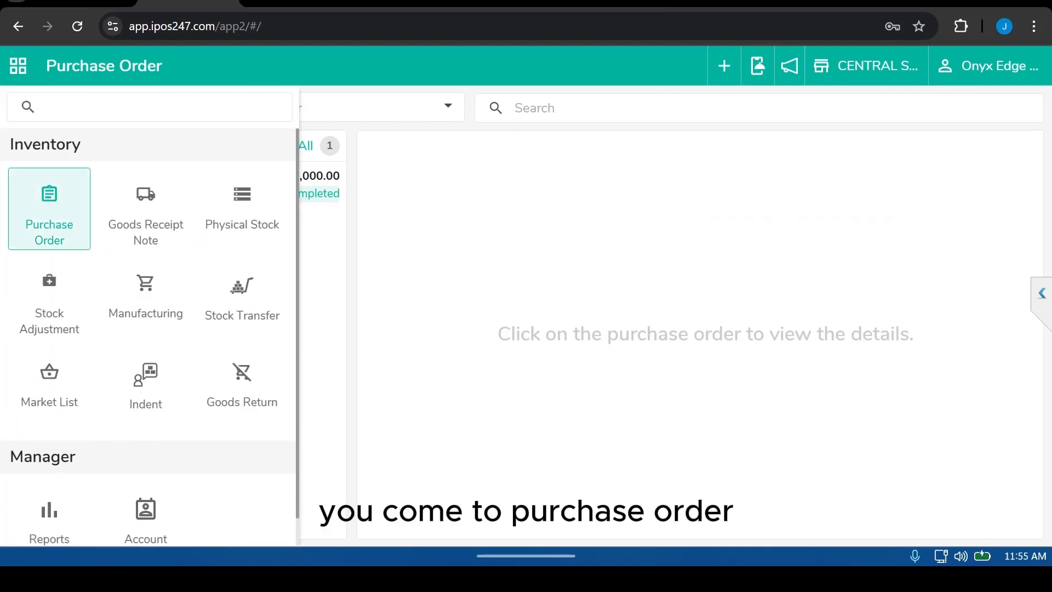
left_click(49, 209)
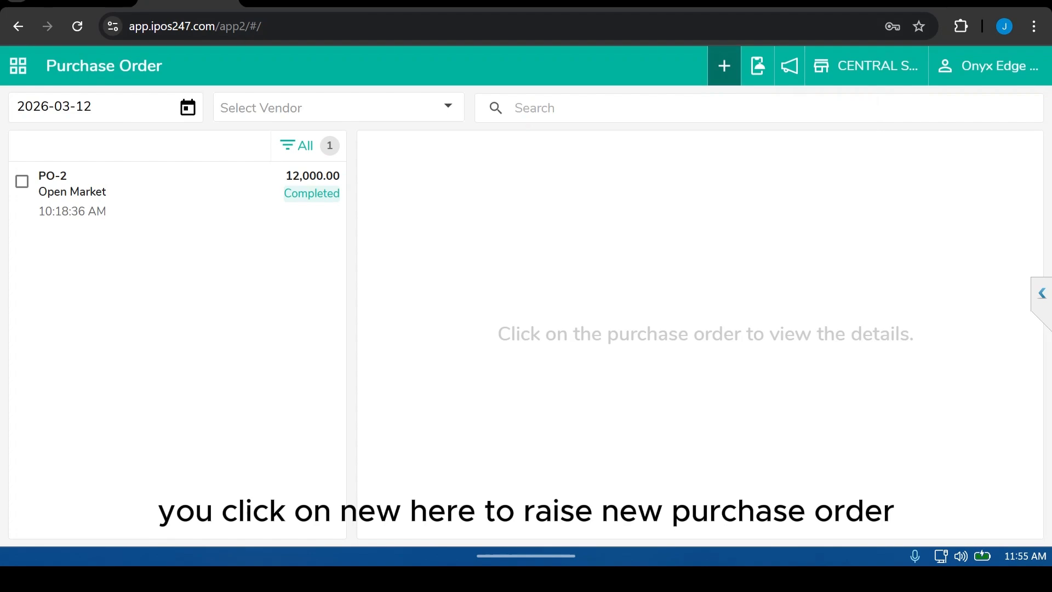
left_click(724, 66)
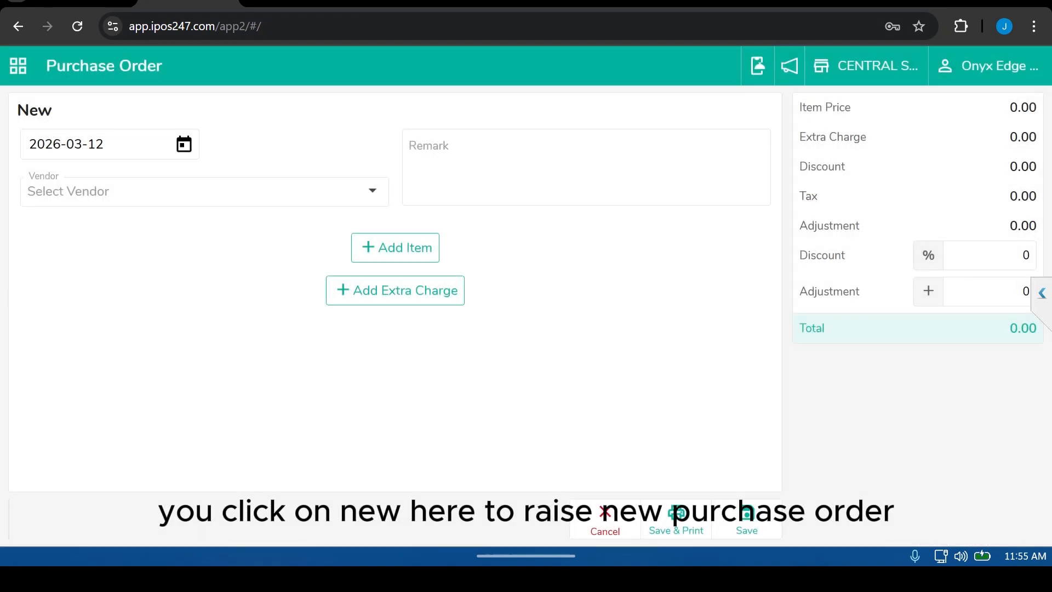
Step: Set the vendor to Open Market, then search the item list for Fay and close it
left_click(205, 191)
left_click(66, 234)
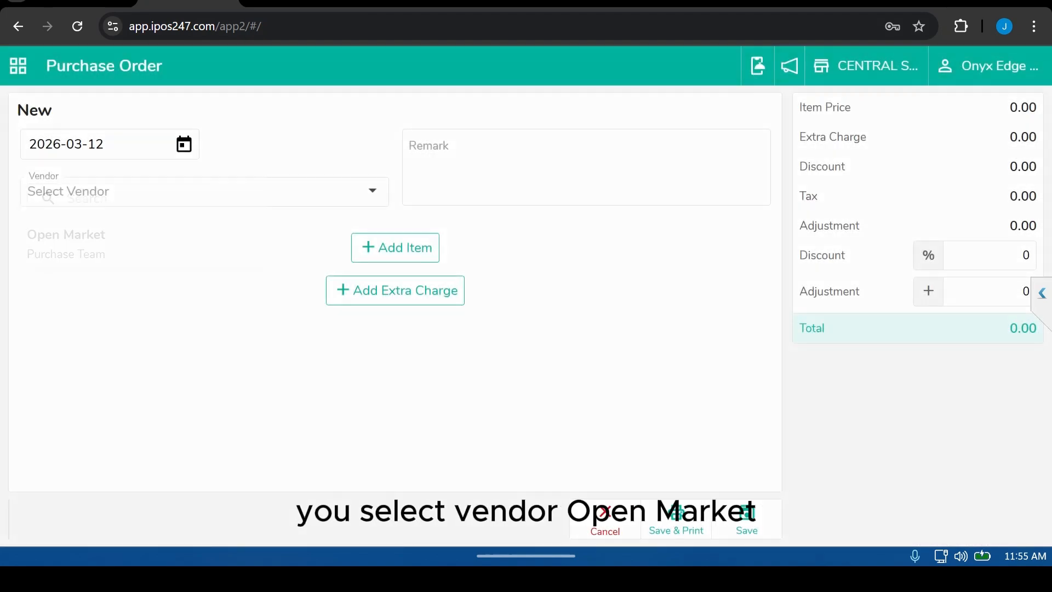
left_click(395, 248)
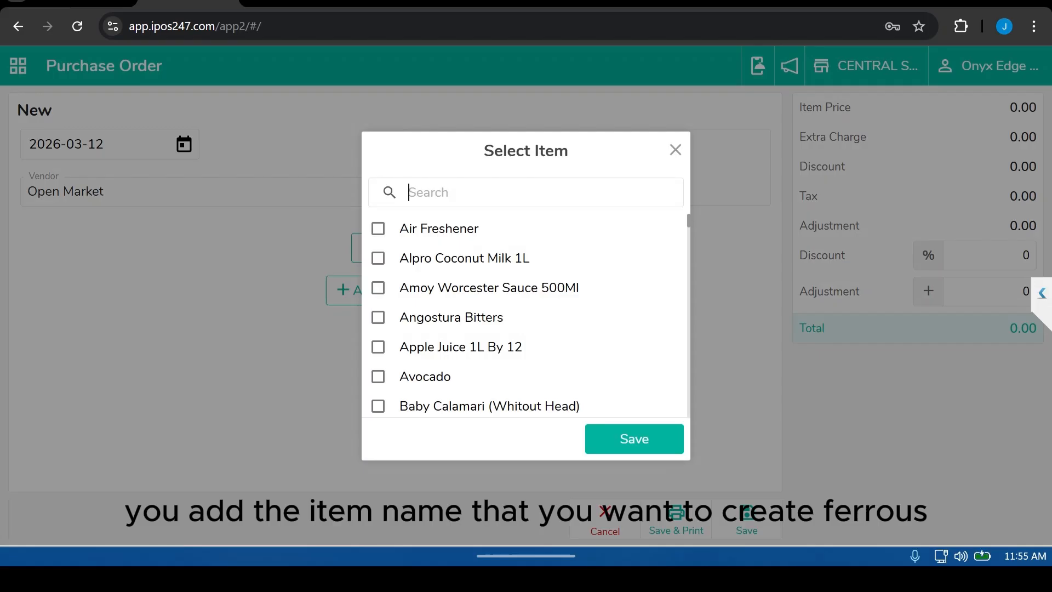
type("Fay")
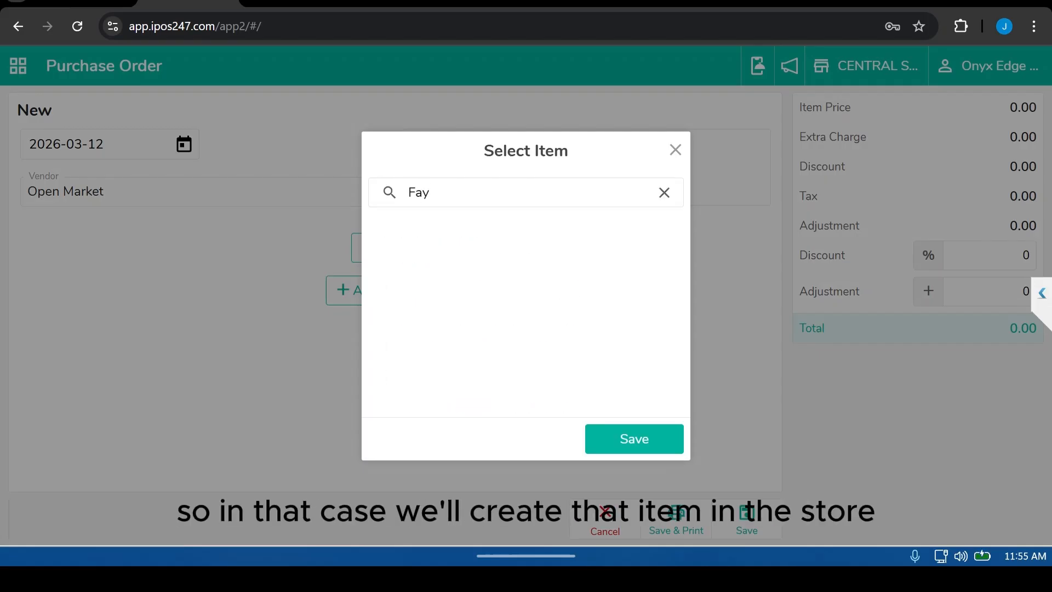
left_click(664, 192)
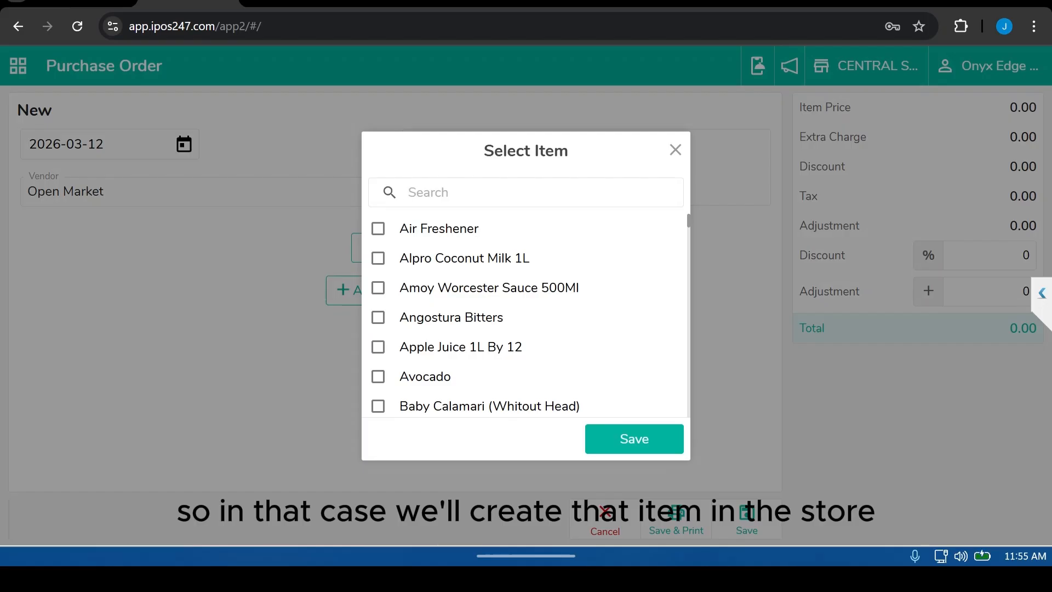
left_click(674, 150)
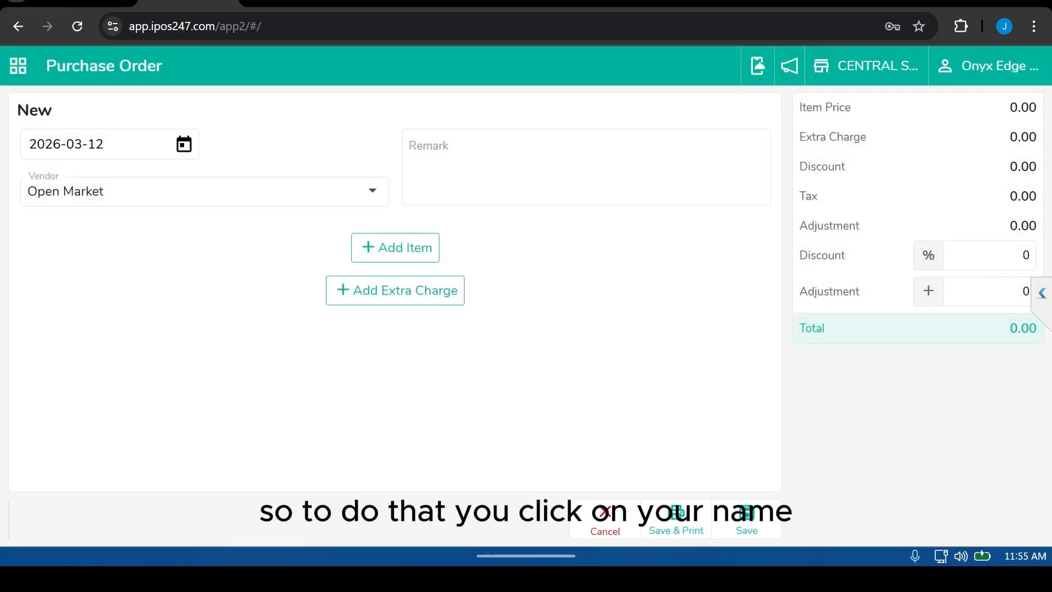
Step: Switch from the POS screen to the back office
left_click(990, 65)
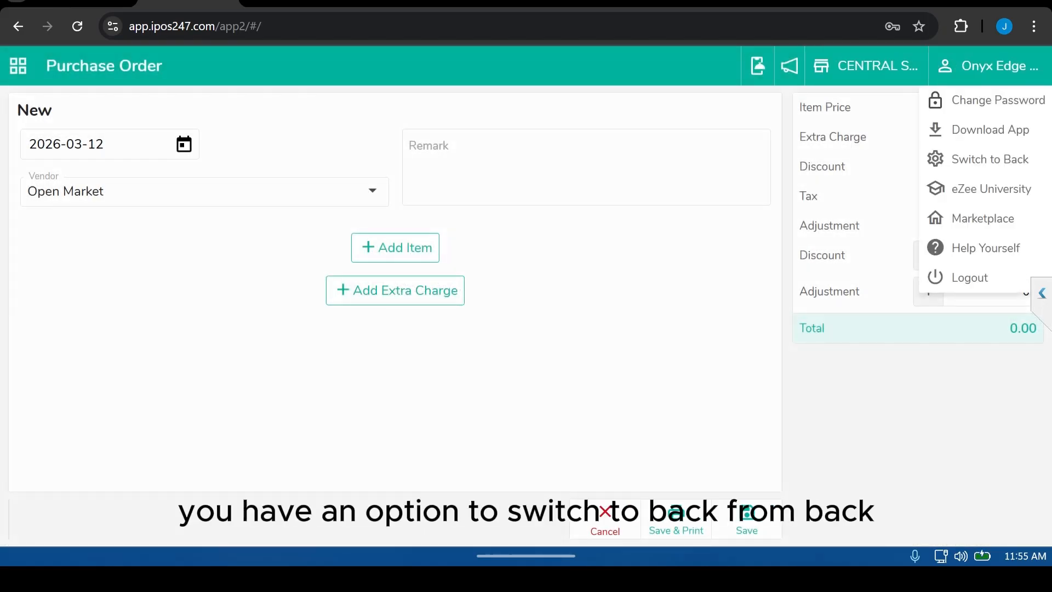
left_click(990, 160)
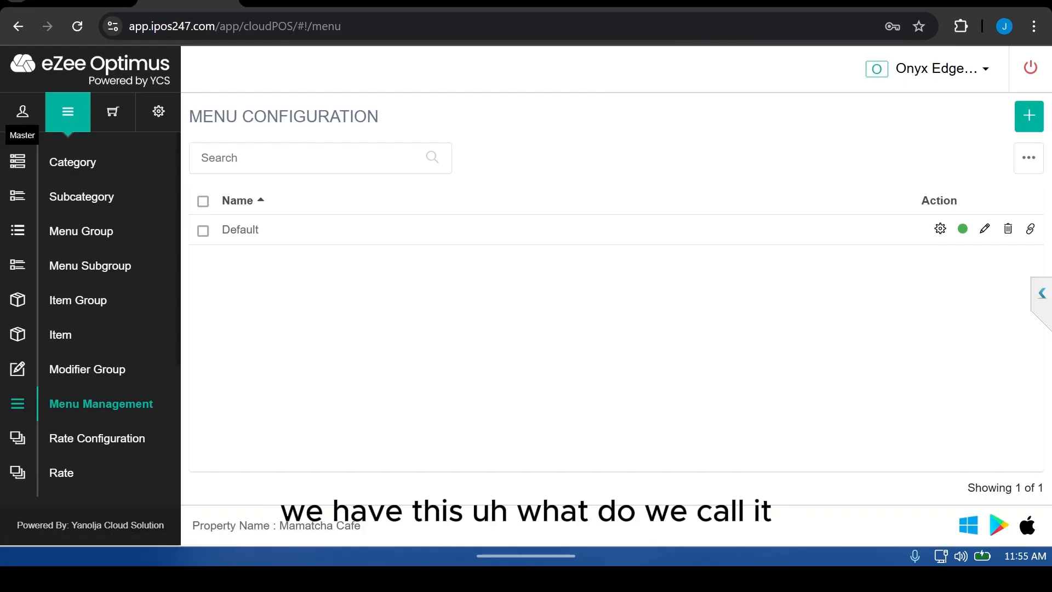
Step: Open the Account list in the back office's Master section
left_click(23, 111)
left_click(68, 111)
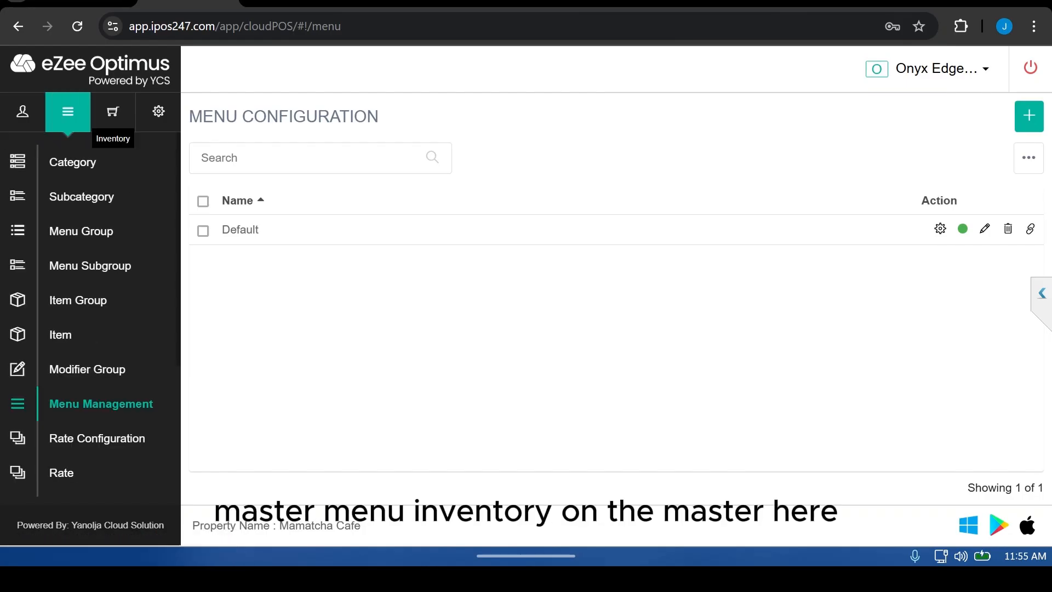
left_click(113, 111)
left_click(23, 111)
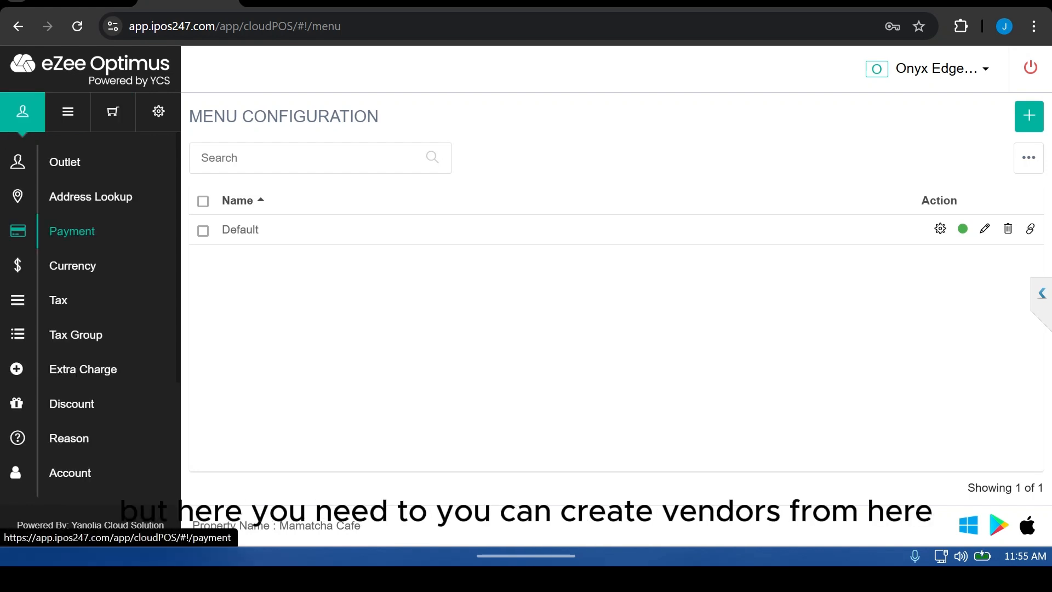
scroll(71, 332, "down", 3)
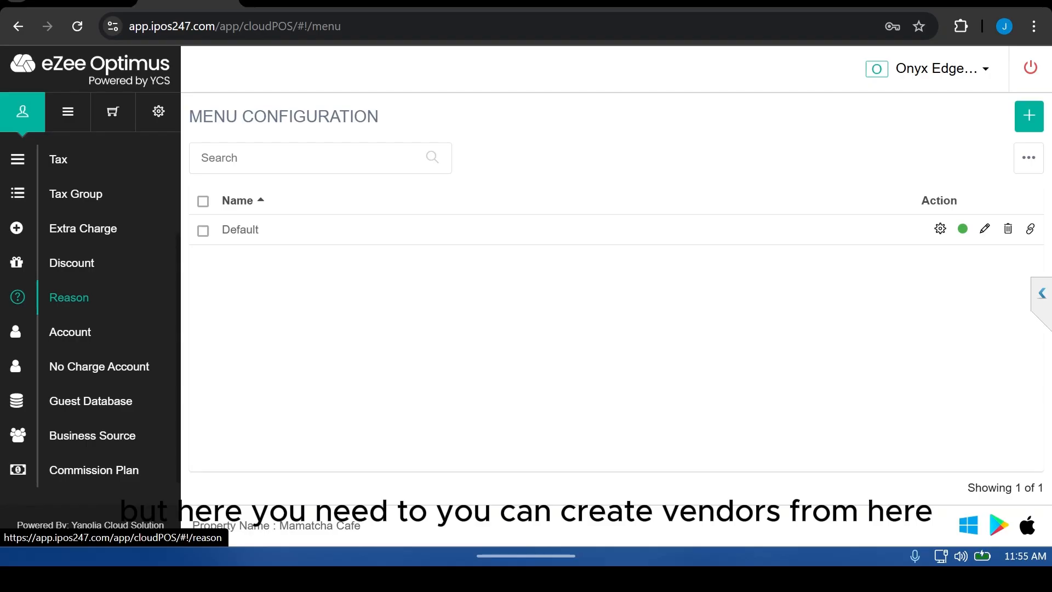
scroll(70, 314, "down", 1)
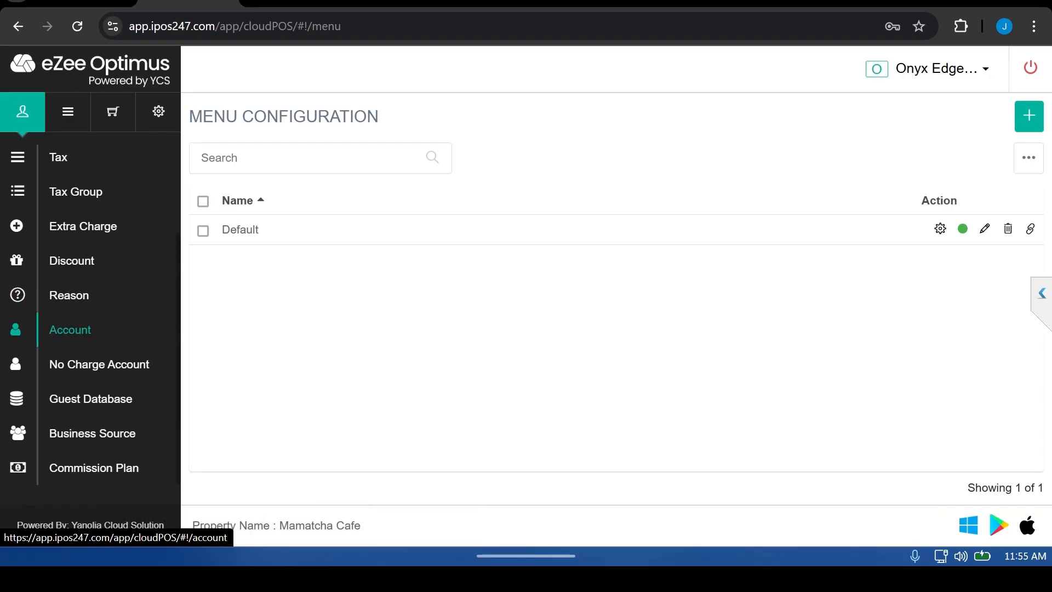
scroll(70, 329, "up", 2)
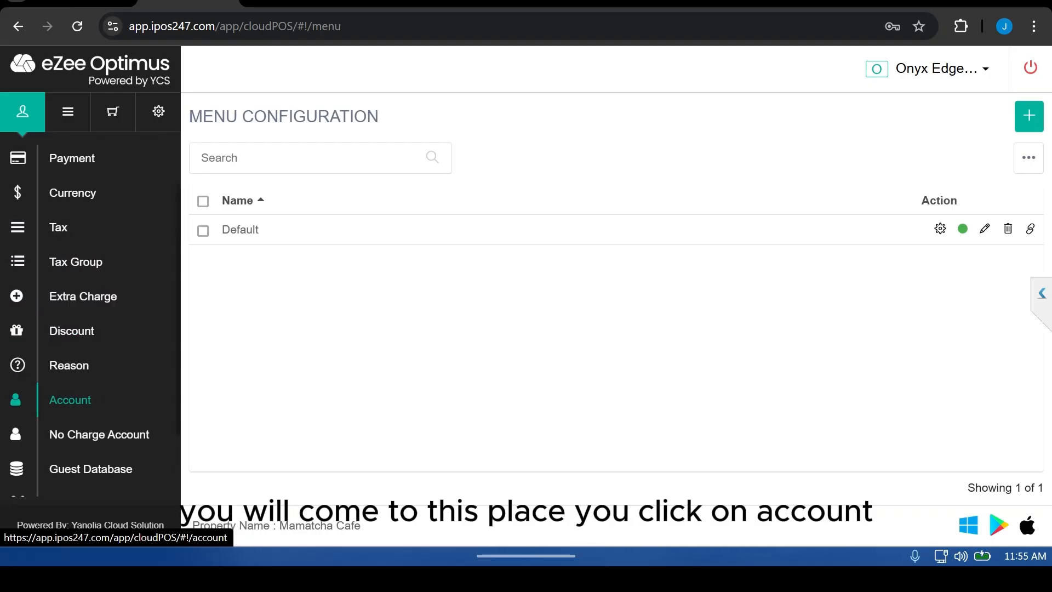
left_click(72, 399)
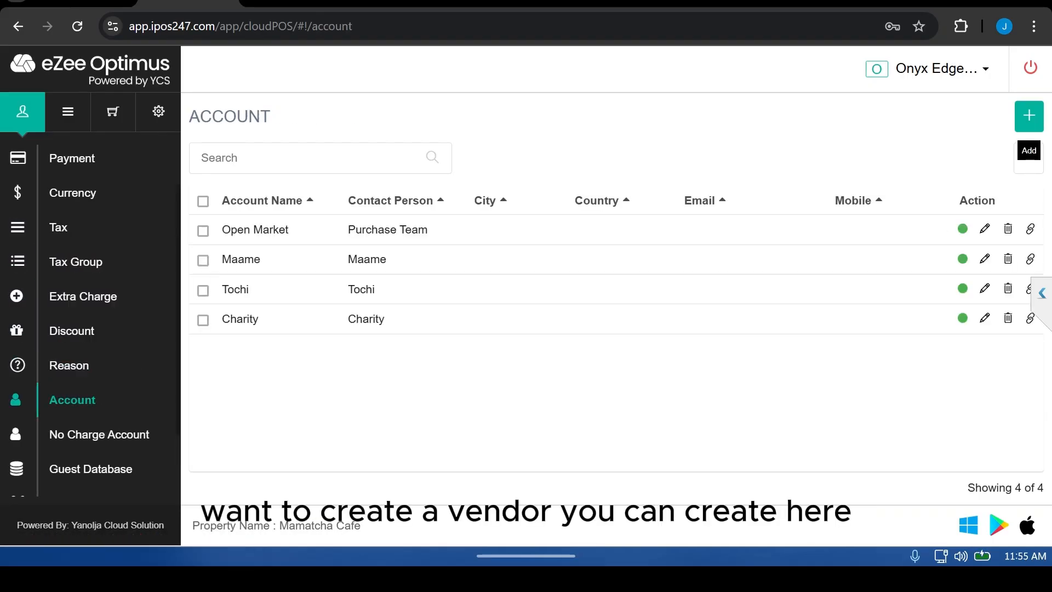
Step: Add a new account named Onyxedge with contact person Mr Onyxedge
left_click(1028, 115)
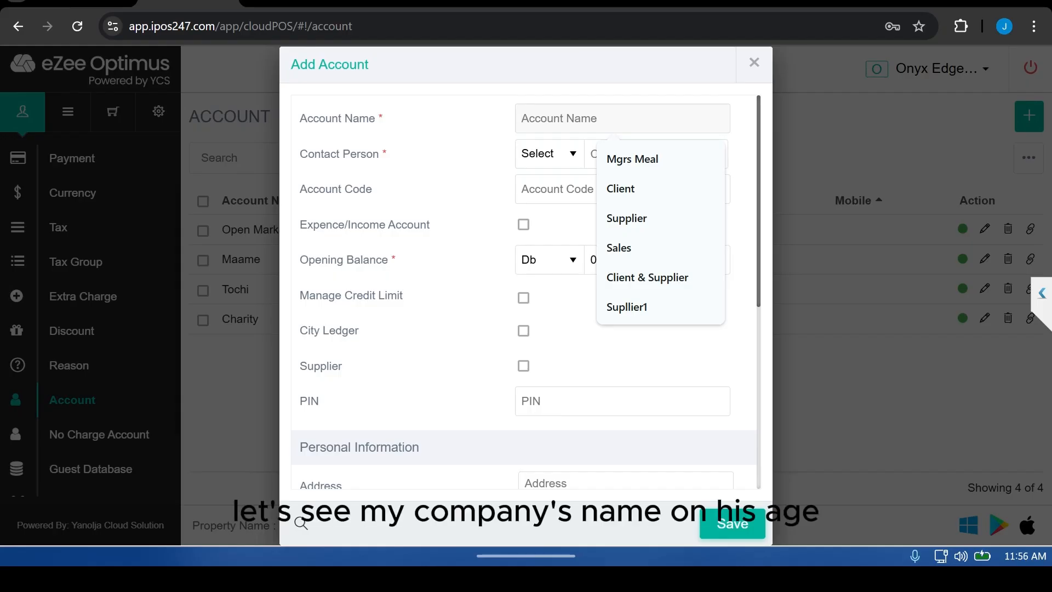
type("Onyxedg")
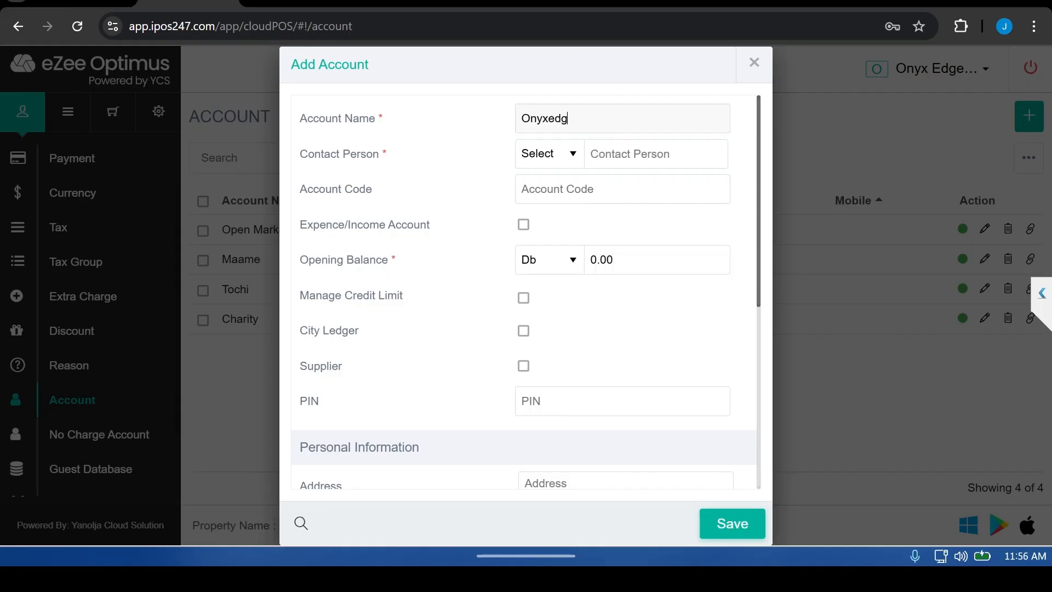
type("e")
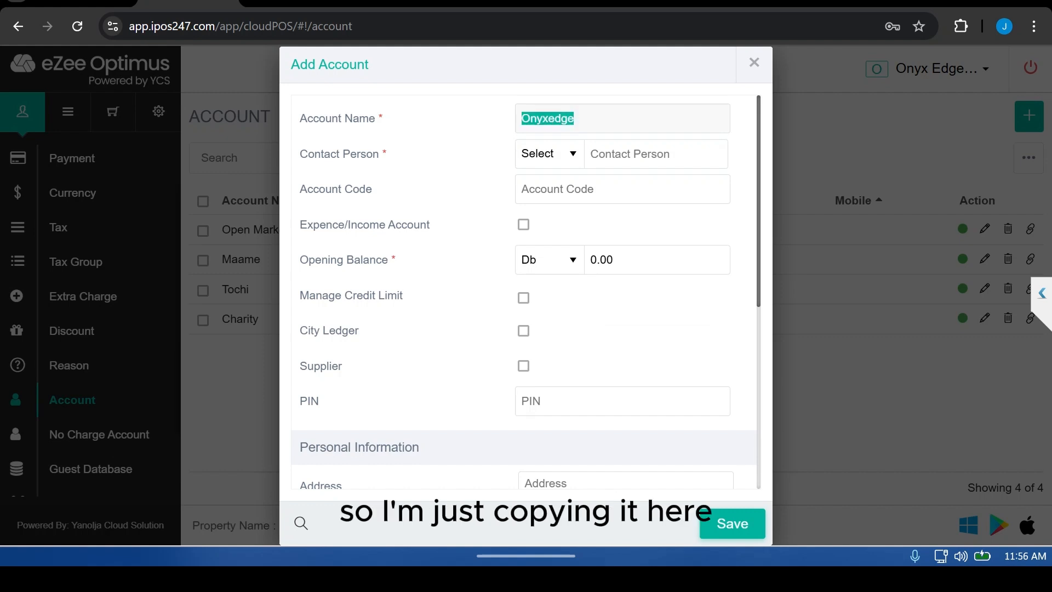
left_click(549, 154)
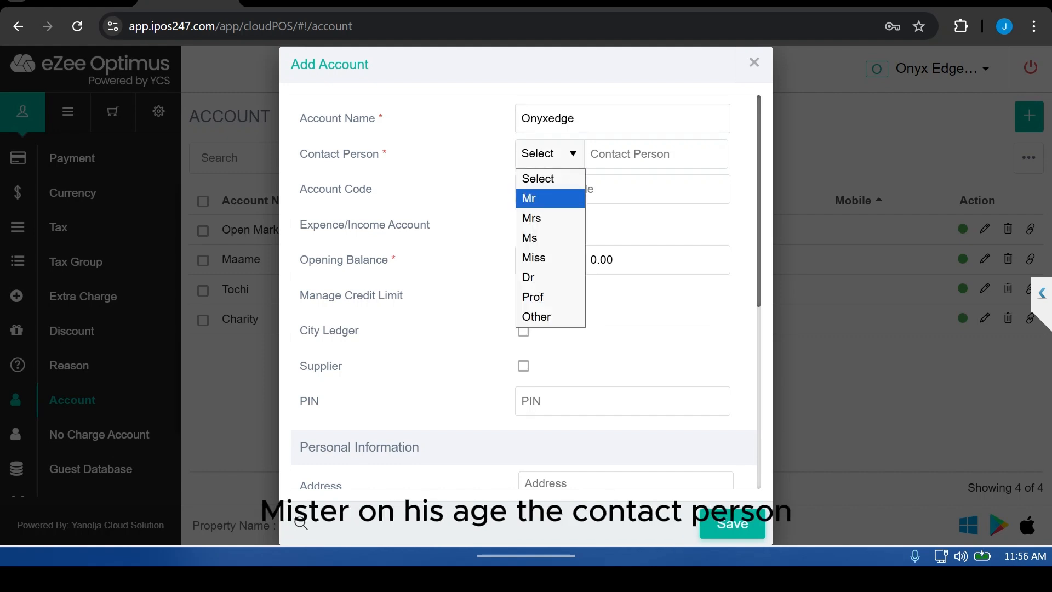
left_click(531, 198)
left_click(655, 154)
type("Onyxedge")
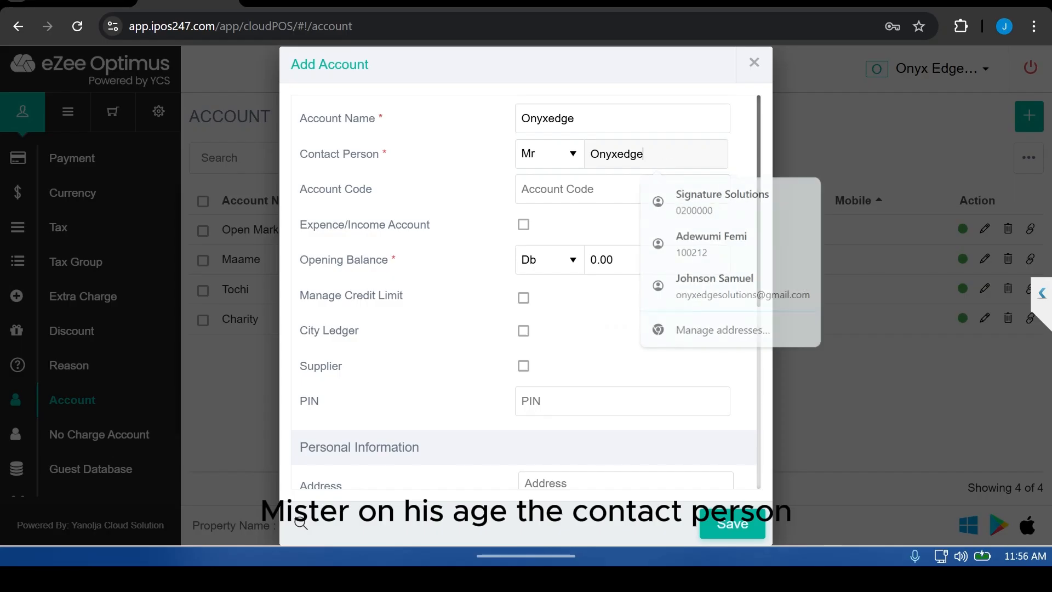
Step: Mark the Onyxedge account as a supplier and save it
scroll(526, 292, "down", 1)
scroll(524, 292, "down", 3)
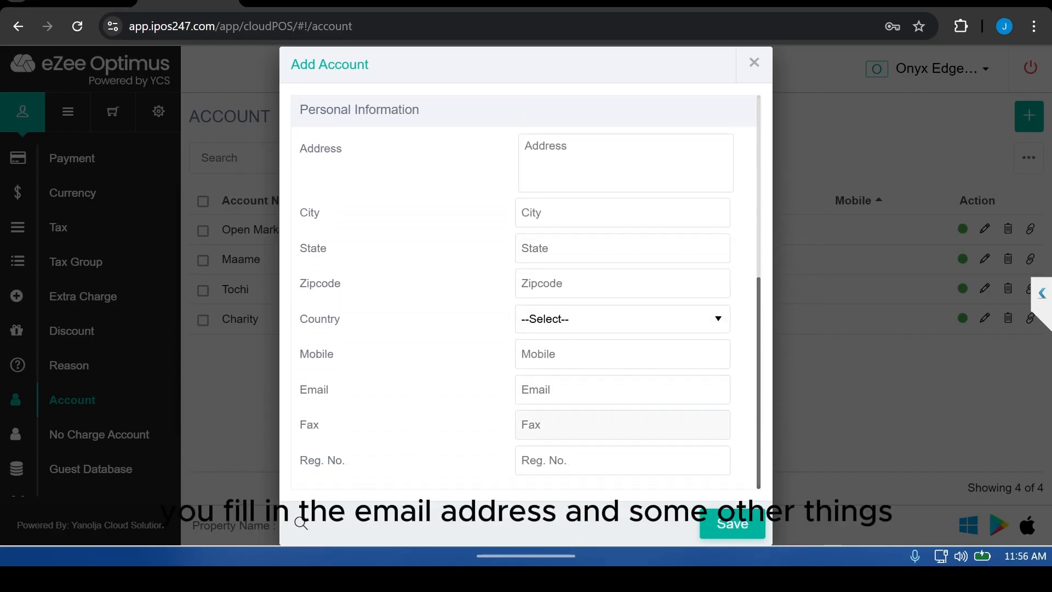
scroll(524, 292, "up", 4)
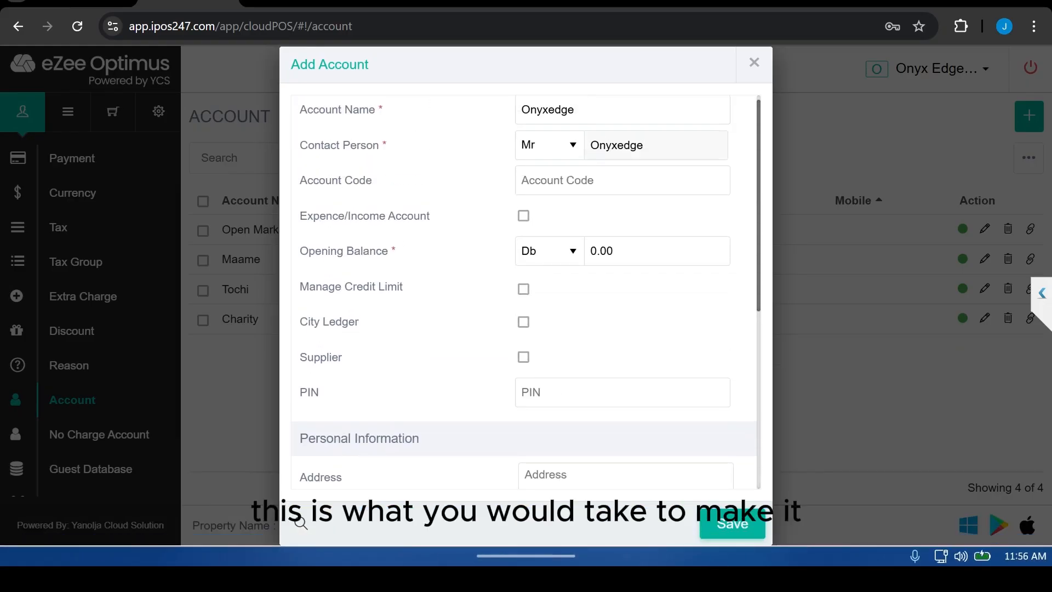
left_click(524, 357)
left_click(733, 523)
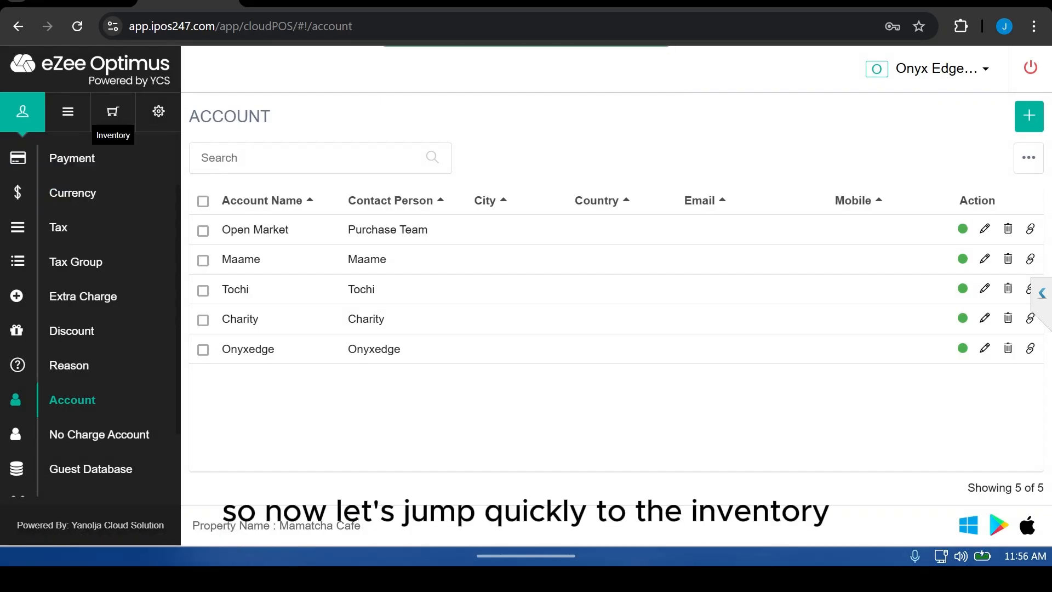
Step: Open the inventory item categories and search them for "so"
left_click(113, 112)
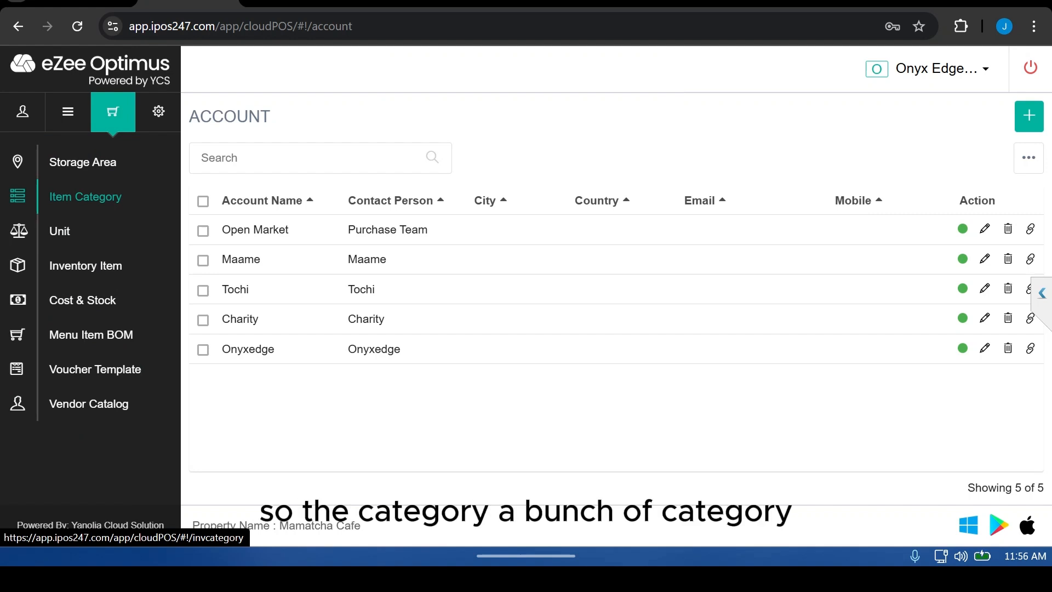
left_click(85, 196)
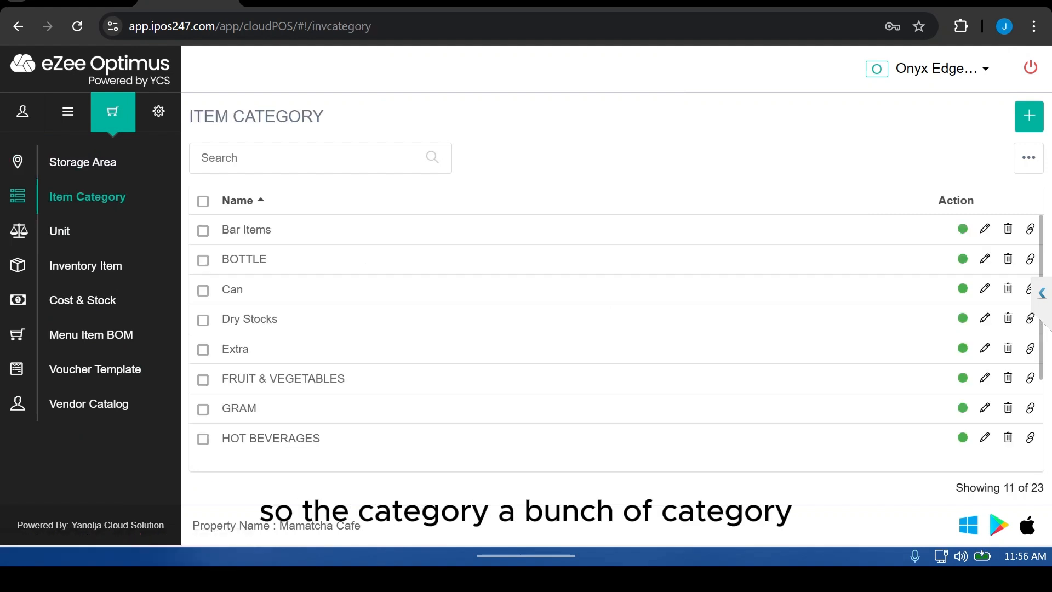
scroll(617, 329, "down", 2)
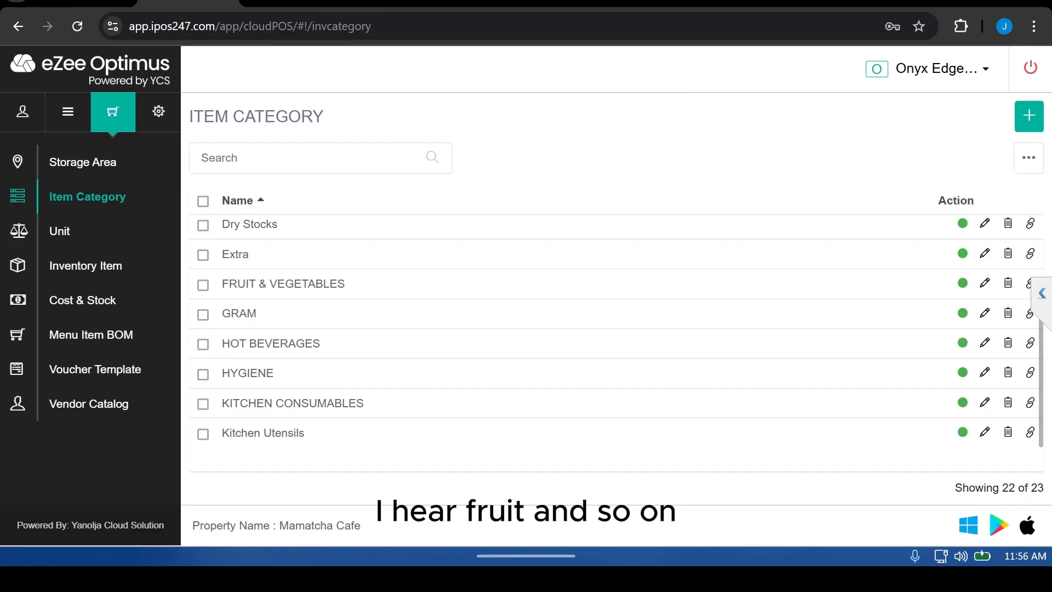
type("so")
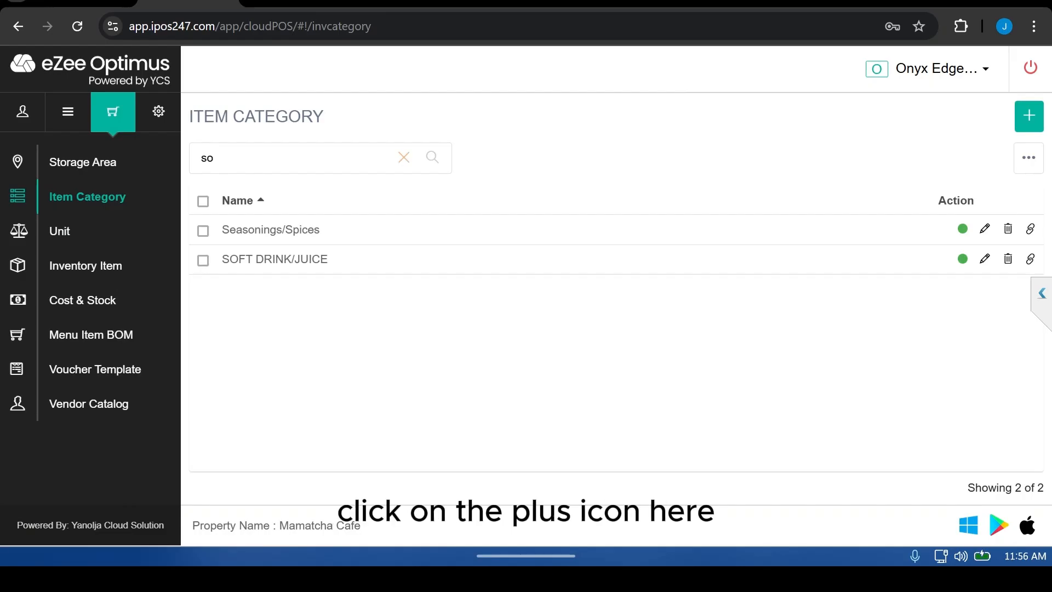
left_click(1029, 115)
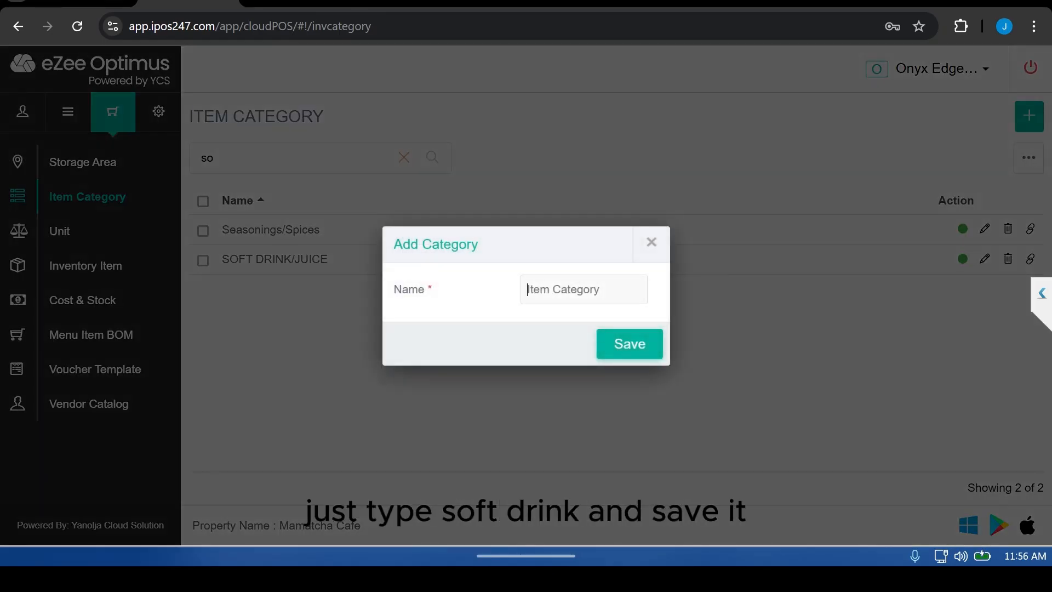
left_click(652, 242)
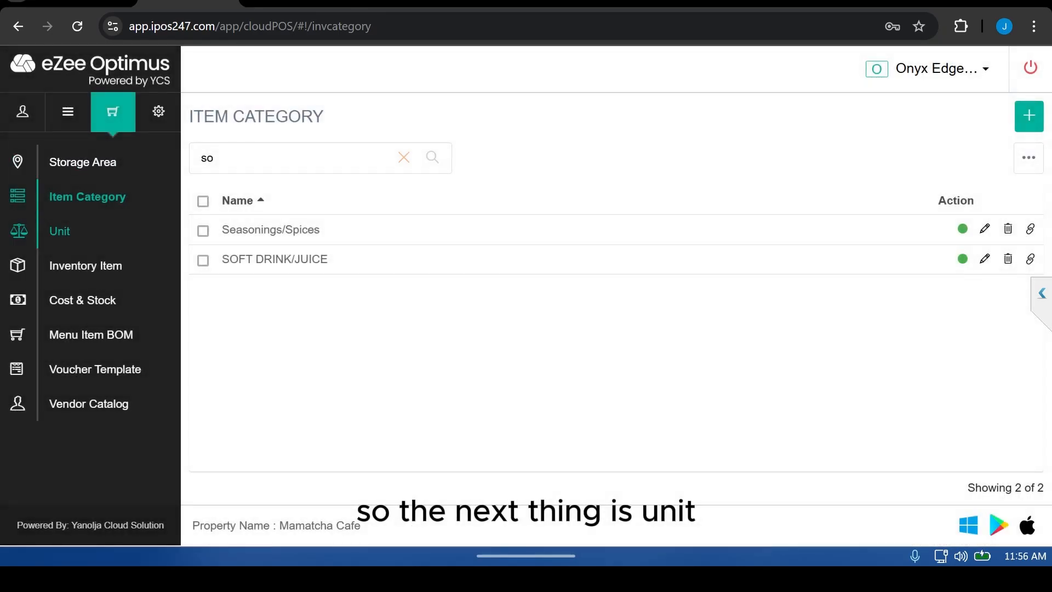
Step: Create a unit named Keg with 2 digits after the decimal
left_click(60, 231)
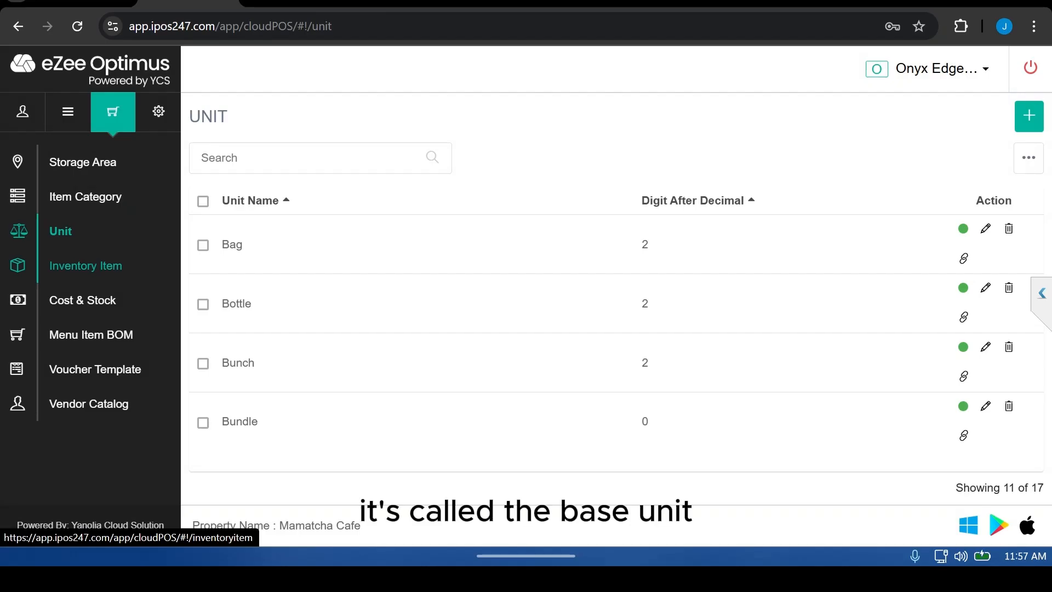
left_click(85, 266)
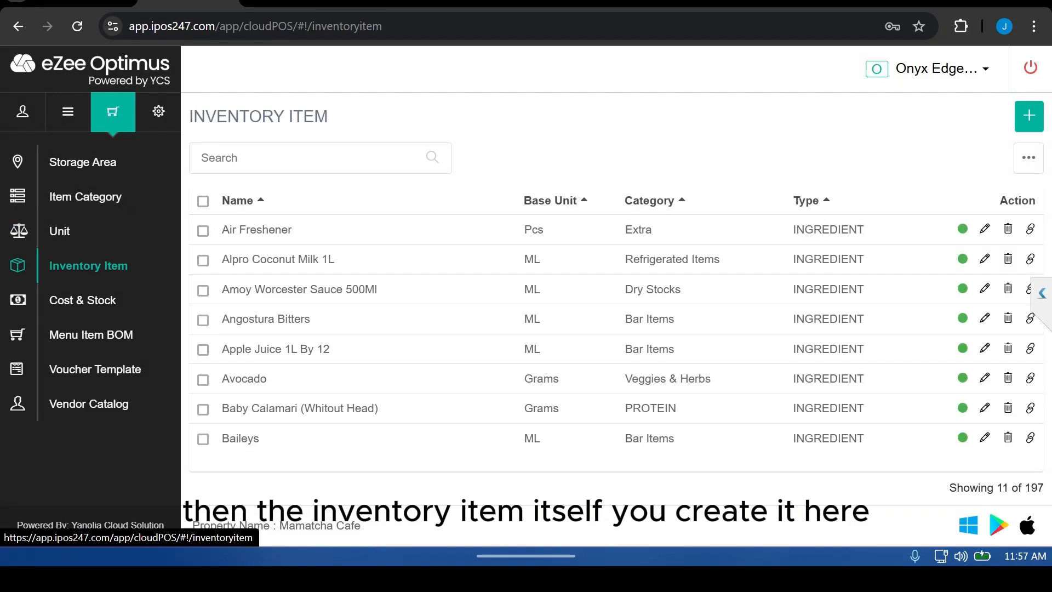
left_click(60, 231)
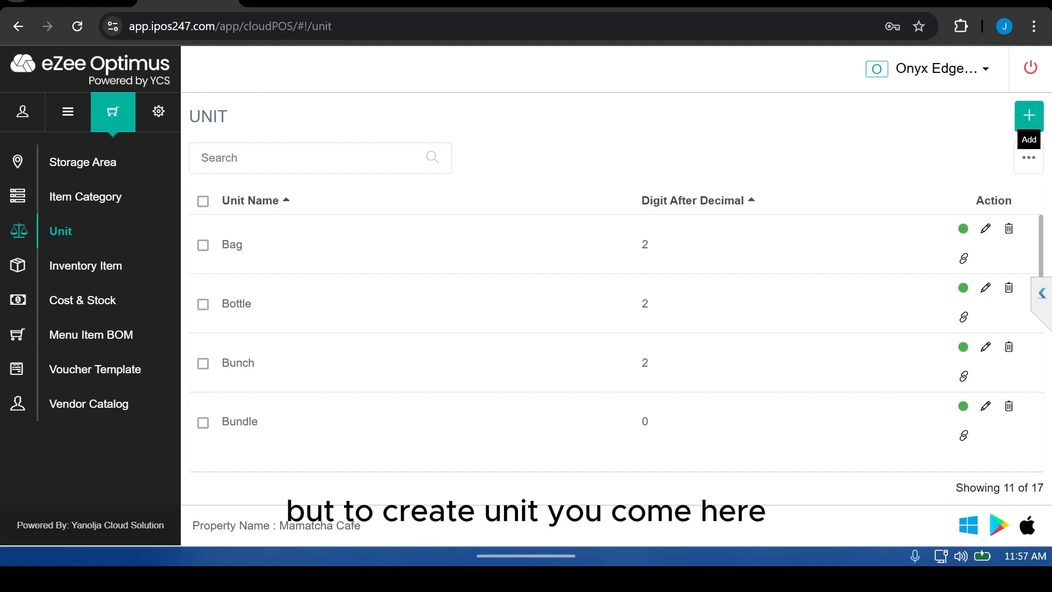
left_click(1029, 115)
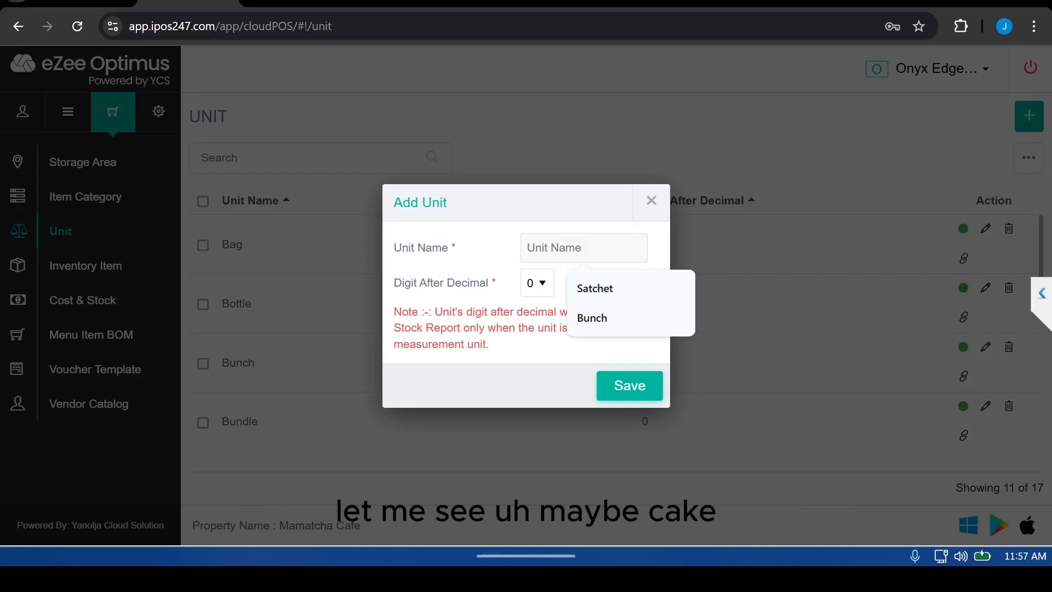
type("Kegh")
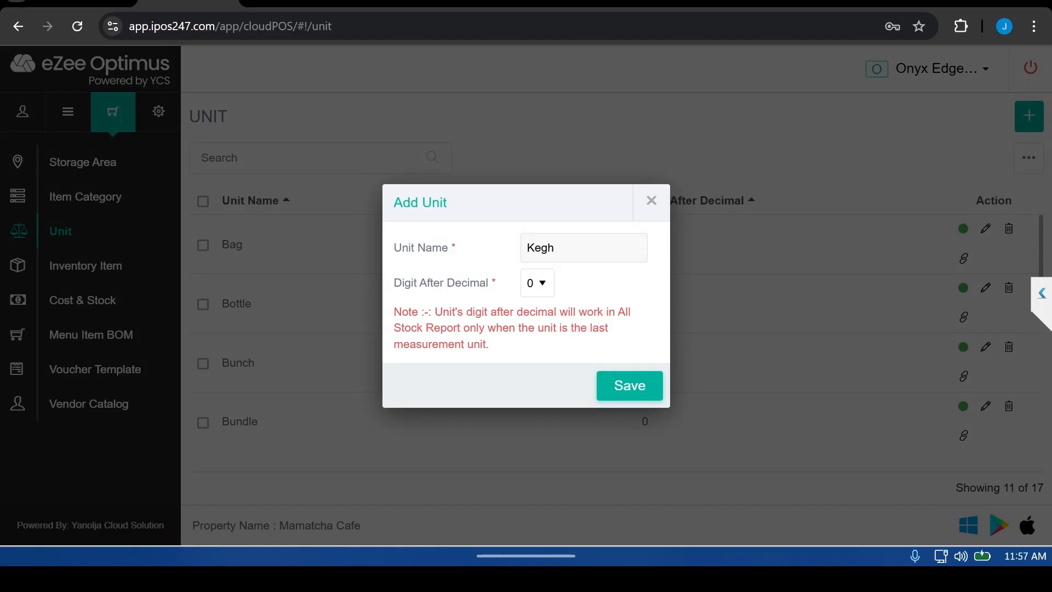
key("BackSpace")
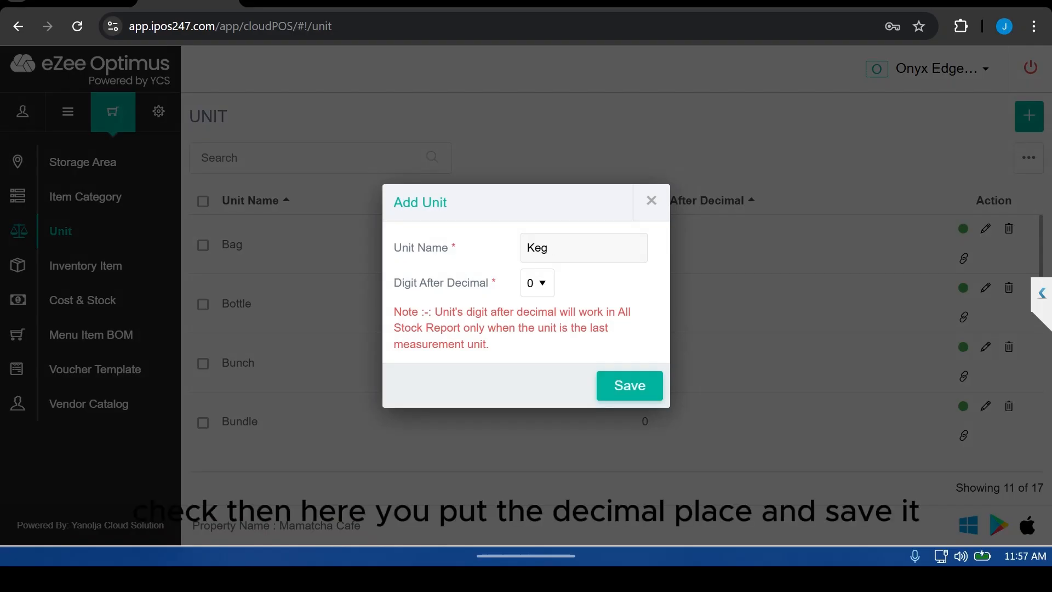
left_click(537, 283)
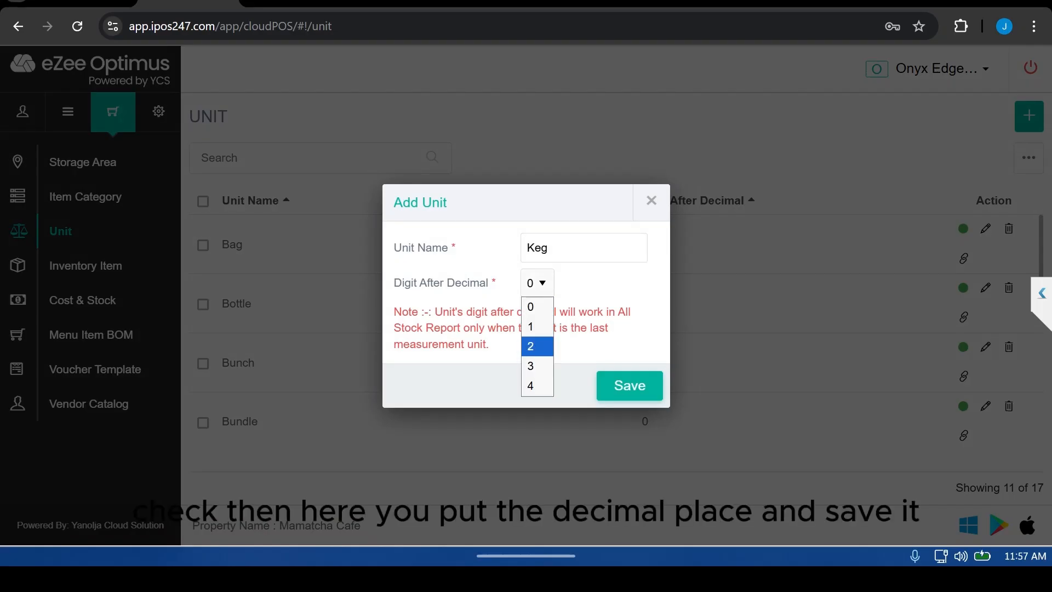
left_click(530, 346)
left_click(629, 385)
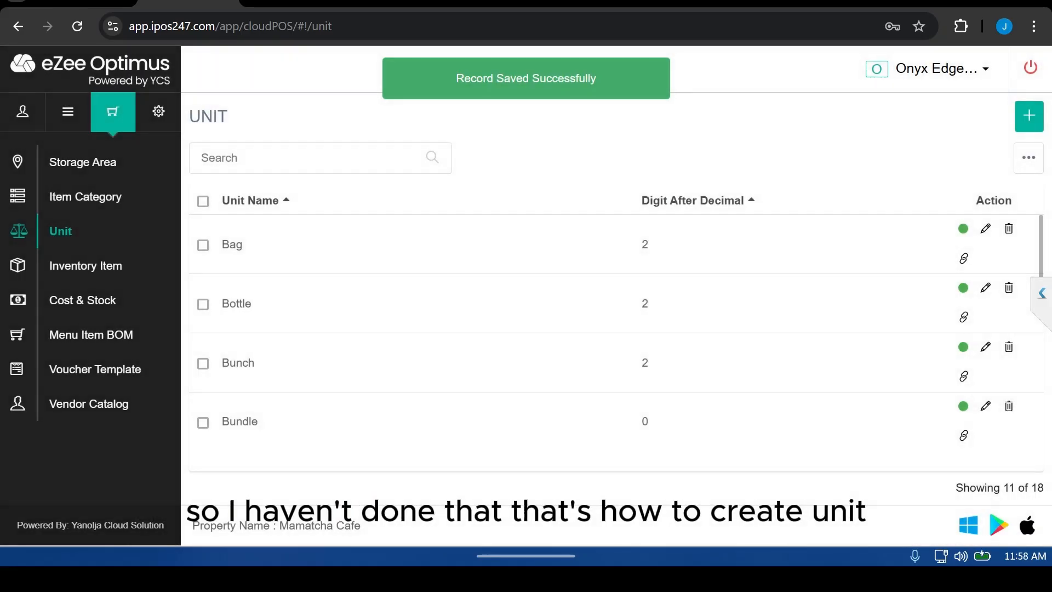
Step: Start adding a new inventory item named Fayrouz
left_click(88, 265)
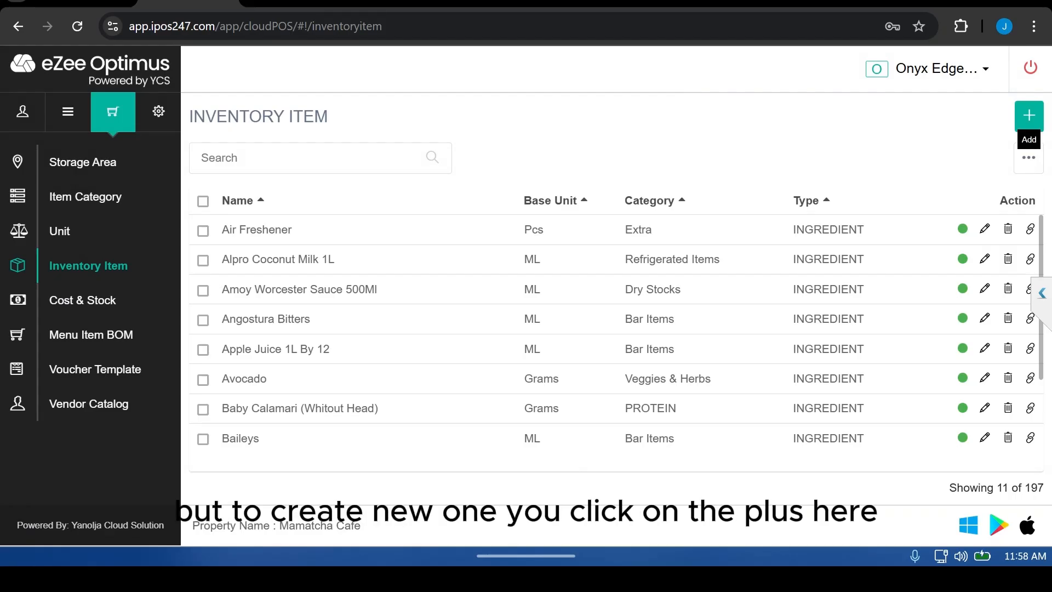
left_click(1029, 116)
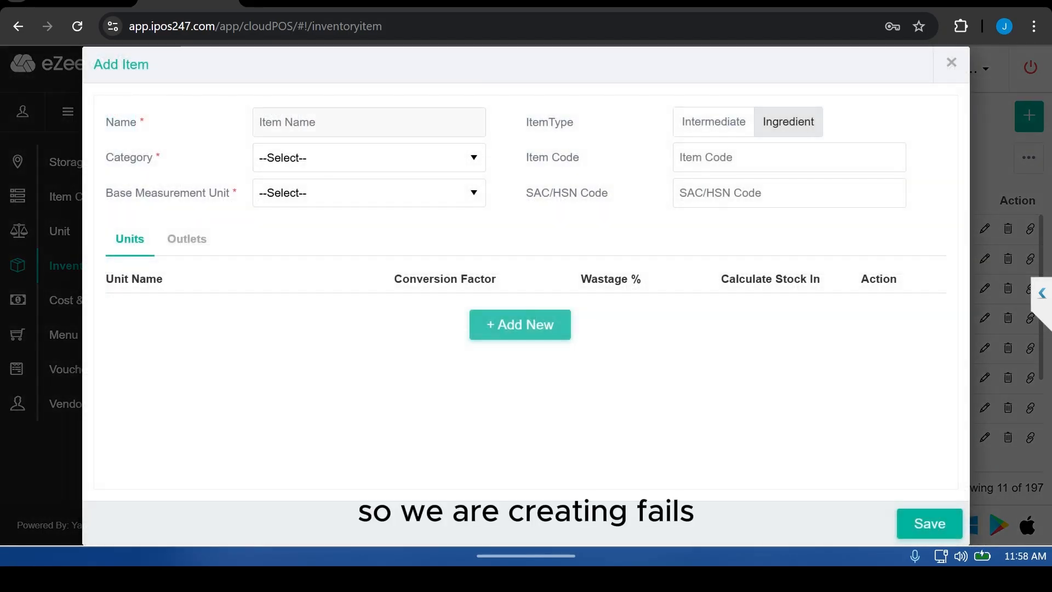
type("Fayro")
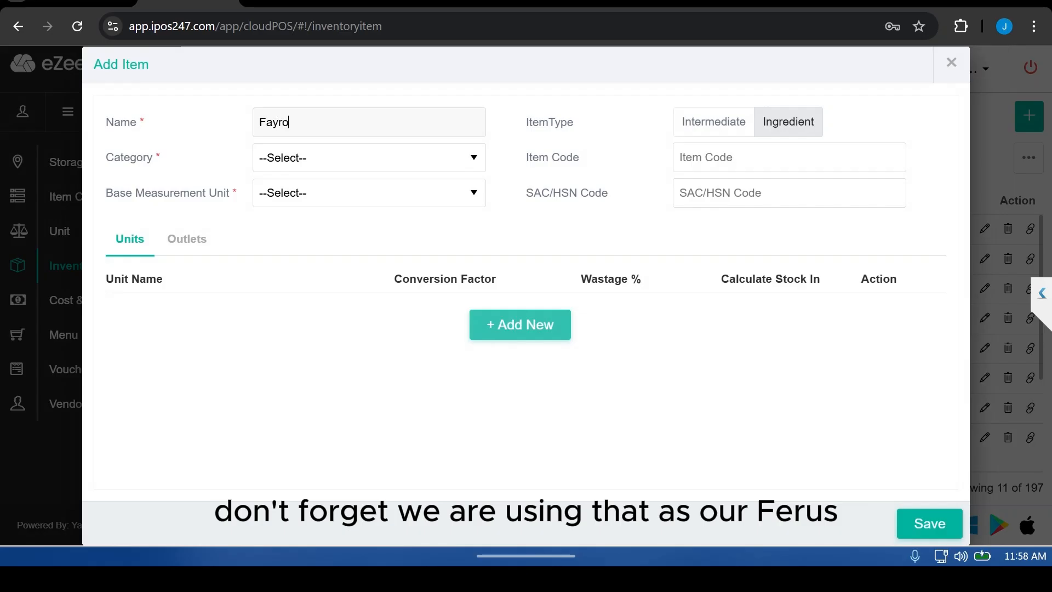
type("uz")
Step: Set the item's category to SOFT DRINK/JUICE and its base measurement unit to Bottle
left_click(368, 158)
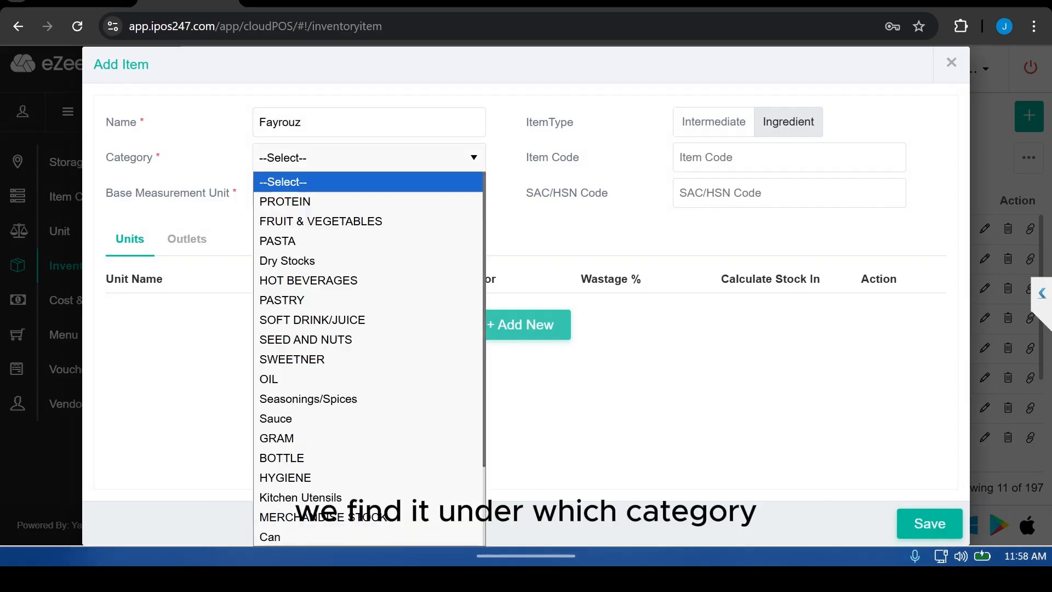
left_click(367, 320)
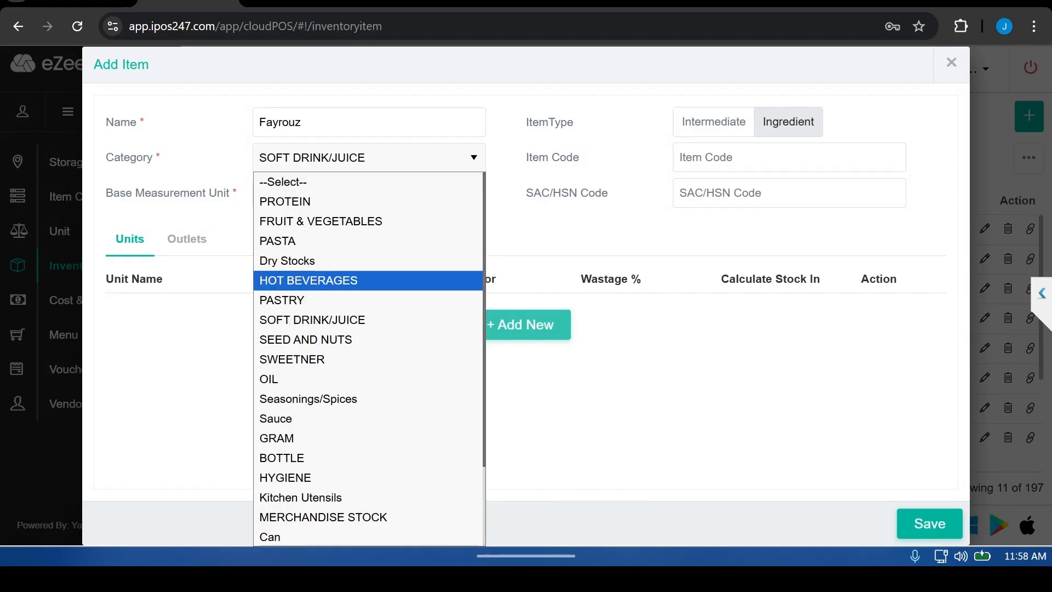
left_click(368, 320)
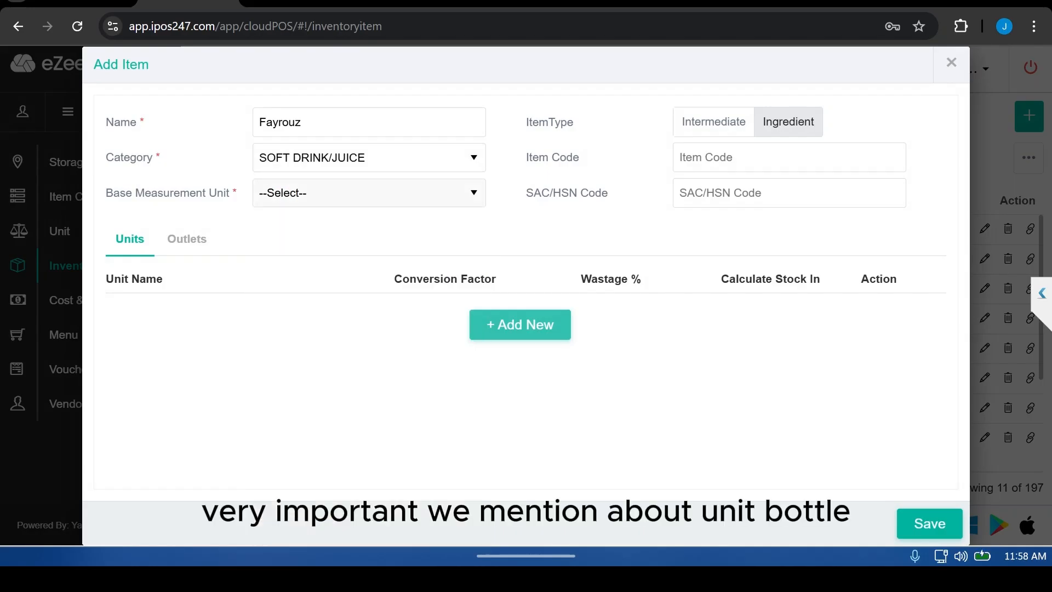
left_click(369, 193)
left_click(329, 257)
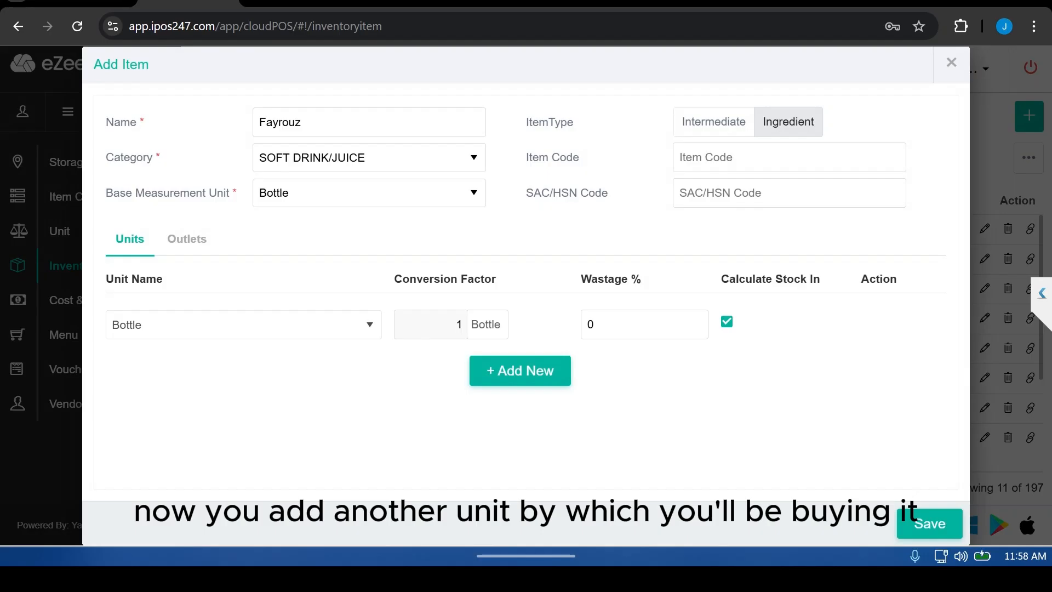
Step: Add a Crate unit equal to 12 bottles and enable stock calculation in crates
left_click(519, 370)
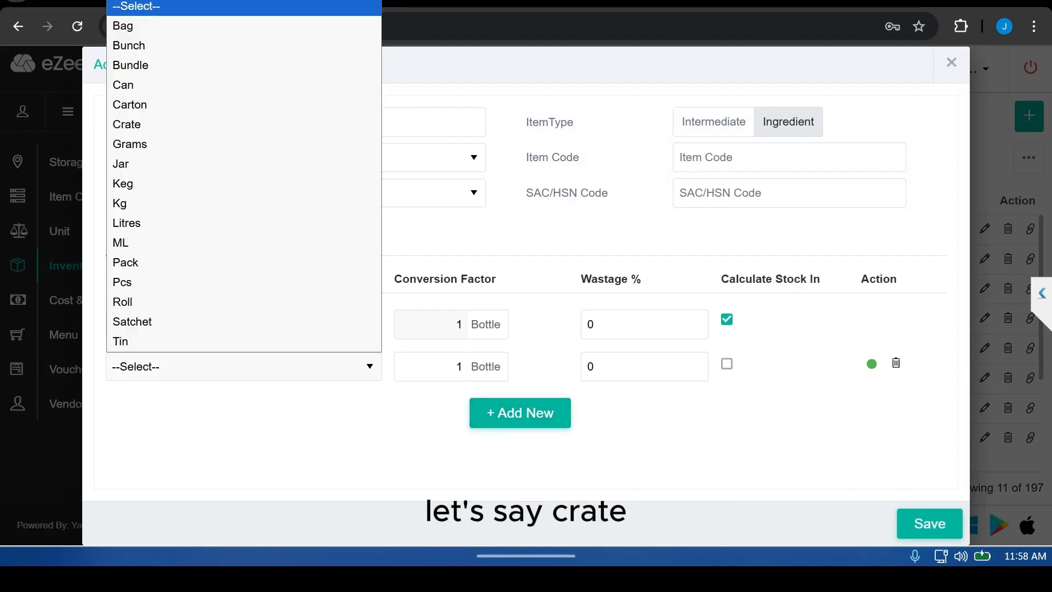
left_click(244, 367)
left_click(164, 124)
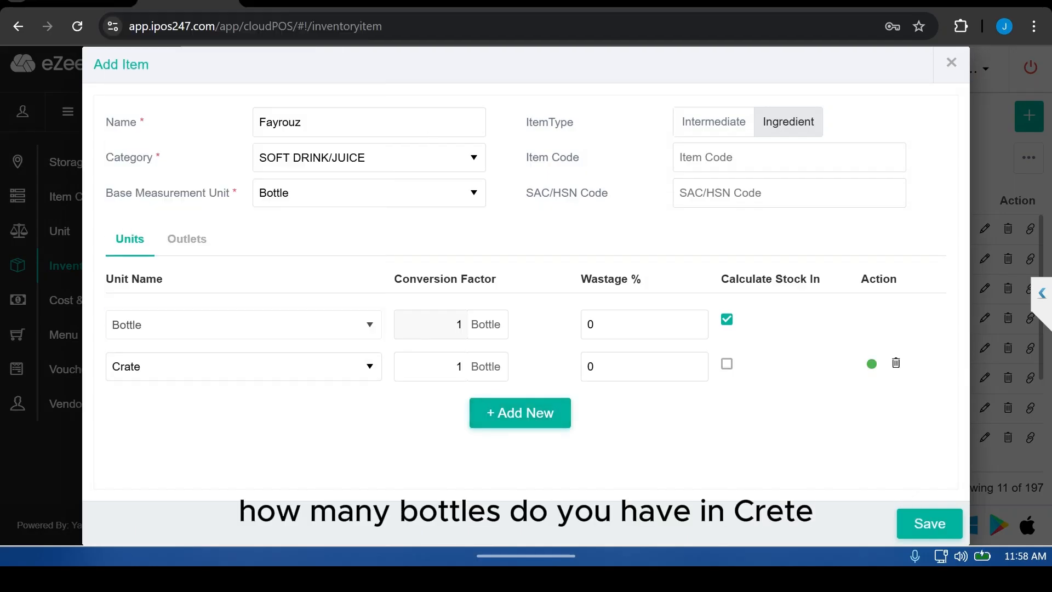
key("ctrl+a")
type("12")
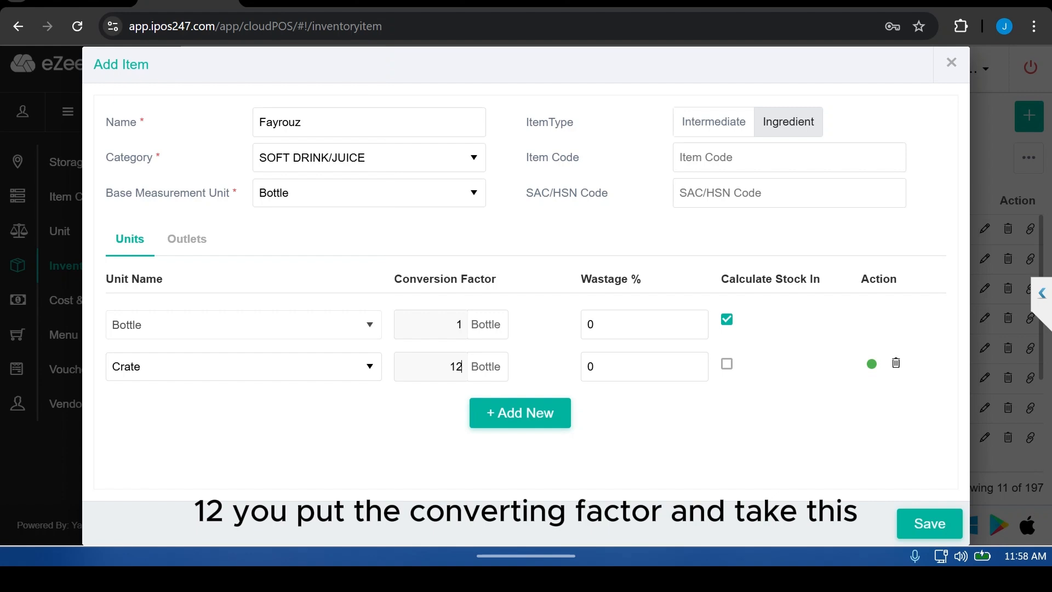
left_click(726, 364)
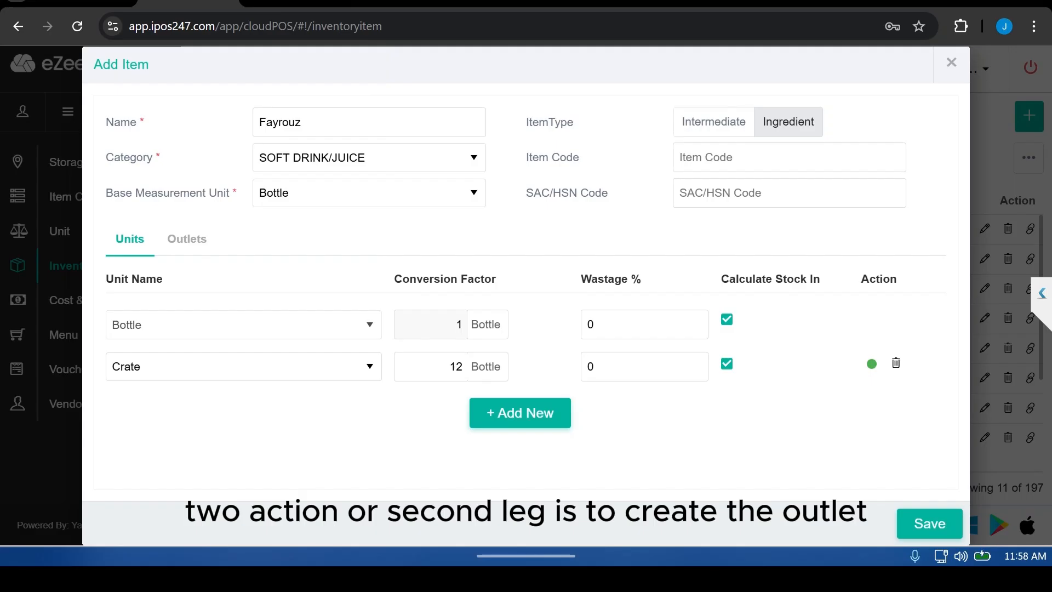
Step: Add two outlet rows to the item's outlet settings, assigning the first row to CENTRAL STORE
left_click(186, 239)
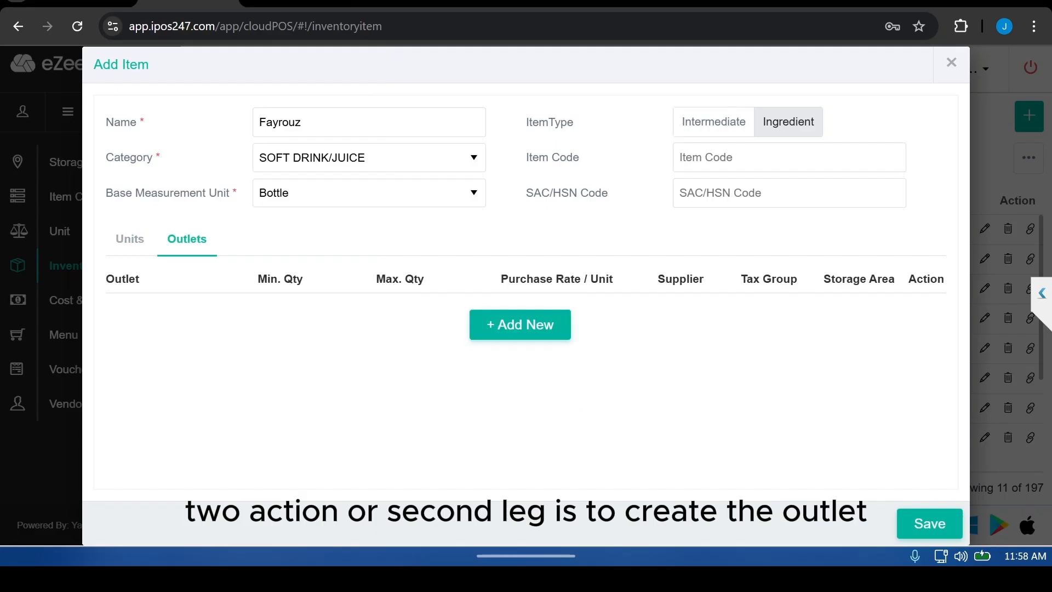
left_click(520, 325)
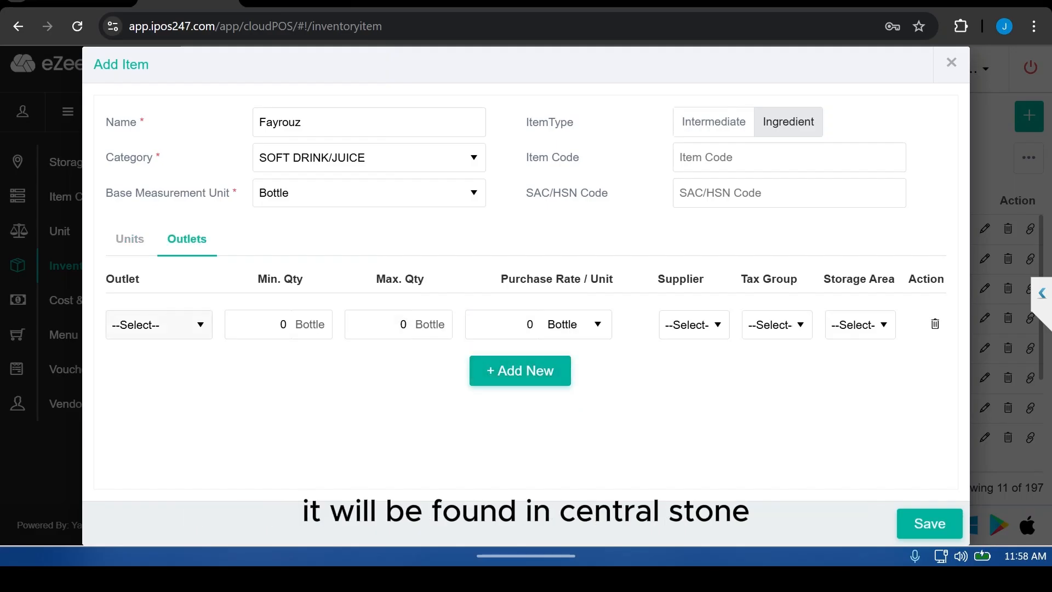
left_click(159, 325)
left_click(161, 368)
left_click(520, 371)
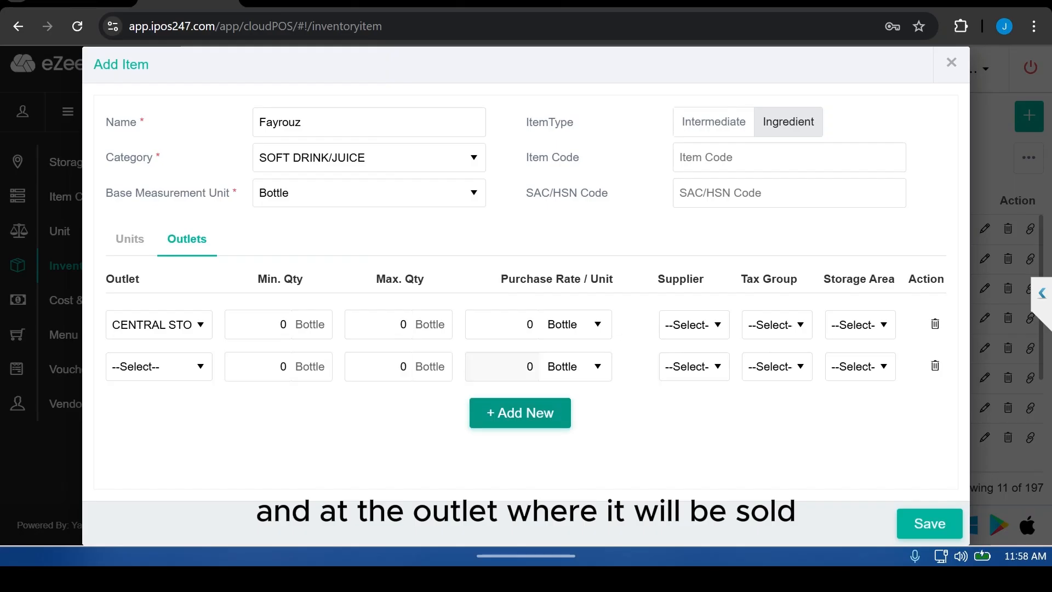
left_click(159, 366)
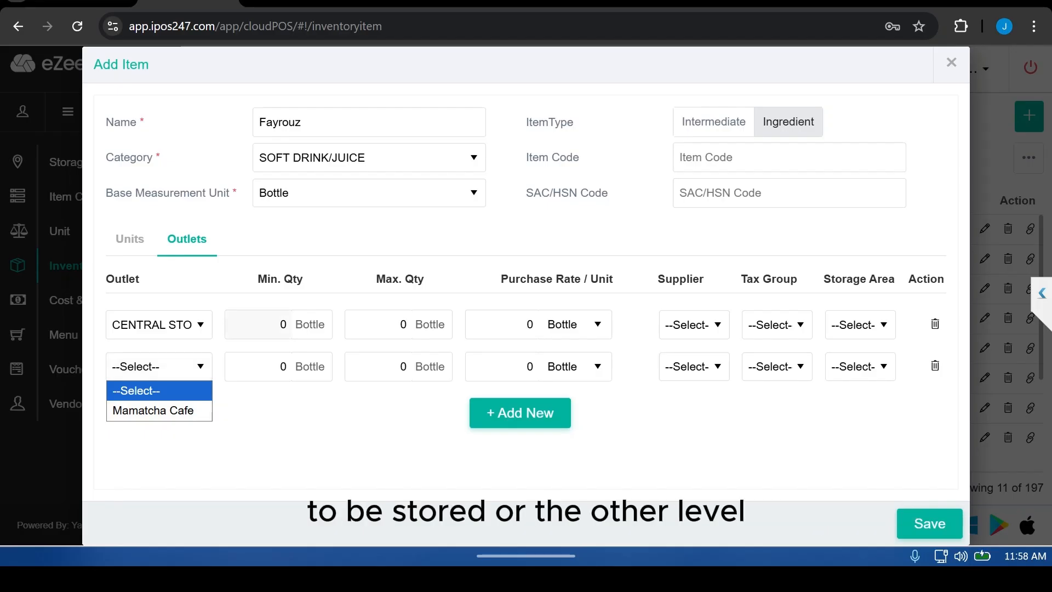
Step: Set CENTRAL STORE's minimum quantity to 10 bottles and maximum quantity to 60 bottles
left_click(283, 324)
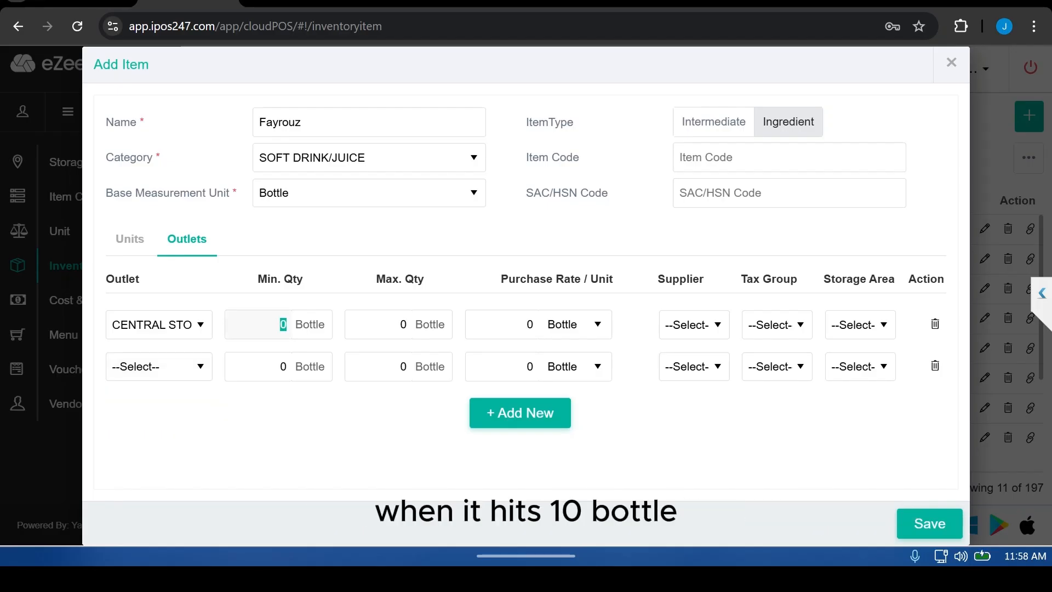
type("10")
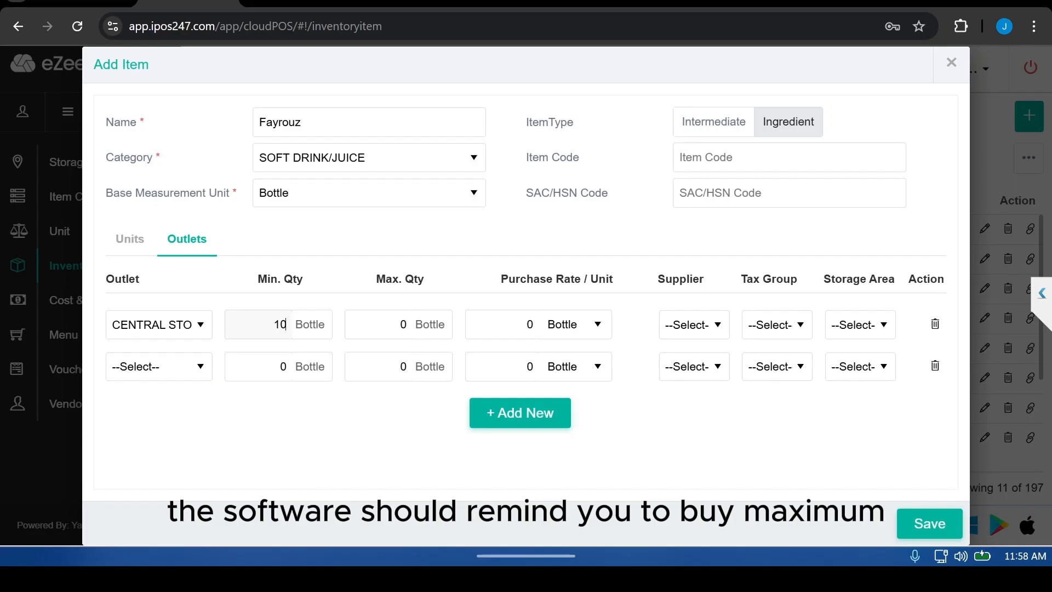
left_click(403, 324)
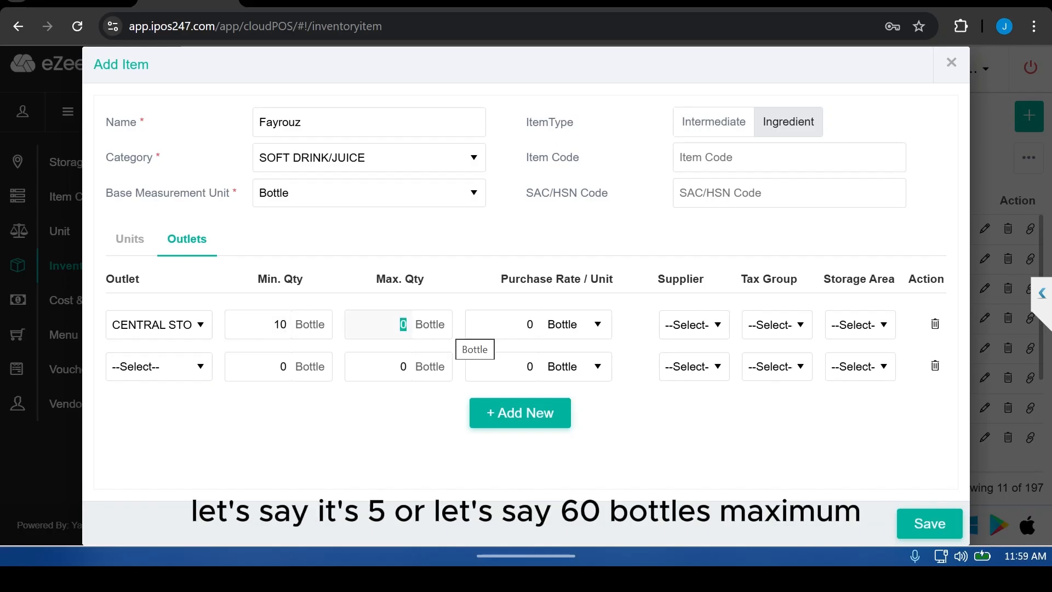
type("60")
Step: Set the second row's minimum to 5 and maximum to 30 bottles, and assign it to Mamatcha Cafe
left_click(282, 367)
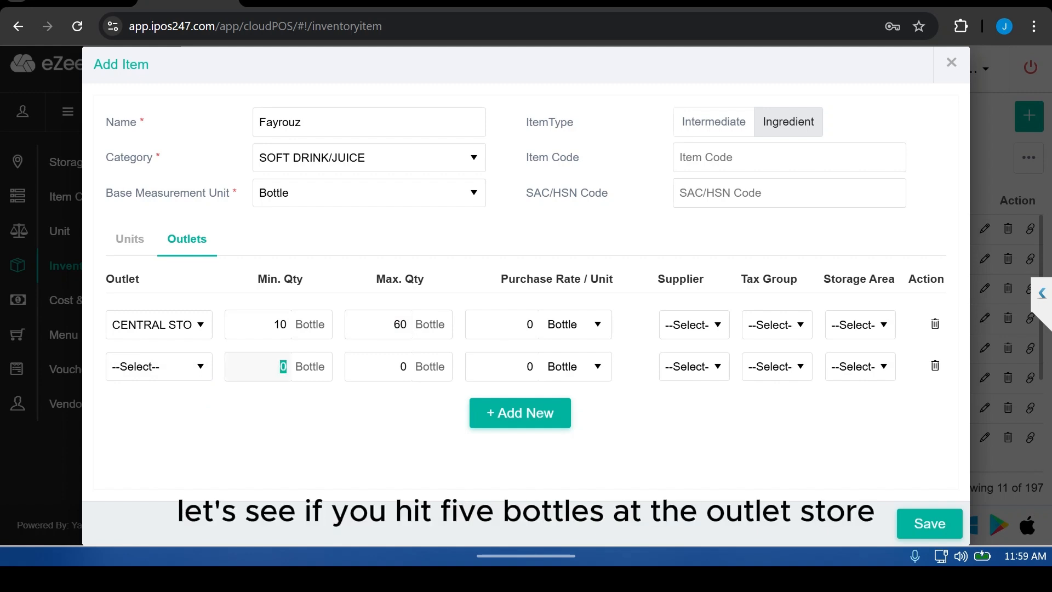
type("5")
left_click(403, 367)
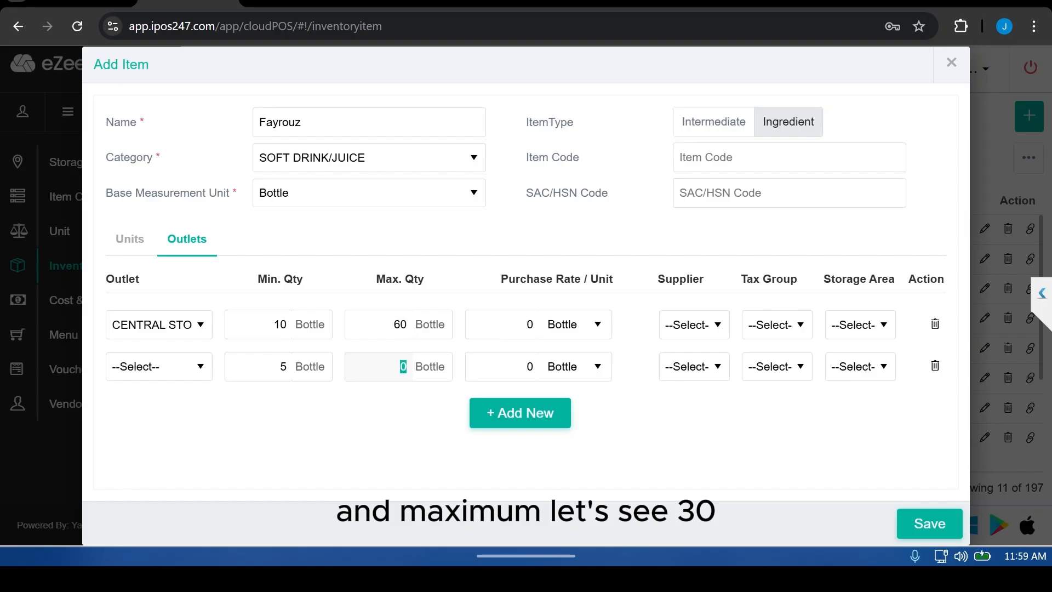
type("30")
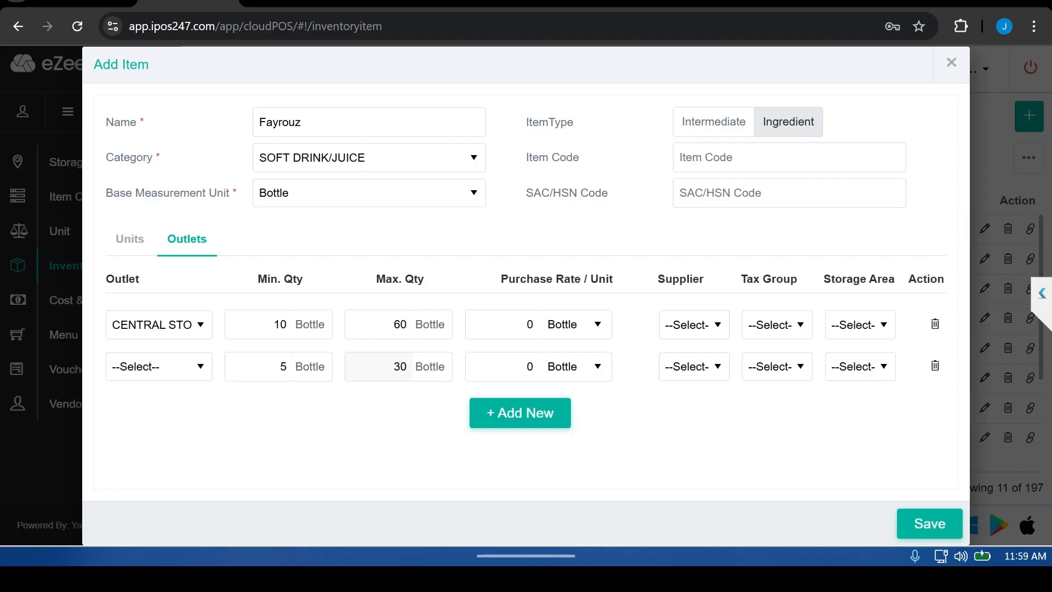
left_click(159, 367)
left_click(153, 410)
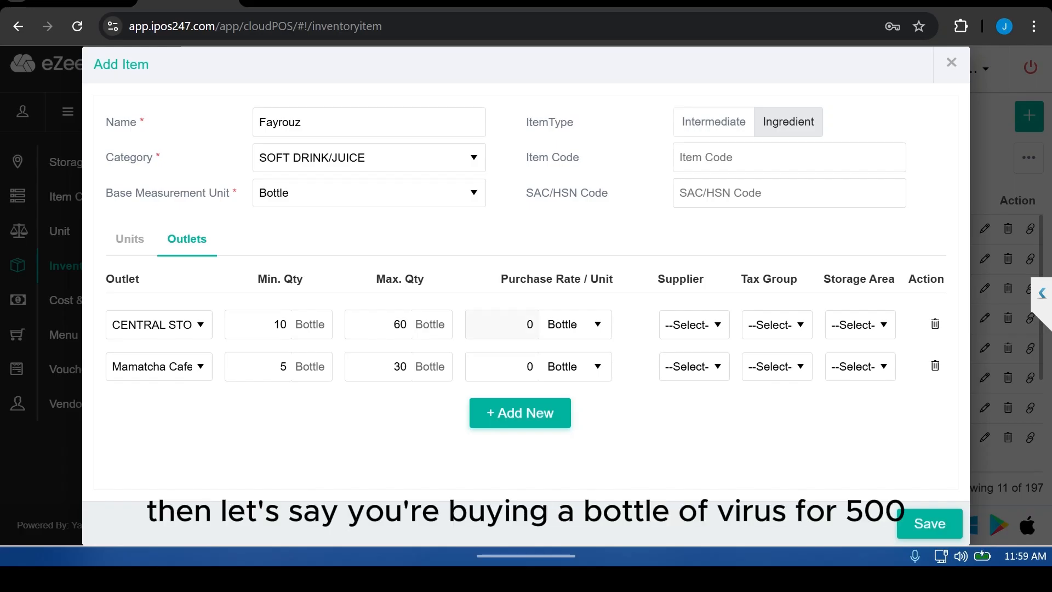
Step: Set the purchase rate to 400 per bottle for both outlets and save the Fayrouz item
double_click(529, 324)
type("400")
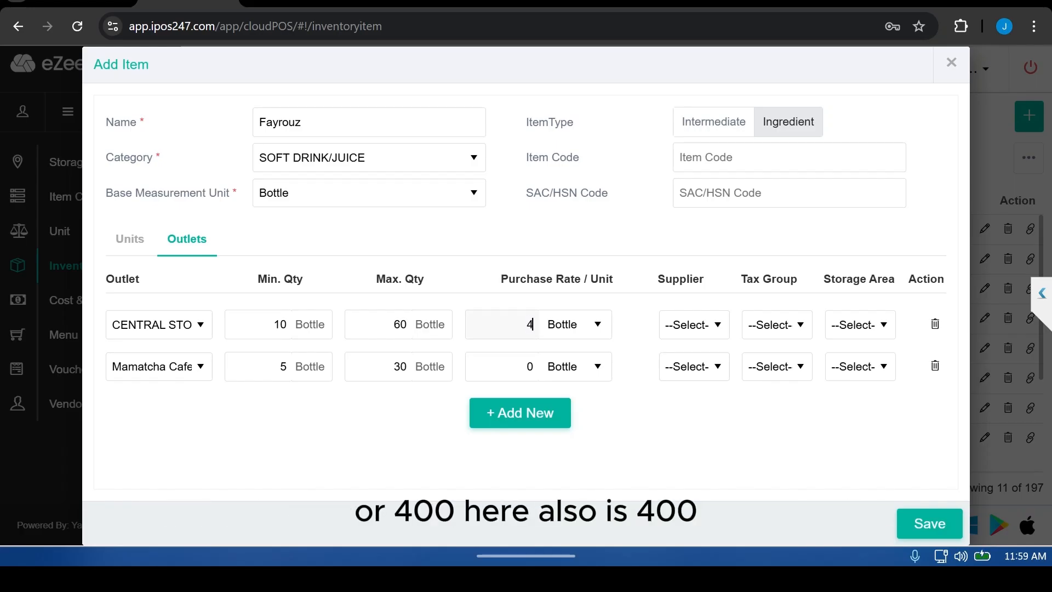
double_click(529, 366)
type("400")
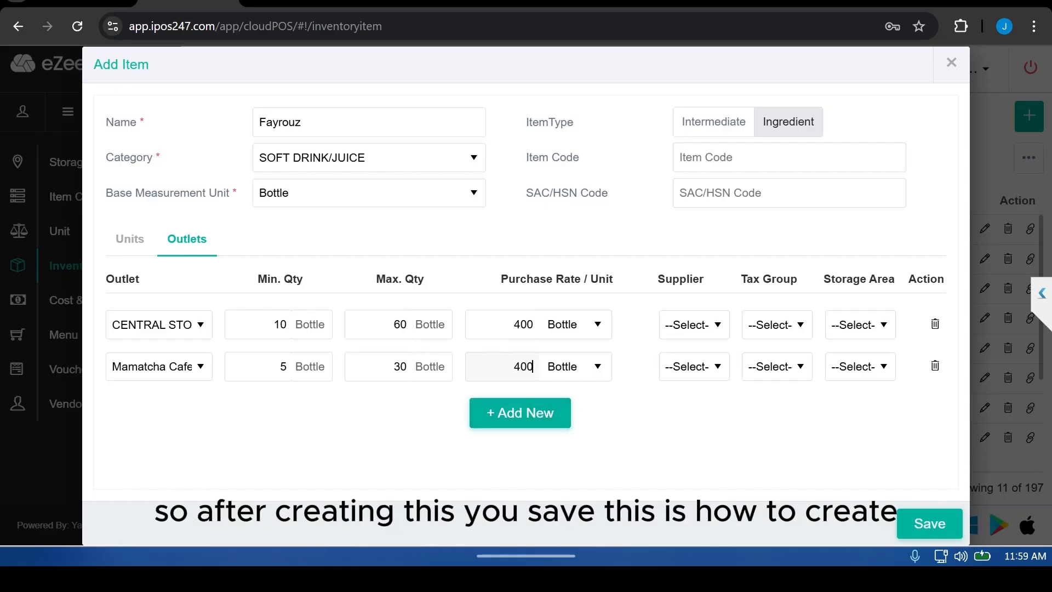
left_click(929, 523)
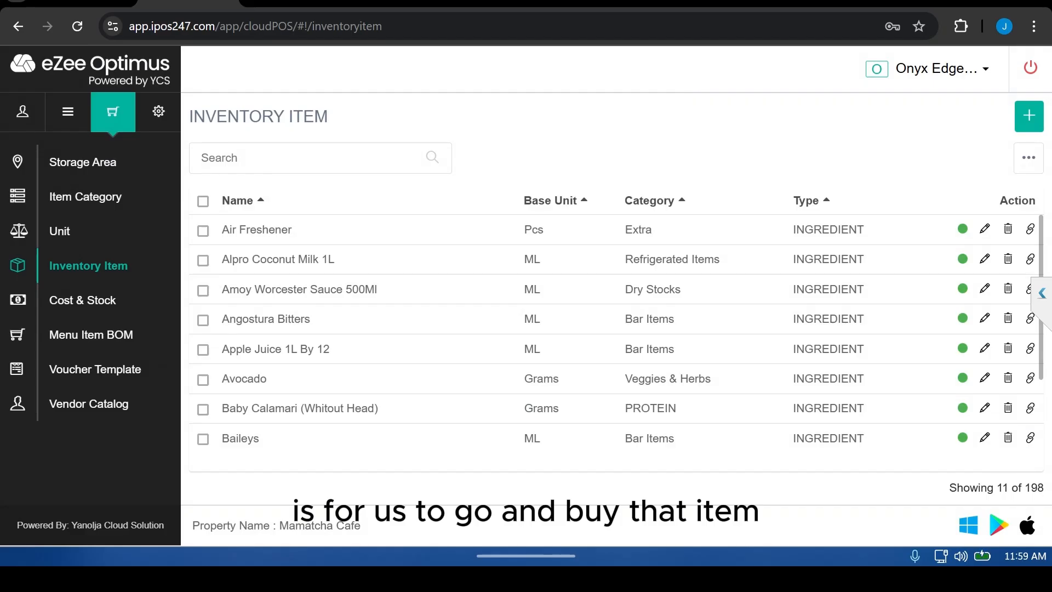
Step: Switch to the front office and open the Purchase Order module
left_click(936, 68)
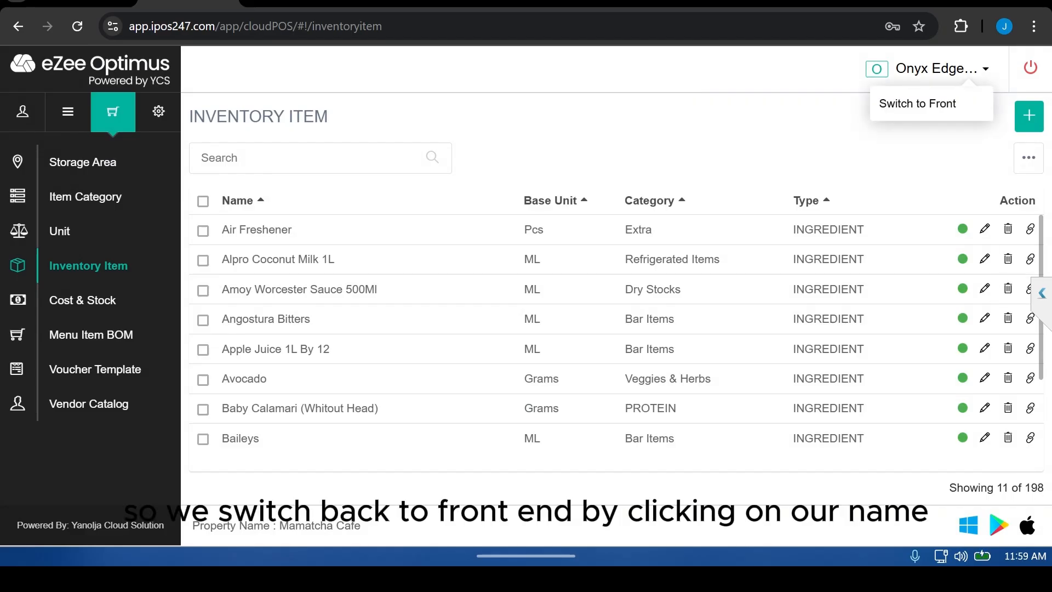
left_click(917, 103)
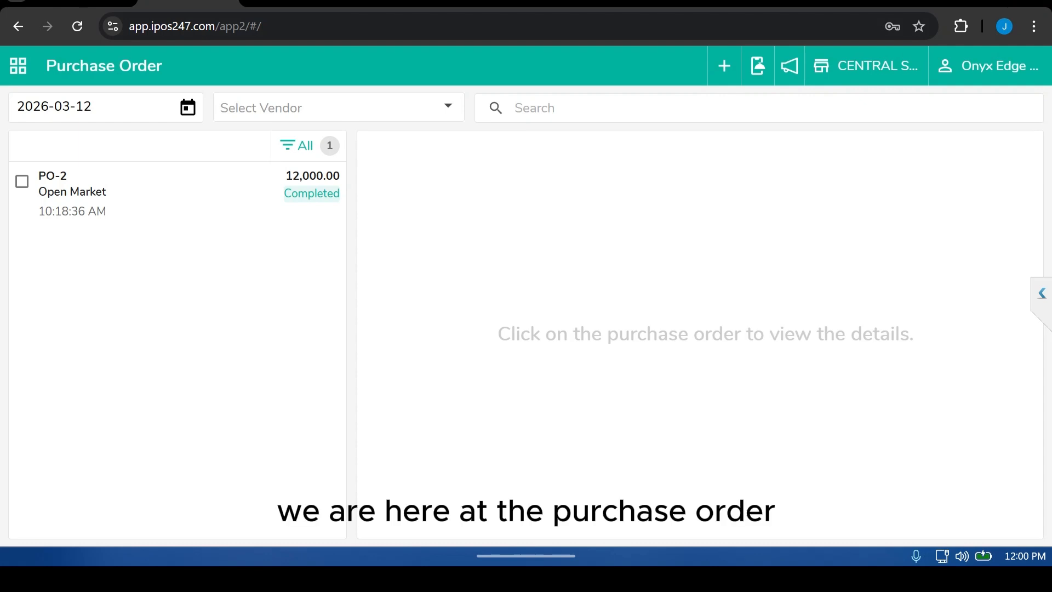
left_click(18, 66)
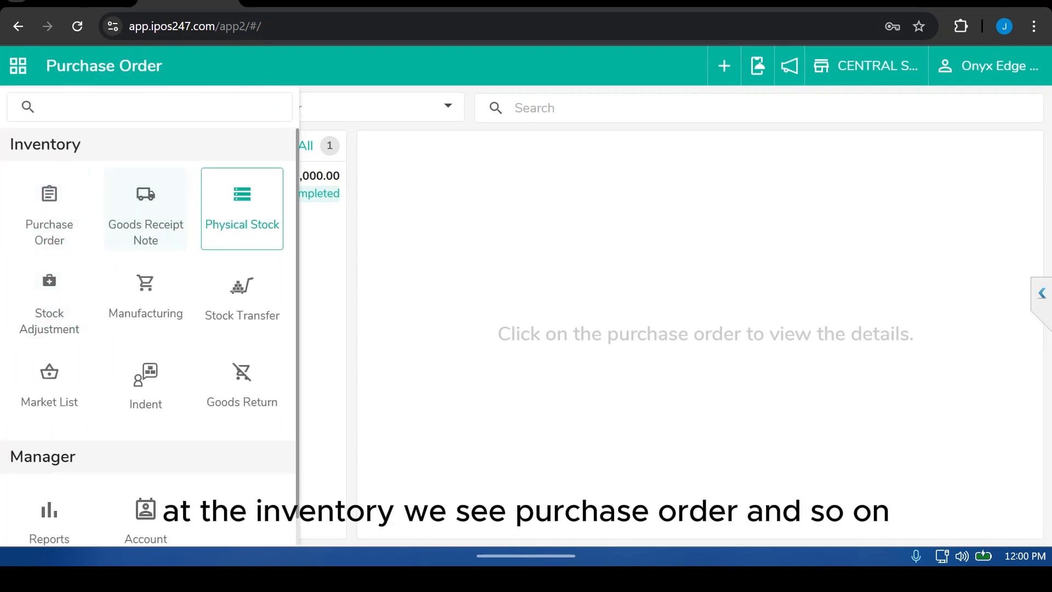
left_click(50, 213)
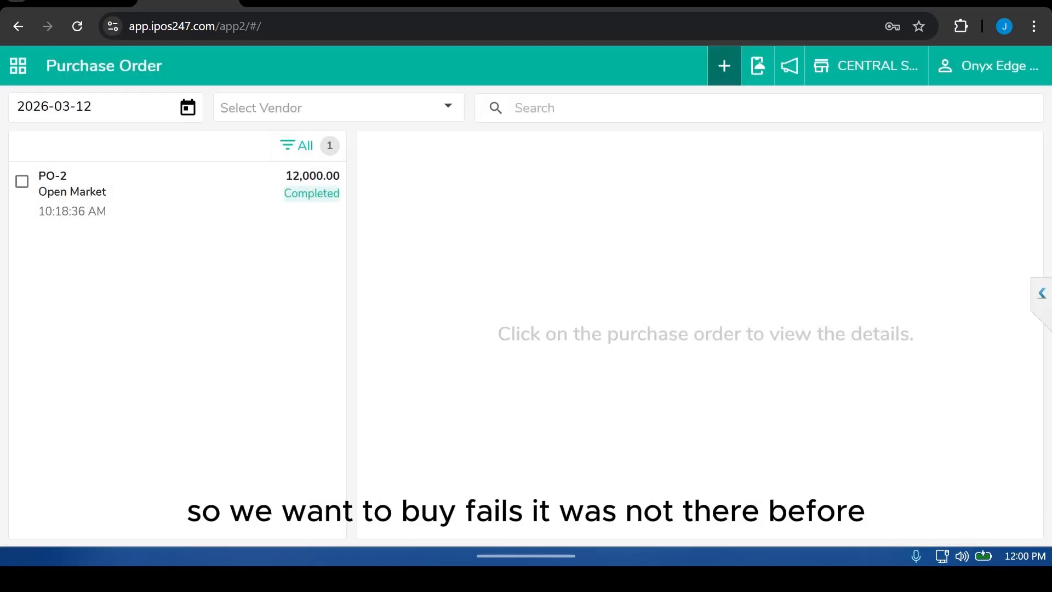
Step: Start a new purchase order and choose Onyxedge as the vendor
left_click(723, 65)
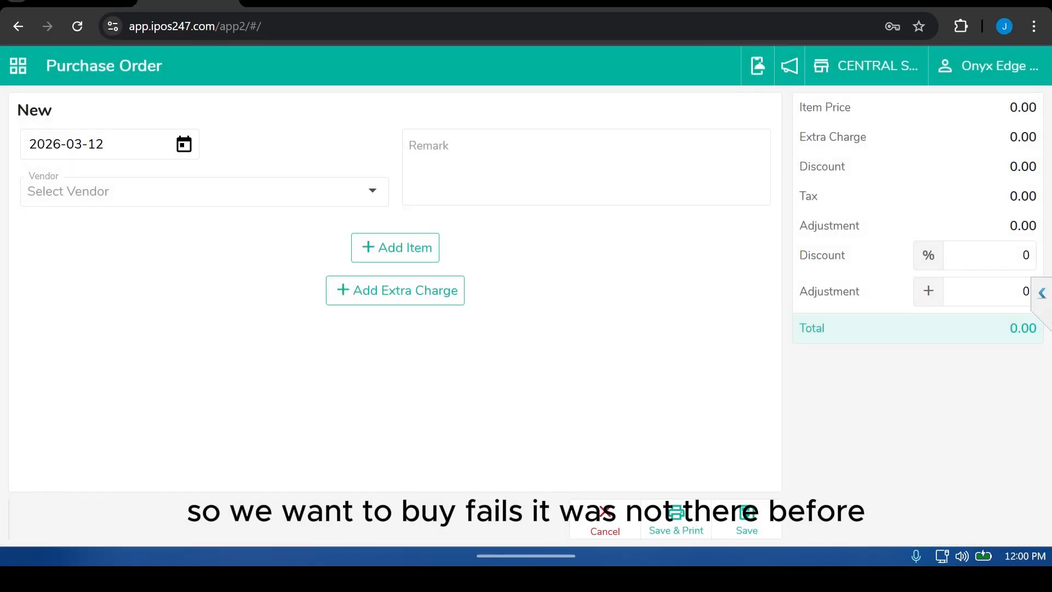
left_click(204, 191)
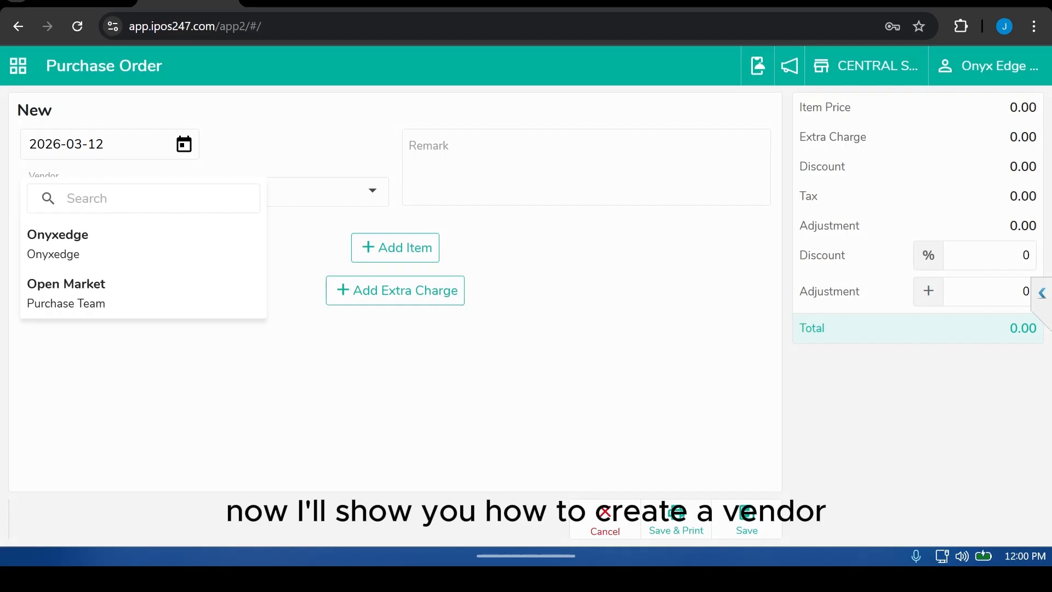
left_click(80, 253)
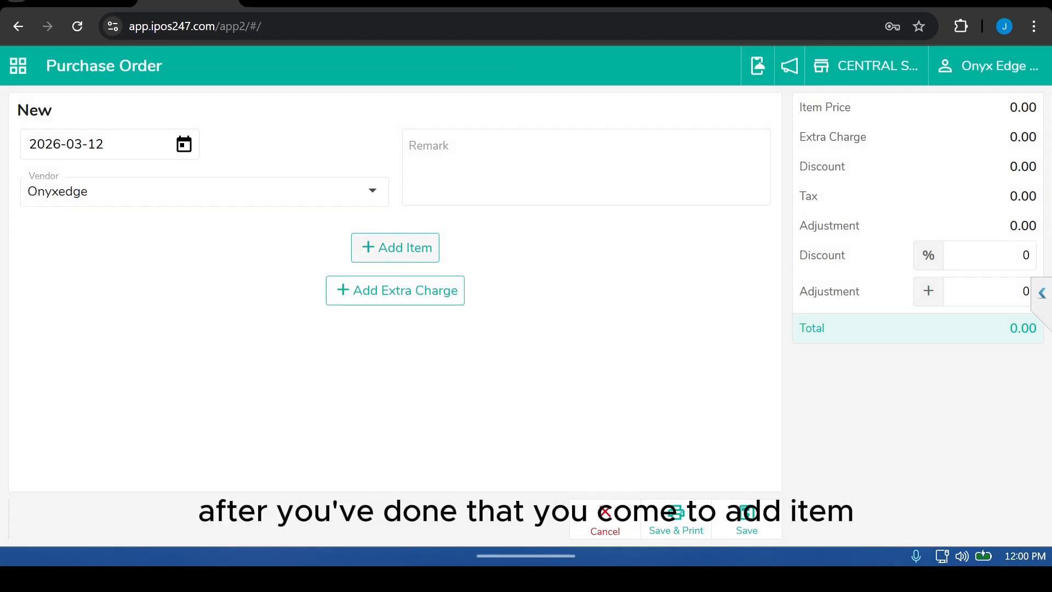
Step: Search for Fayrouz and add it to the purchase order's items
left_click(395, 247)
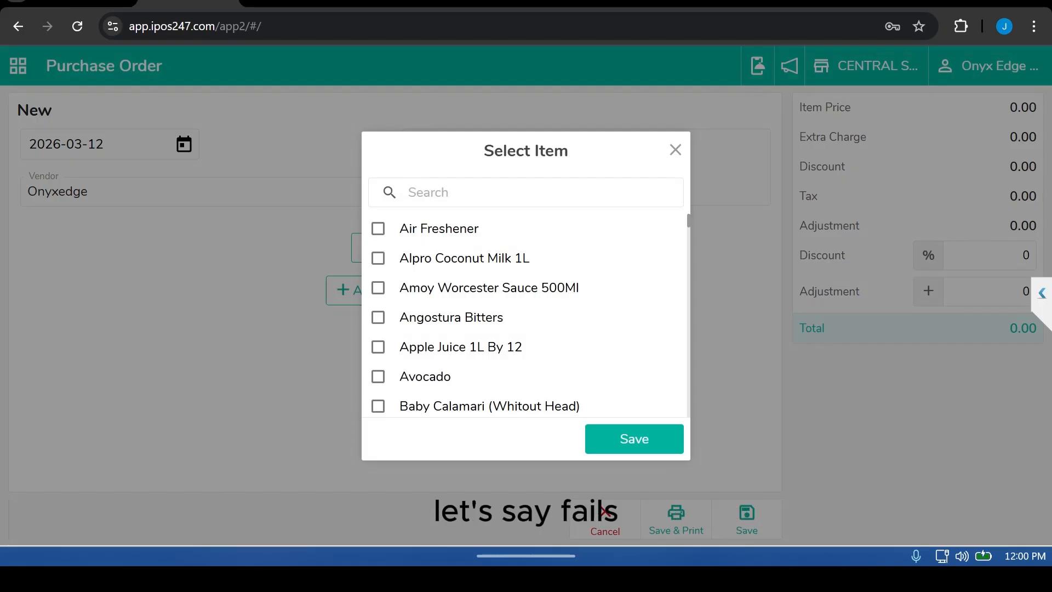
type("fa")
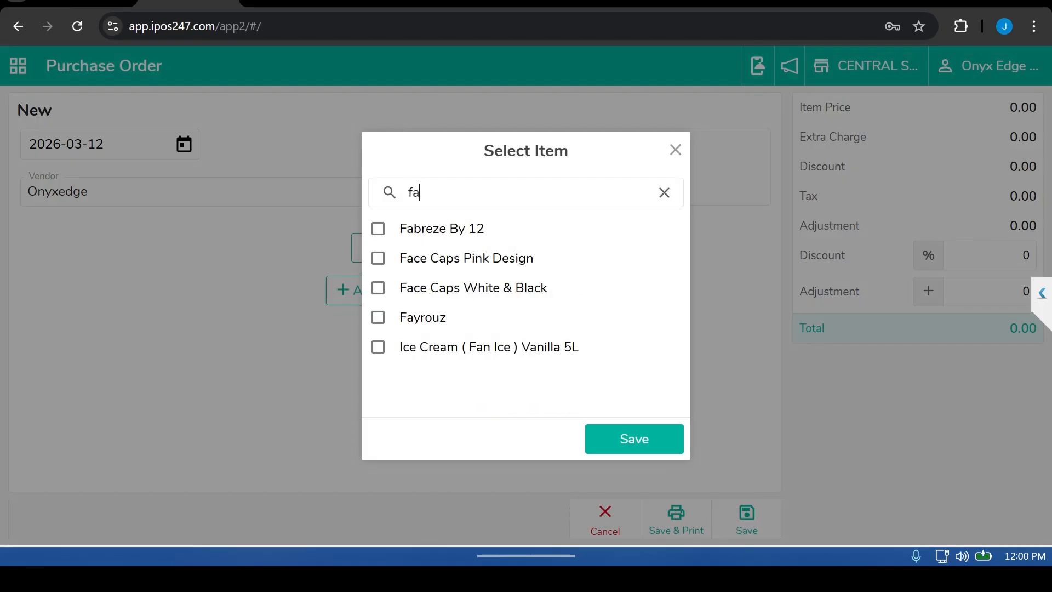
type("y")
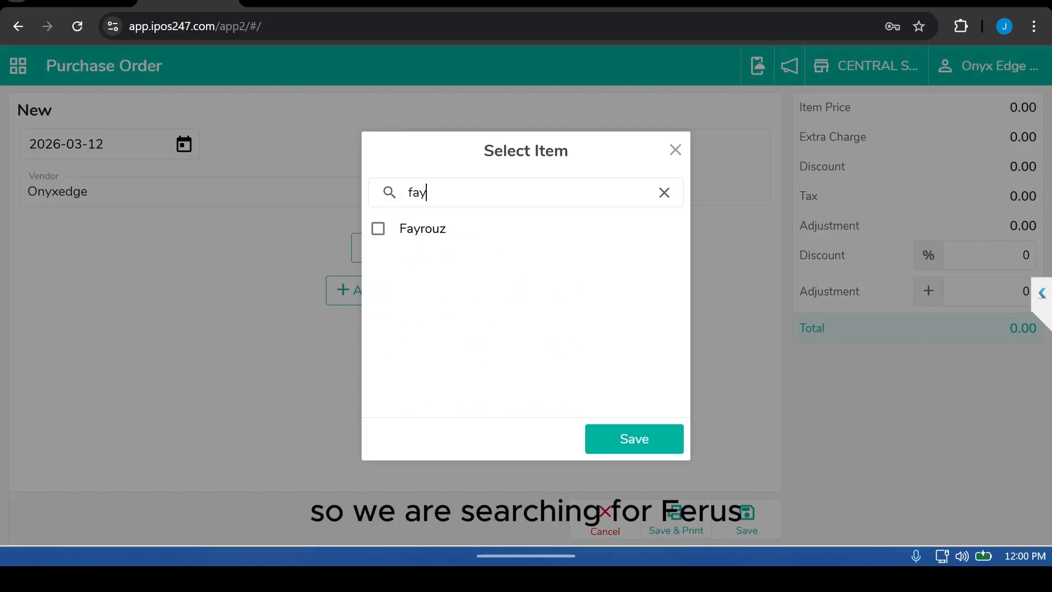
left_click(378, 228)
left_click(633, 438)
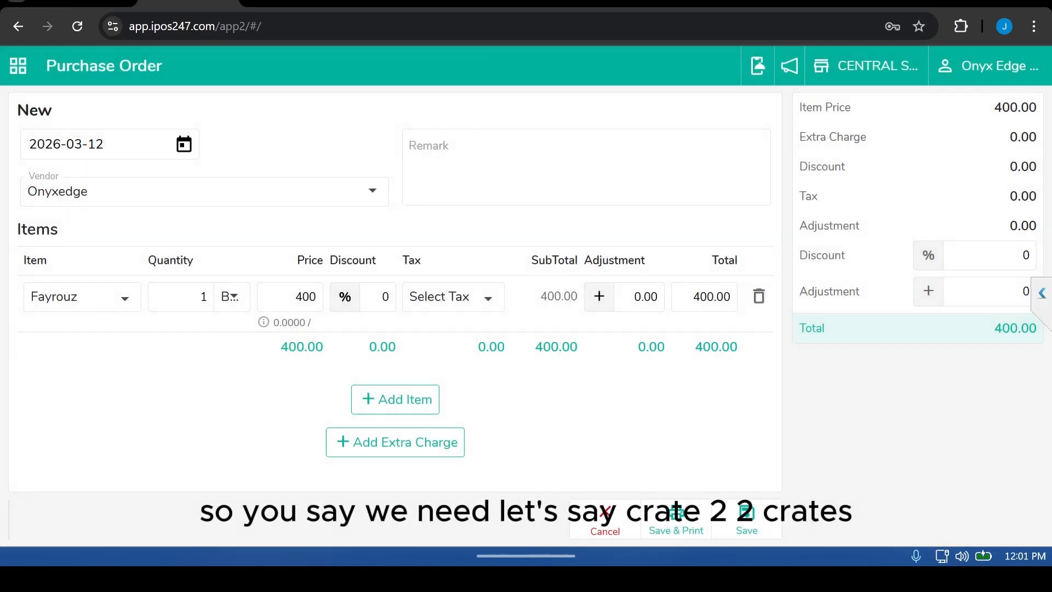
Step: Change the Fayrouz line's unit to Crate and its quantity to 2
left_click(232, 297)
left_click(236, 339)
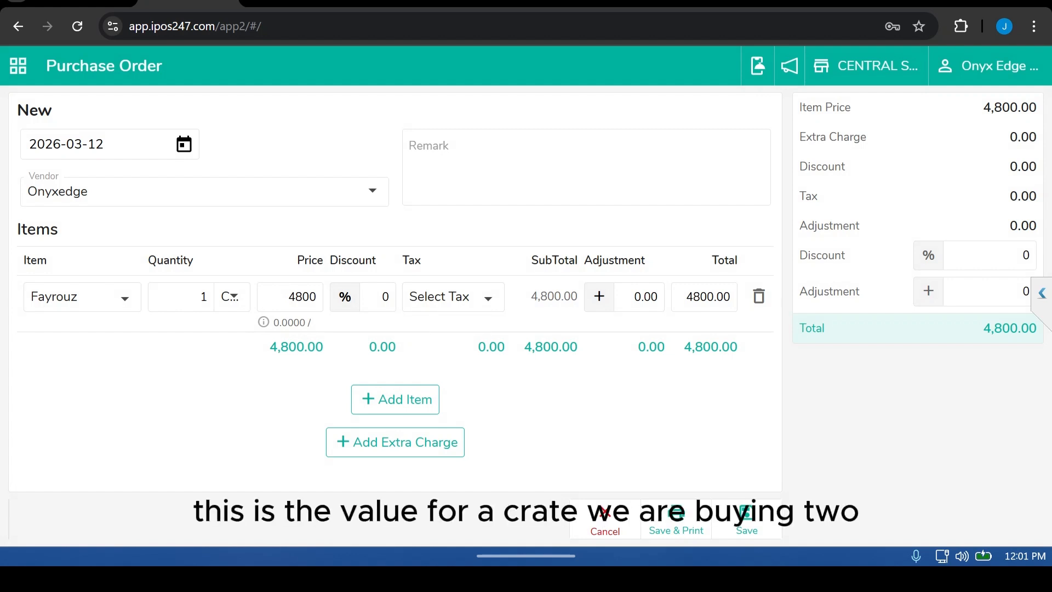
double_click(200, 297)
type("2")
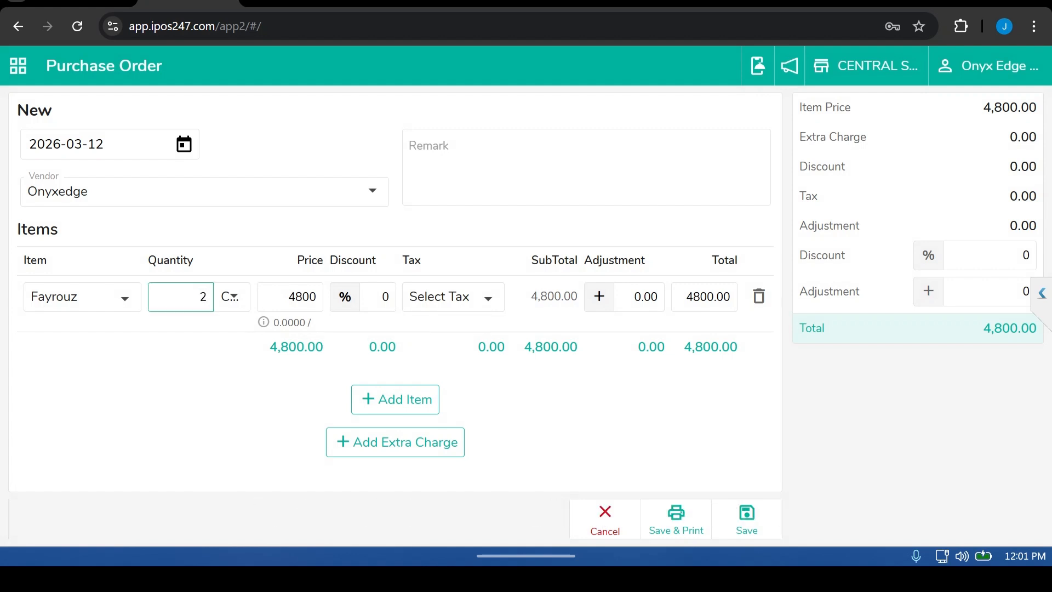
key("Tab")
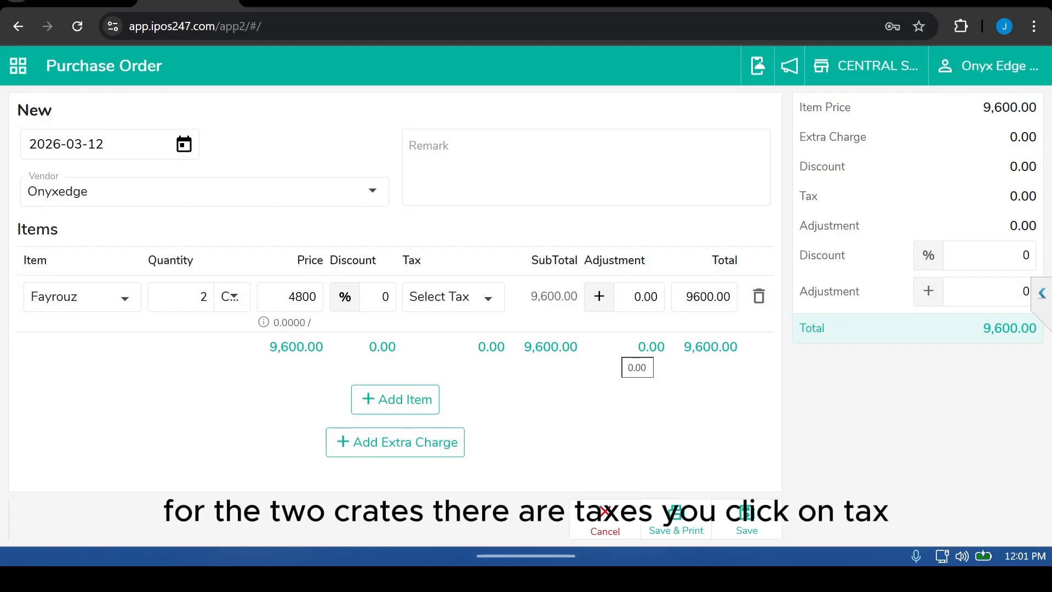
Step: Try to apply a tax and add an extra charge to the Fayrouz line
left_click(454, 297)
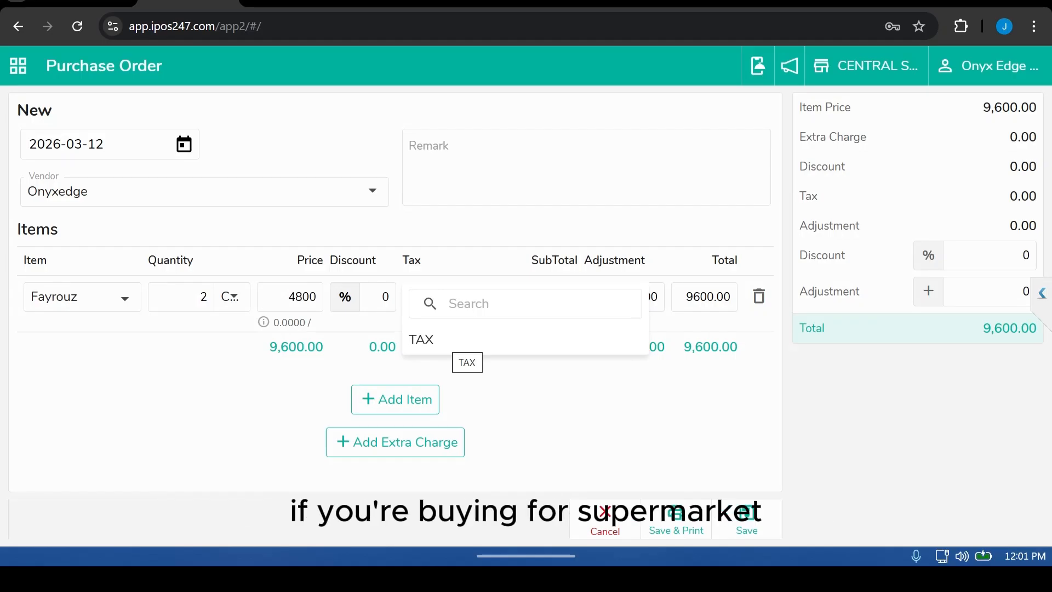
left_click(438, 438)
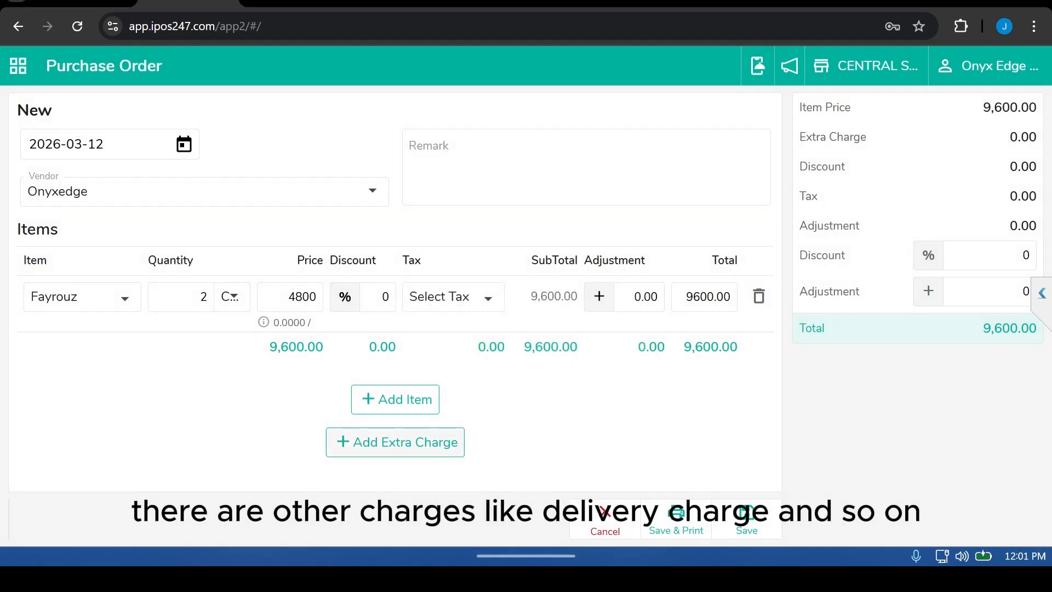
left_click(395, 442)
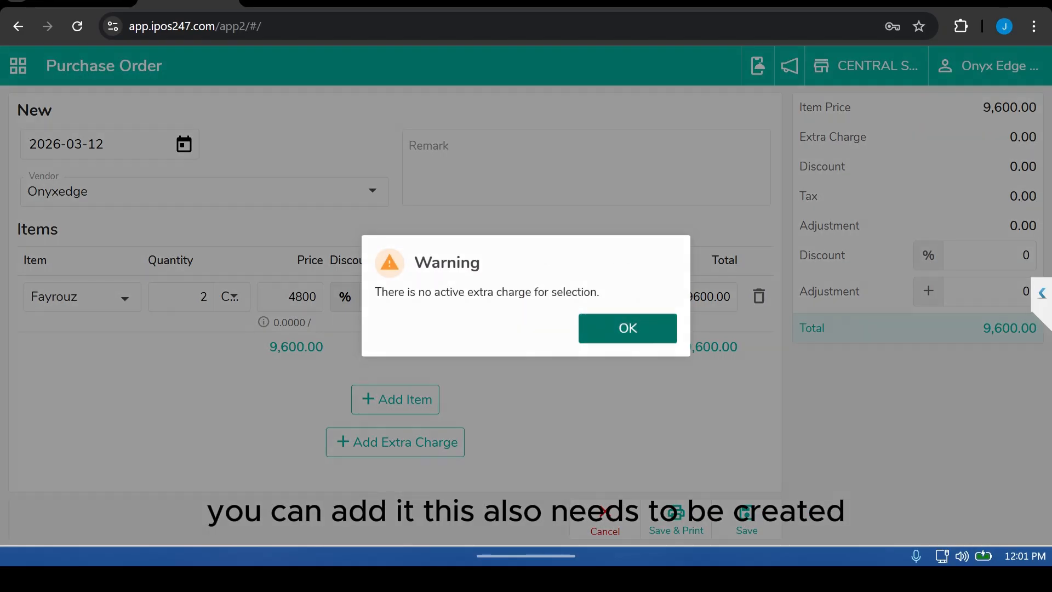
left_click(628, 328)
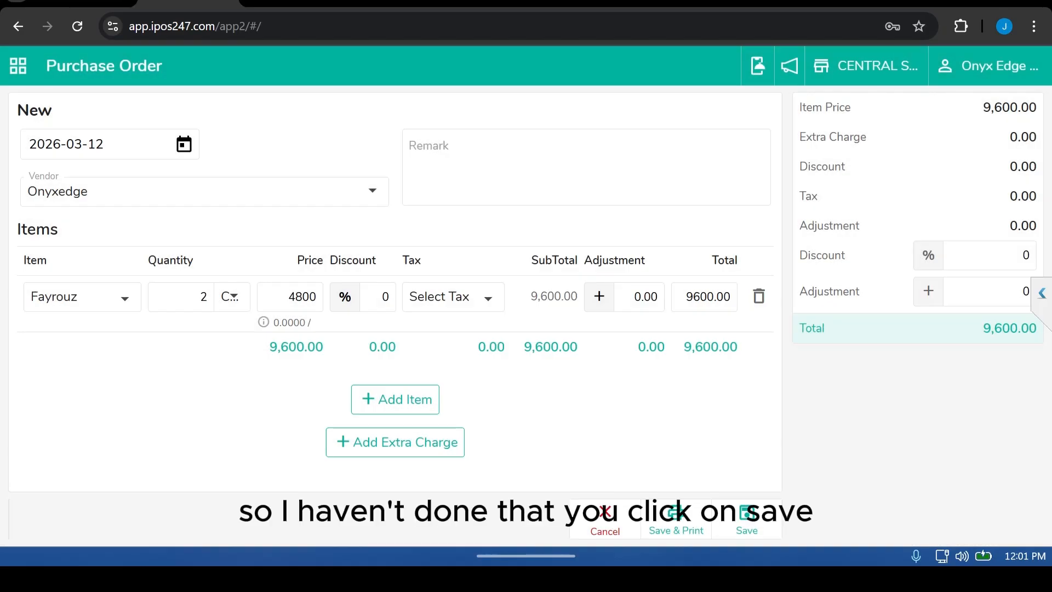
Step: Save the purchase order, then open the saved Onyxedge order for receiving
left_click(746, 520)
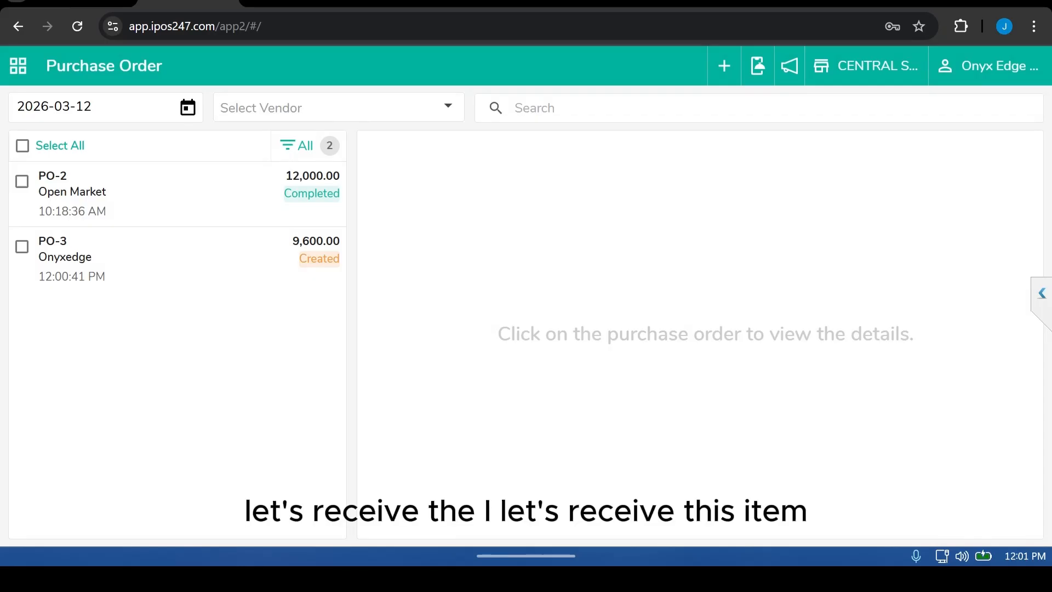
left_click(178, 258)
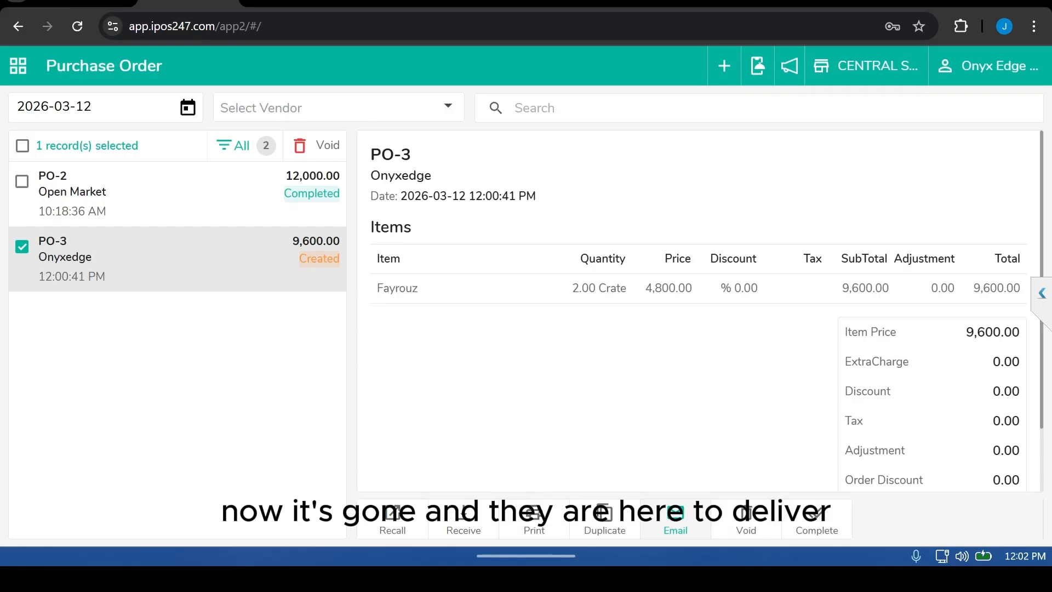
left_click(462, 521)
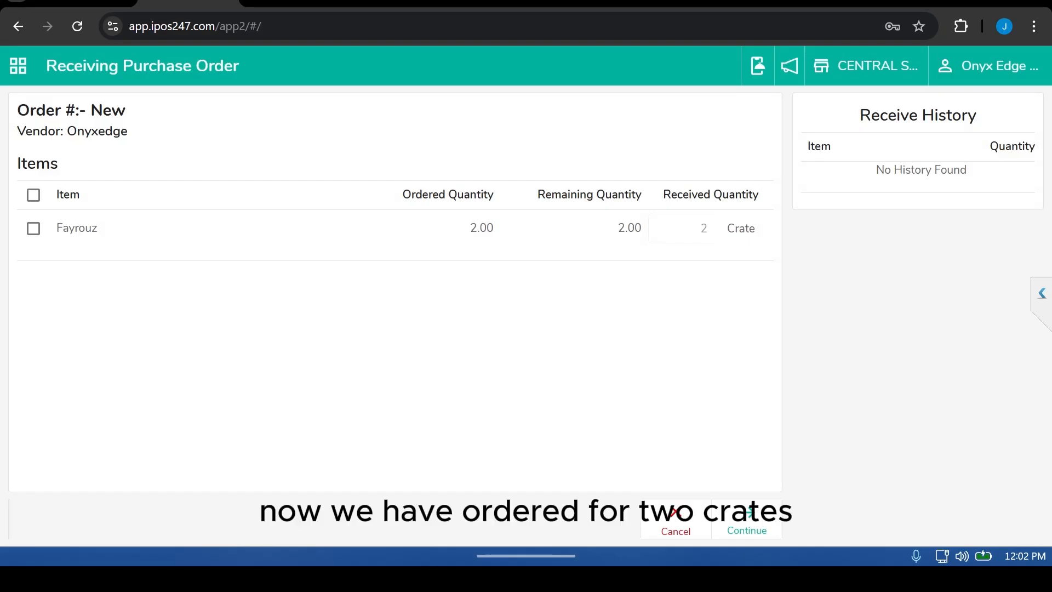
Step: Select the Fayrouz line for receiving, set its received quantity to 2 crates, and continue
left_click(33, 195)
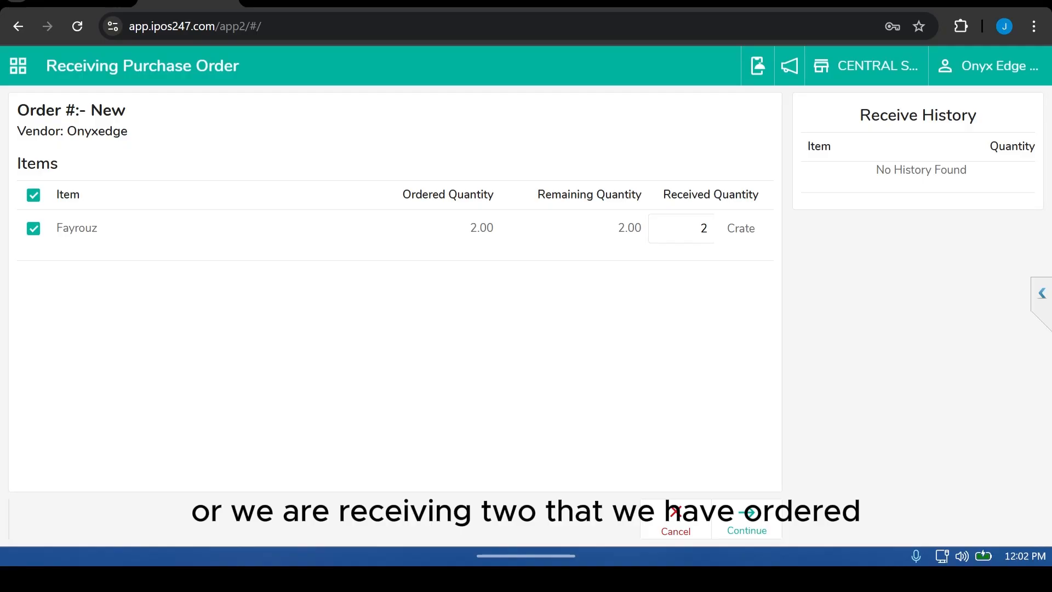
double_click(703, 229)
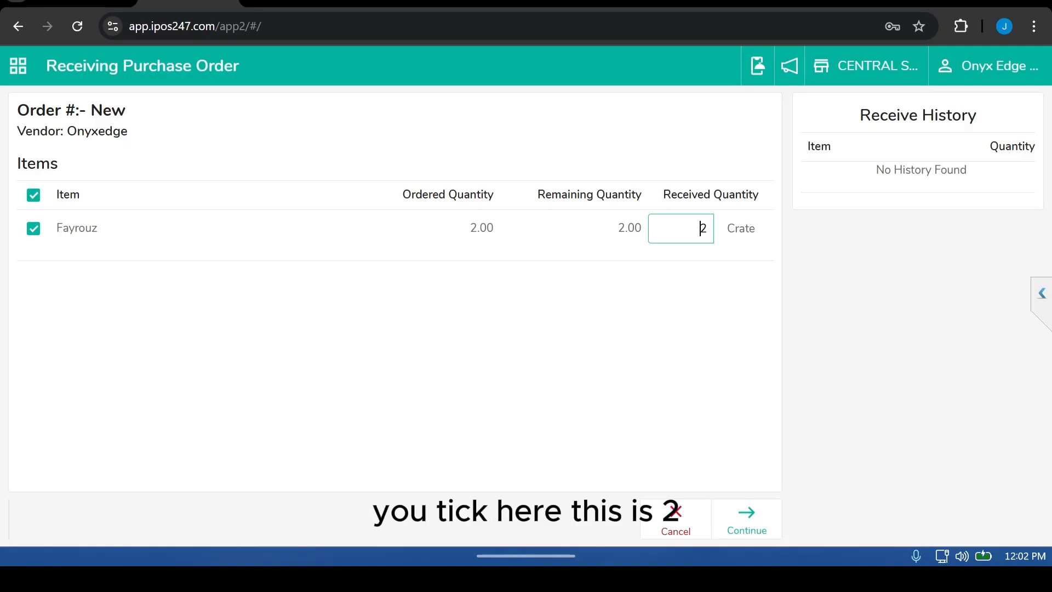
type("1")
double_click(704, 229)
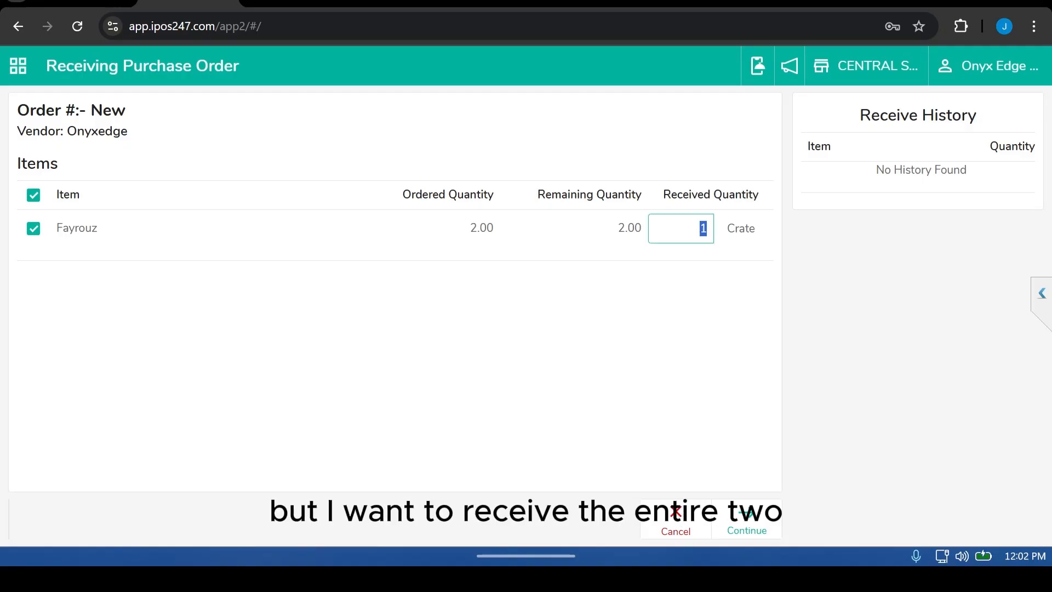
type("2")
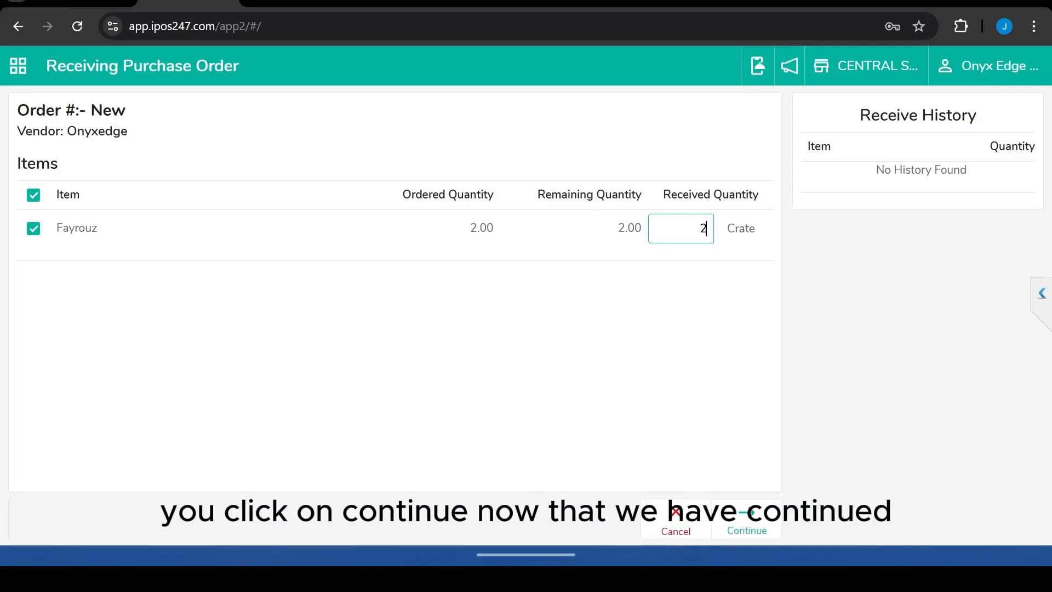
left_click(746, 523)
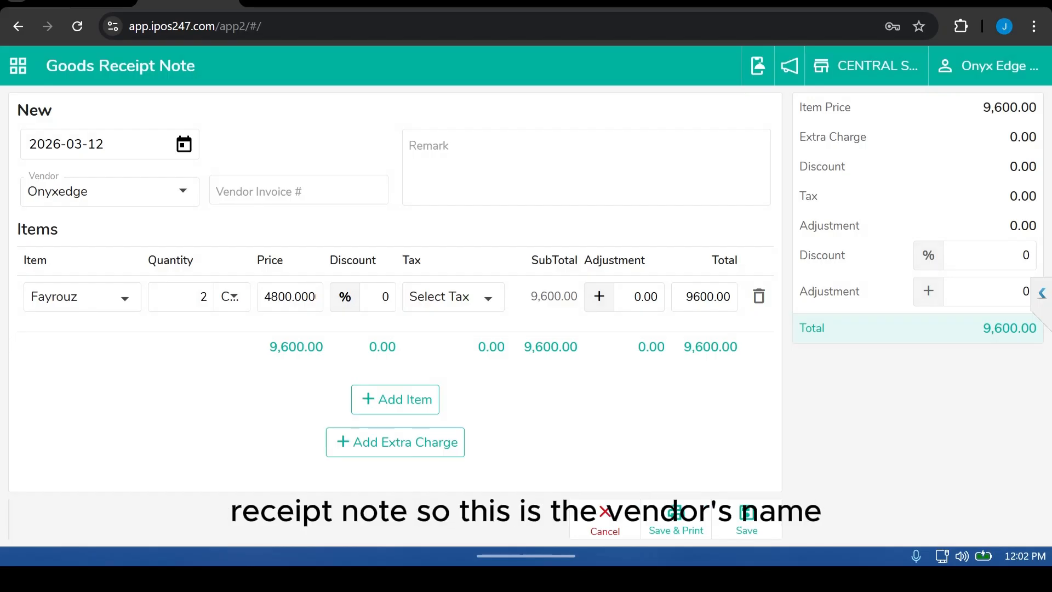
Step: Enter the vendor invoice number, save the goods receipt note and mark the purchase order as complete
left_click(299, 191)
type("634809")
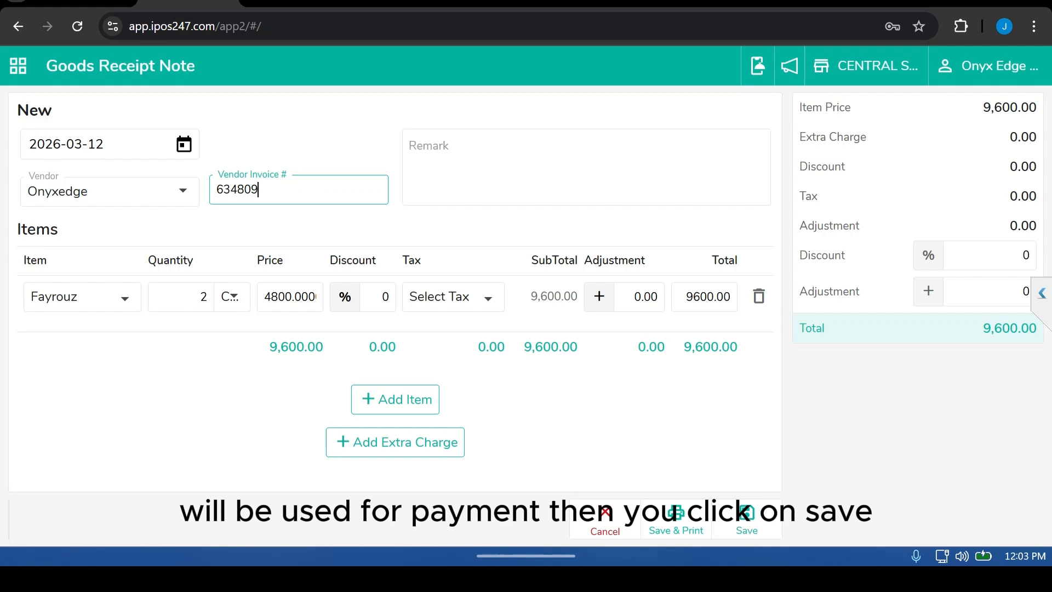
left_click(746, 519)
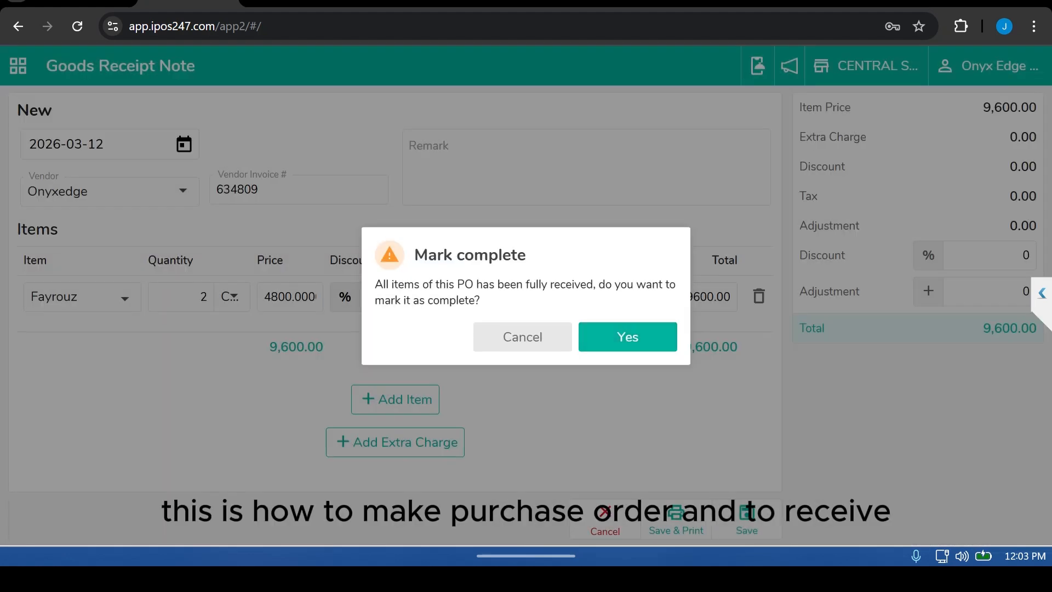
left_click(628, 337)
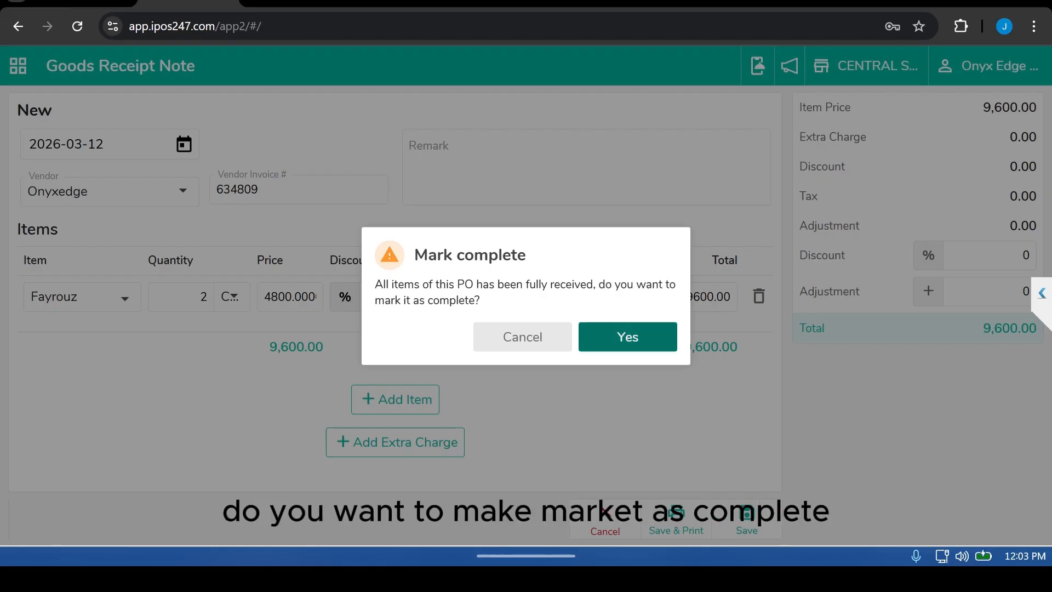
left_click(628, 337)
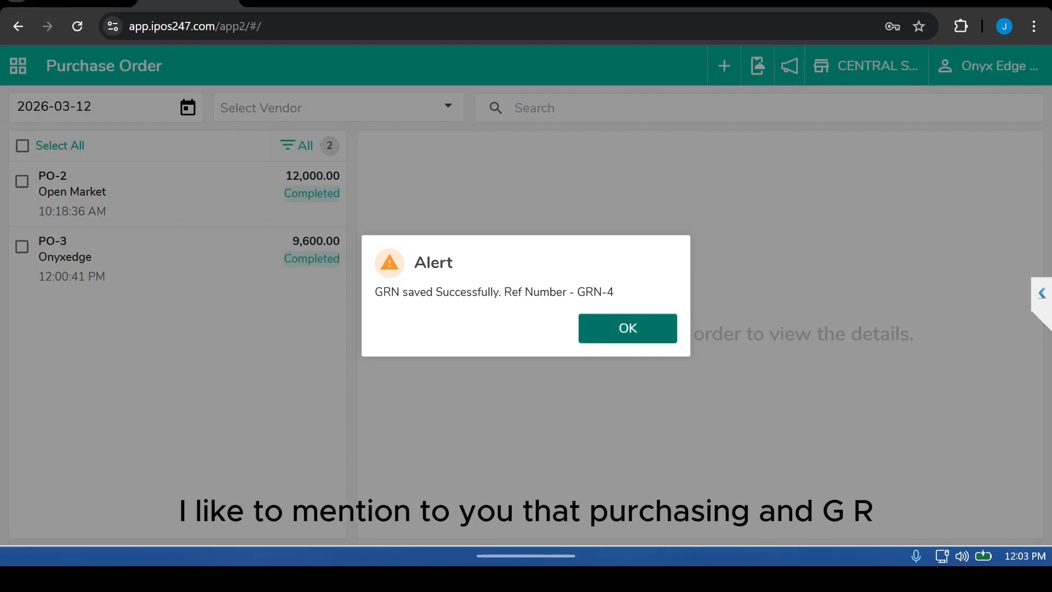
left_click(628, 328)
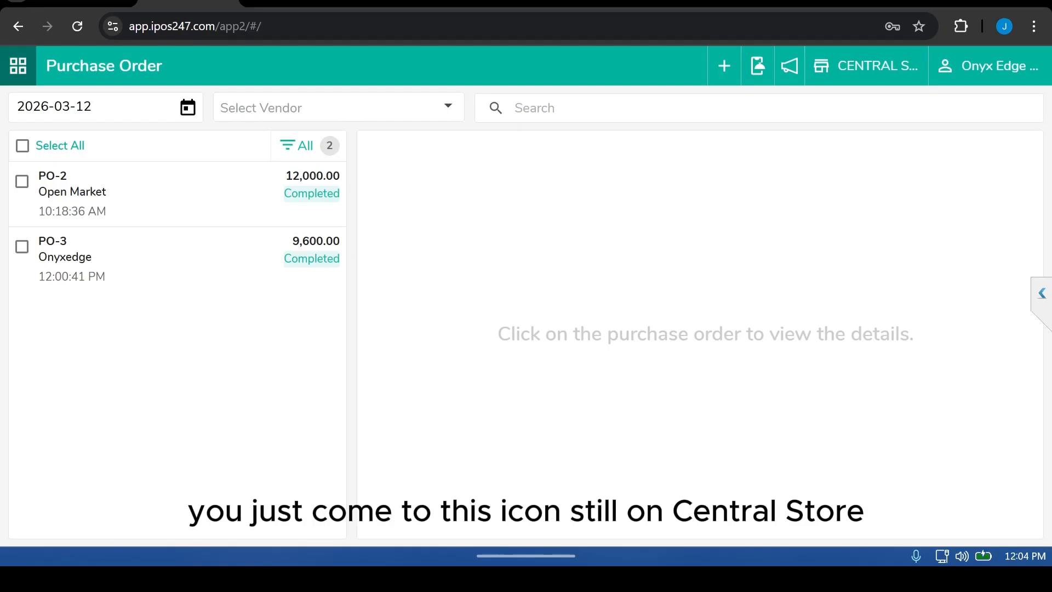
Step: Start a new goods receipt note for the Open Market vendor and enter its vendor invoice number
left_click(18, 66)
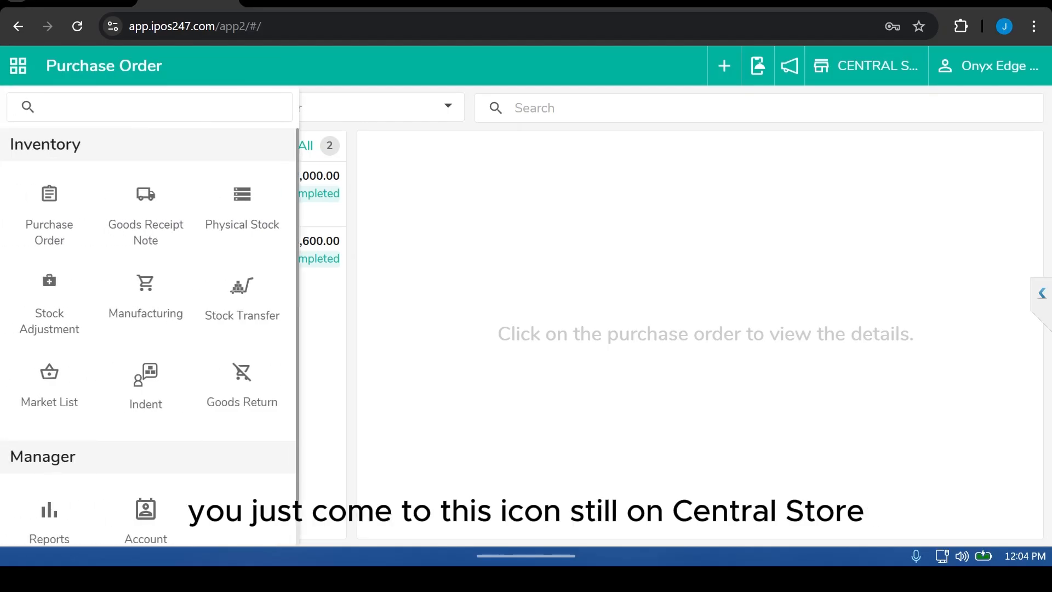
left_click(145, 216)
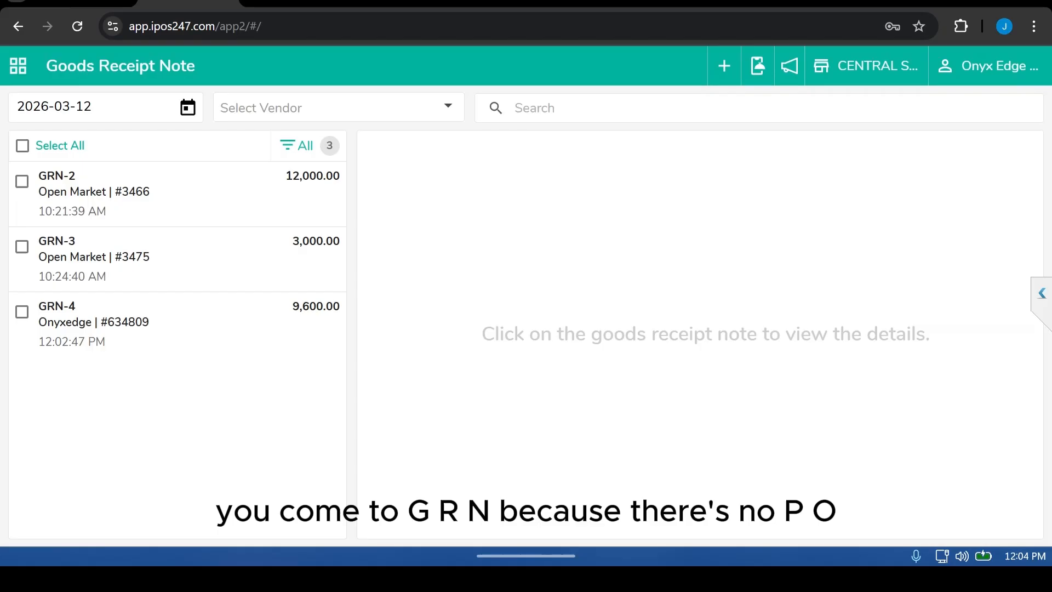
left_click(724, 65)
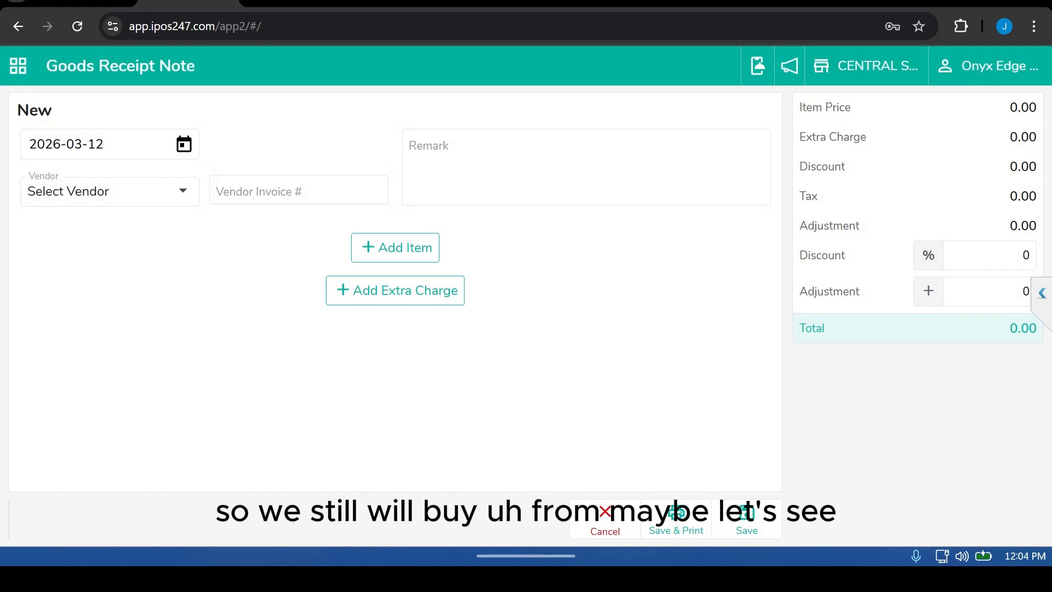
left_click(109, 192)
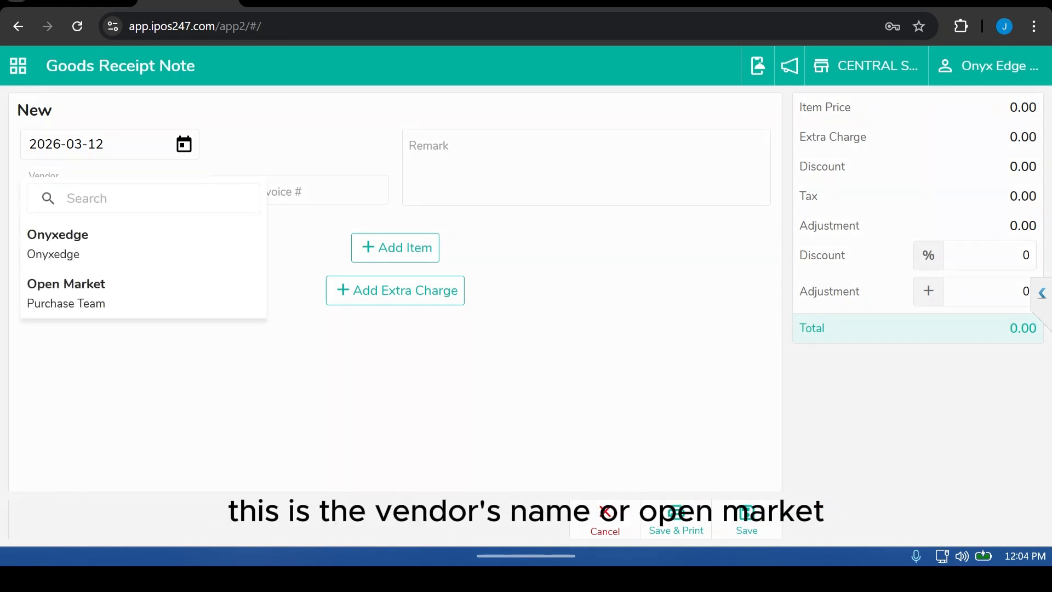
left_click(65, 293)
left_click(298, 191)
type("23234245")
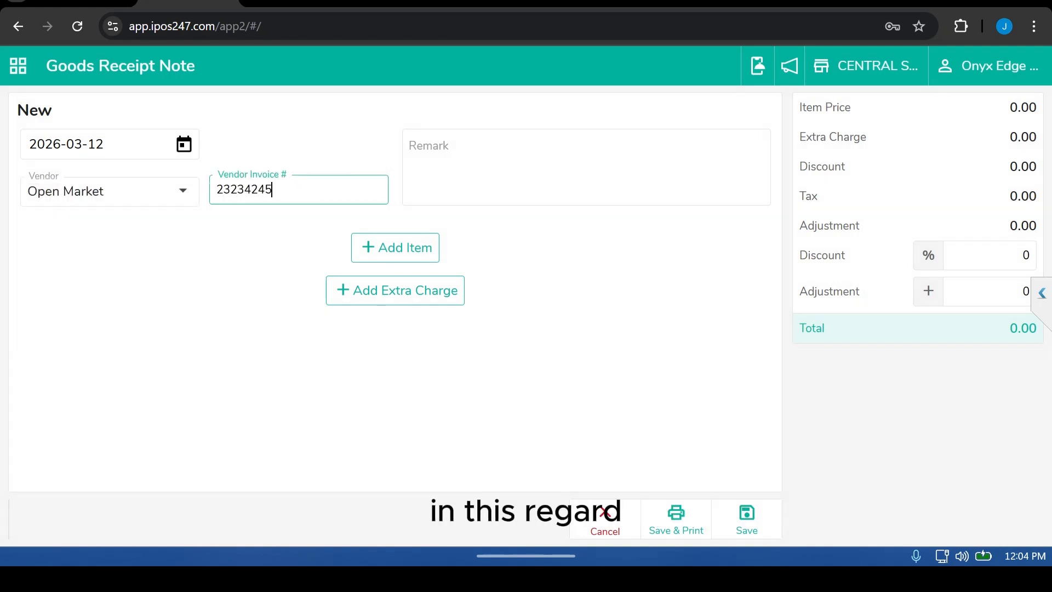
type("45")
Step: Search for Fayrouz and add it to the goods receipt note's items
left_click(395, 247)
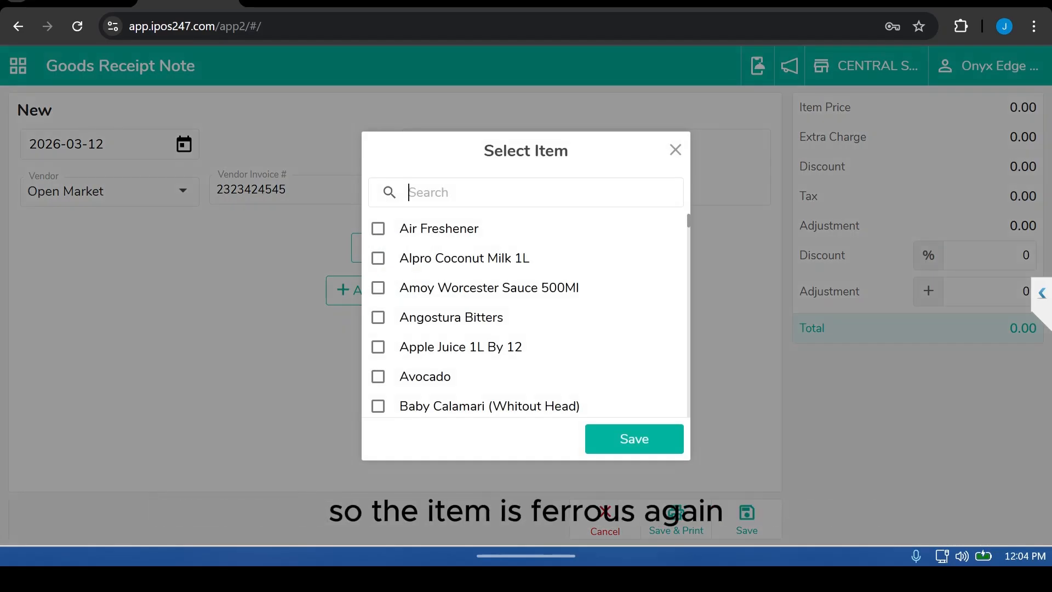
type("fay")
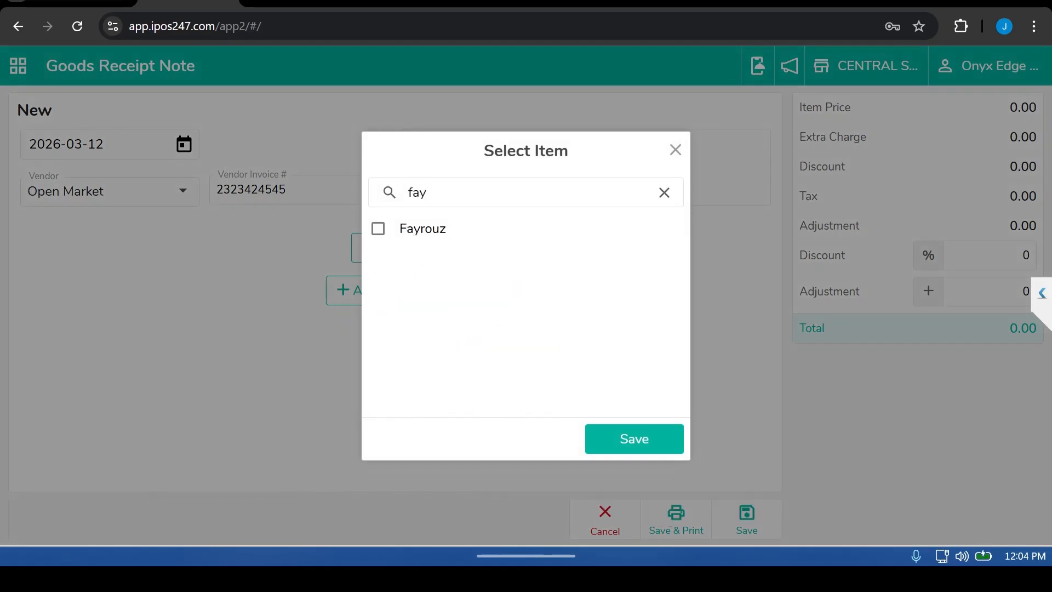
left_click(378, 228)
left_click(634, 439)
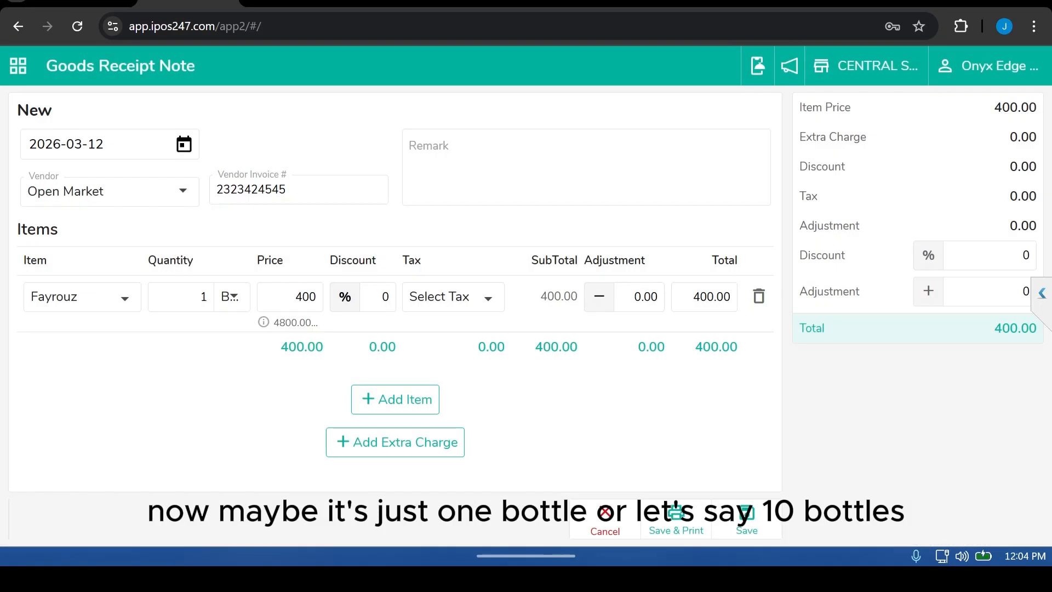
Step: Set the Fayrouz quantity to 10 bottles and save the goods receipt note
double_click(203, 297)
type("10")
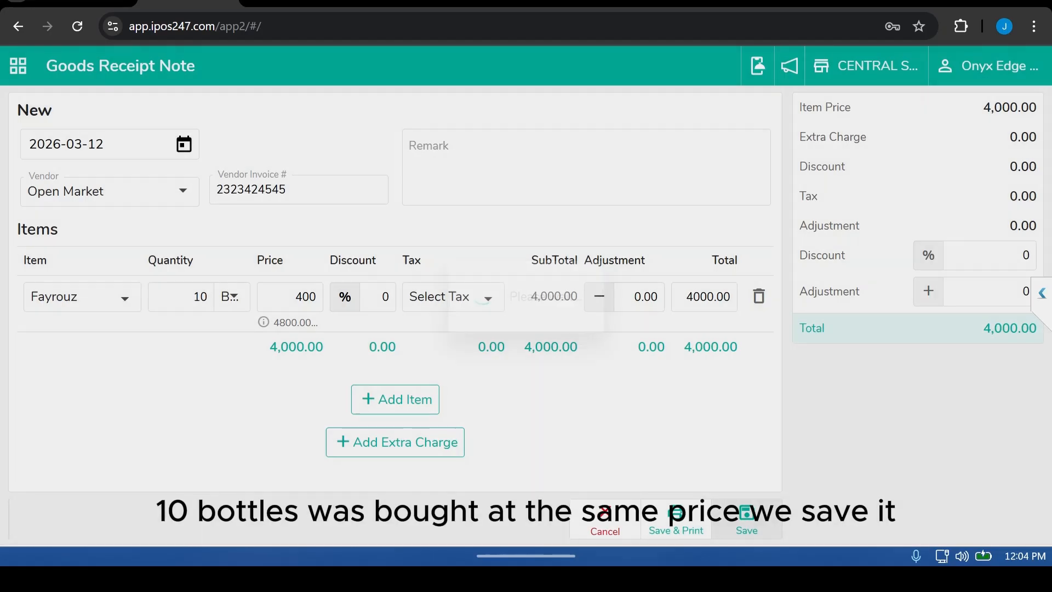
left_click(746, 520)
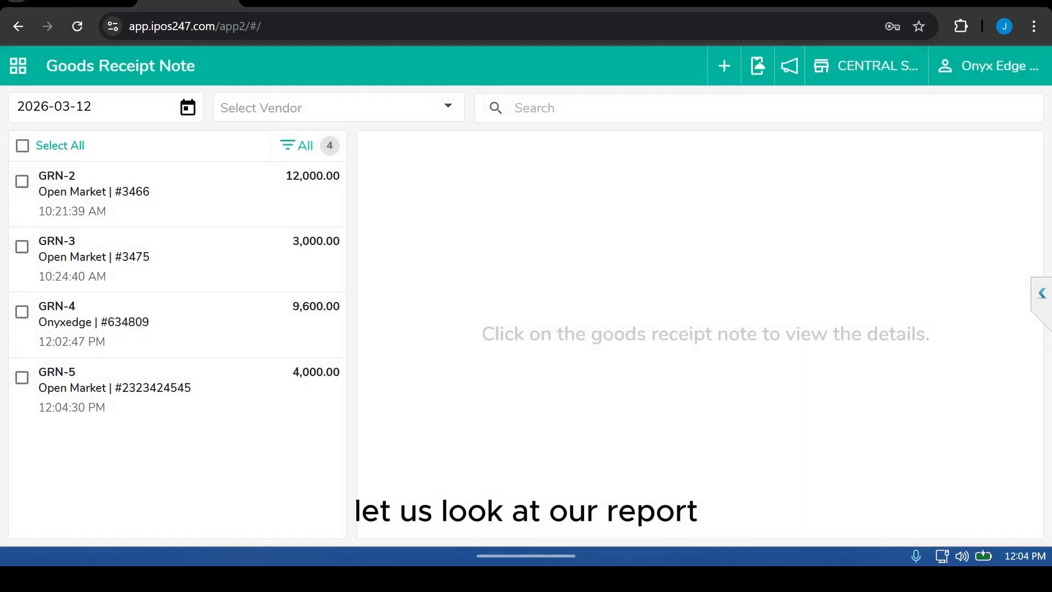
Step: Open the Stock Ledger report from the Stock Report group
left_click(18, 65)
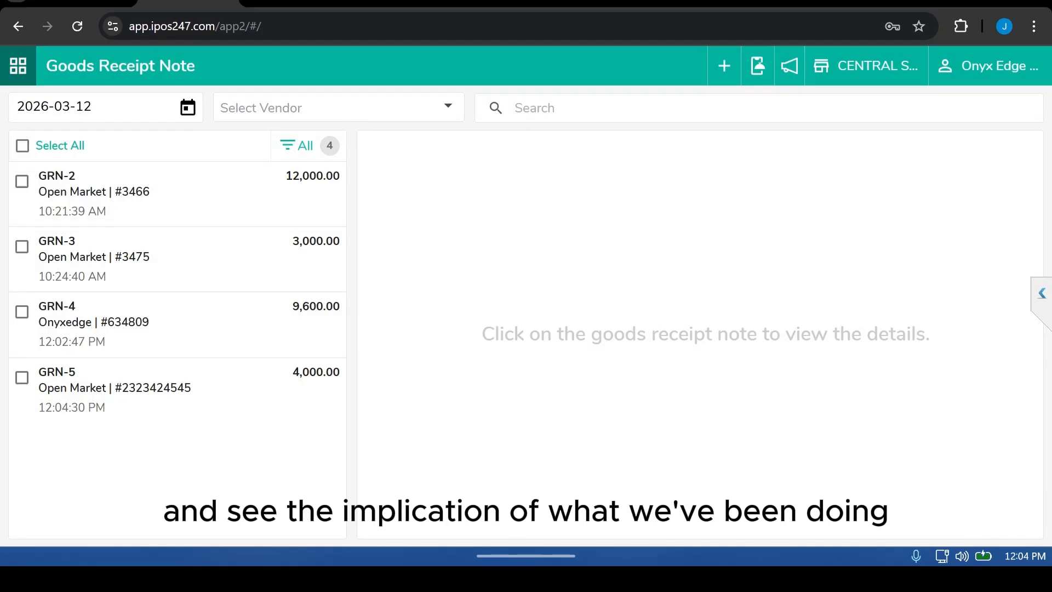
scroll(146, 384, "down", 1)
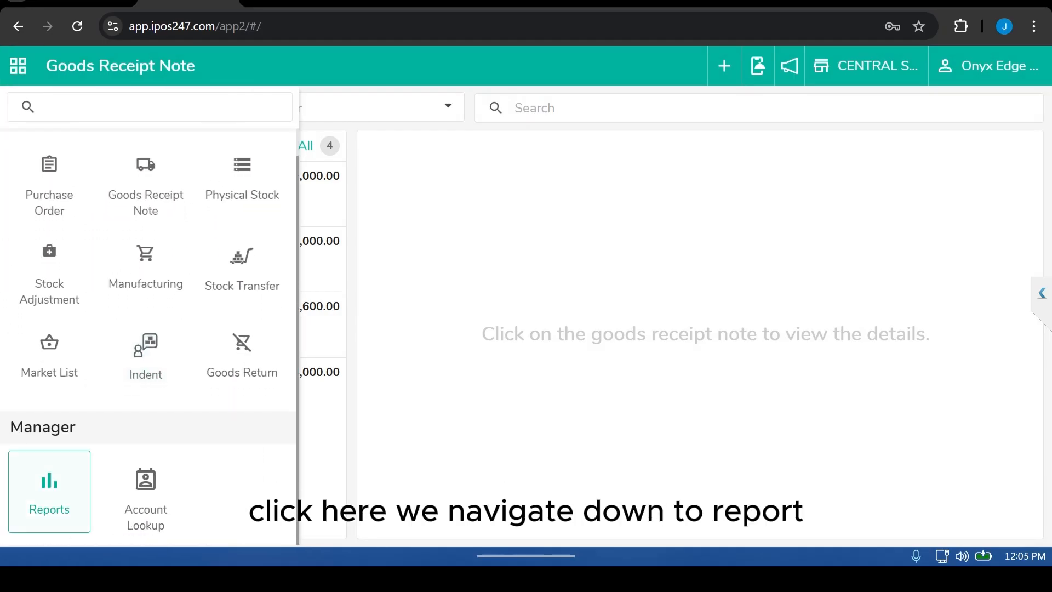
left_click(49, 492)
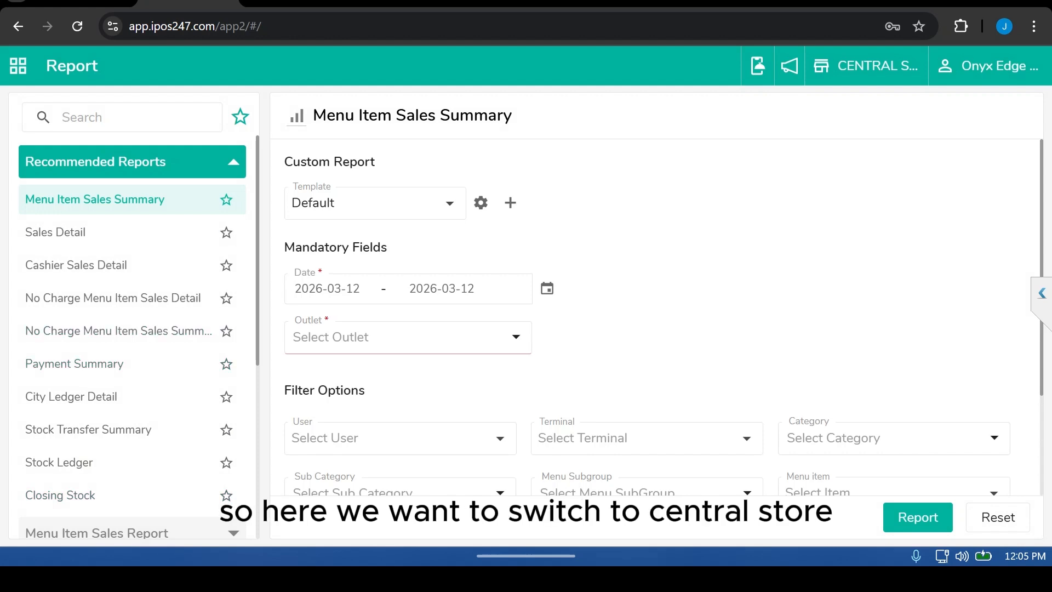
left_click(408, 337)
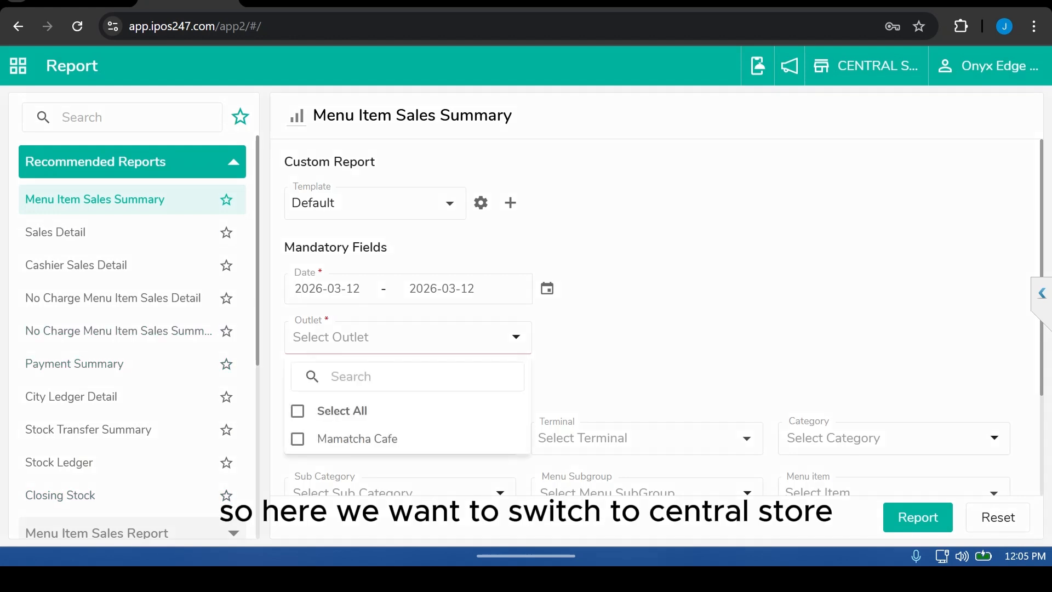
key("Escape")
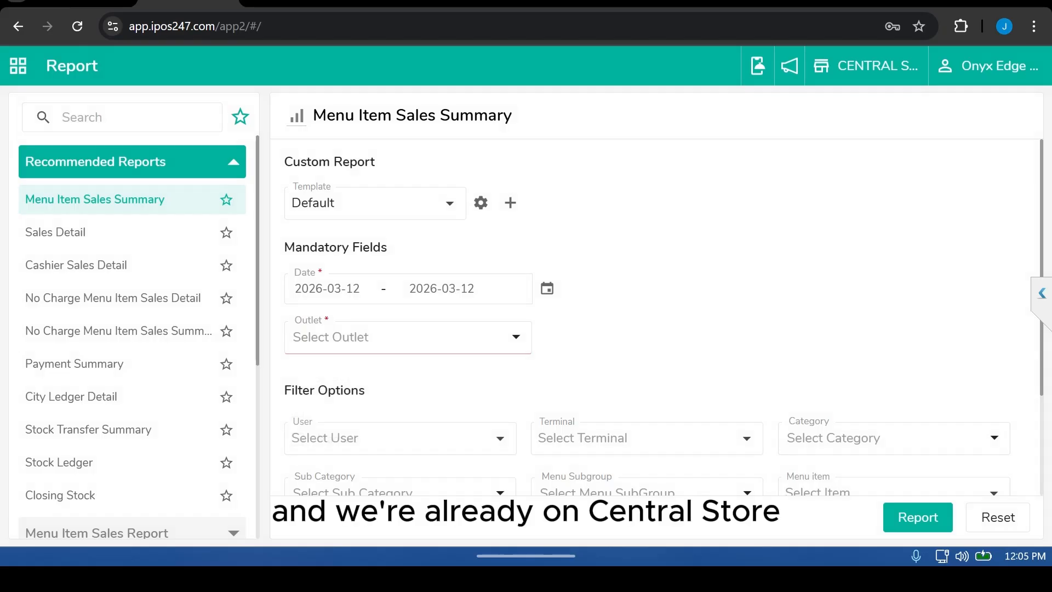
left_click(132, 161)
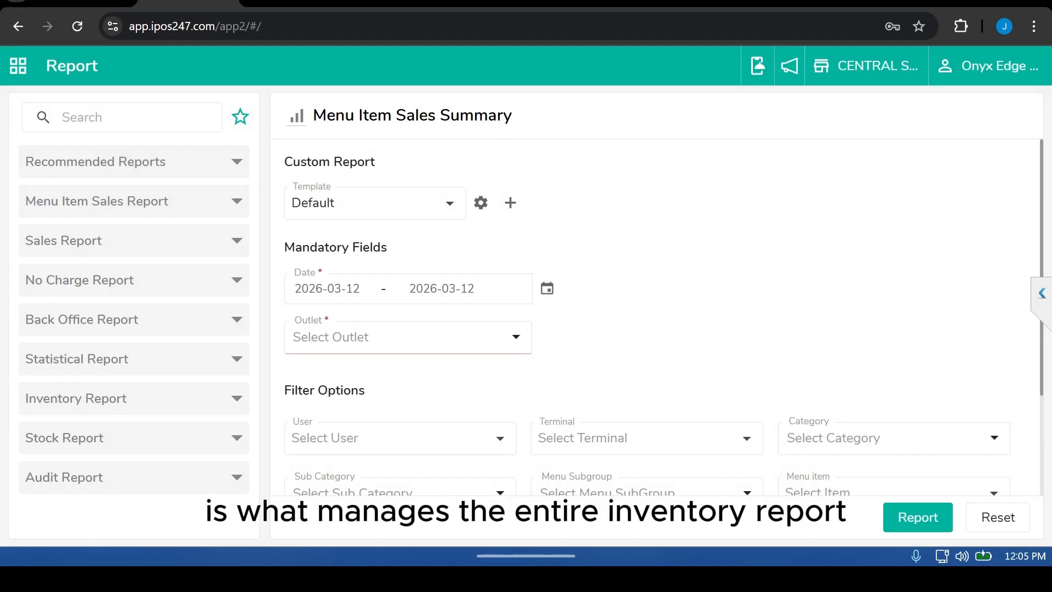
left_click(132, 438)
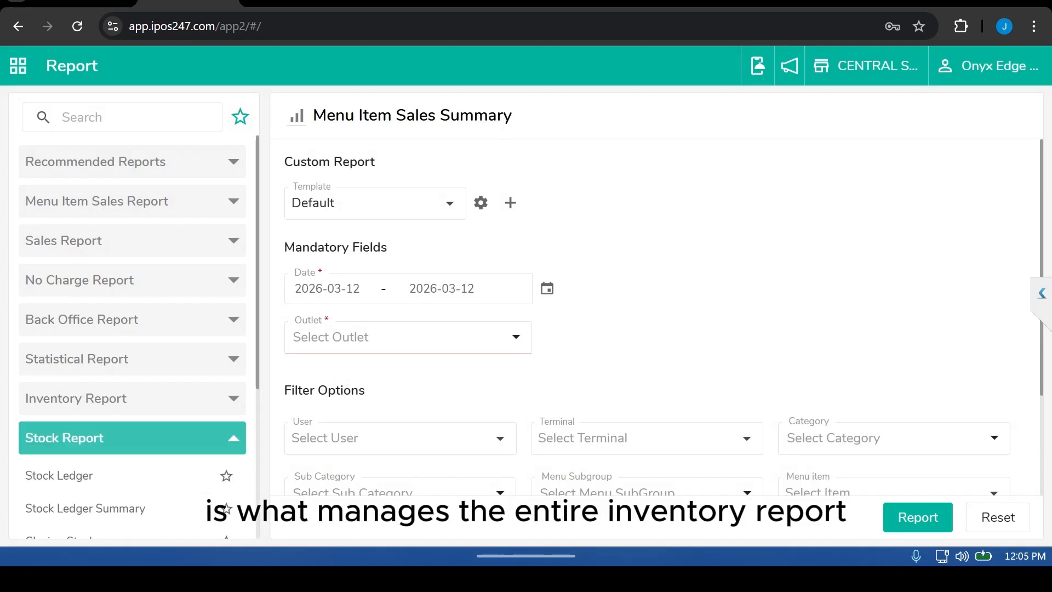
left_click(109, 476)
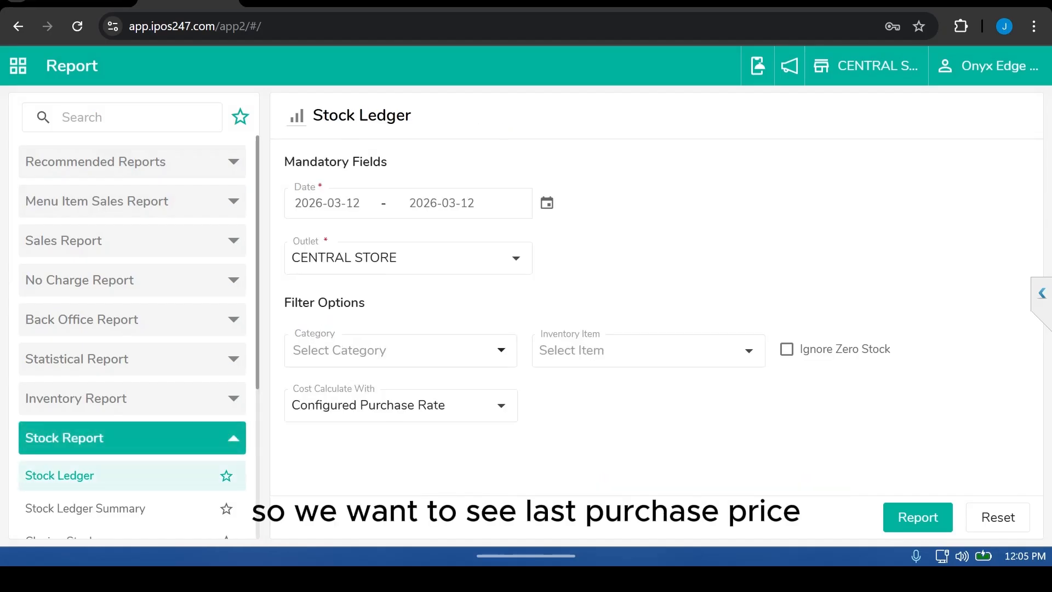
Step: Set the cost calculation to Last Purchase Rate and filter the inventory item to Fayrouz
left_click(400, 405)
left_click(347, 256)
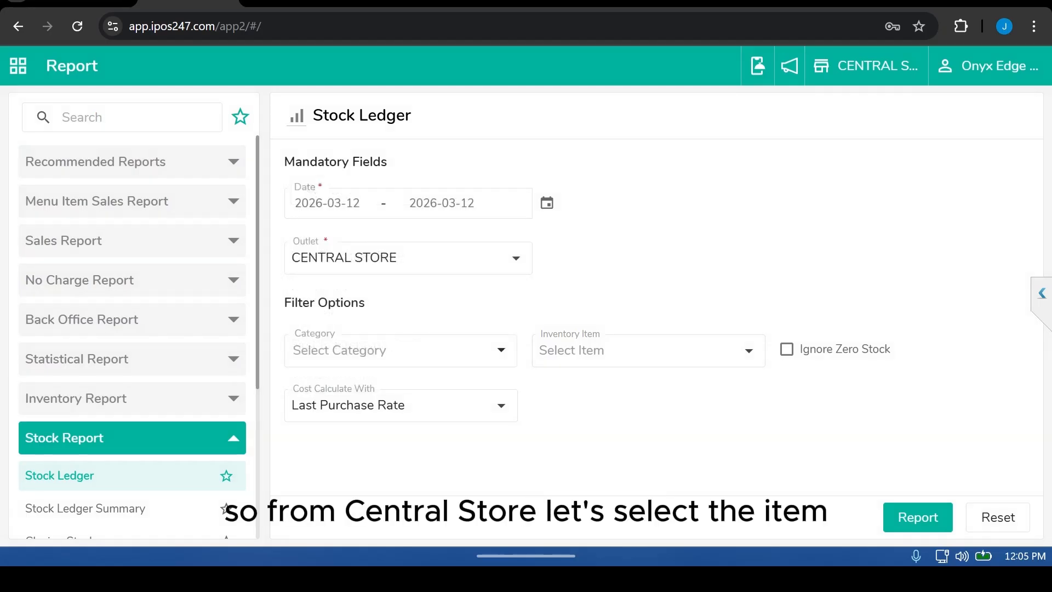
left_click(648, 351)
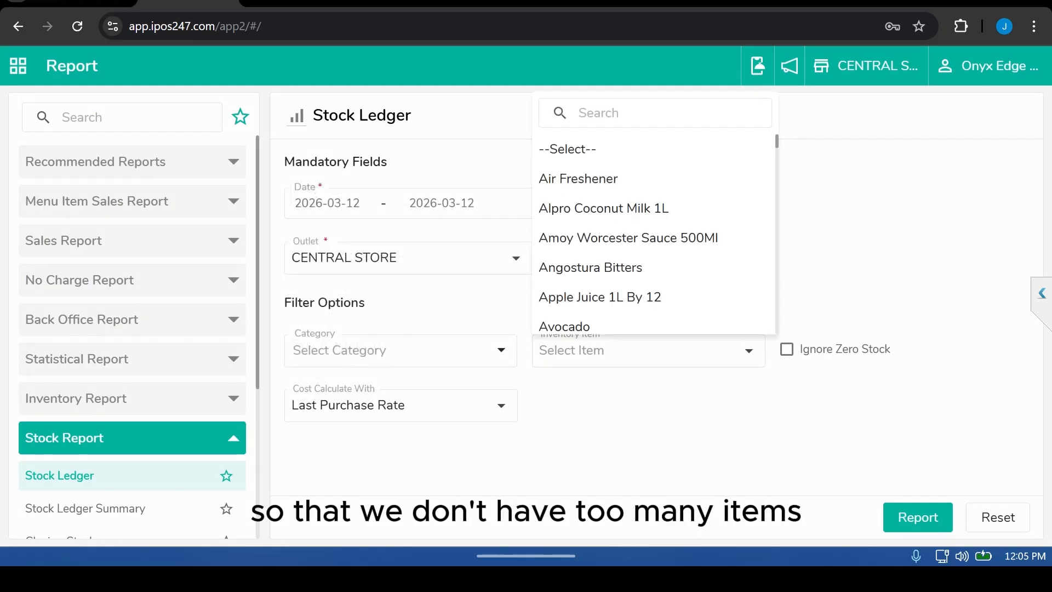
type("fay")
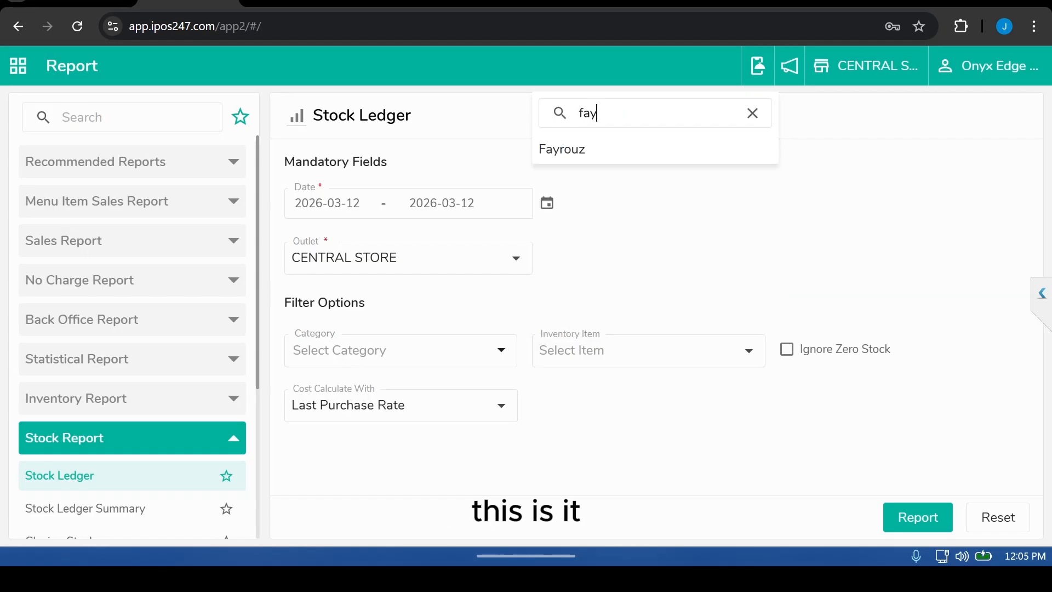
left_click(562, 149)
Step: Set the report's start date to 2026-03-11 and generate the stock ledger
left_click(327, 204)
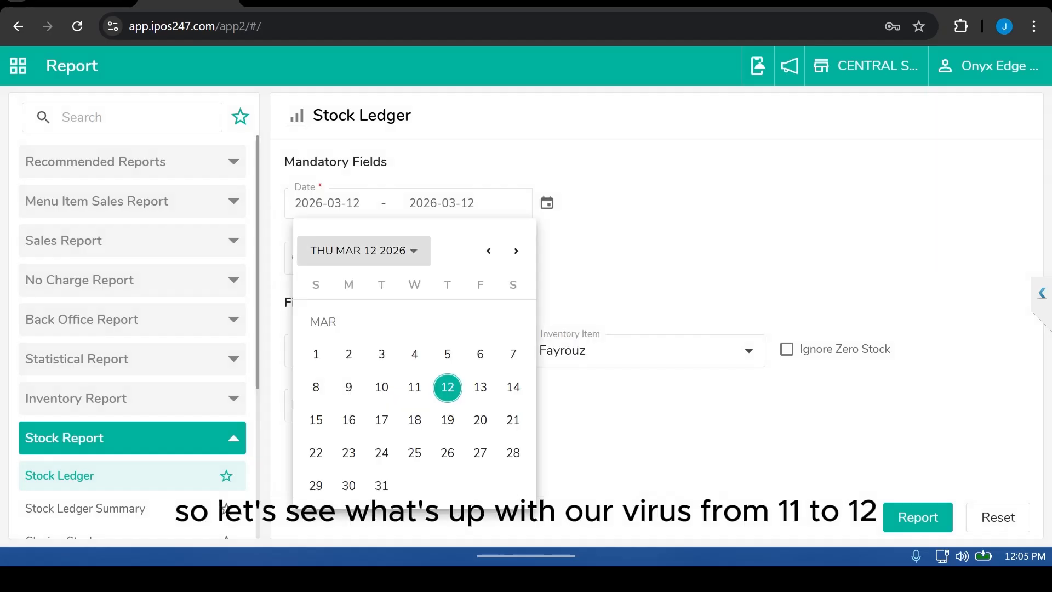
left_click(415, 387)
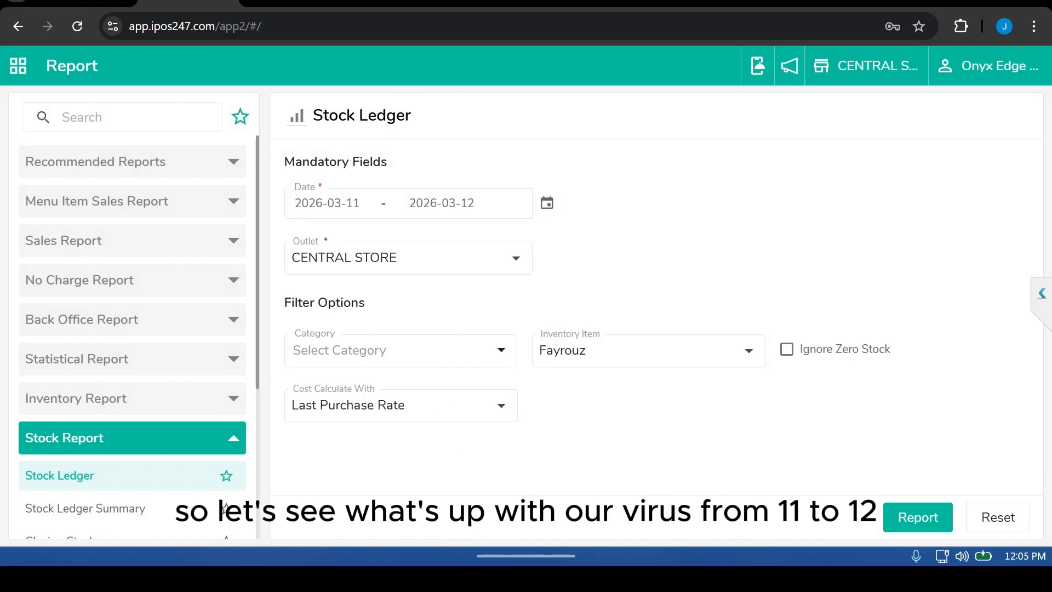
left_click(917, 517)
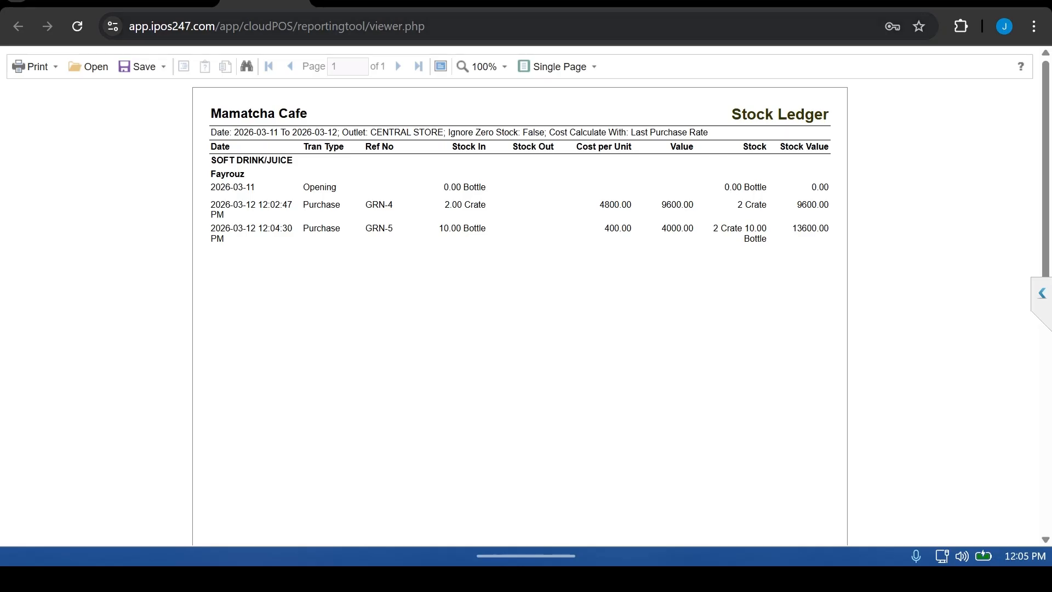
Step: Leave the report viewer and switch the working outlet to Mamatcha Cafe
left_click(171, 3)
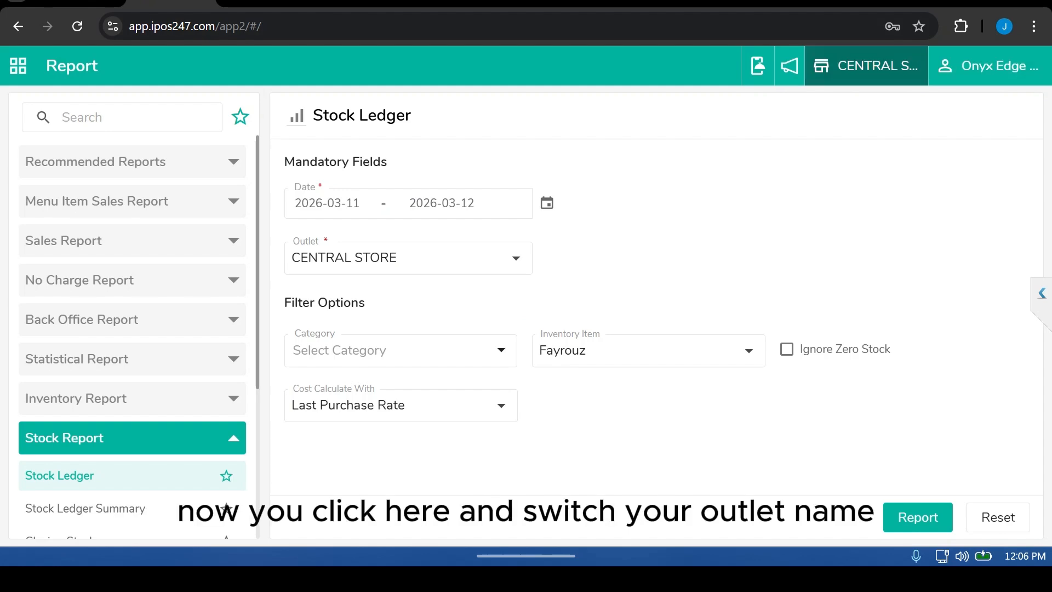
left_click(865, 66)
left_click(442, 228)
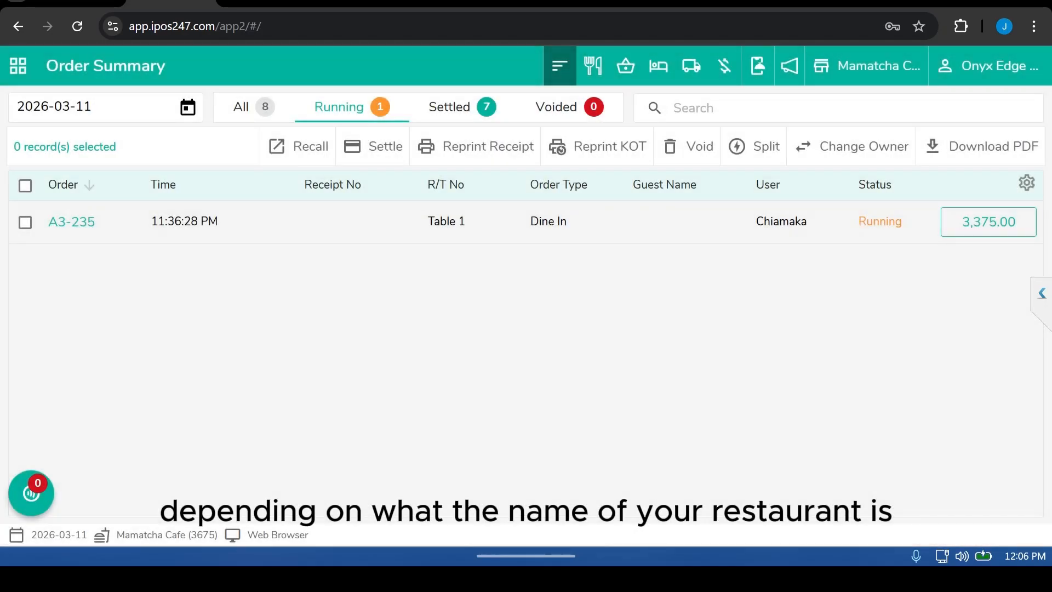
Step: Open the Indent module from the Inventory section of the main menu
left_click(18, 66)
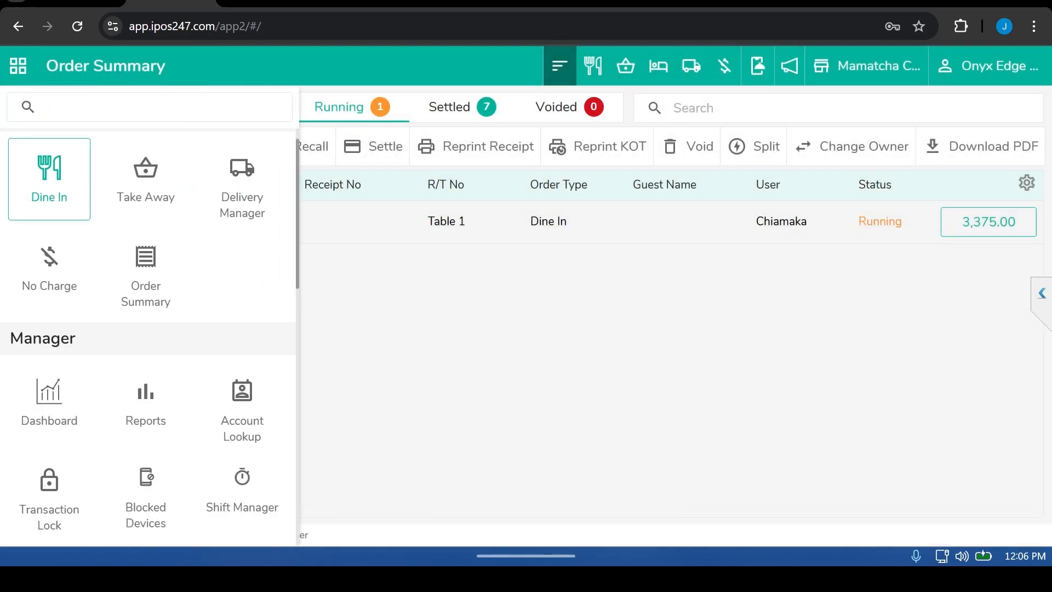
scroll(148, 329, "down", 3)
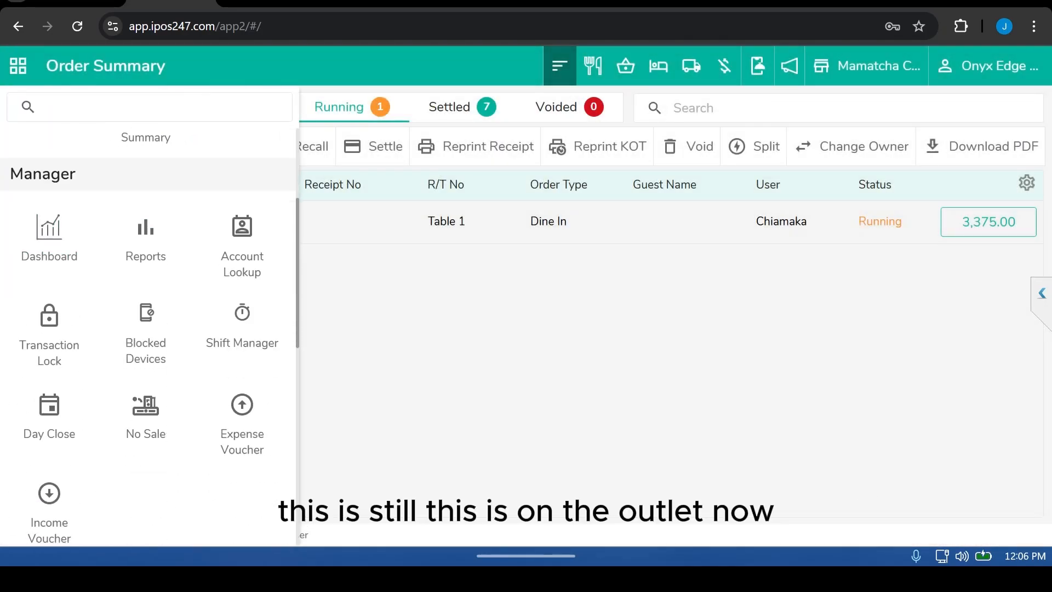
scroll(146, 394, "down", 5)
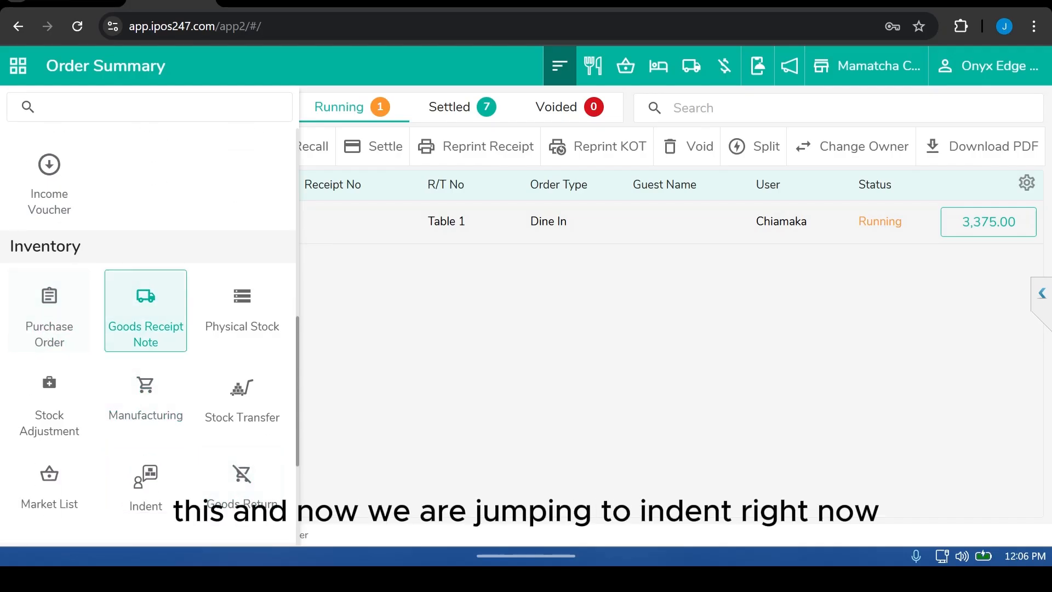
scroll(146, 351, "down", 3)
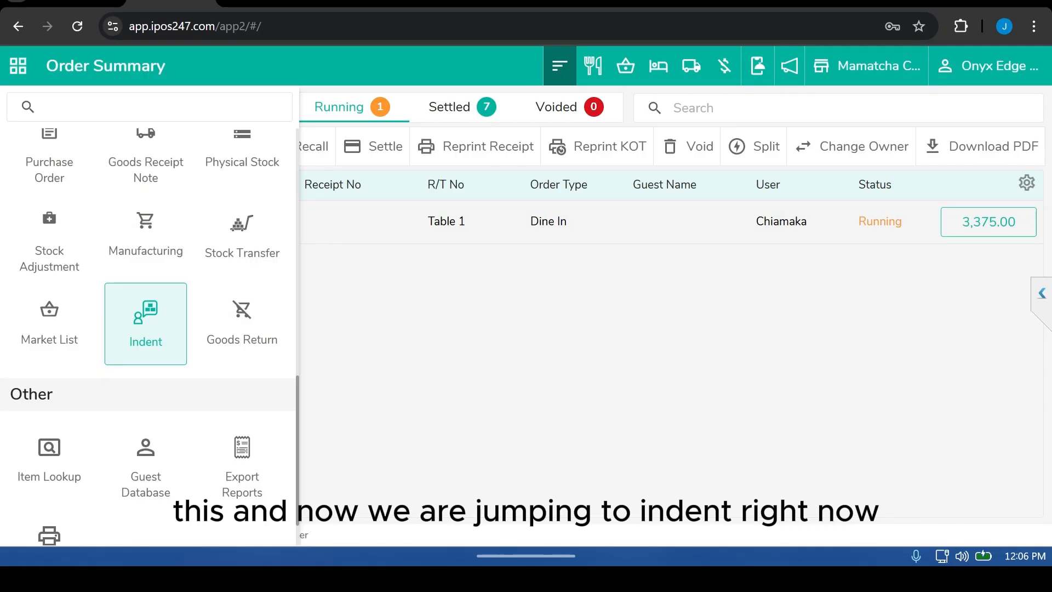
left_click(146, 323)
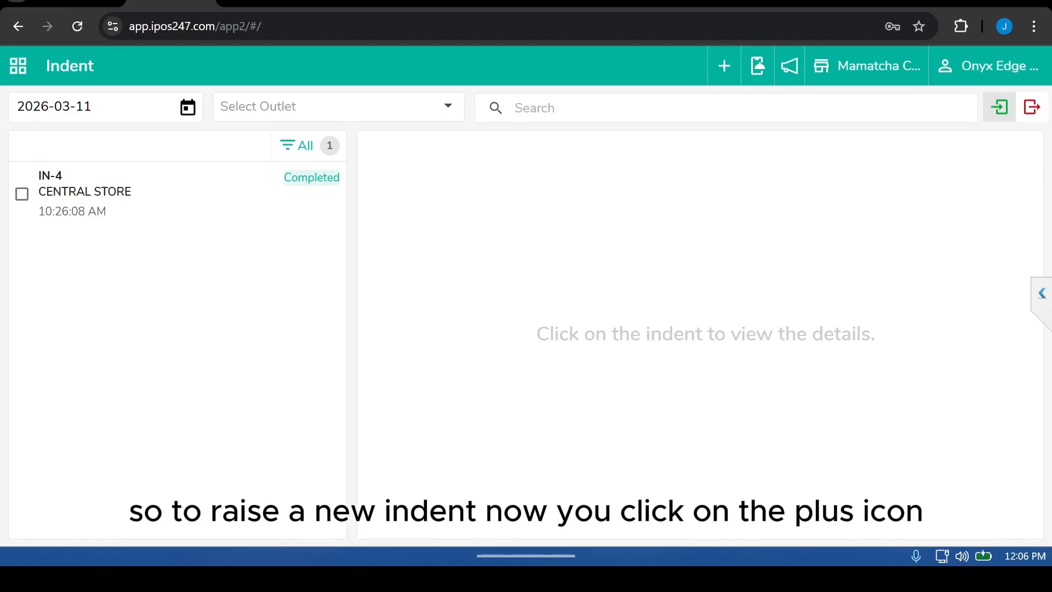
Step: Start a new indent addressed to CENTRAL STORE and add Fayrouz as its item
left_click(724, 66)
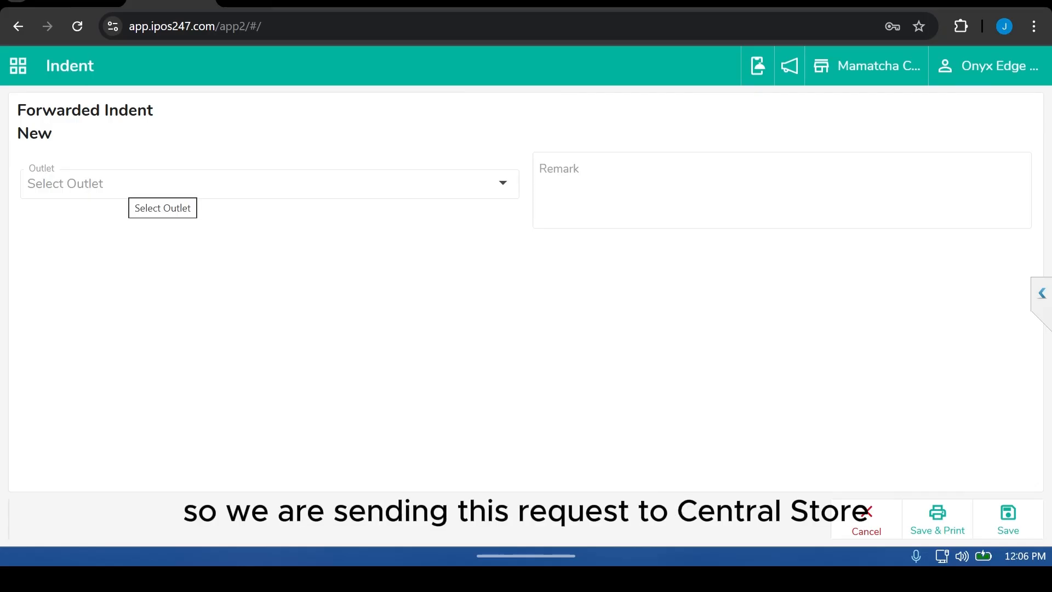
left_click(131, 186)
left_click(448, 229)
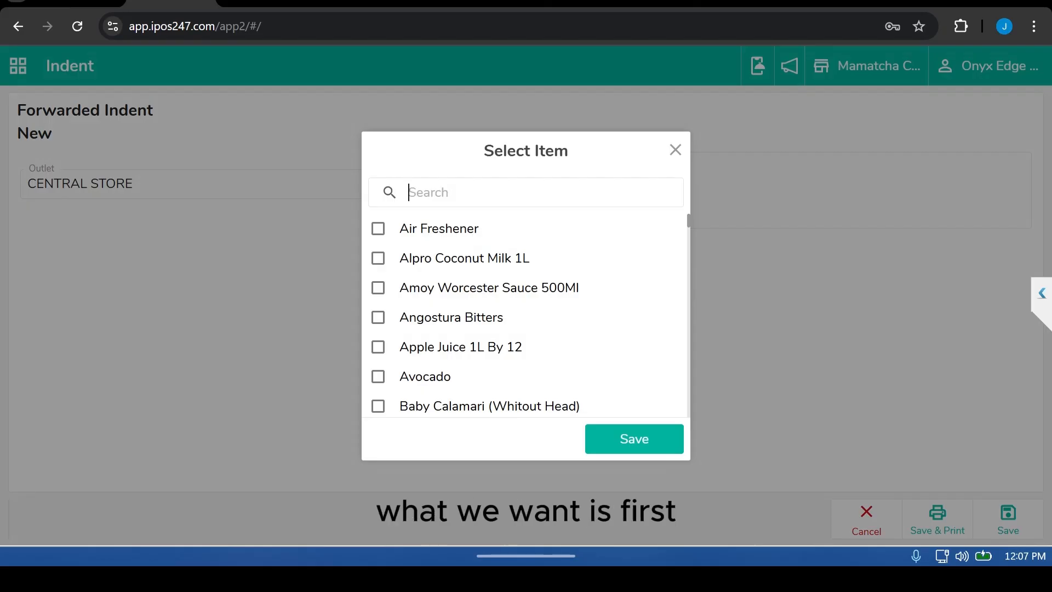
type("fay")
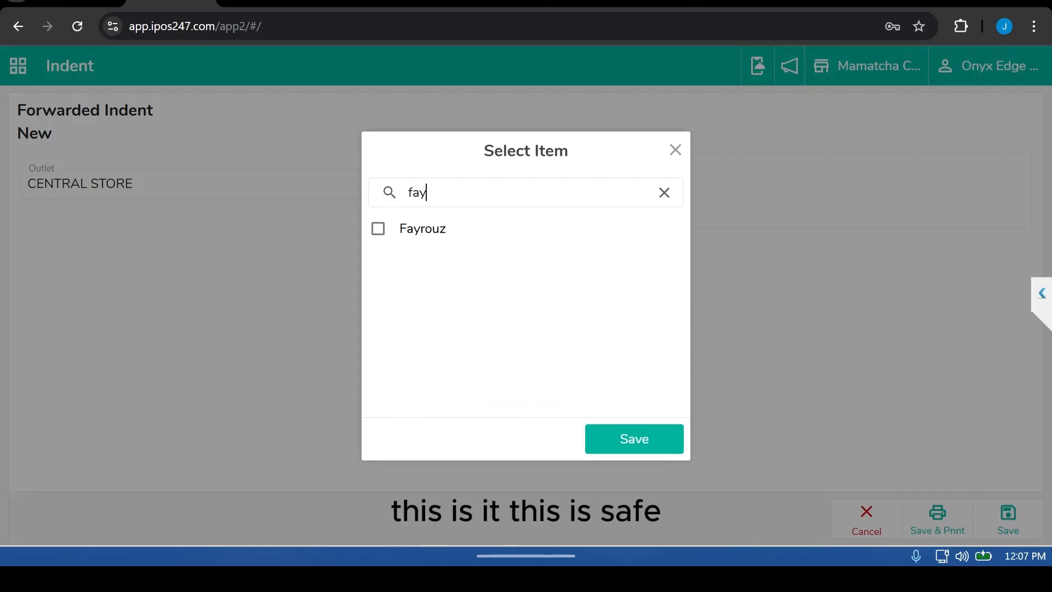
left_click(378, 228)
left_click(635, 439)
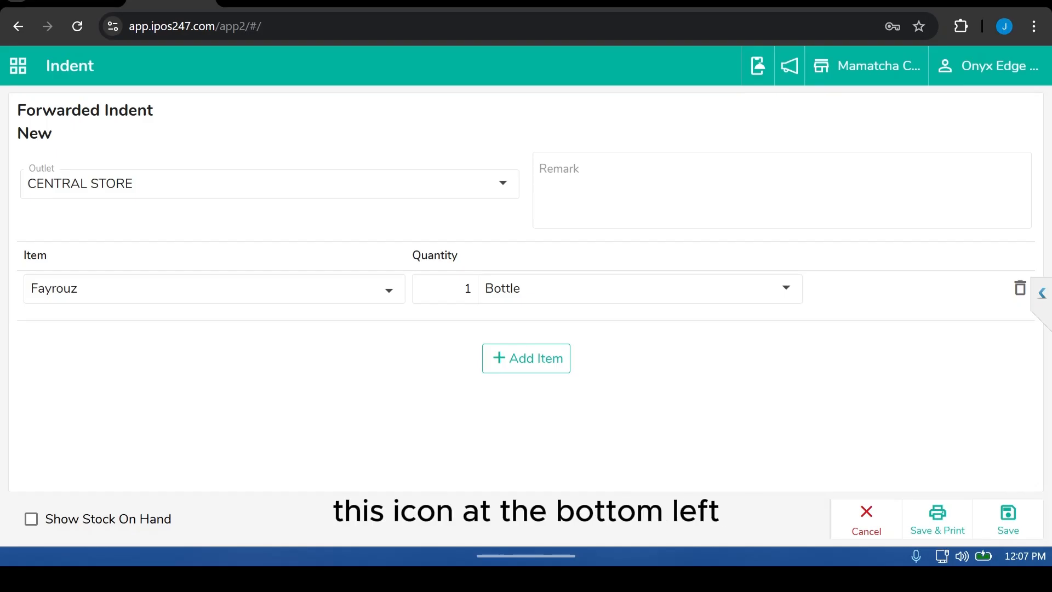
Step: Show stock on hand, set the Fayrouz quantity to 20 bottles, and save the indent
left_click(31, 519)
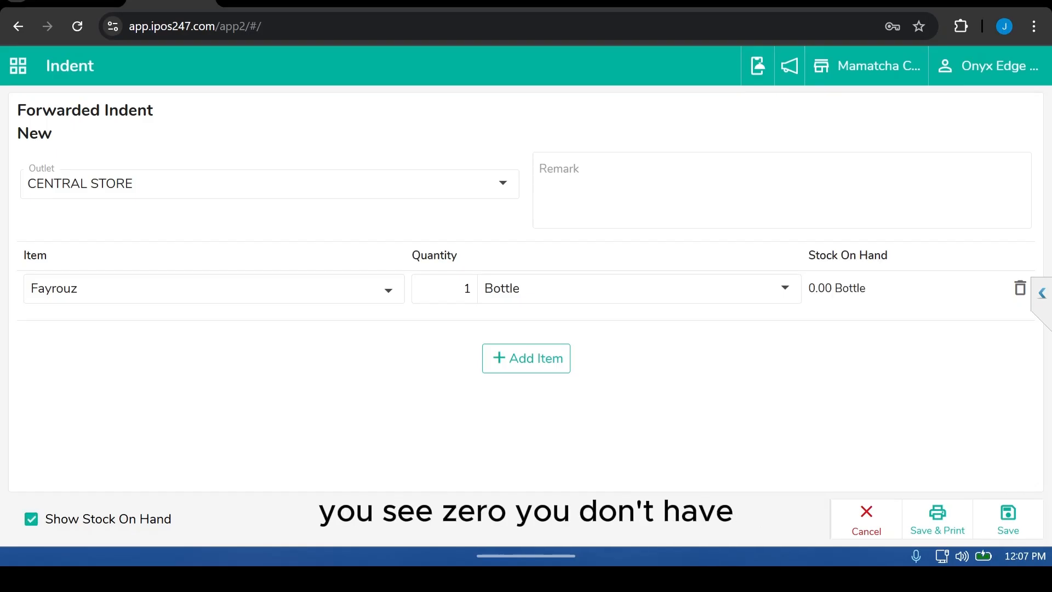
left_click(444, 289)
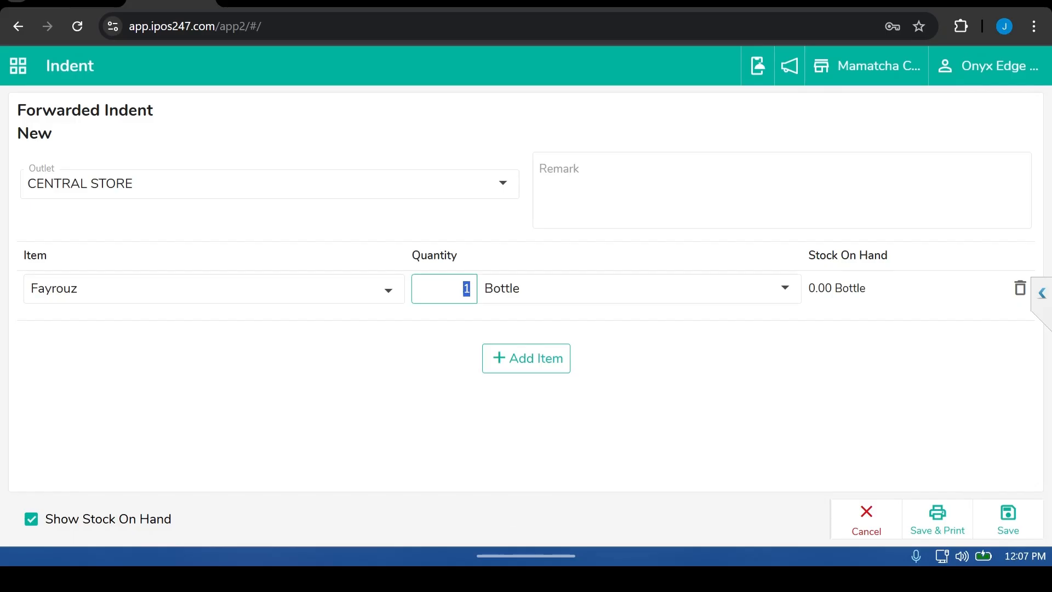
type("20")
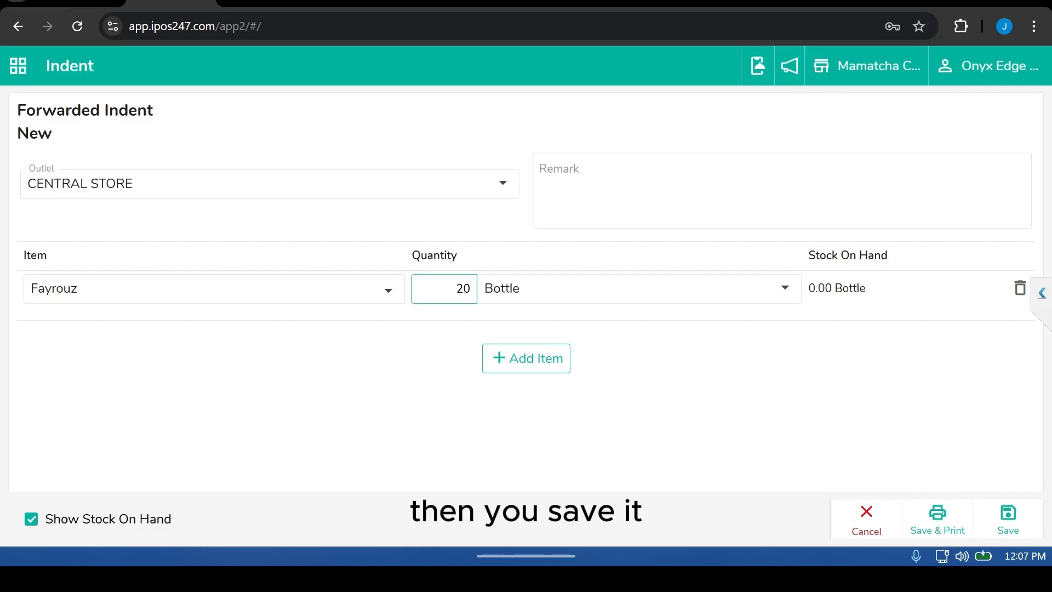
left_click(1008, 518)
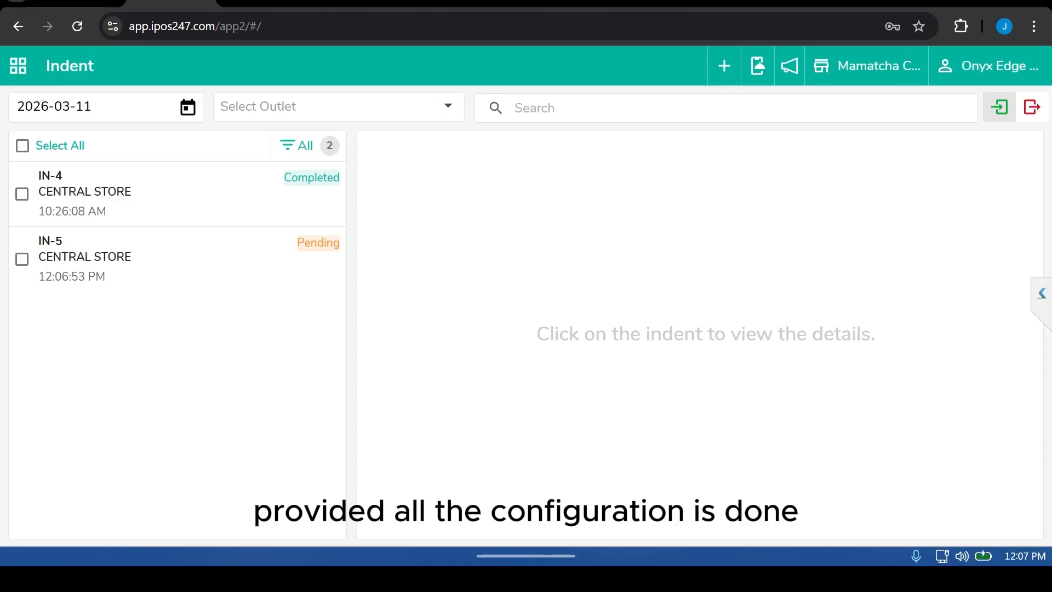
Step: Switch the working outlet to CENTRAL STORE and open the Indent module
left_click(866, 65)
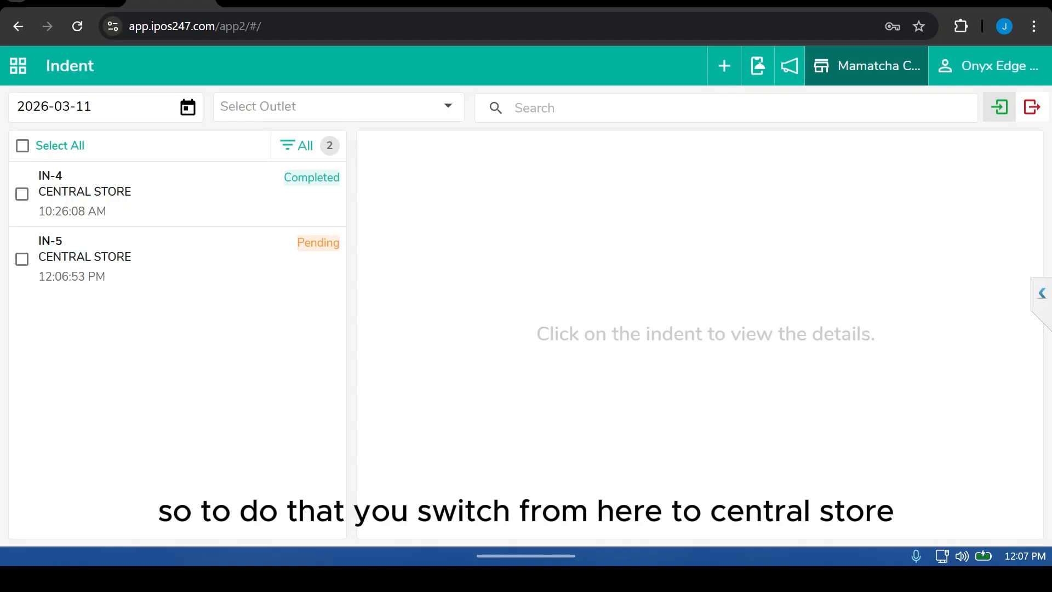
left_click(448, 229)
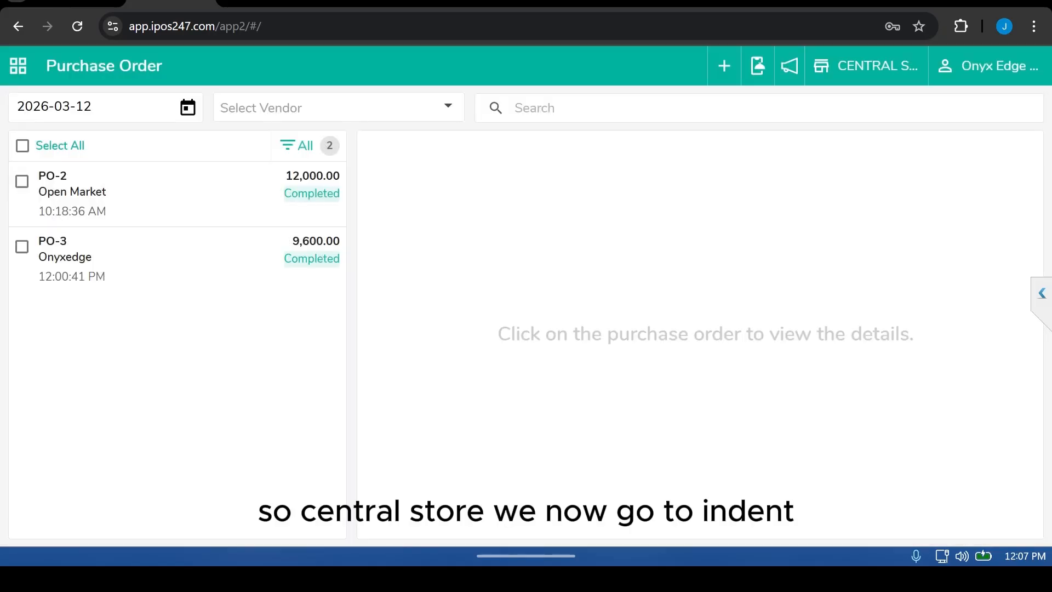
left_click(18, 65)
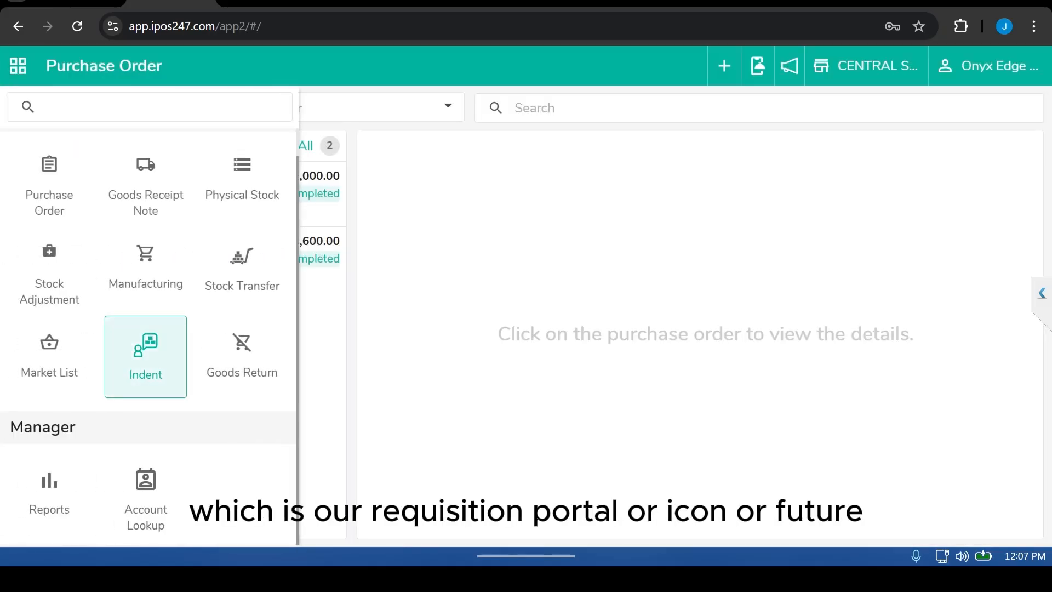
left_click(145, 353)
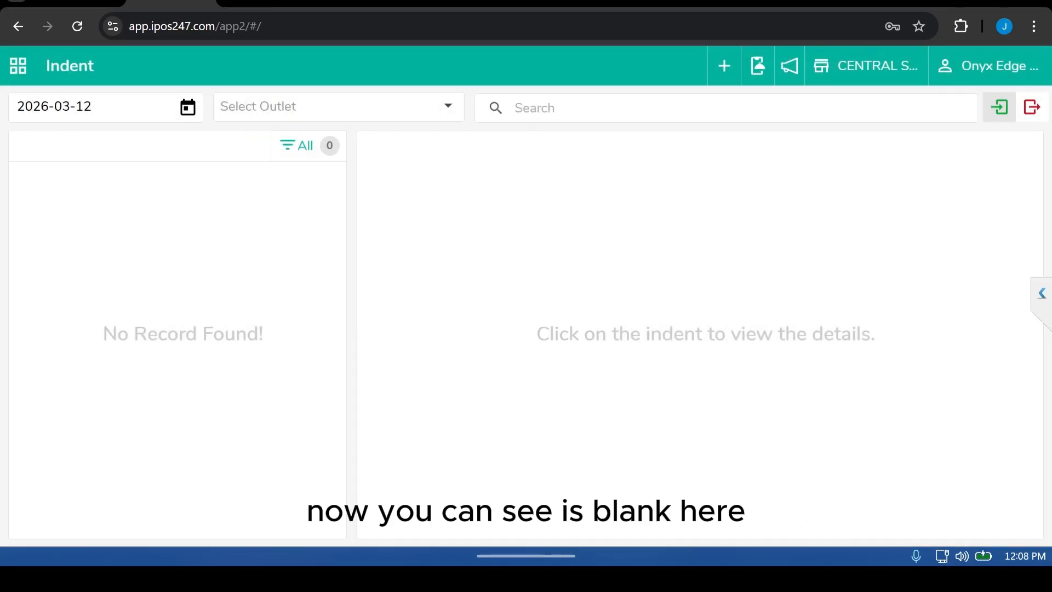
Step: Set the indent date to 2026-03-11, show received indents, and recall pending indent IN-5
left_click(188, 107)
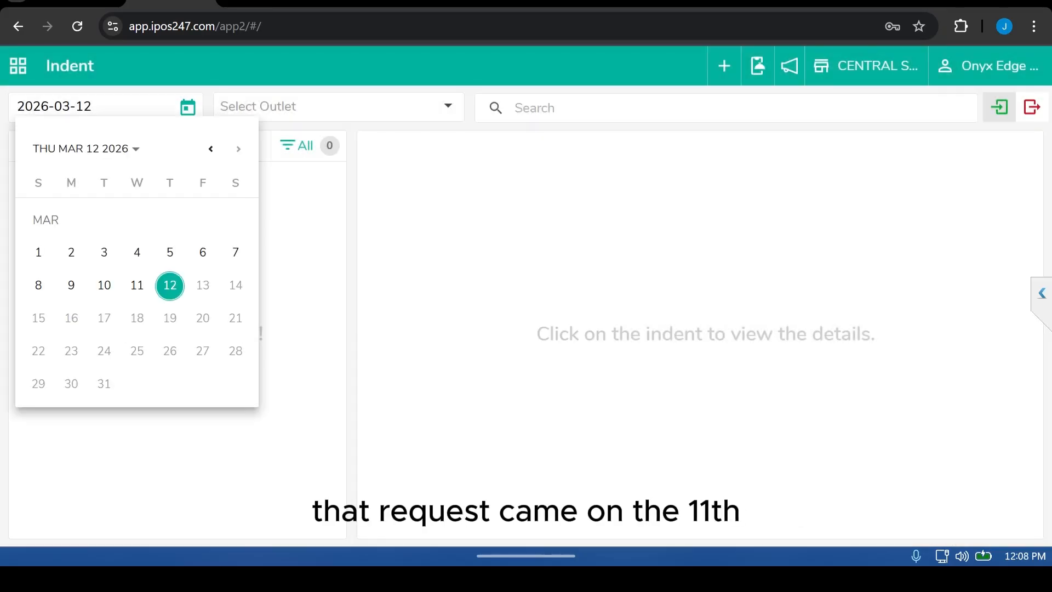
left_click(137, 285)
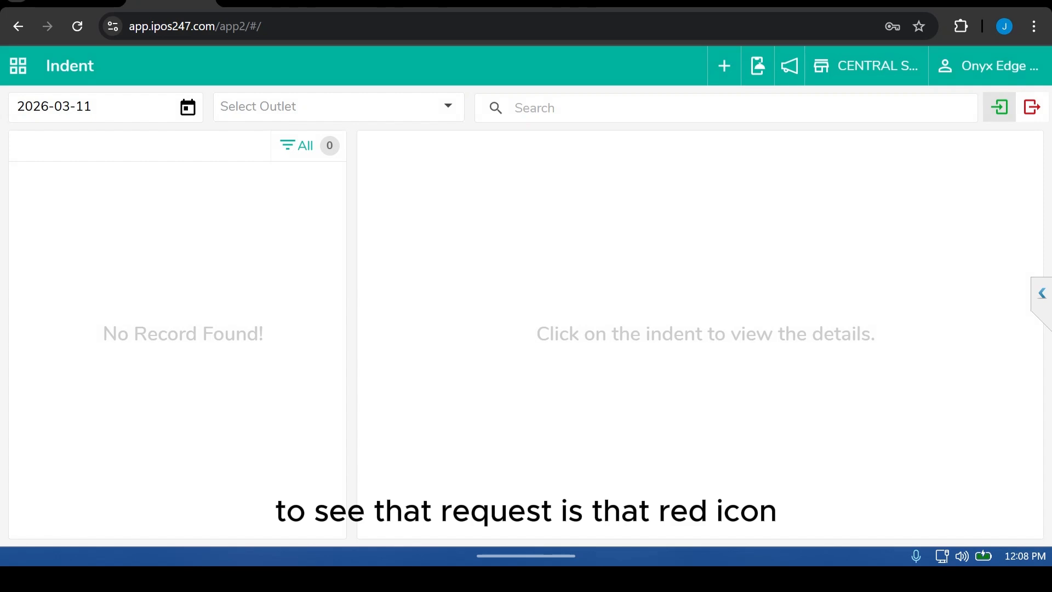
left_click(1032, 107)
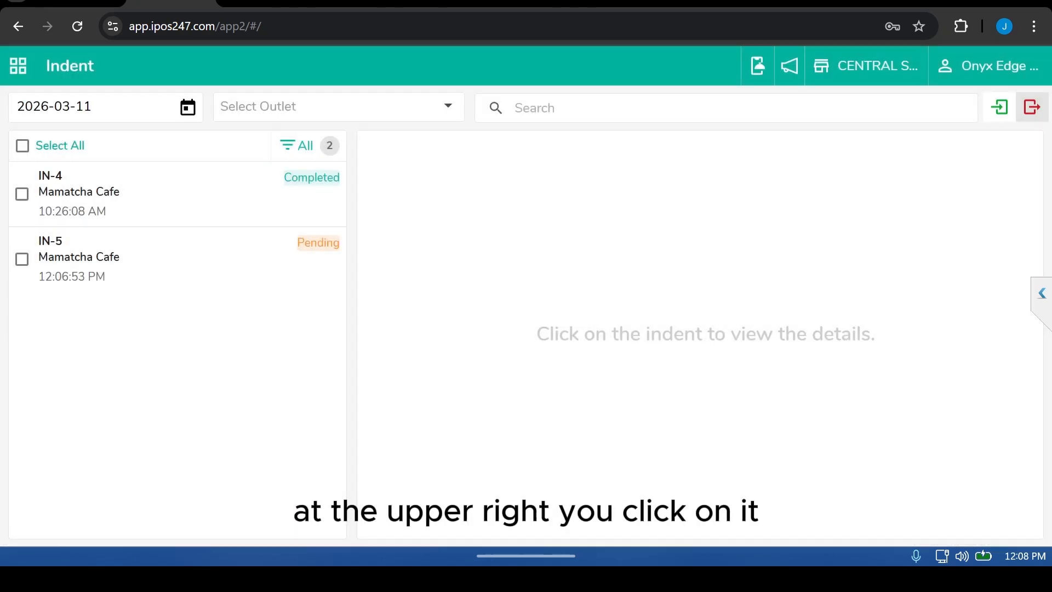
left_click(22, 259)
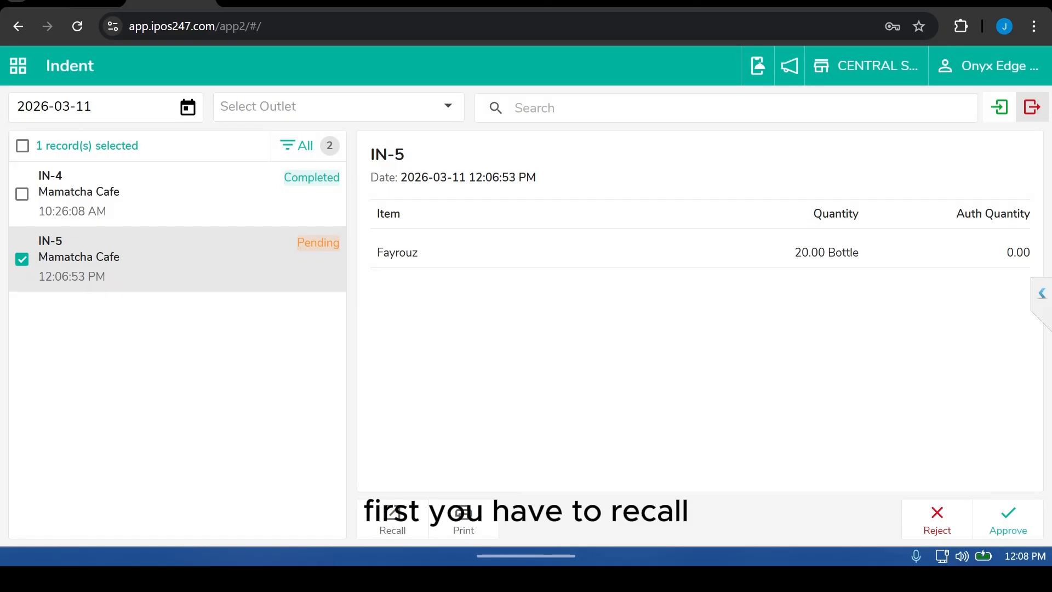
left_click(393, 520)
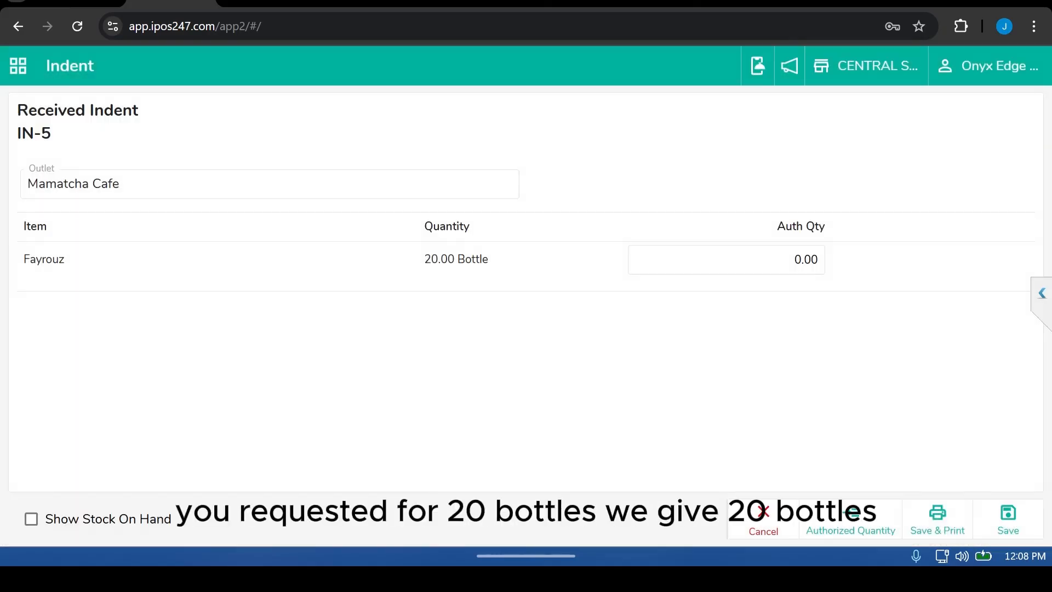
Step: Show stock on hand, set the authorized Fayrouz quantity to 20, and save the received indent
left_click(792, 260)
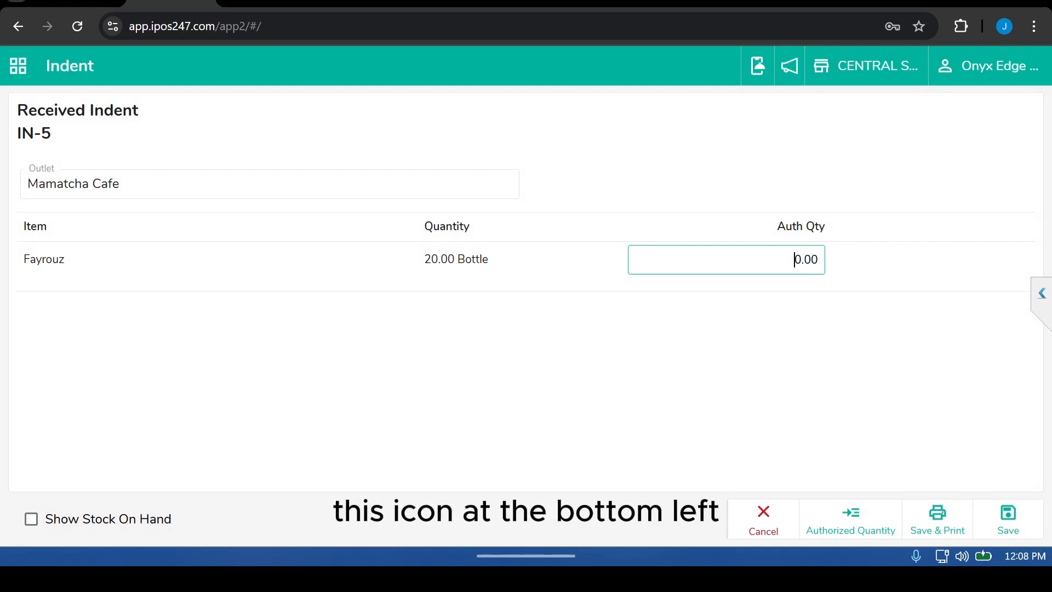
left_click(31, 519)
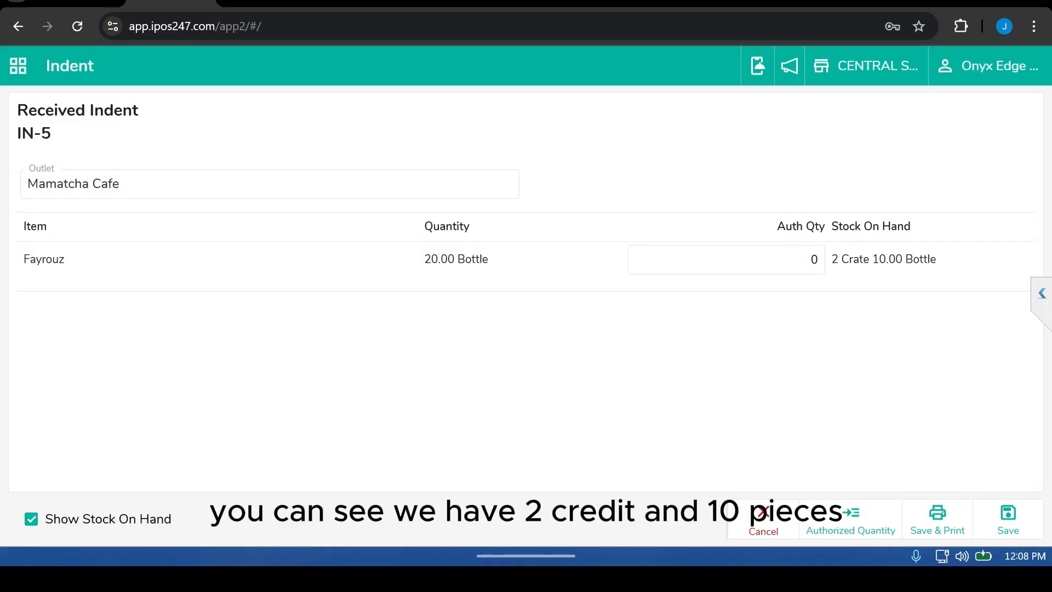
double_click(813, 259)
type("20")
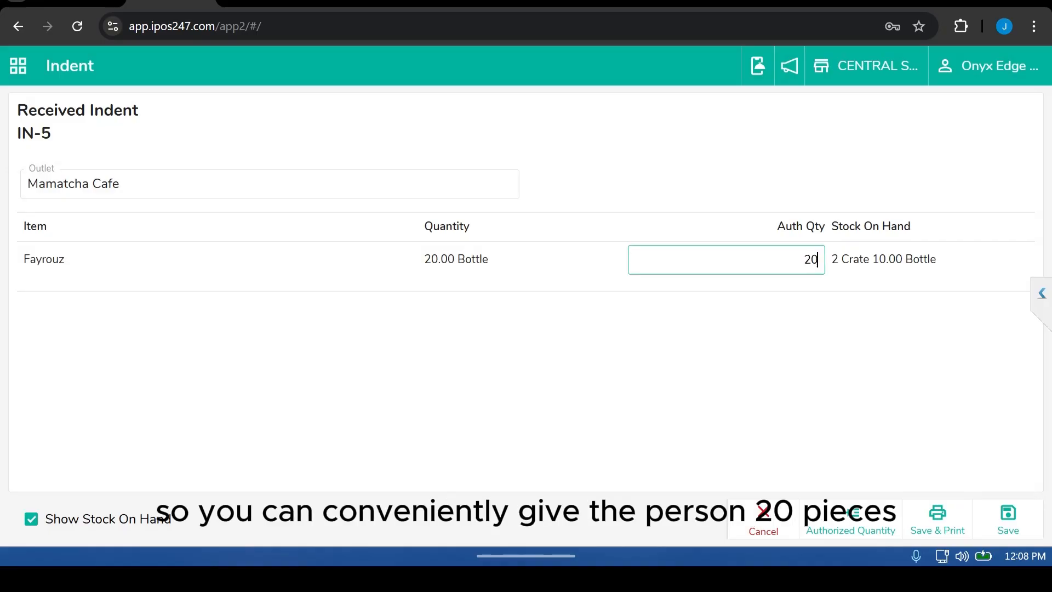
left_click(1008, 521)
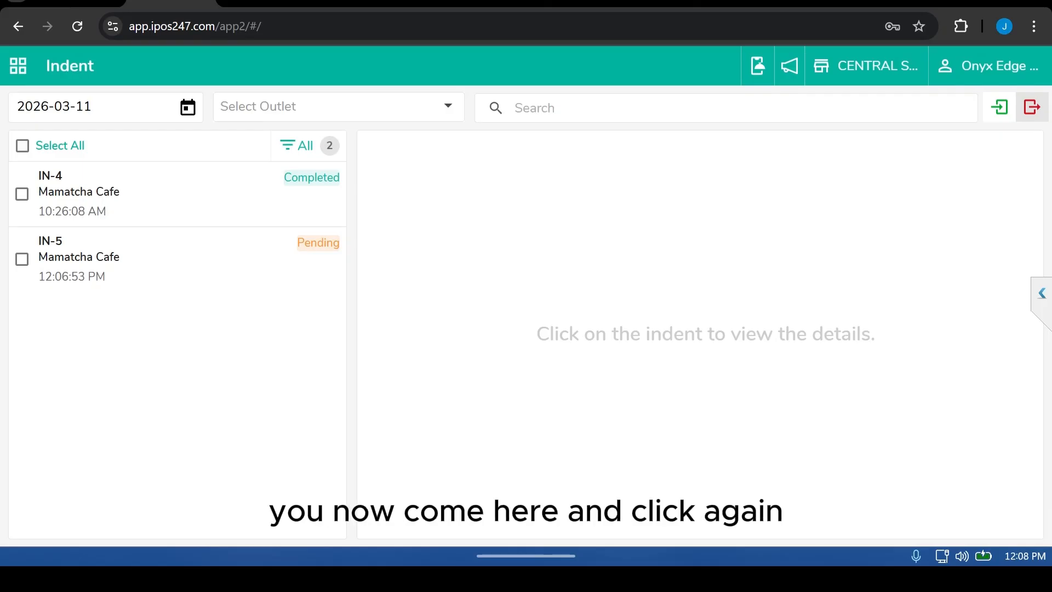
Step: Approve indent IN-5 and save the resulting stock transfer of 20 Fayrouz bottles to Mamatcha Cafe
left_click(164, 258)
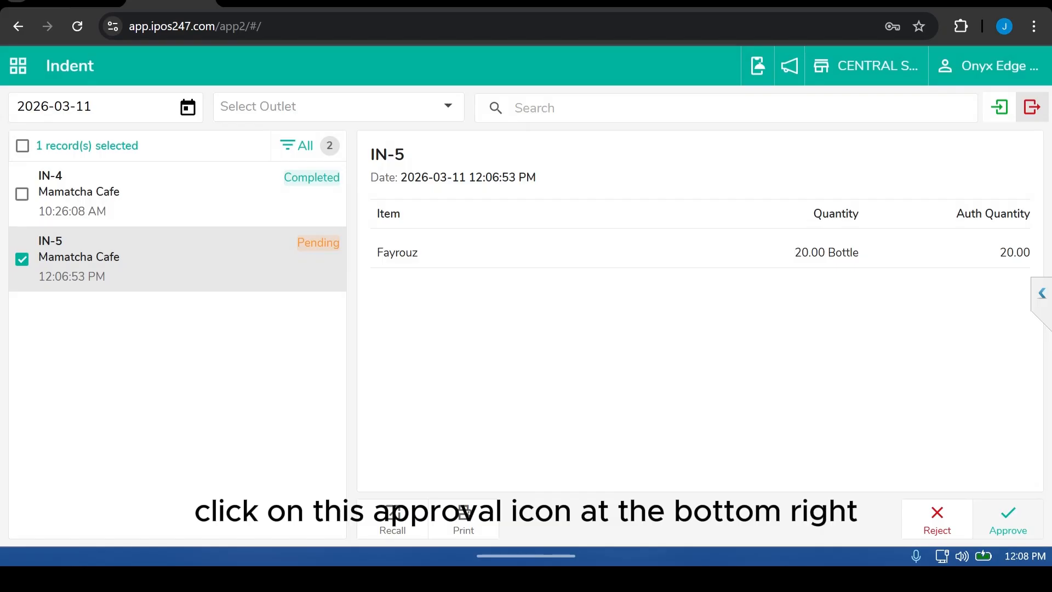
left_click(1008, 519)
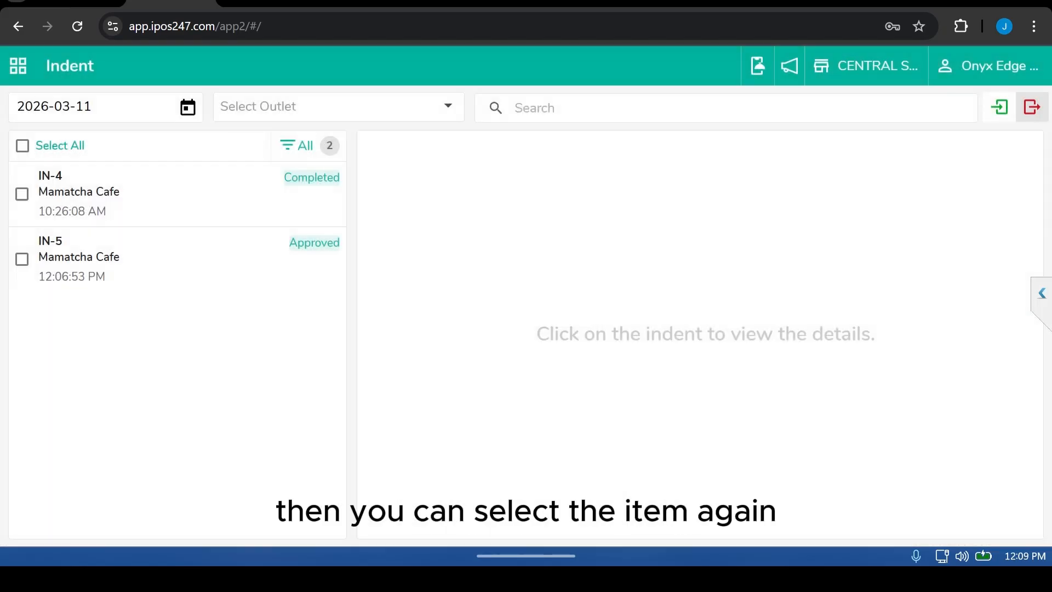
left_click(178, 258)
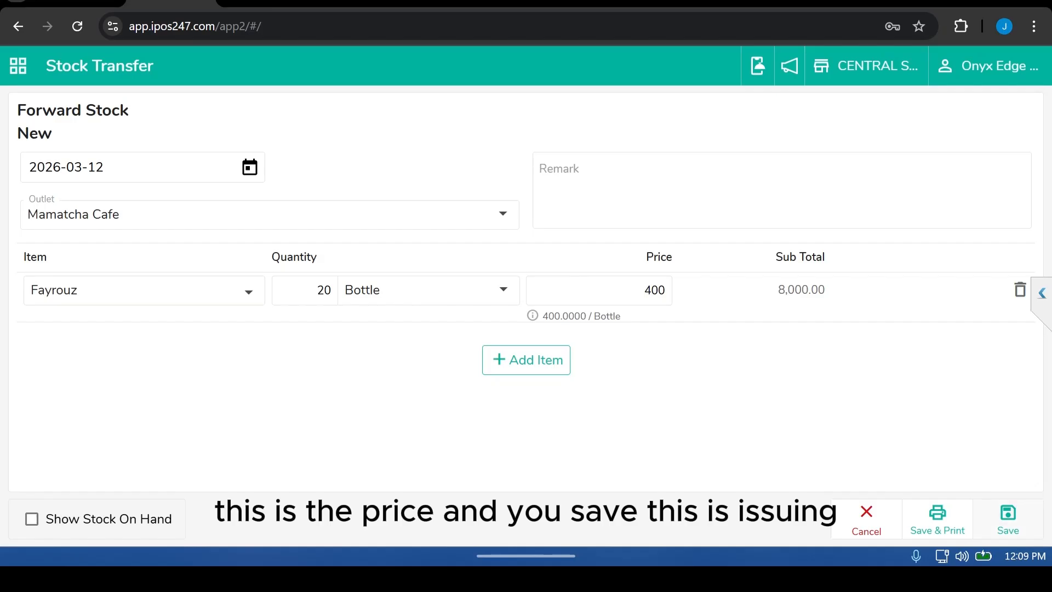
left_click(1008, 519)
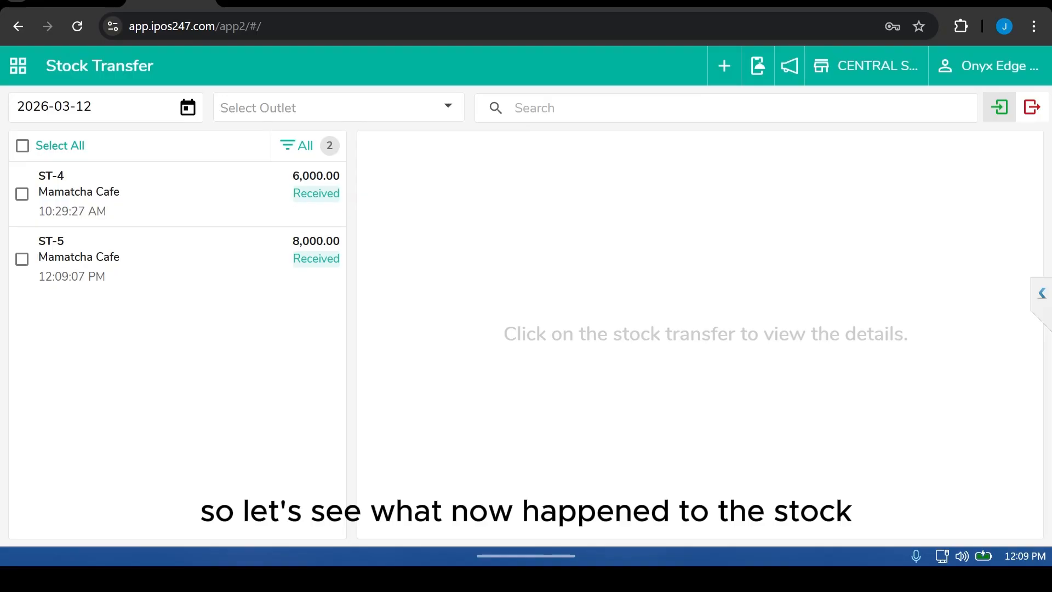
Step: Open the Stock Ledger report from the Stock Report group
left_click(19, 66)
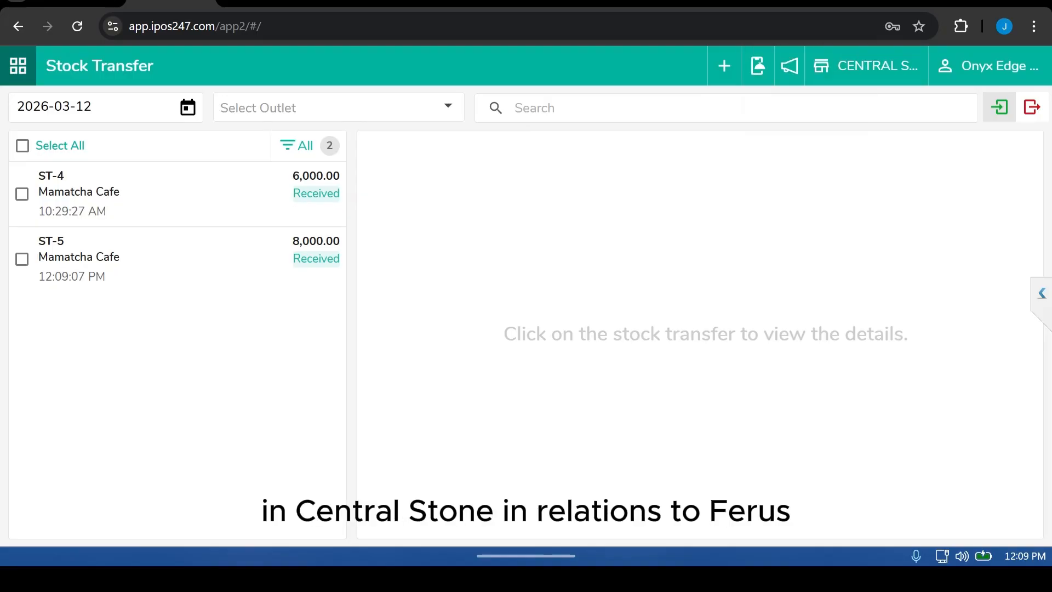
left_click(50, 492)
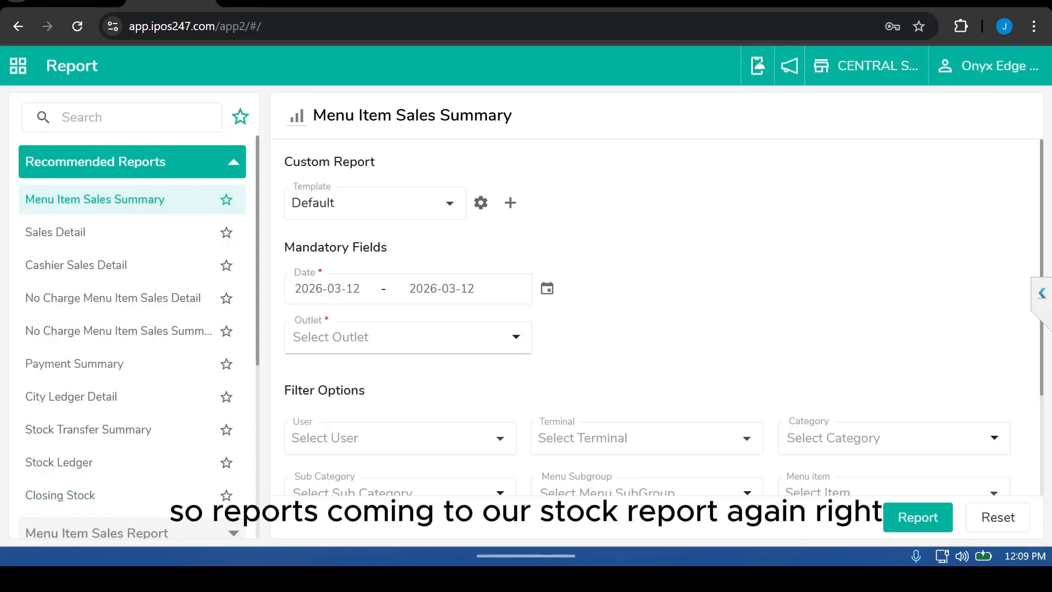
left_click(132, 161)
left_click(132, 438)
left_click(60, 475)
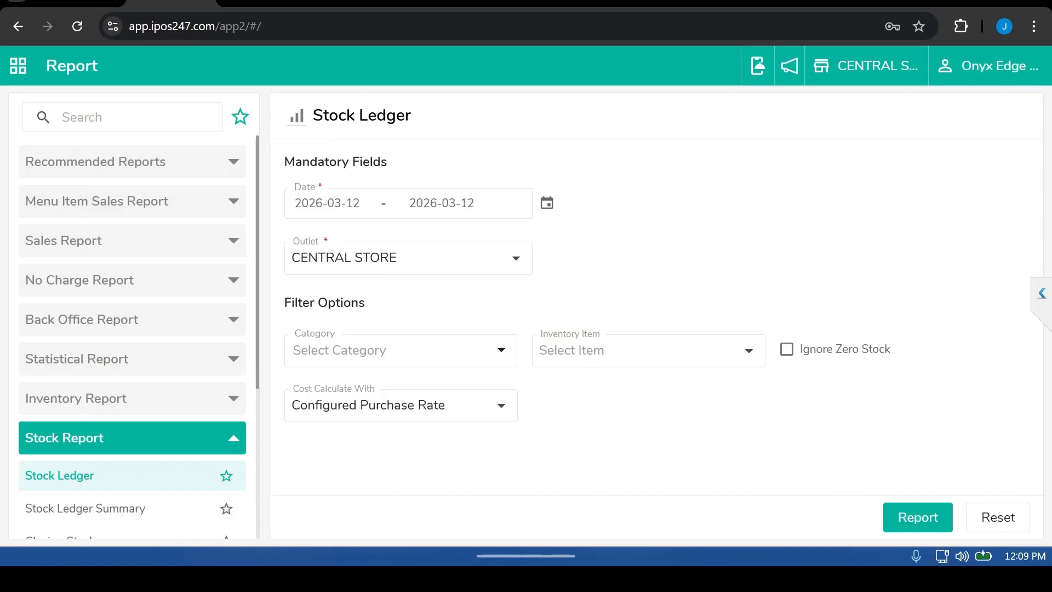
Step: Set the cost calculation to Last Purchase Rate and filter the report to the inventory item Fayrouz
left_click(401, 405)
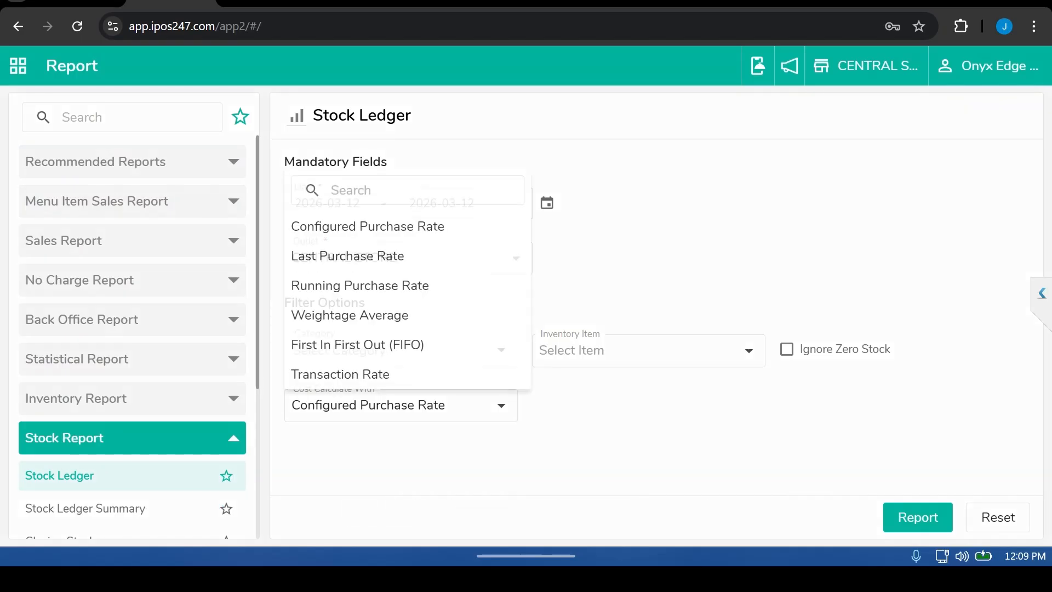
left_click(347, 256)
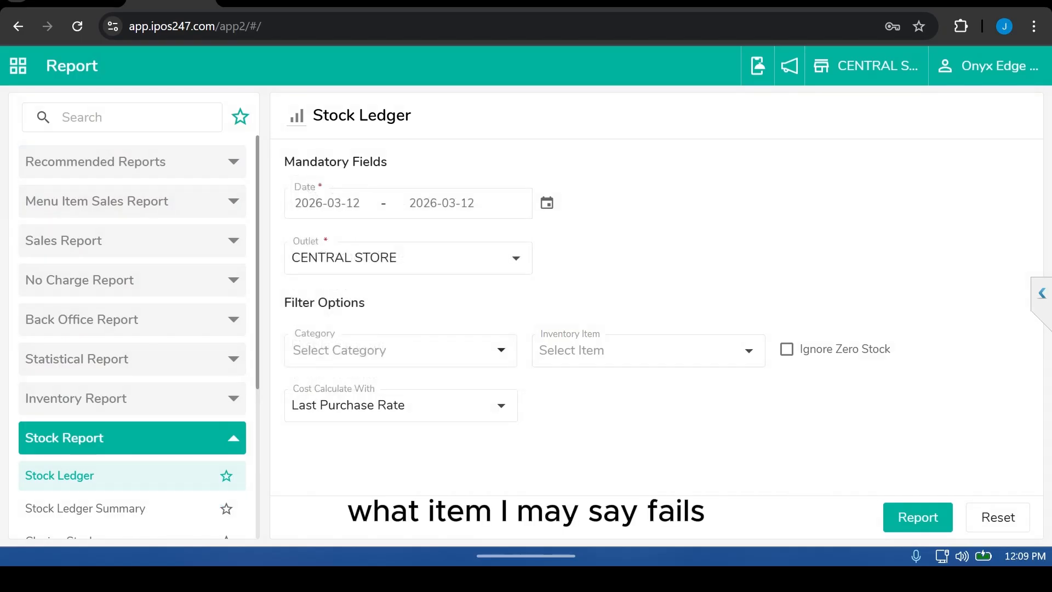
left_click(648, 351)
type("fa")
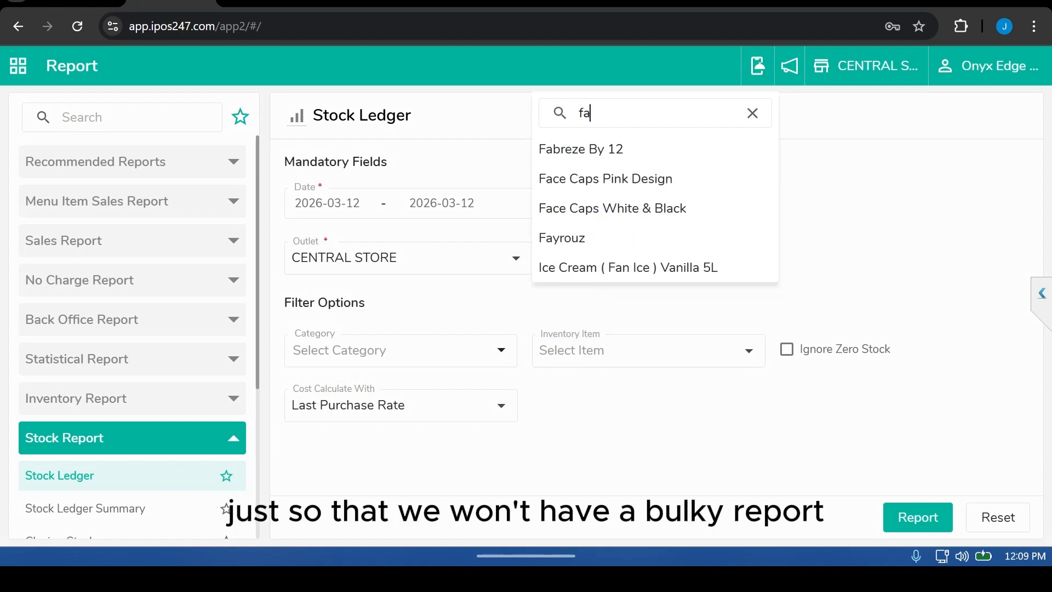
type("y")
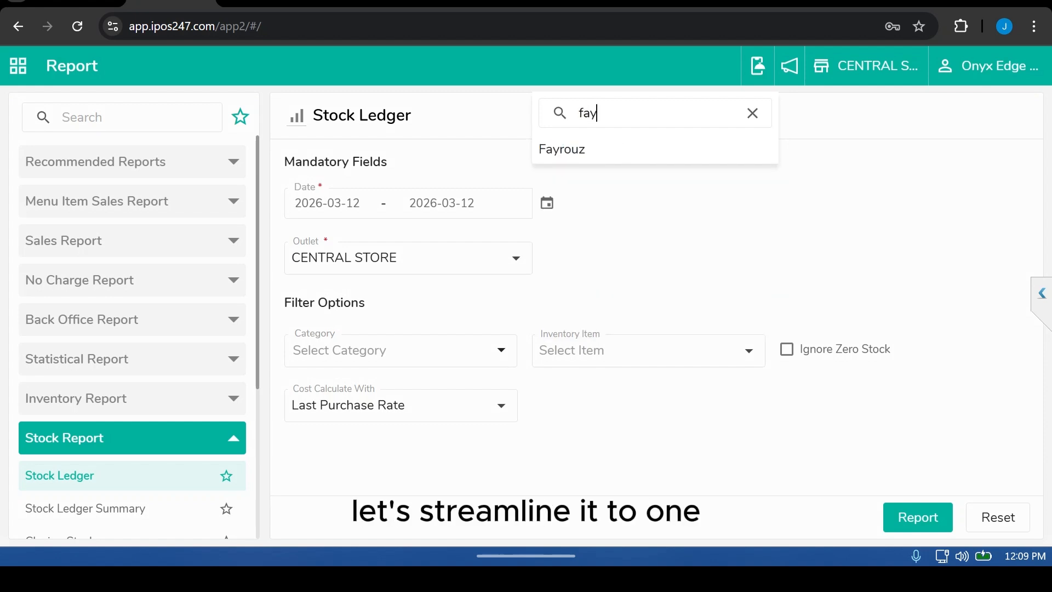
left_click(562, 149)
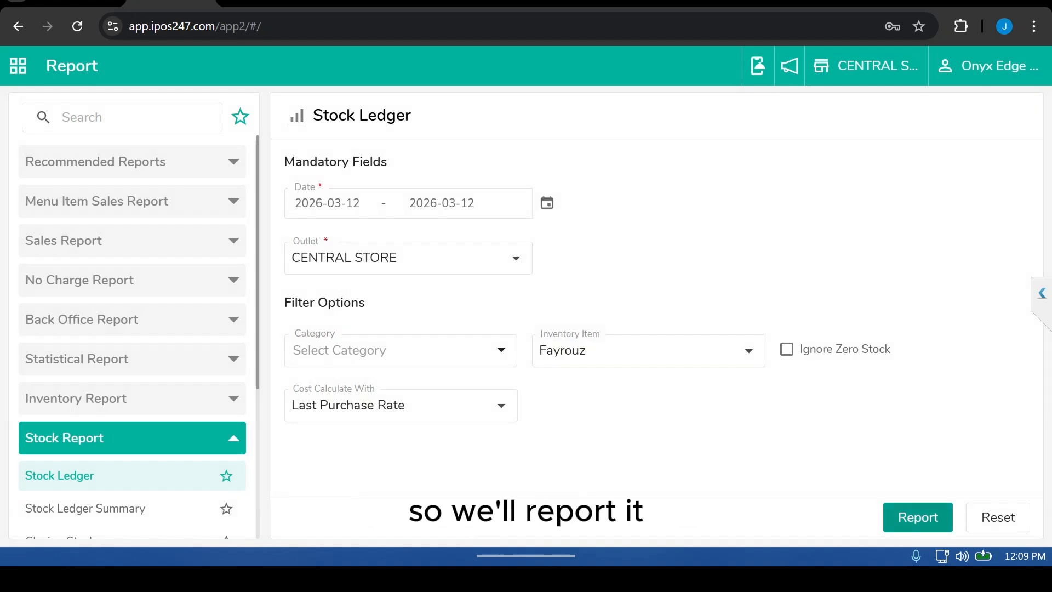
Step: Set the report's start date to 2026-03-11 and generate the Central Store stock ledger
left_click(918, 517)
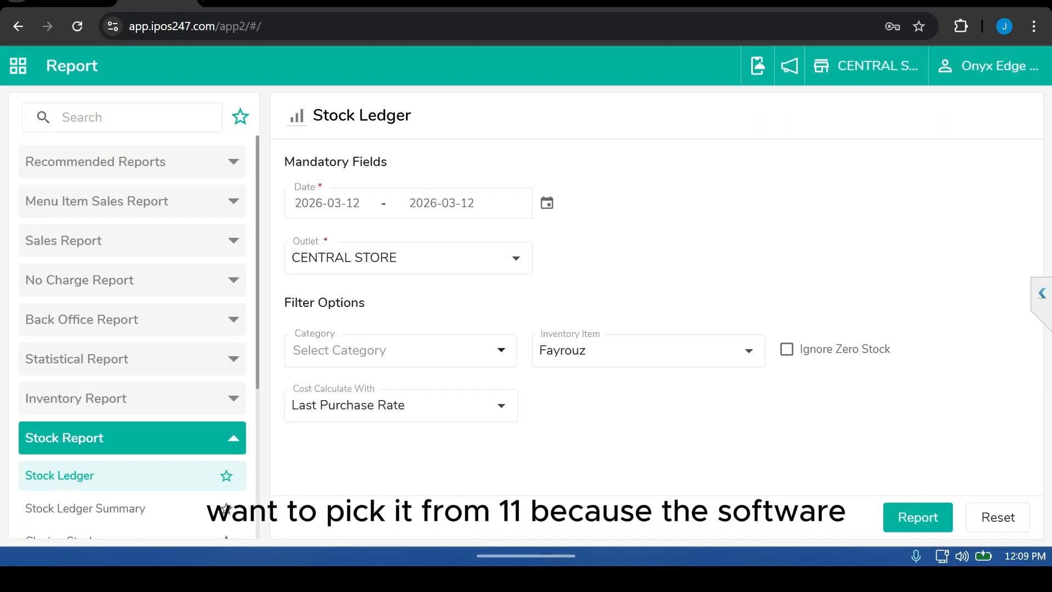
left_click(547, 203)
left_click(413, 386)
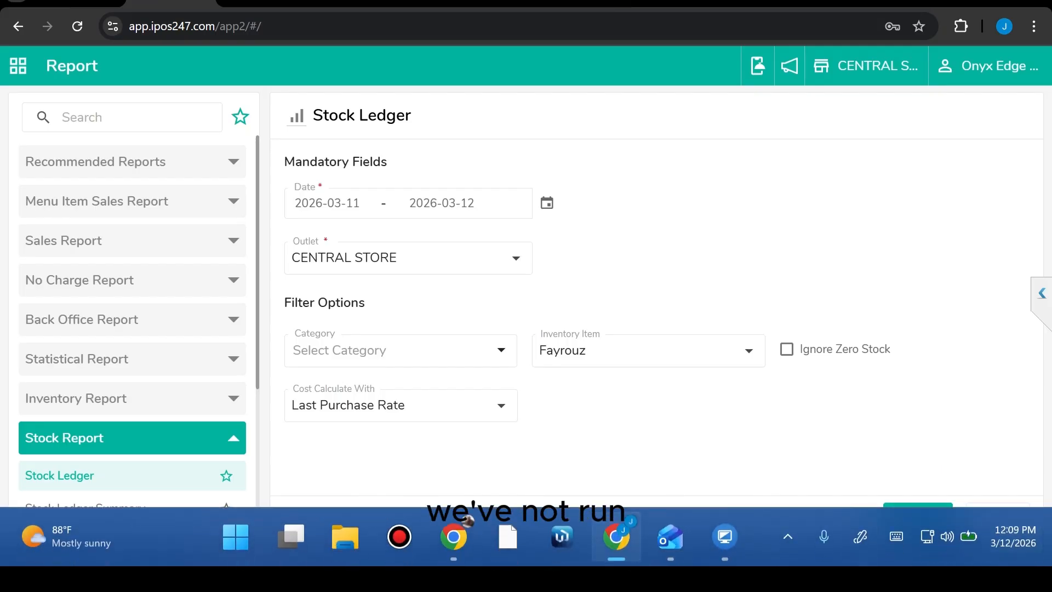
left_click(918, 517)
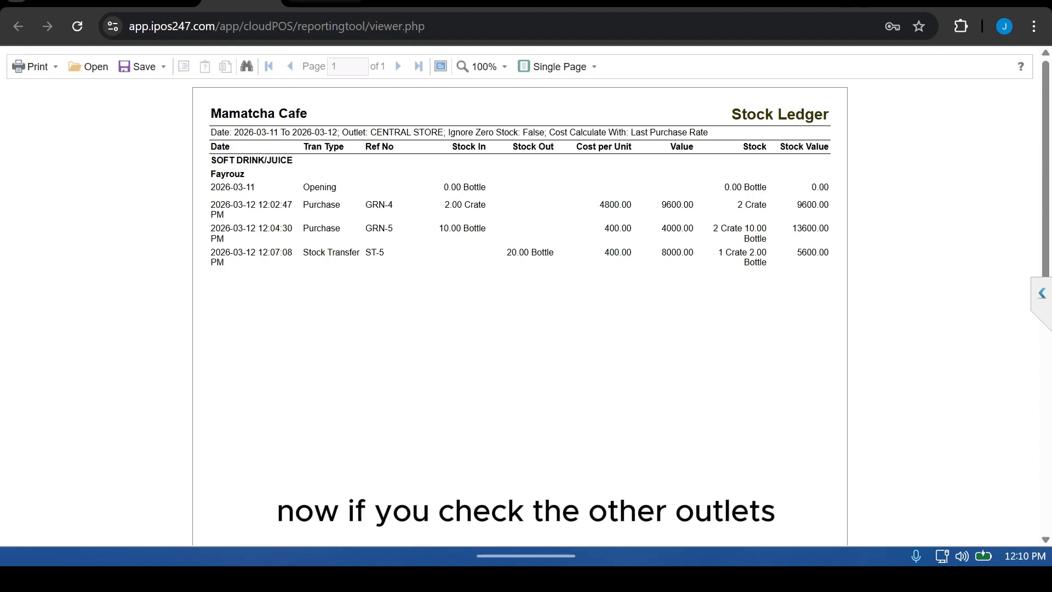
Step: Try filtering the report by the PASTRY category
left_click(157, 2)
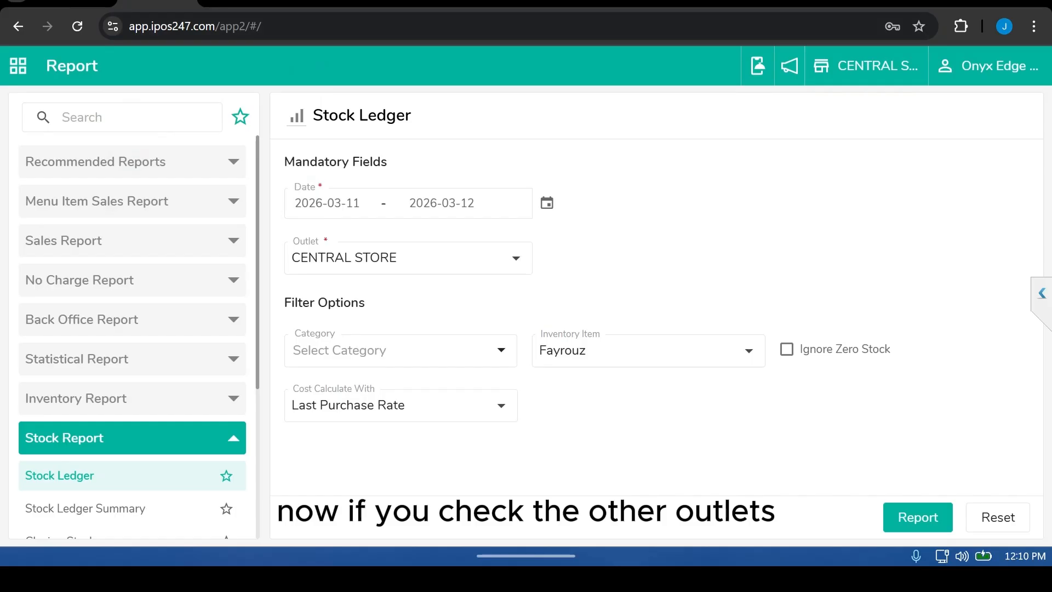
left_click(400, 351)
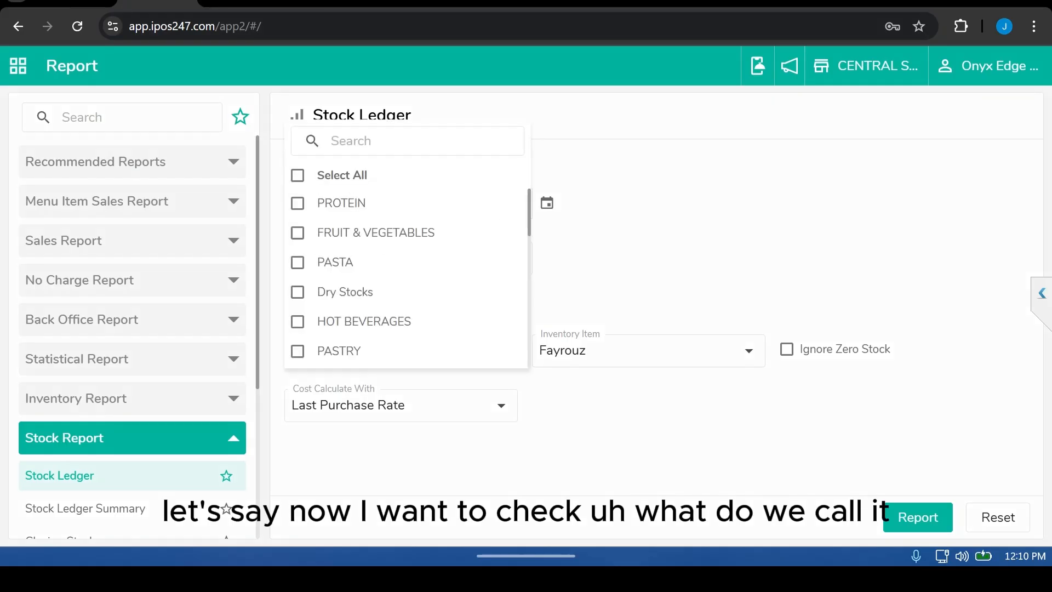
left_click(297, 350)
left_click(657, 258)
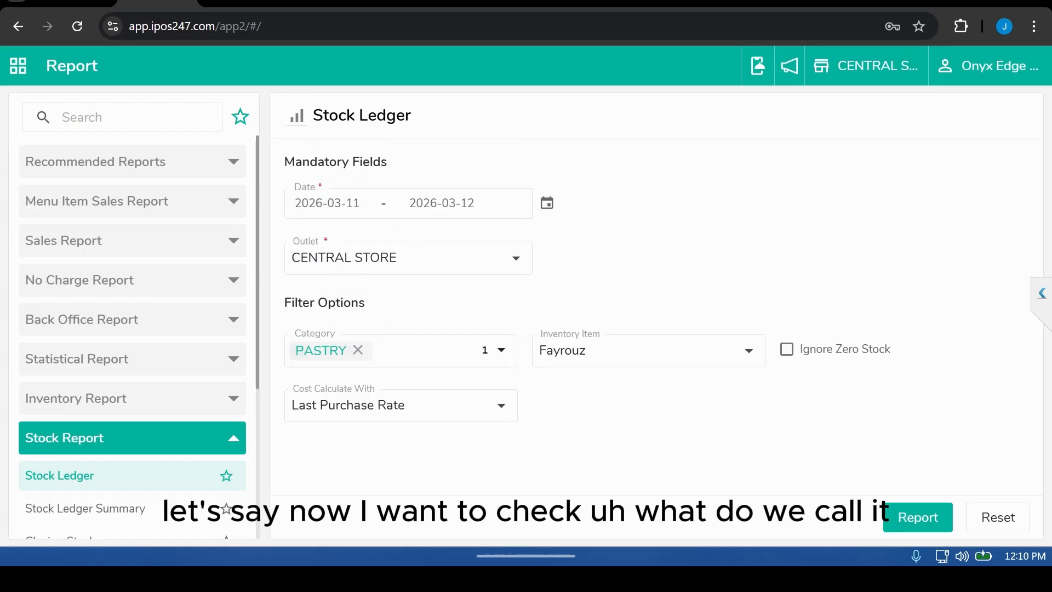
Step: Switch the report outlet to Mamatcha Cafe and generate its Fayrouz stock ledger
left_click(407, 258)
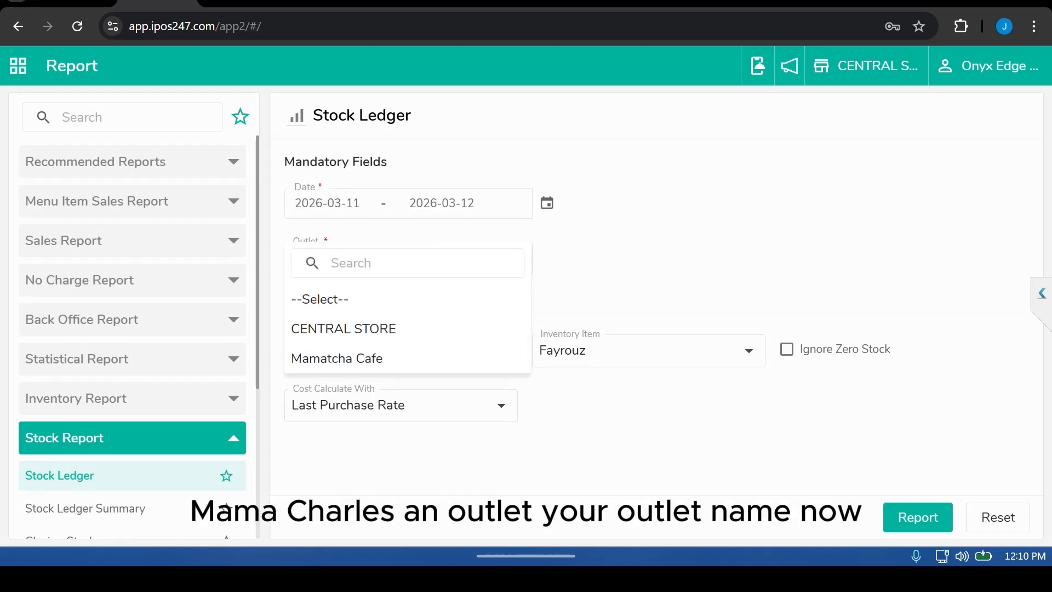
left_click(337, 358)
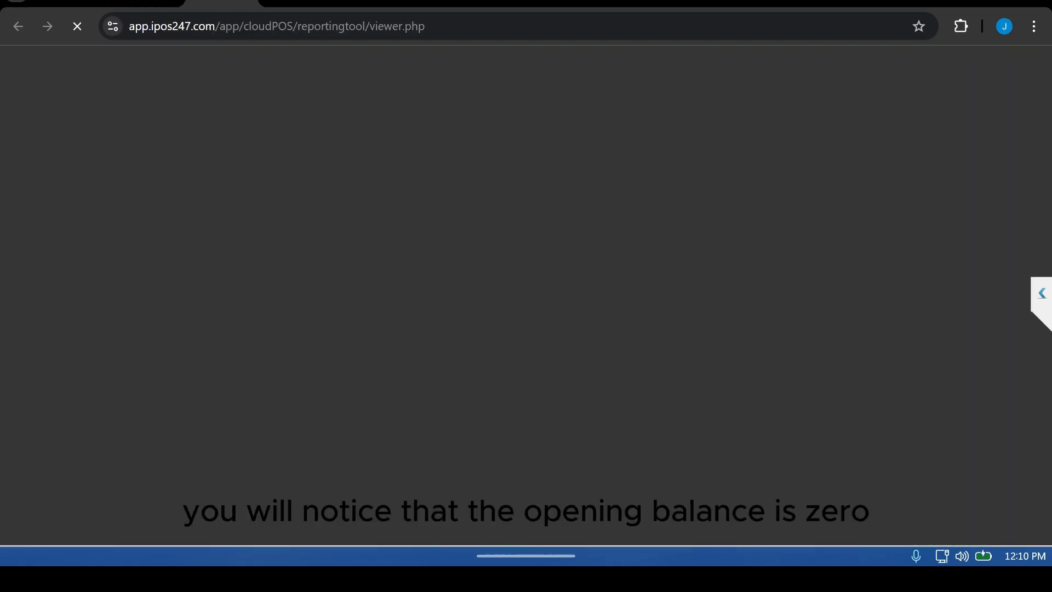
scroll(519, 295, "down", 1)
scroll(520, 295, "up", 1)
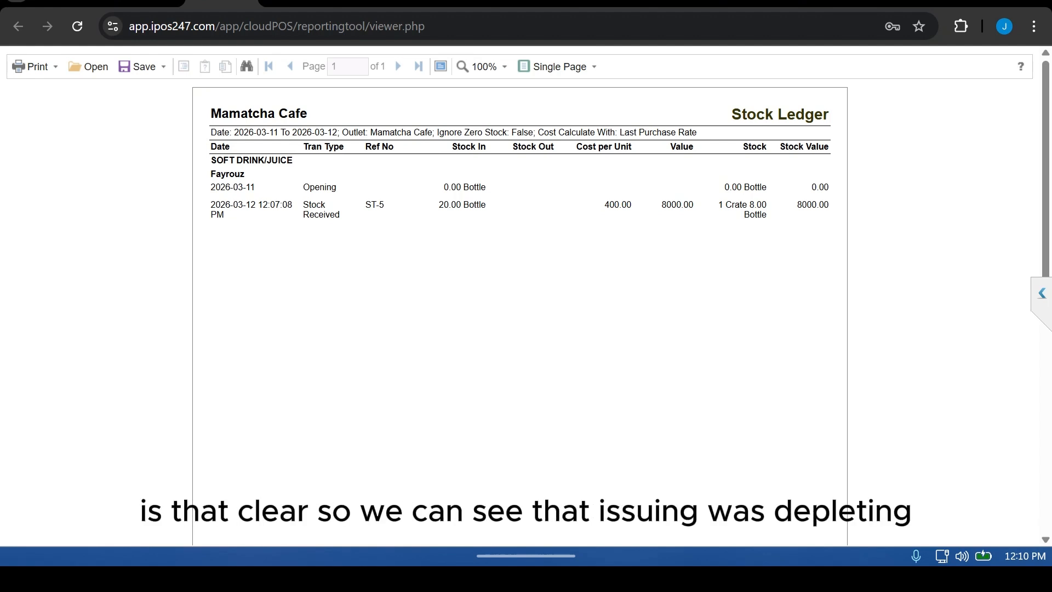
Step: Compare the Central Store and Mamatcha Cafe stock ledger reports
left_click(298, 2)
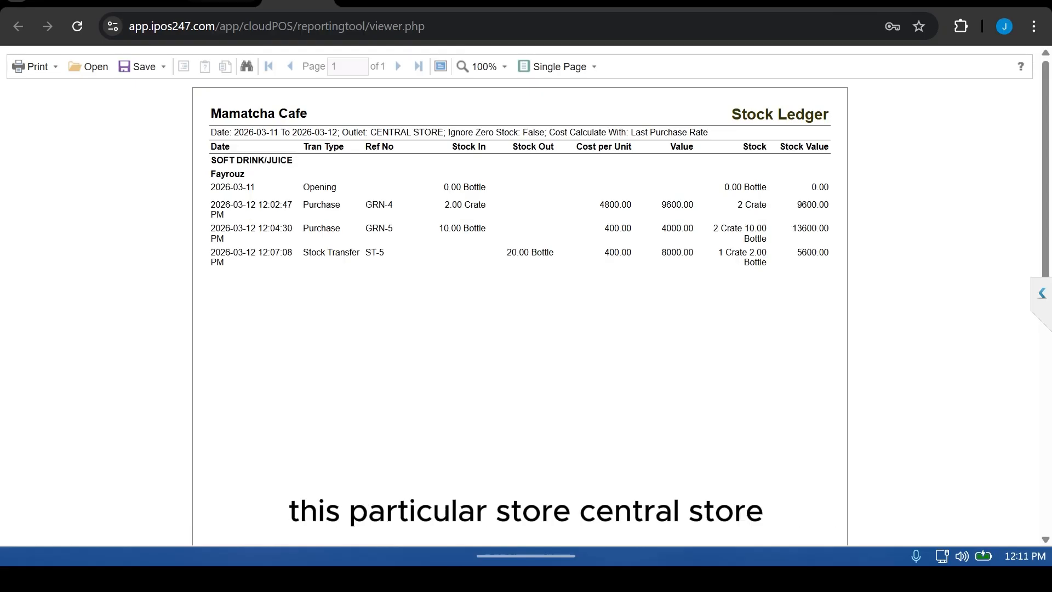
left_click(224, 2)
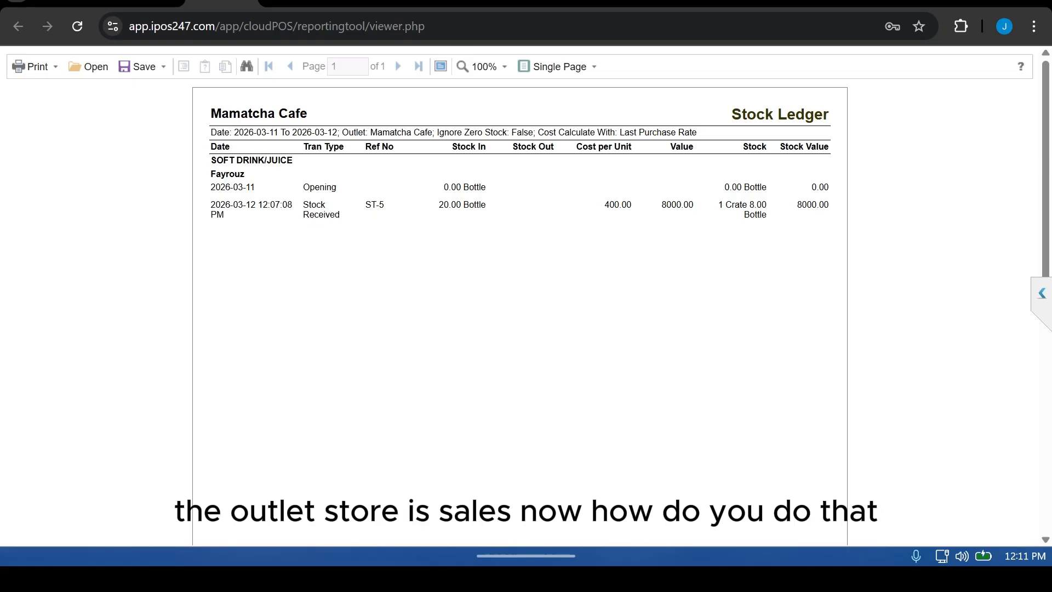
left_click(147, 2)
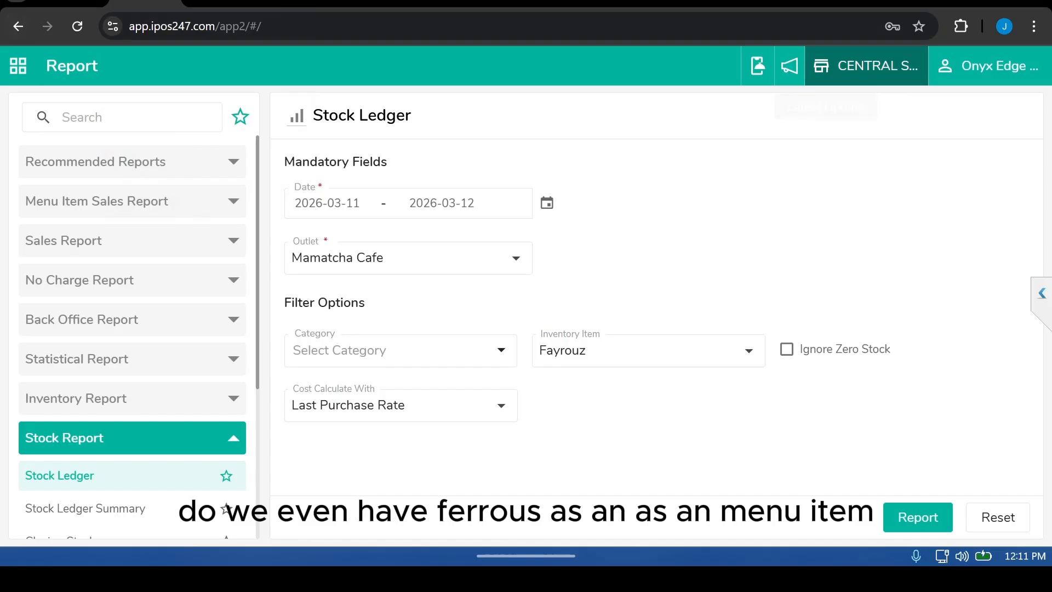
Step: Switch the working outlet to Mamatcha Cafe and move to the back office
left_click(866, 66)
left_click(441, 228)
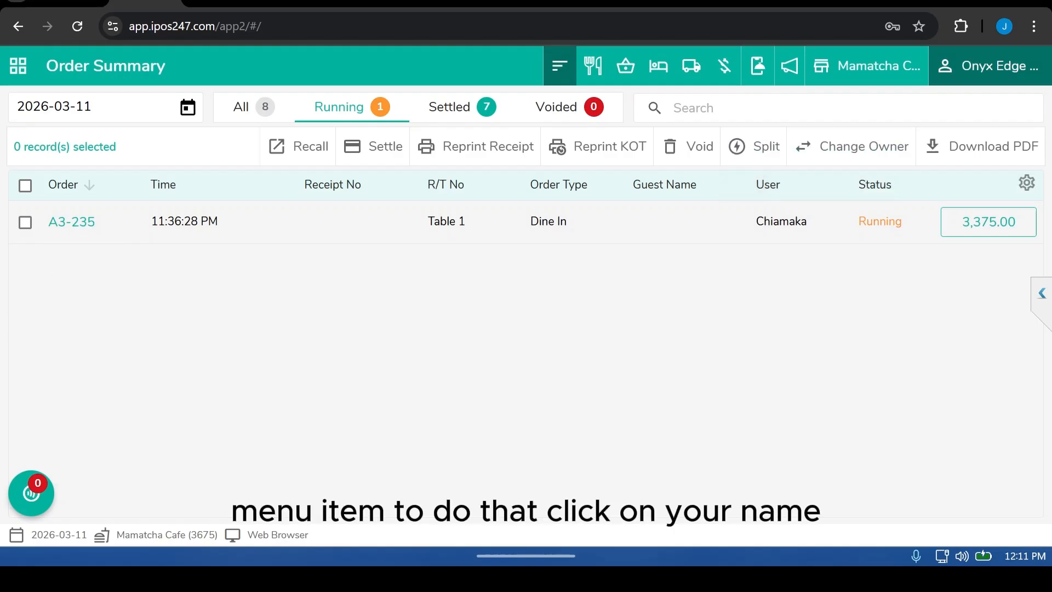
left_click(992, 65)
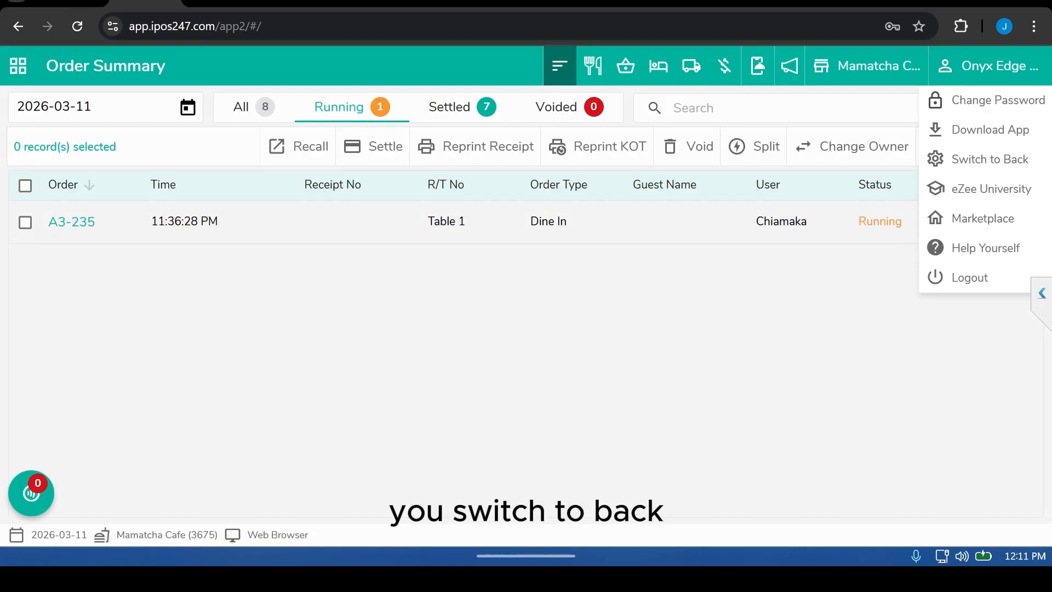
left_click(989, 159)
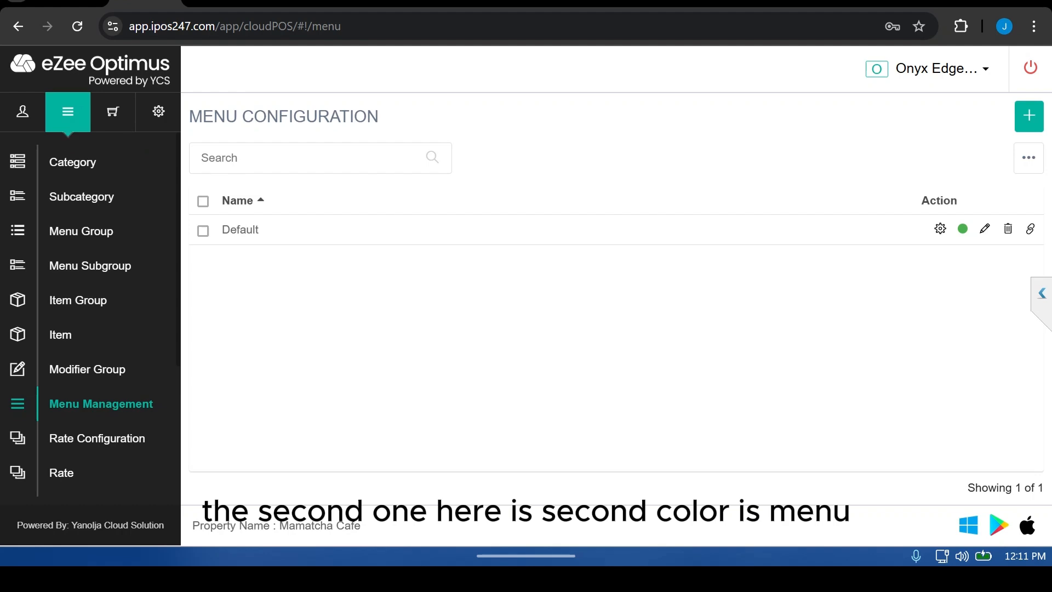
Step: Start adding a new menu item named Fayrouz in the item list
left_click(61, 334)
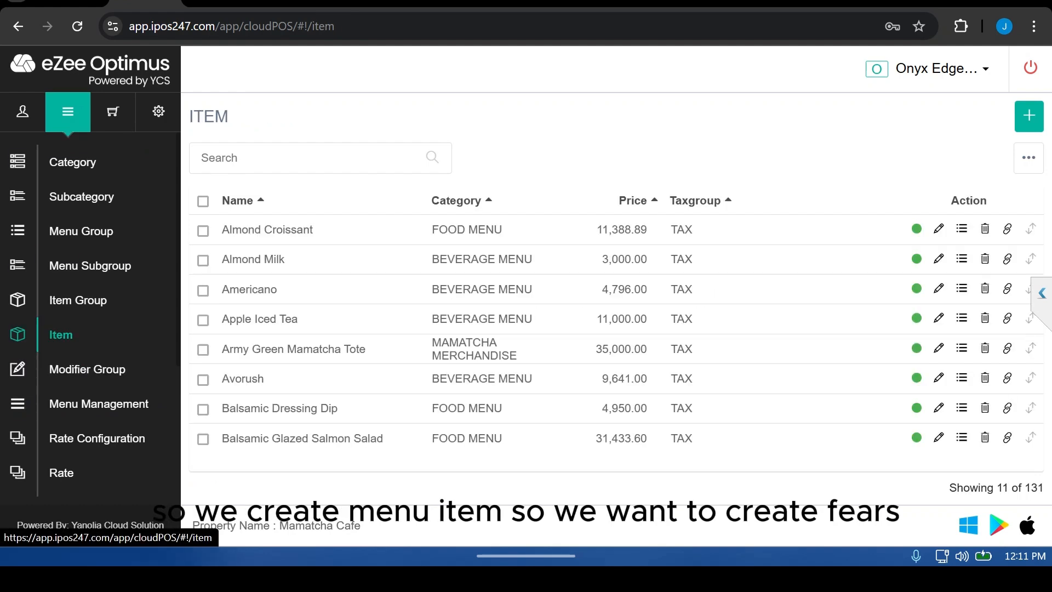
left_click(1028, 116)
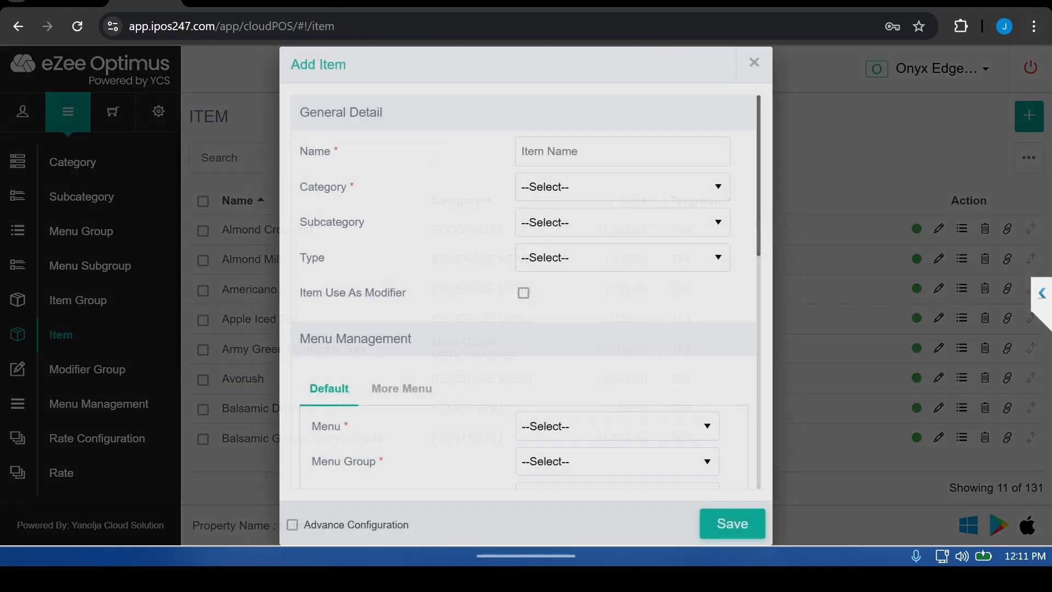
type("Onyxedge")
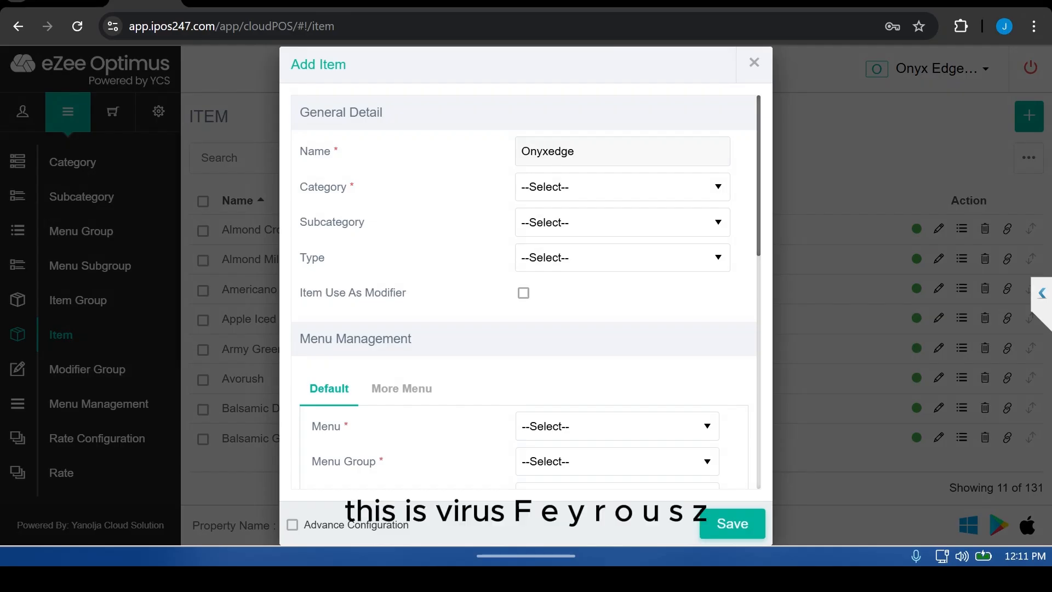
key("ctrl+a")
type("Fayrouz")
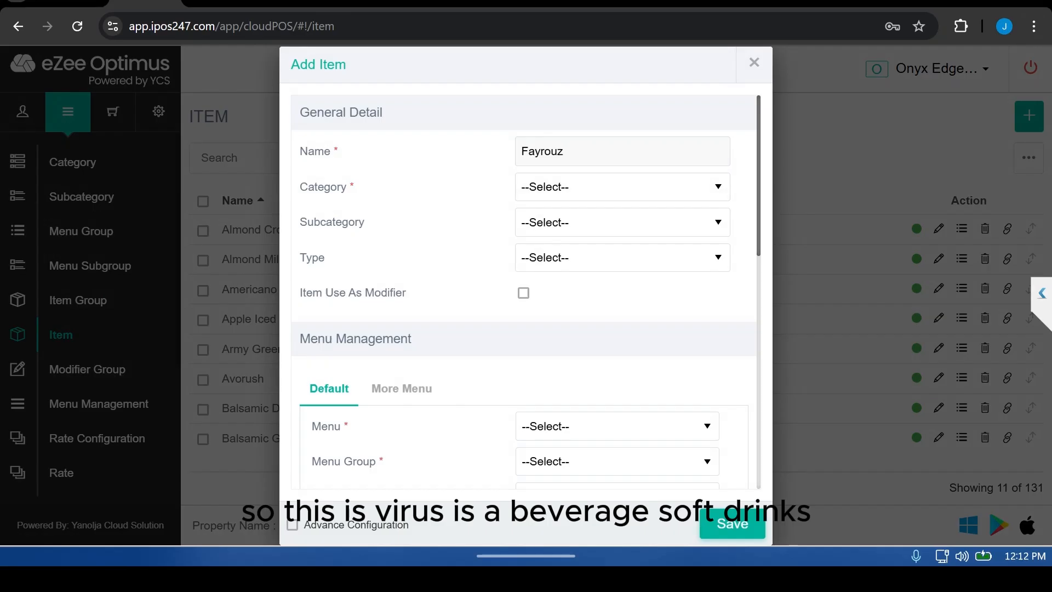
Step: Set the item's category to BEVERAGE MENU and subcategory to SOFT DRINKS
left_click(622, 187)
left_click(573, 251)
left_click(623, 223)
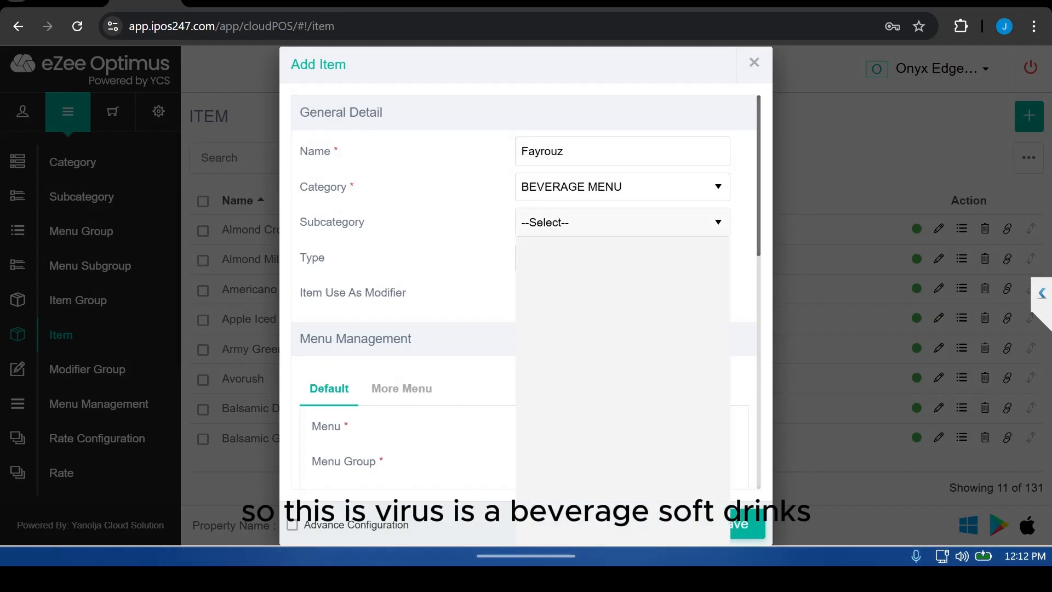
key("s")
key("s")
key("s")
key("s")
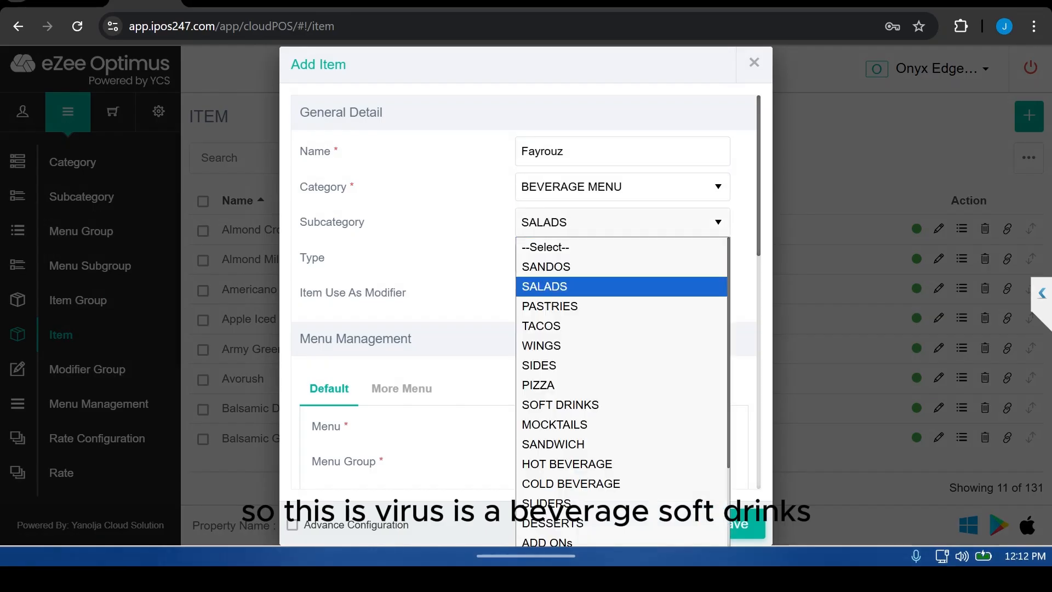
key("Return")
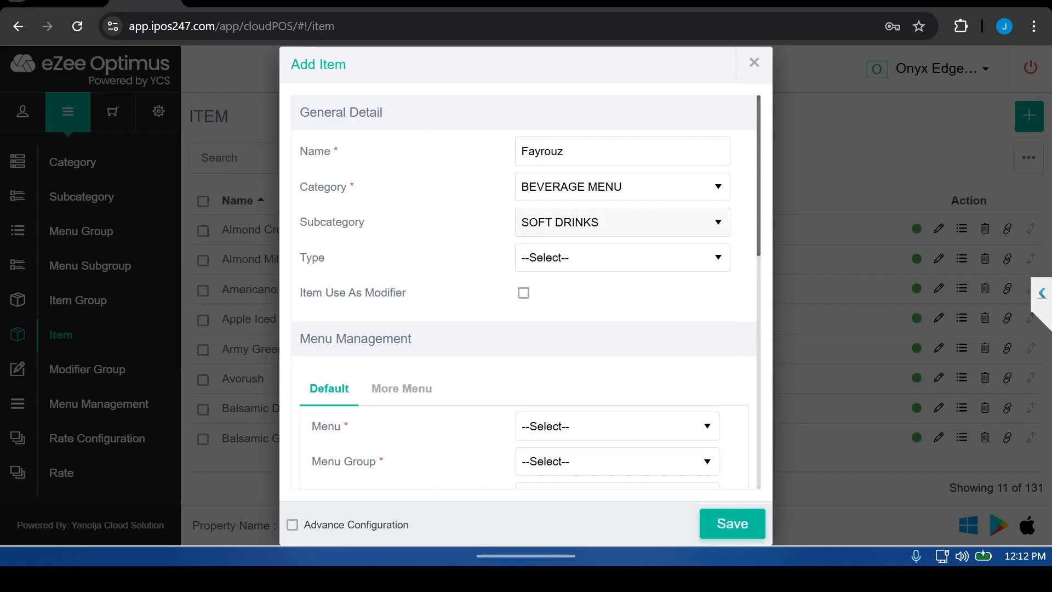
Step: Assign the item to the Default menu, BEVERAGE menu group and SOFT DRINKS menu subgroup
scroll(524, 290, "down", 5)
left_click(617, 180)
left_click(617, 224)
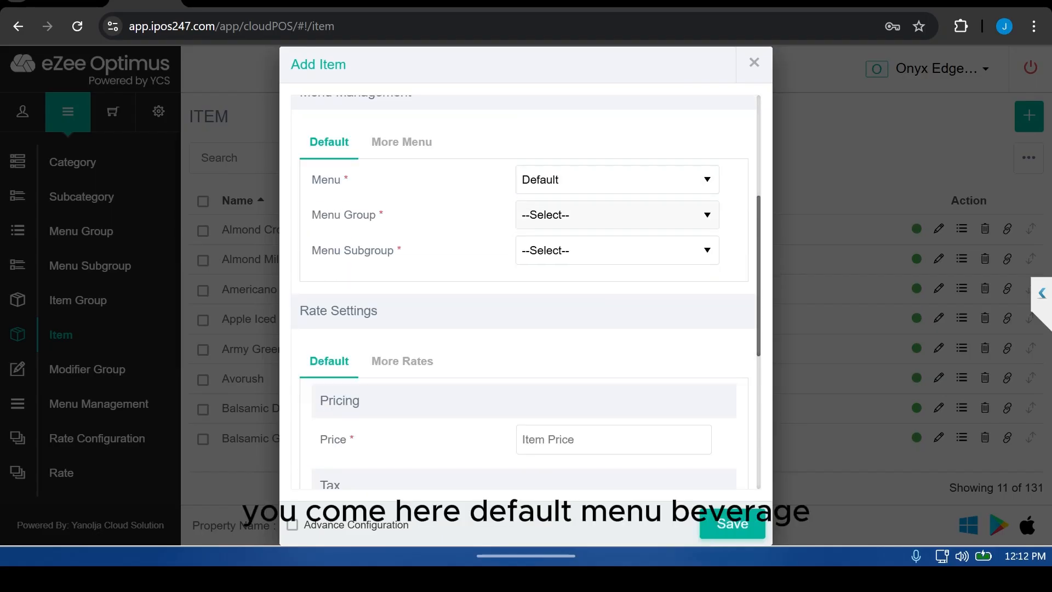
left_click(616, 216)
left_click(617, 258)
left_click(617, 250)
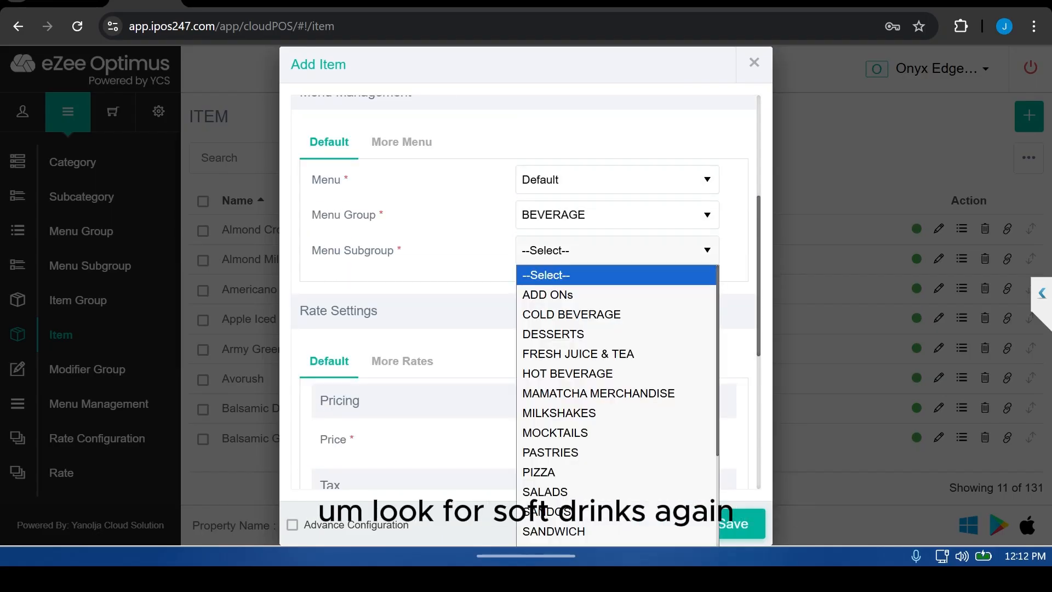
key("s")
key("s")
key("s")
key("s")
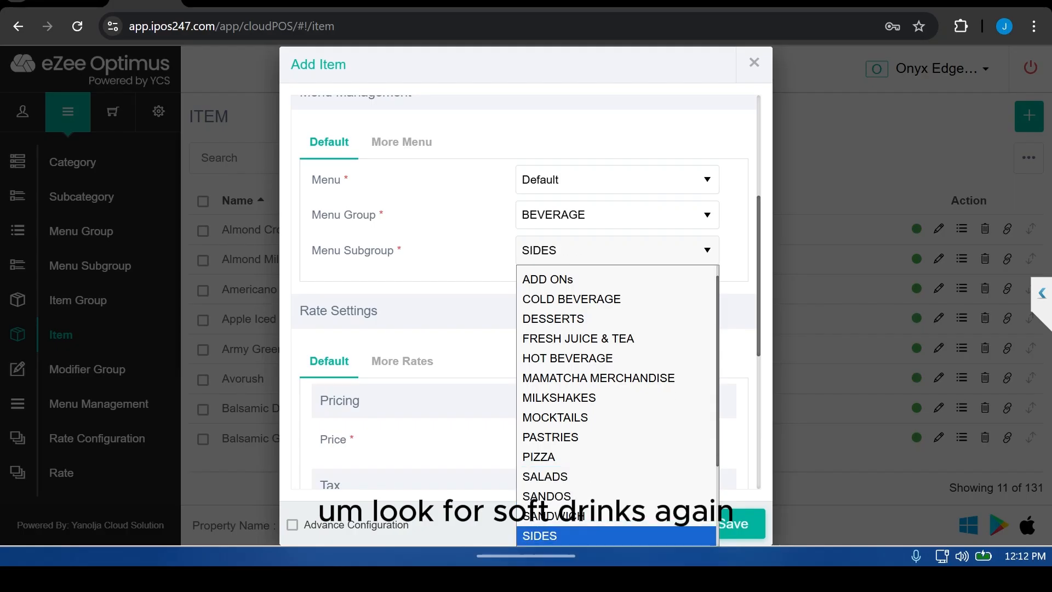
key("s")
key("s")
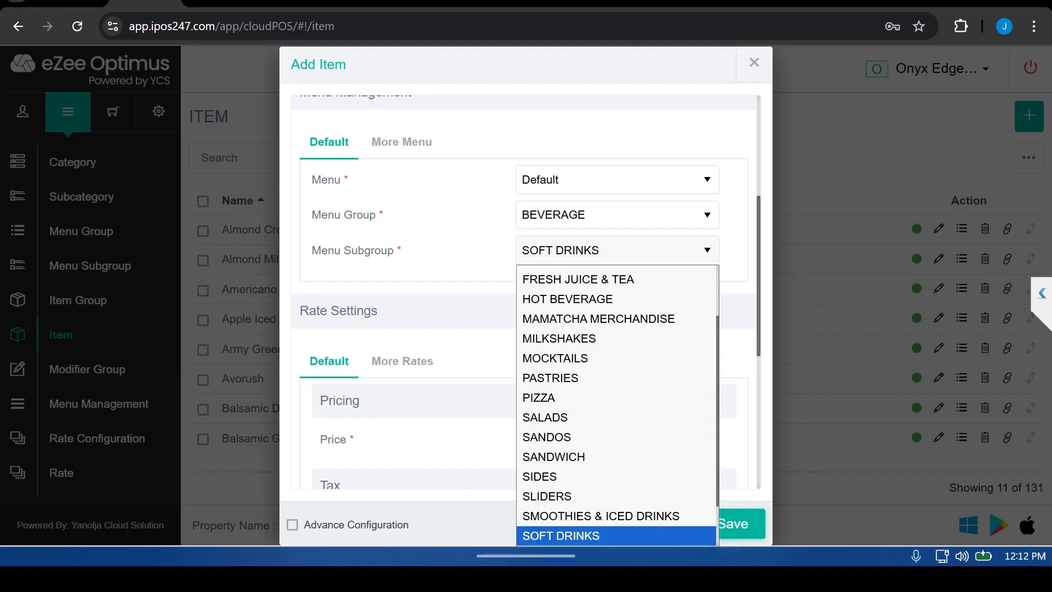
key("Return")
key("Tab")
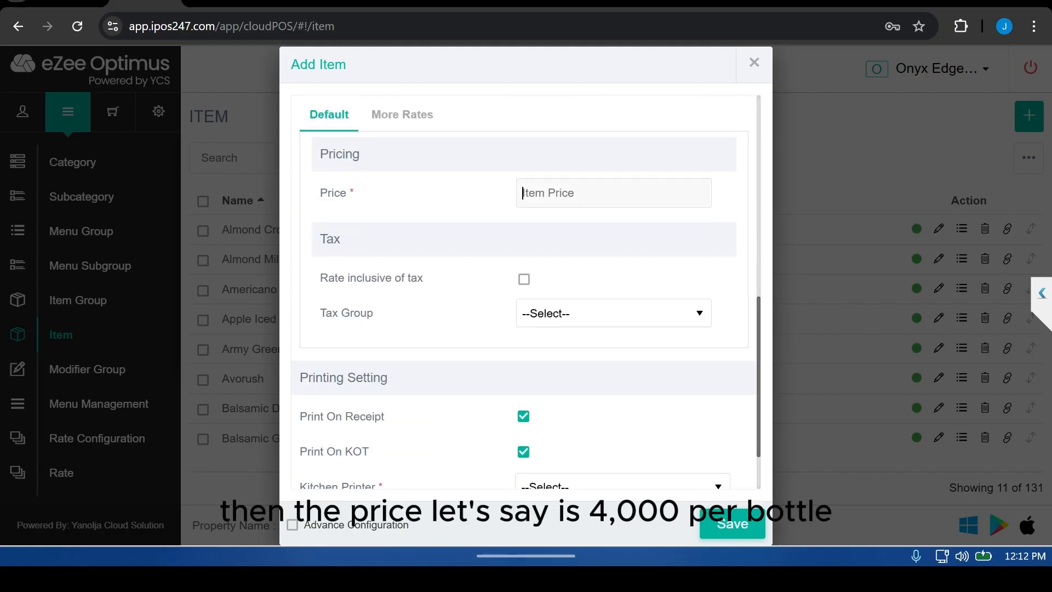
Step: Set the item price to 4000, choose the TAX tax group, and mark the rate as tax inclusive
type("4000")
left_click(614, 313)
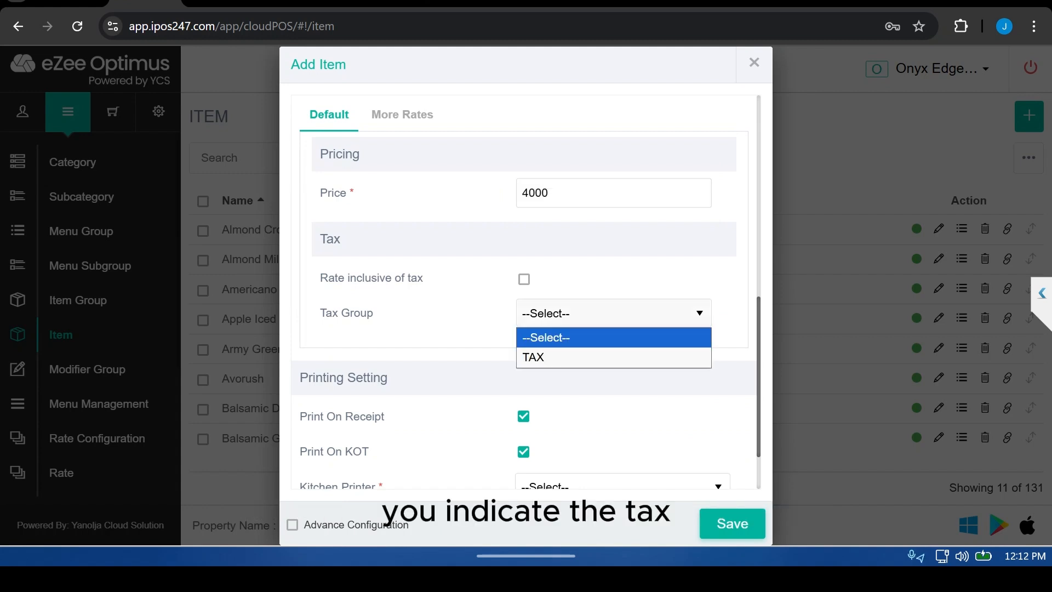
left_click(613, 357)
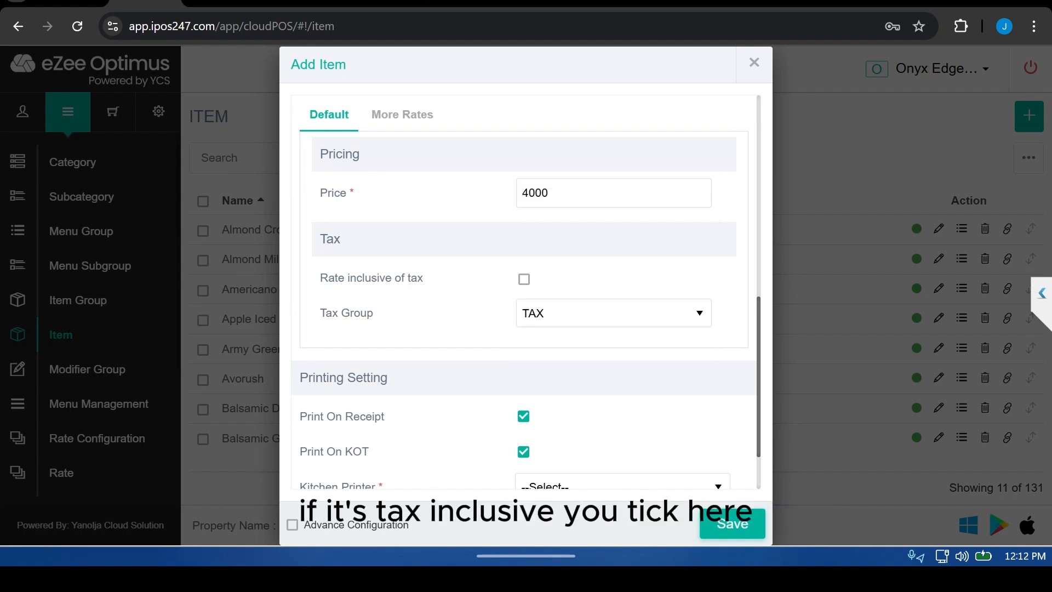
left_click(523, 280)
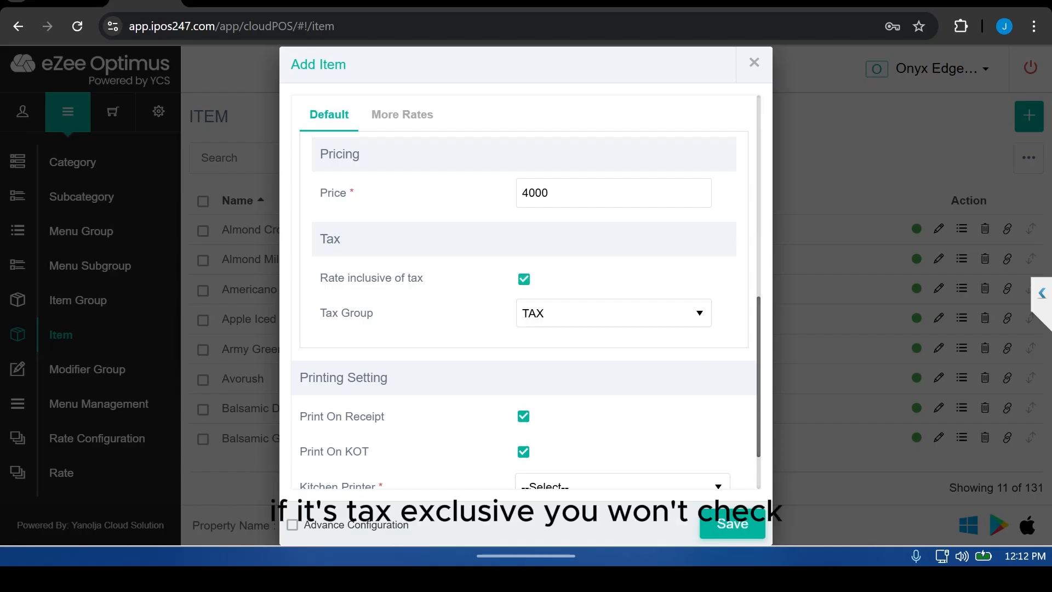
Step: Clear the tax-inclusive option, choose BOT as the kitchen printer, and save the new item
left_click(524, 279)
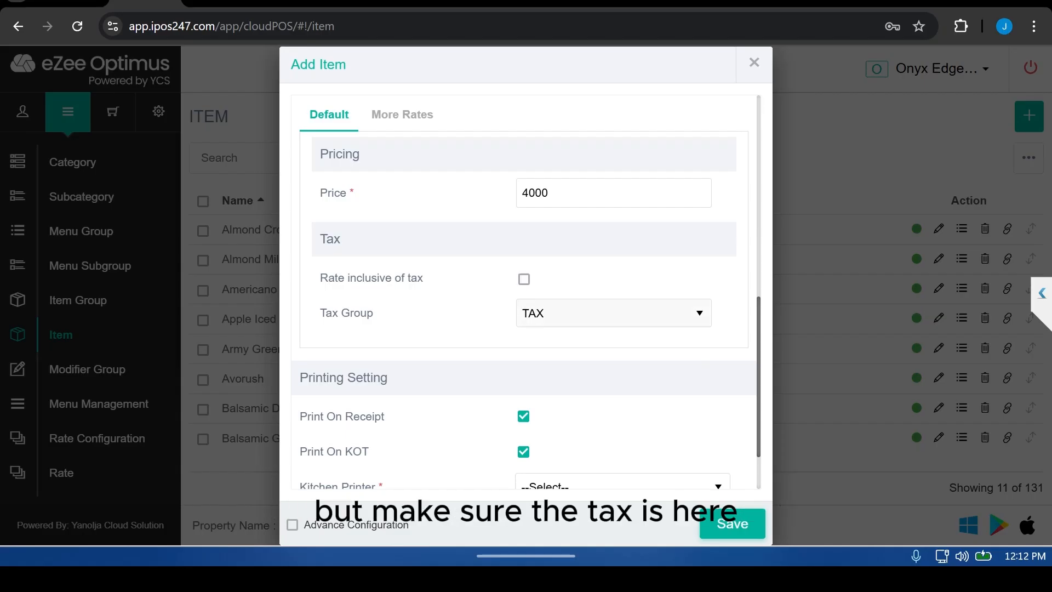
scroll(613, 318, "down", 2)
left_click(622, 410)
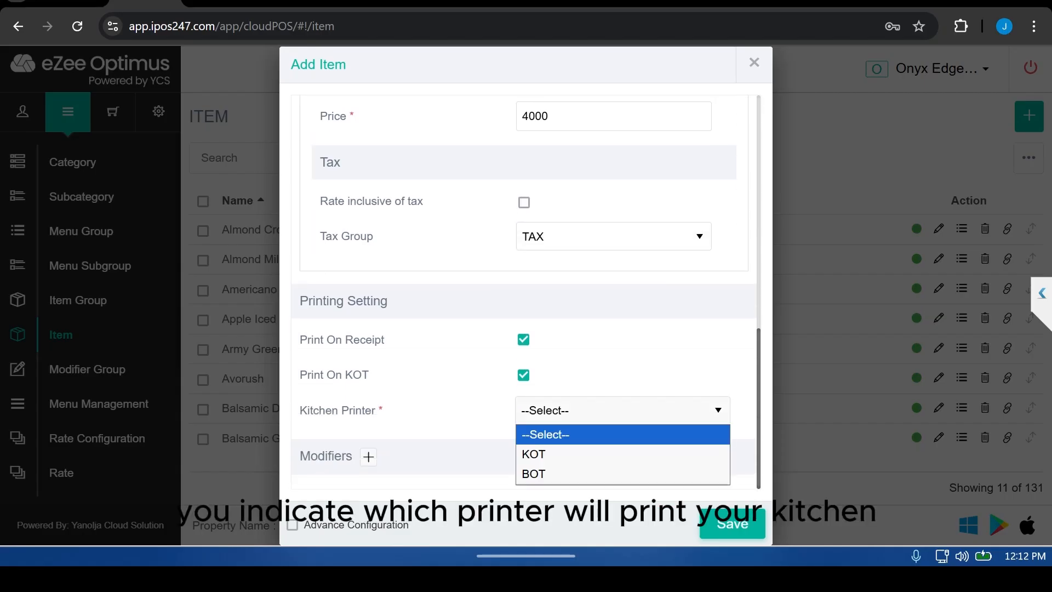
key("Down")
key("Down")
key("Return")
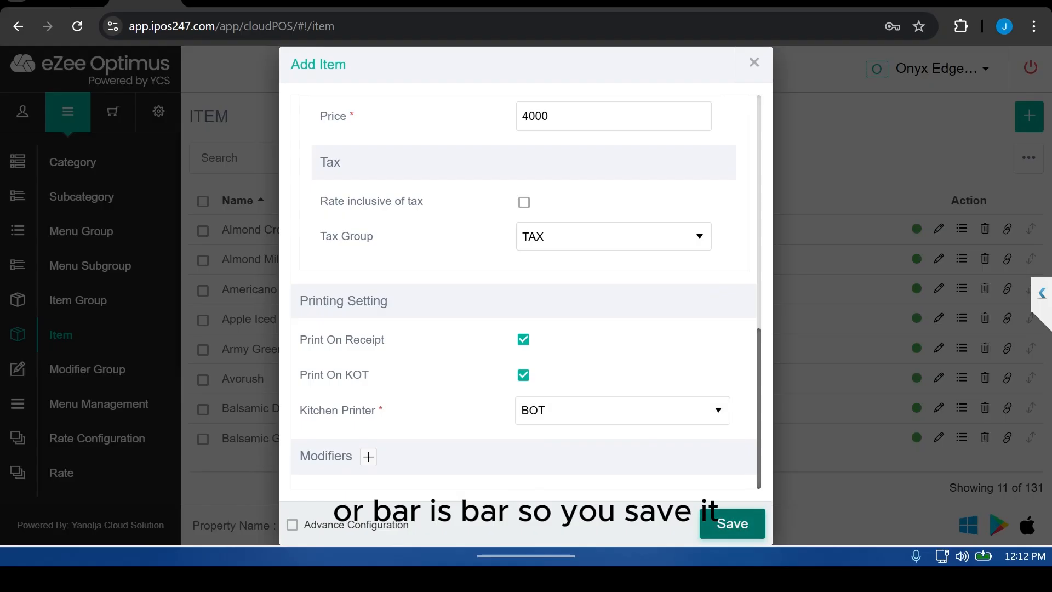
left_click(732, 524)
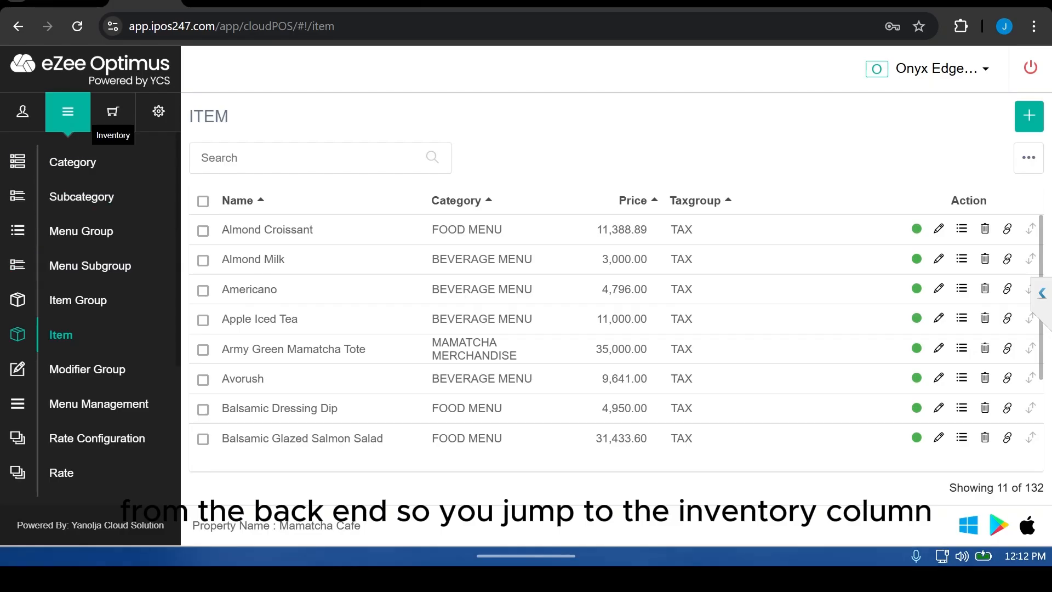
Step: Open the Fayrouz bill of material in the inventory's Menu Item BOM and turn on the profit/loss view
left_click(113, 112)
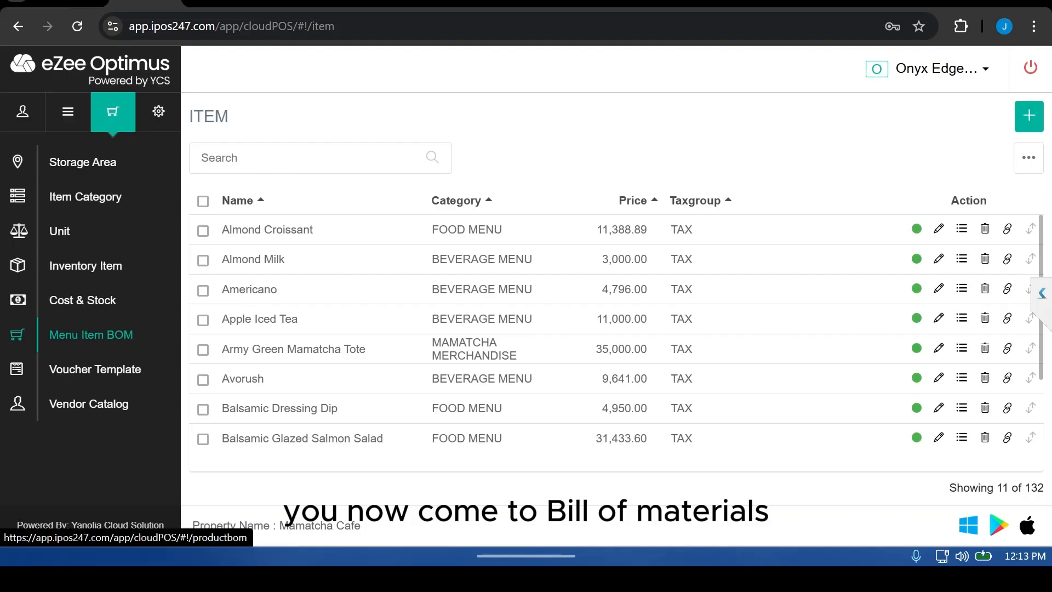
left_click(90, 334)
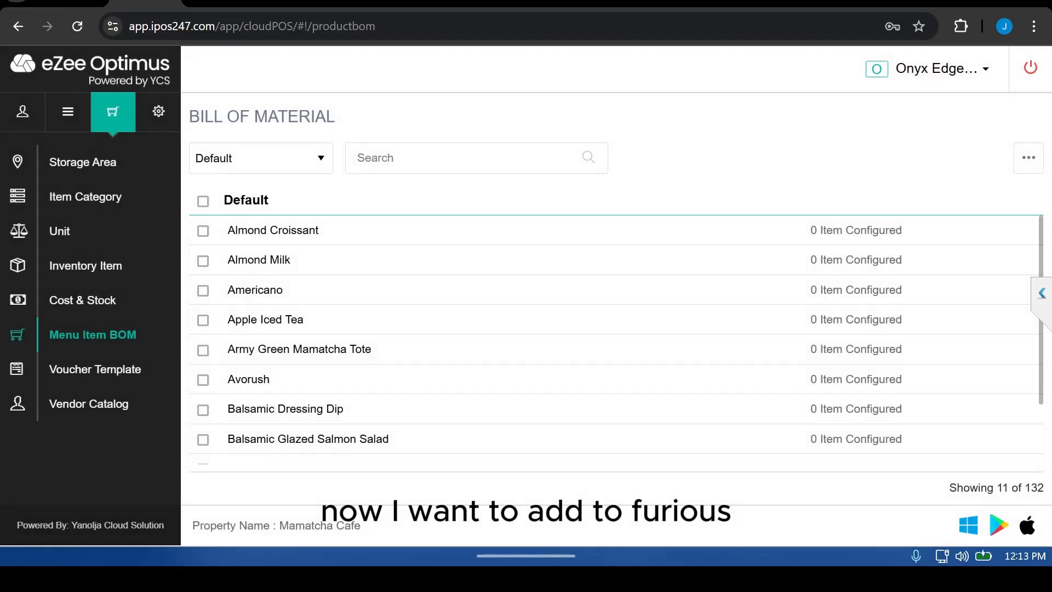
type("fay")
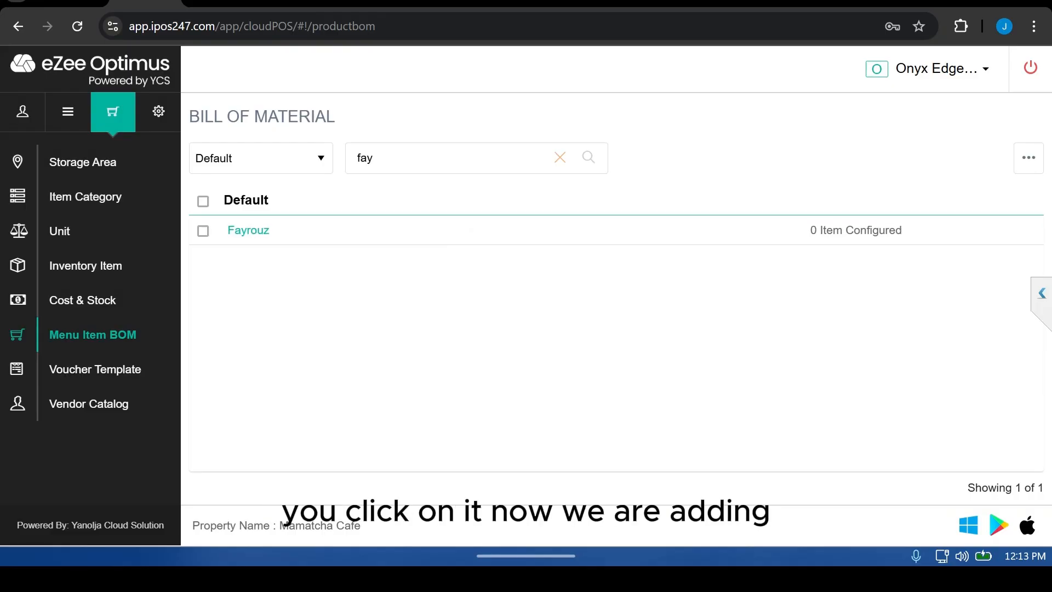
left_click(248, 230)
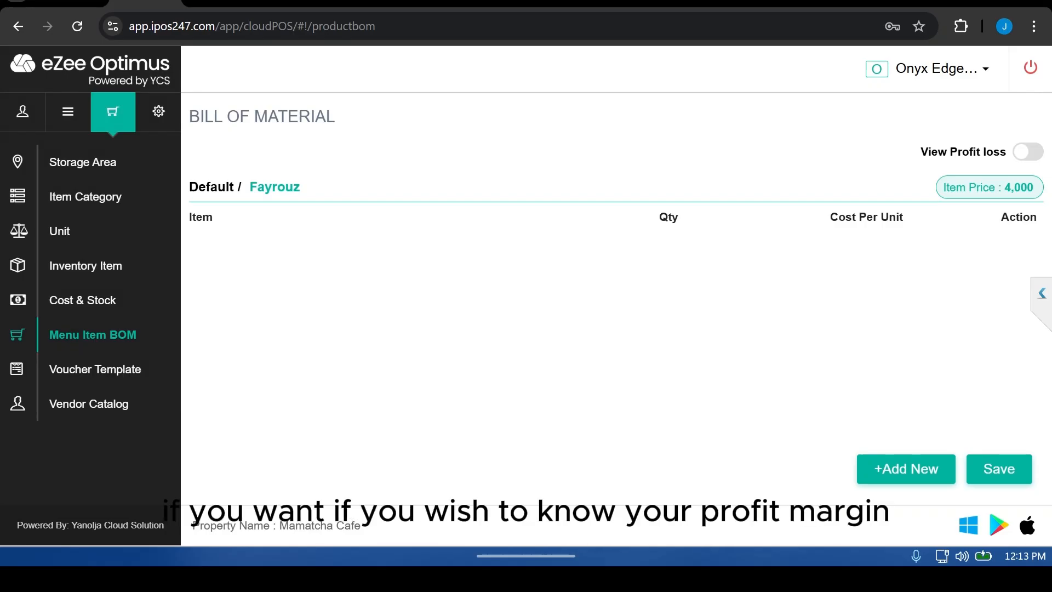
left_click(1028, 152)
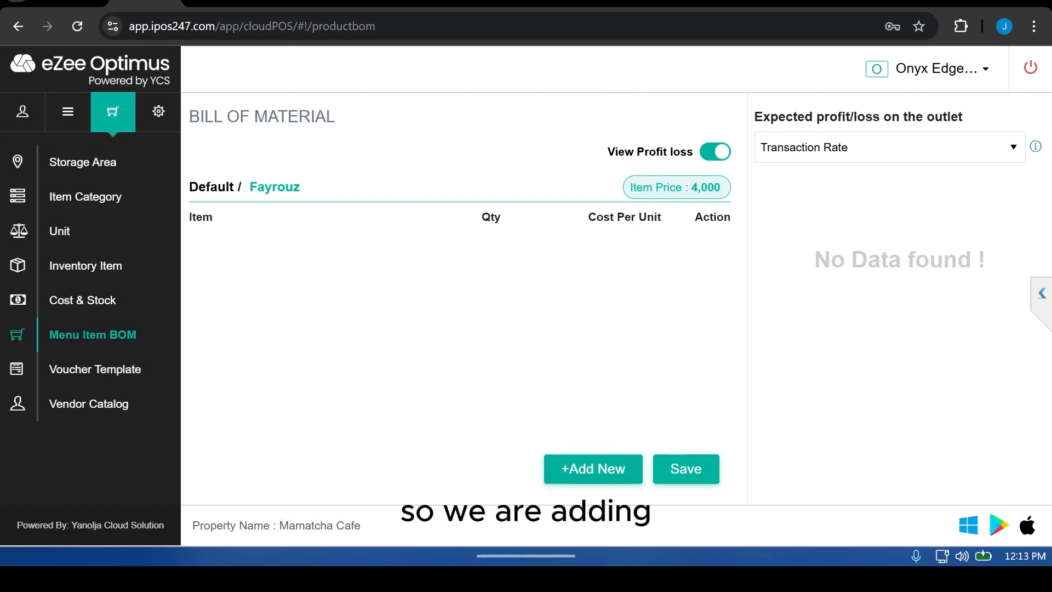
Step: Add Fayrouz as a BOM ingredient of 1 Bottle at 400 cost per unit and save the bill of material
left_click(593, 469)
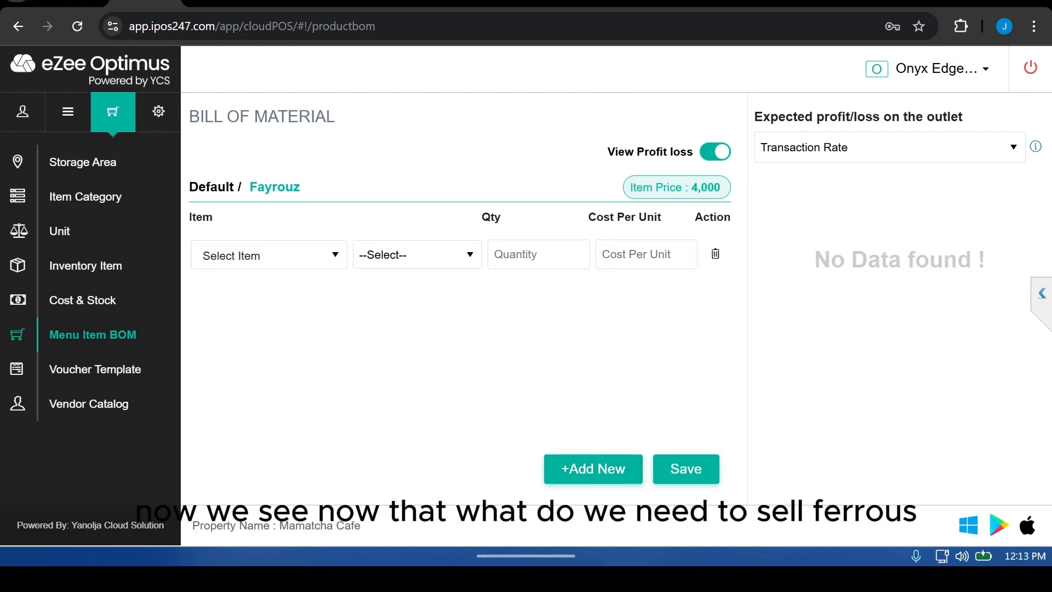
left_click(268, 255)
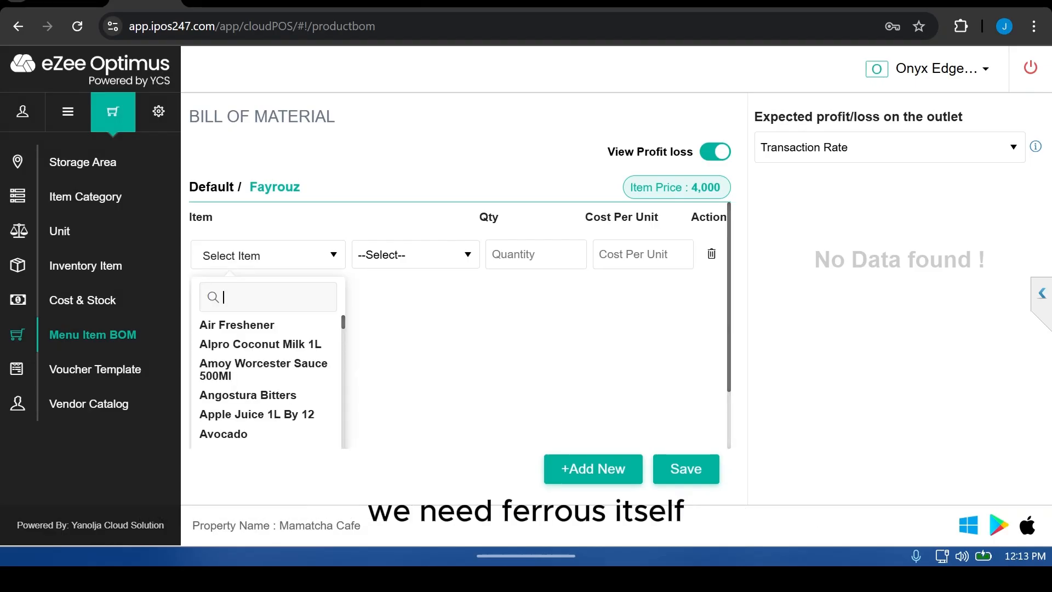
type("fay")
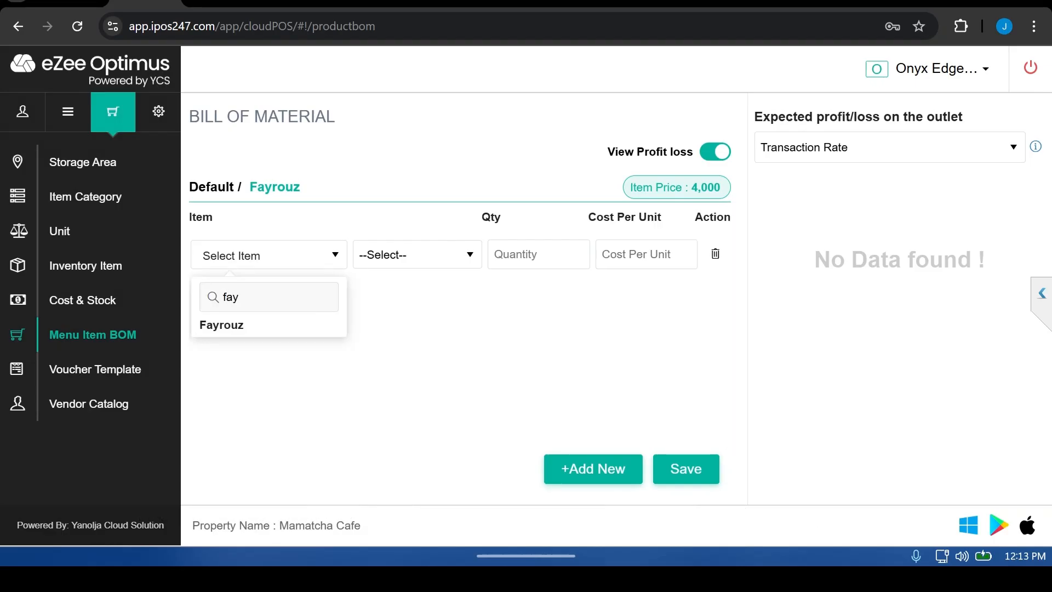
left_click(220, 324)
left_click(416, 254)
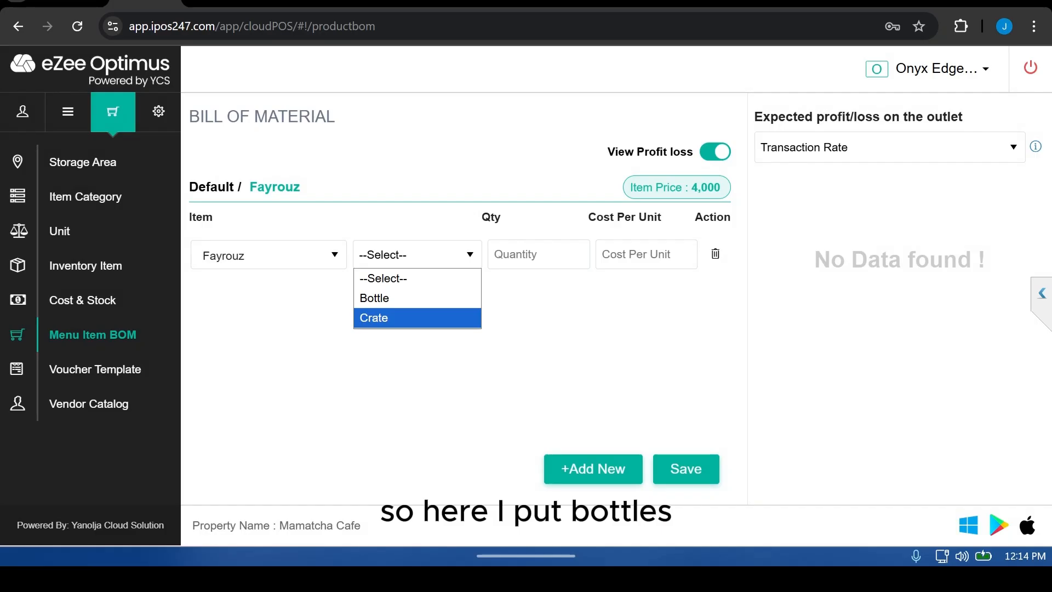
left_click(374, 298)
left_click(538, 254)
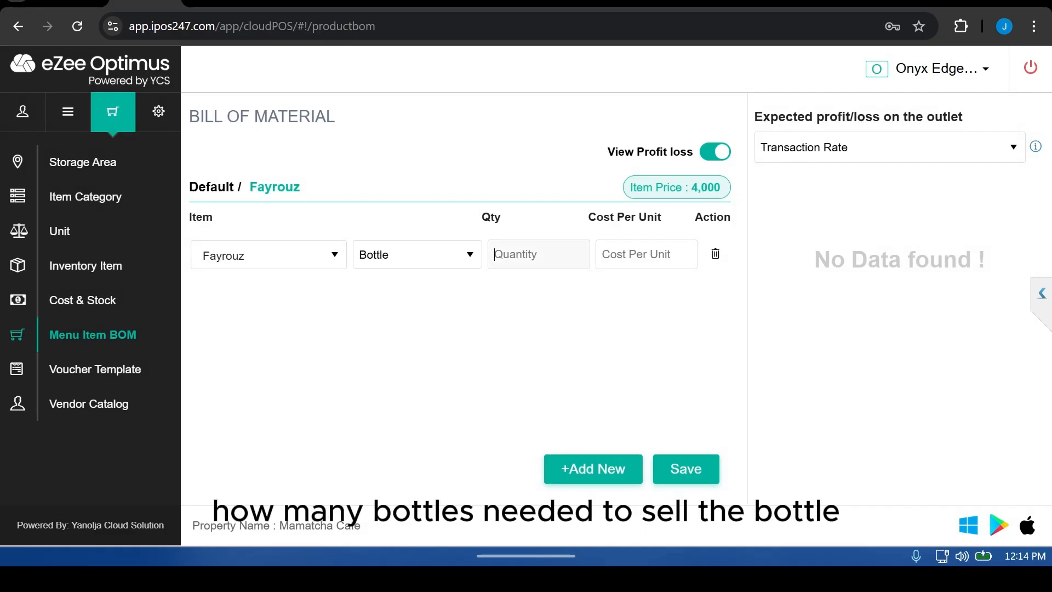
type("1")
left_click(647, 254)
type("400")
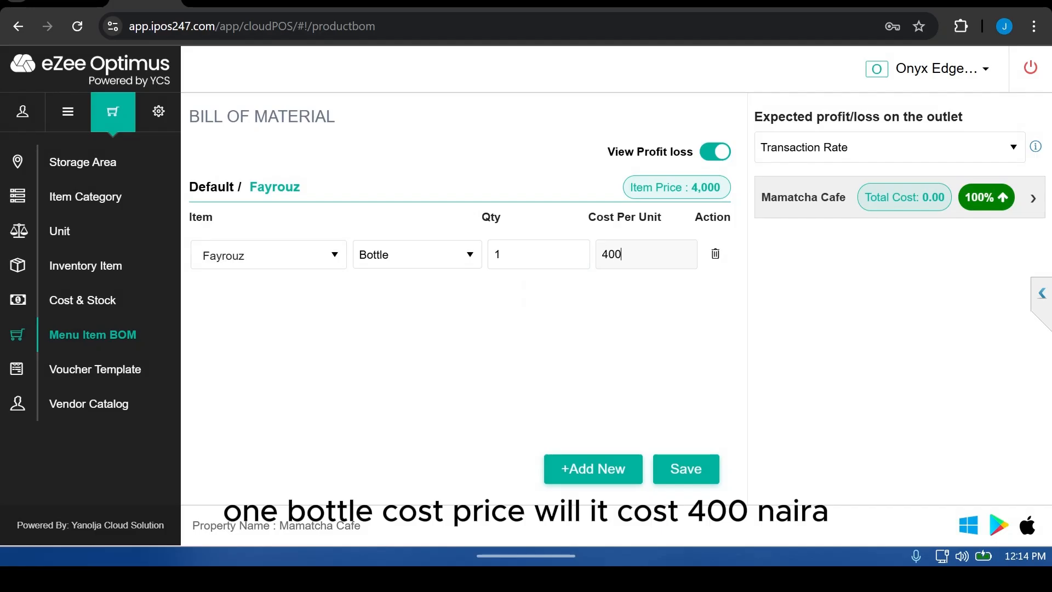
key("Tab")
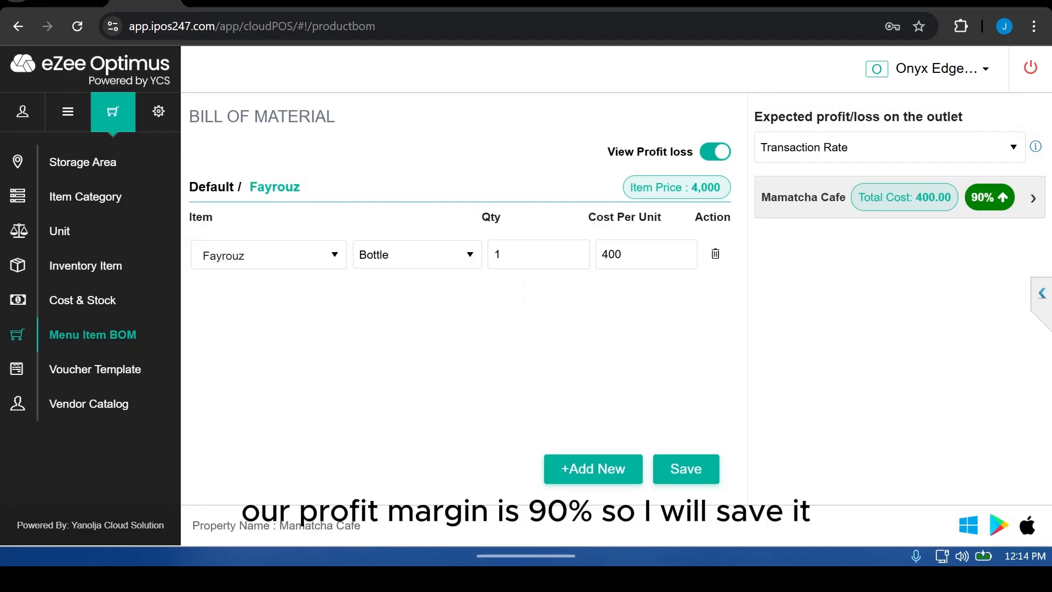
left_click(686, 468)
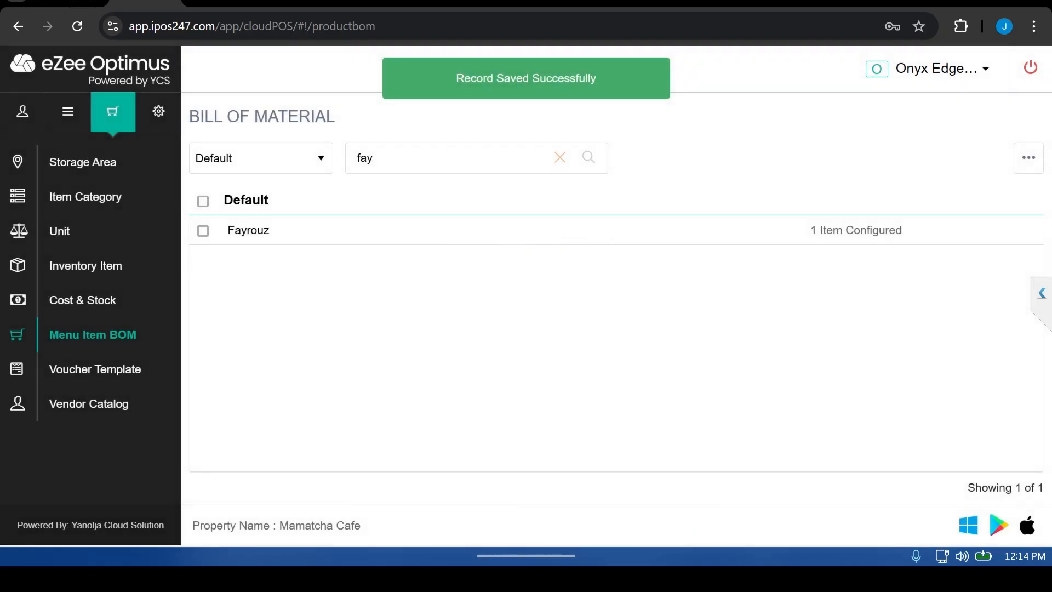
Step: Switch to the front office and open the Dine In table layout
left_click(942, 69)
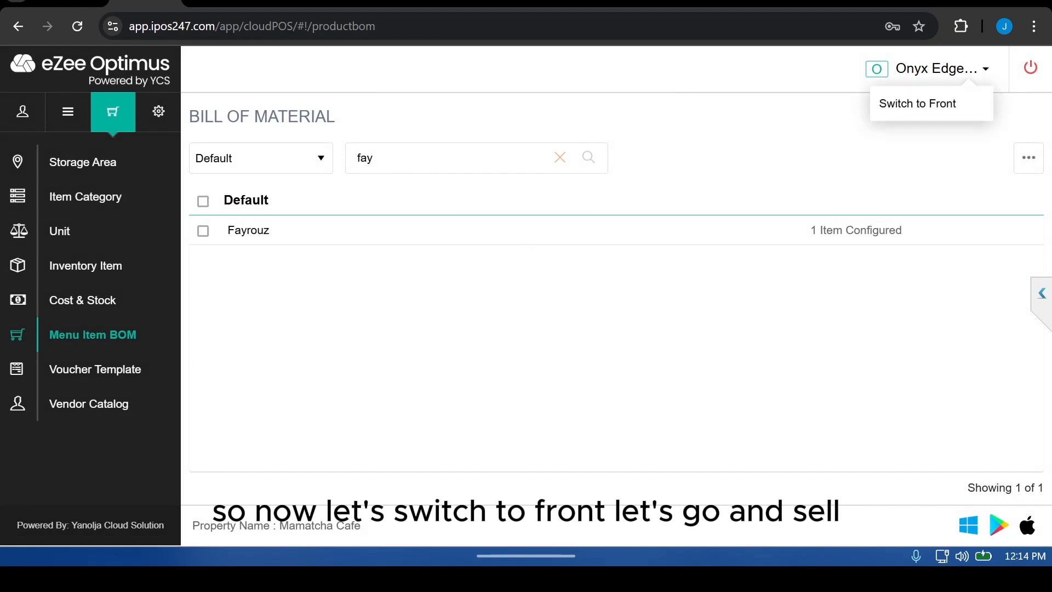
left_click(918, 104)
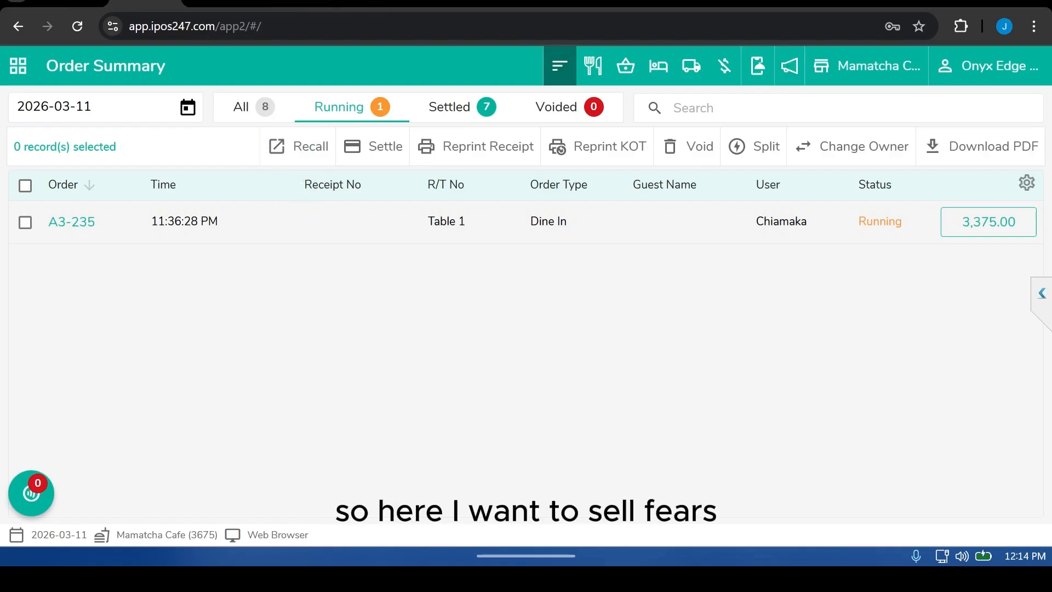
left_click(18, 66)
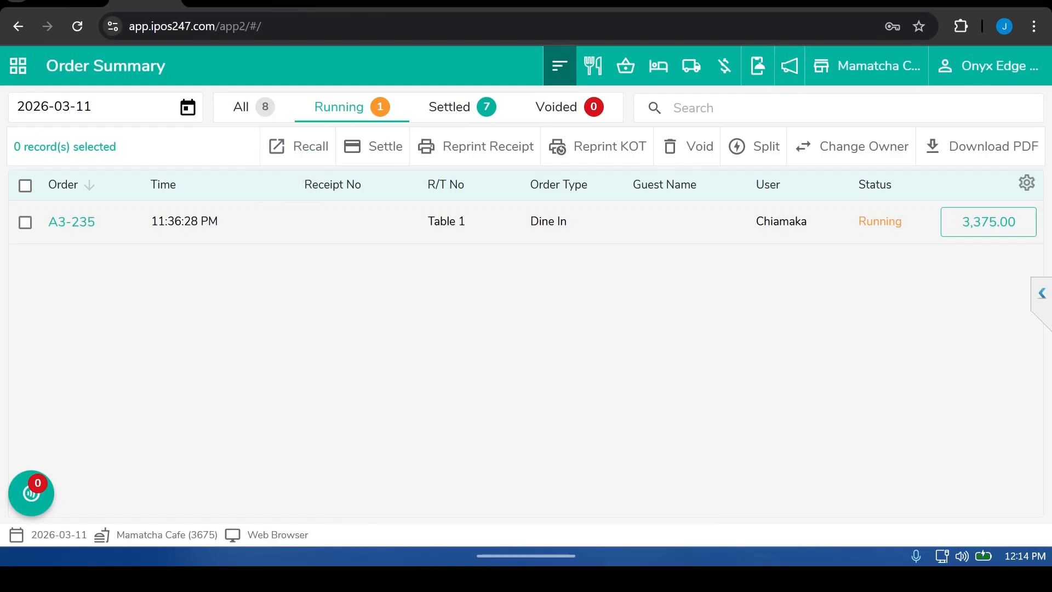
left_click(49, 208)
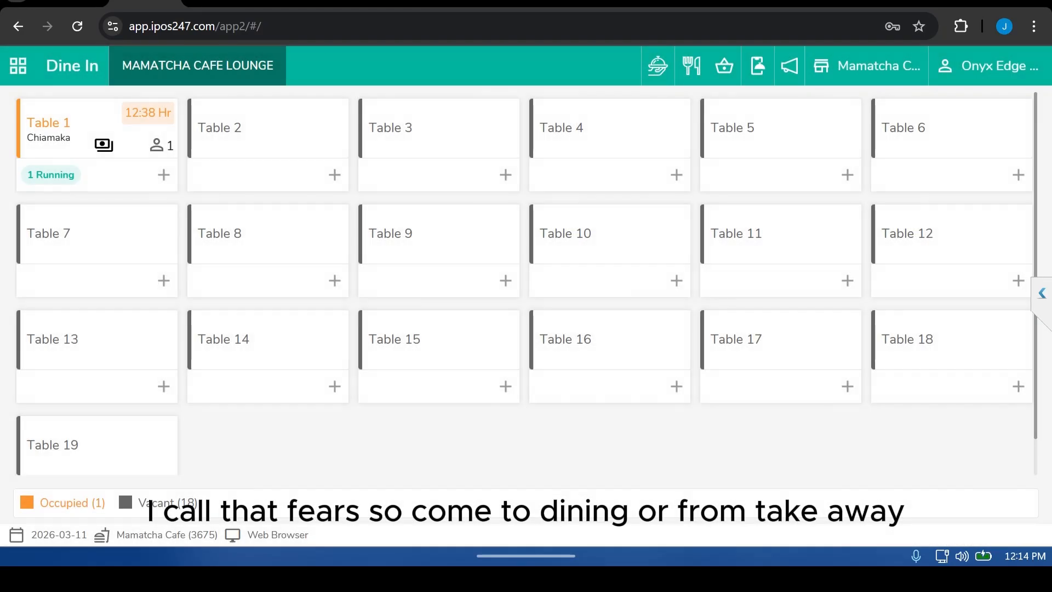
Step: Start a new order on Table 2 with the guest name Training
left_click(267, 128)
left_click(405, 186)
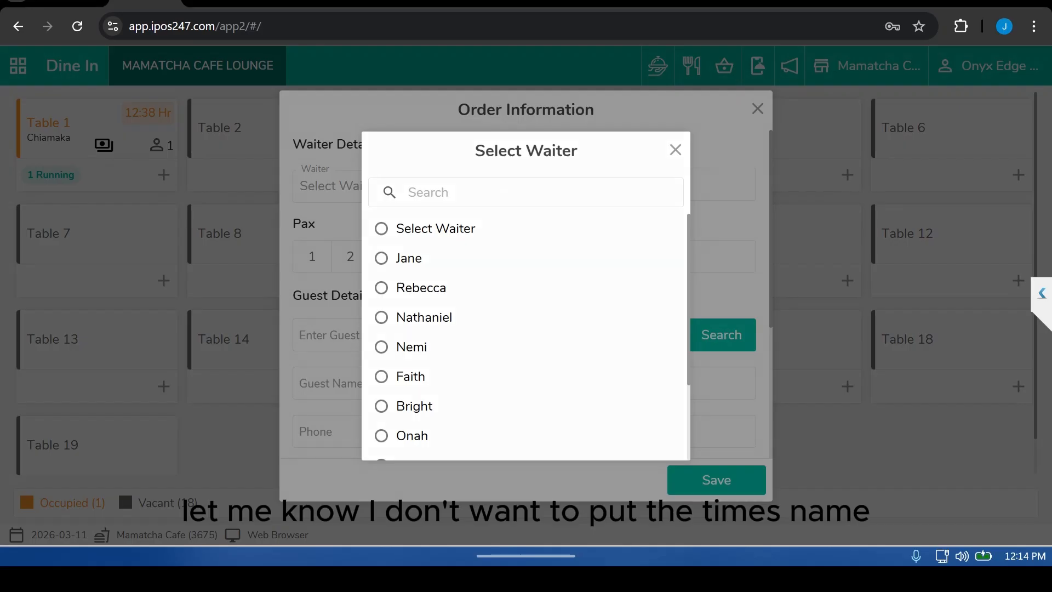
left_click(675, 150)
left_click(405, 383)
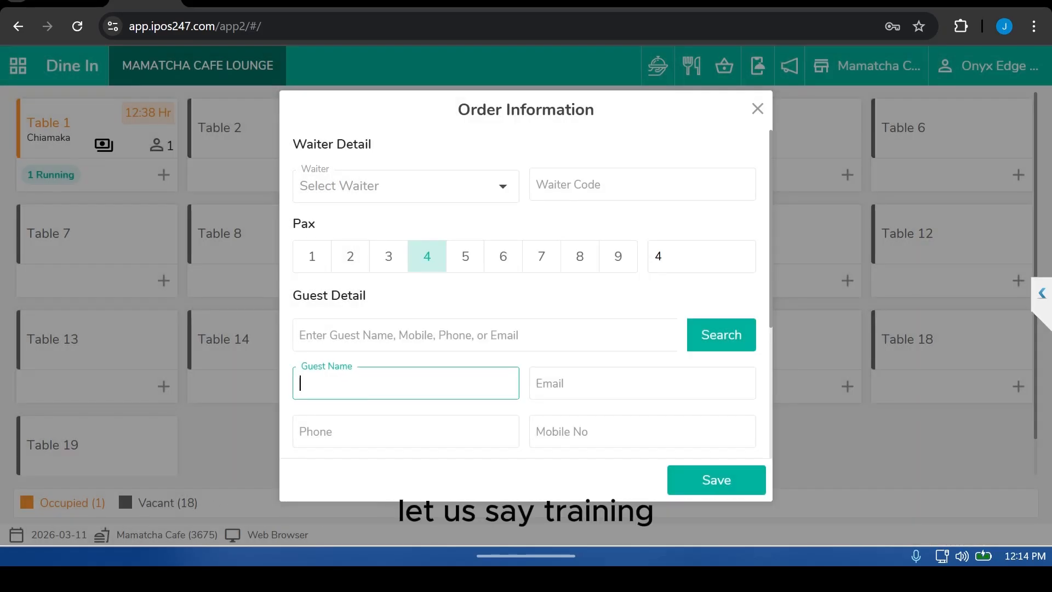
type("Training")
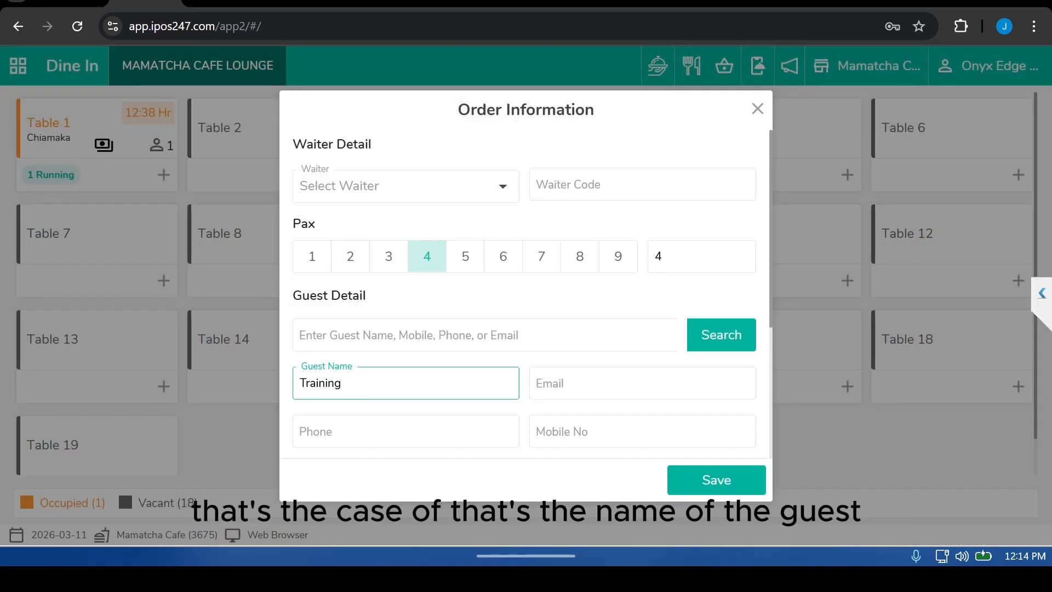
left_click(716, 479)
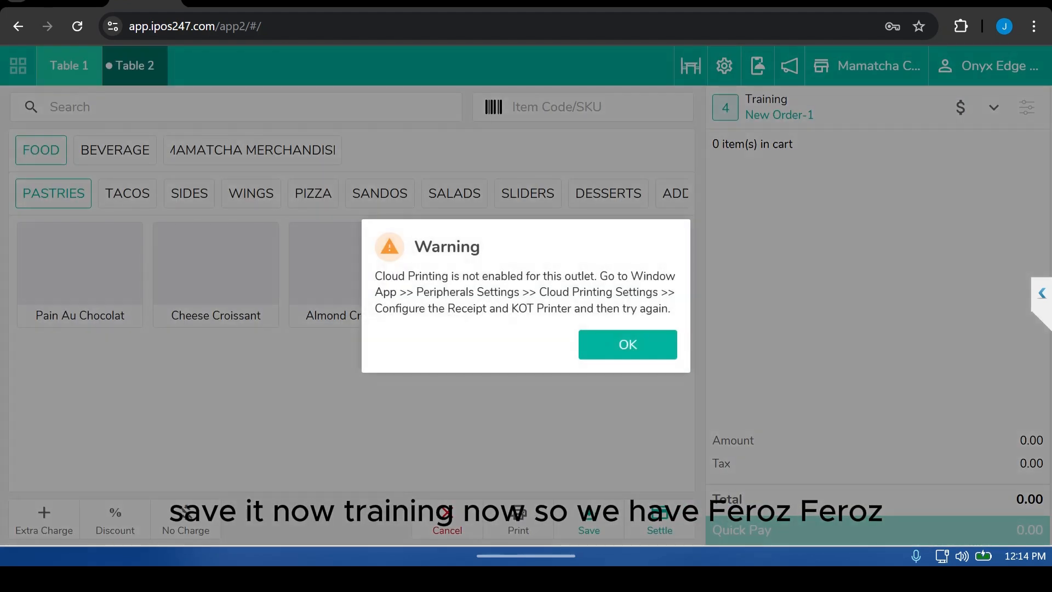
Step: Search the order menu for Fayrouz and add it to the Table 2 cart
left_click(628, 344)
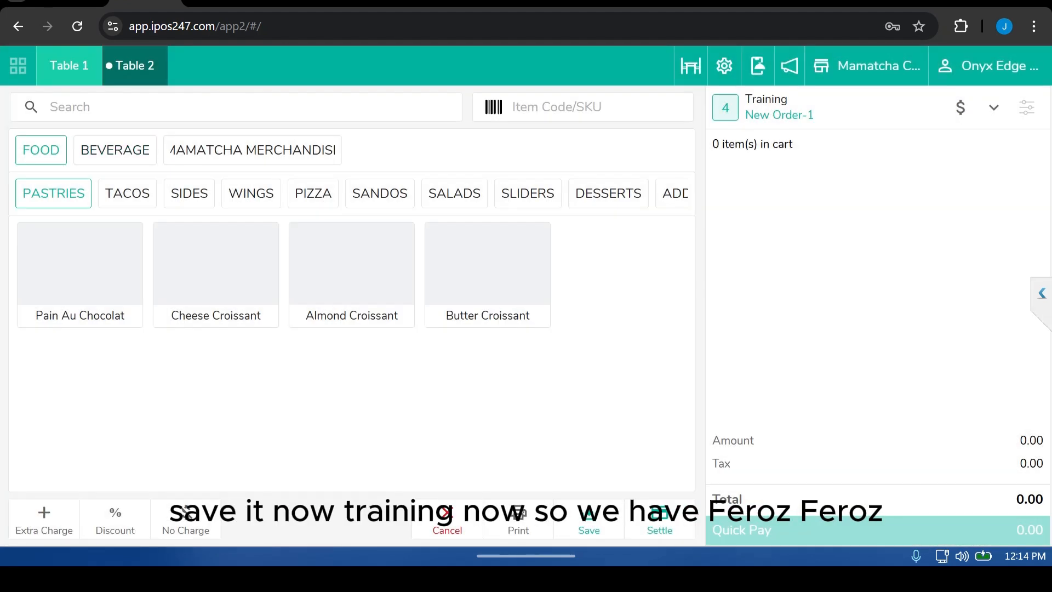
left_click(115, 150)
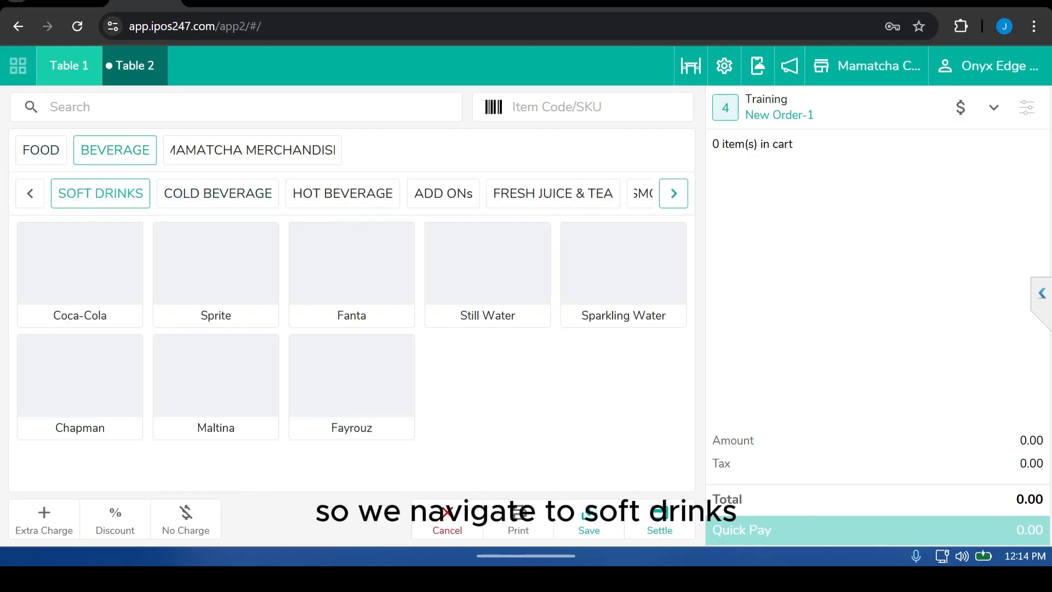
key("Return")
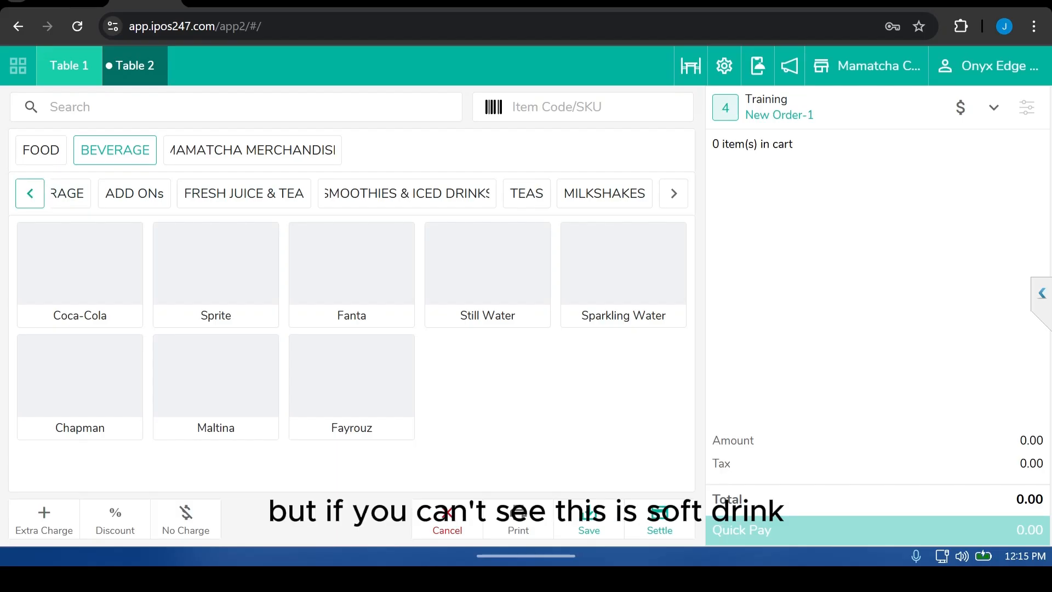
key("Return")
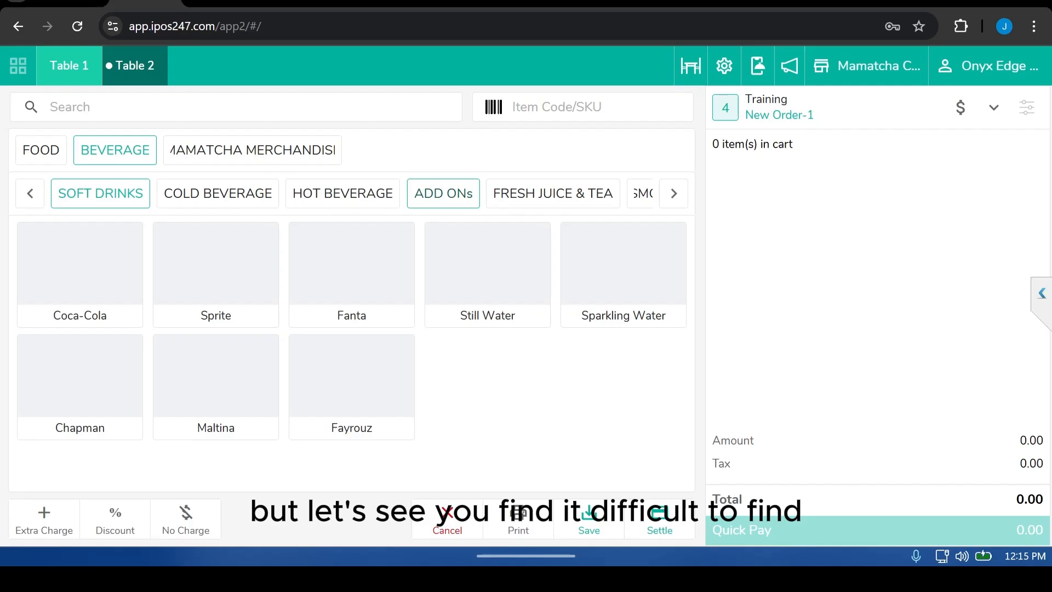
left_click(236, 107)
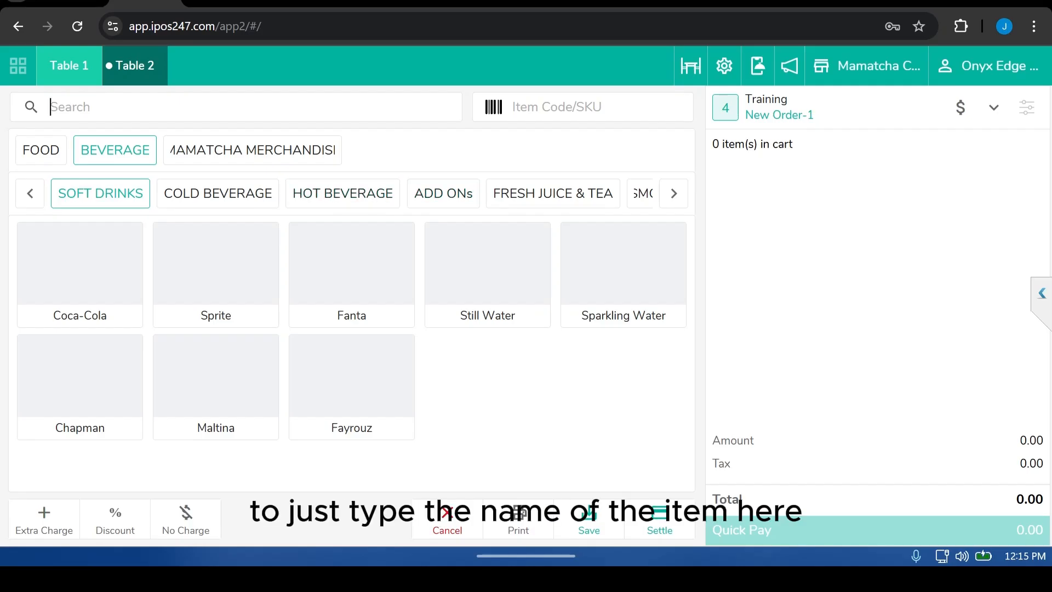
type("fay")
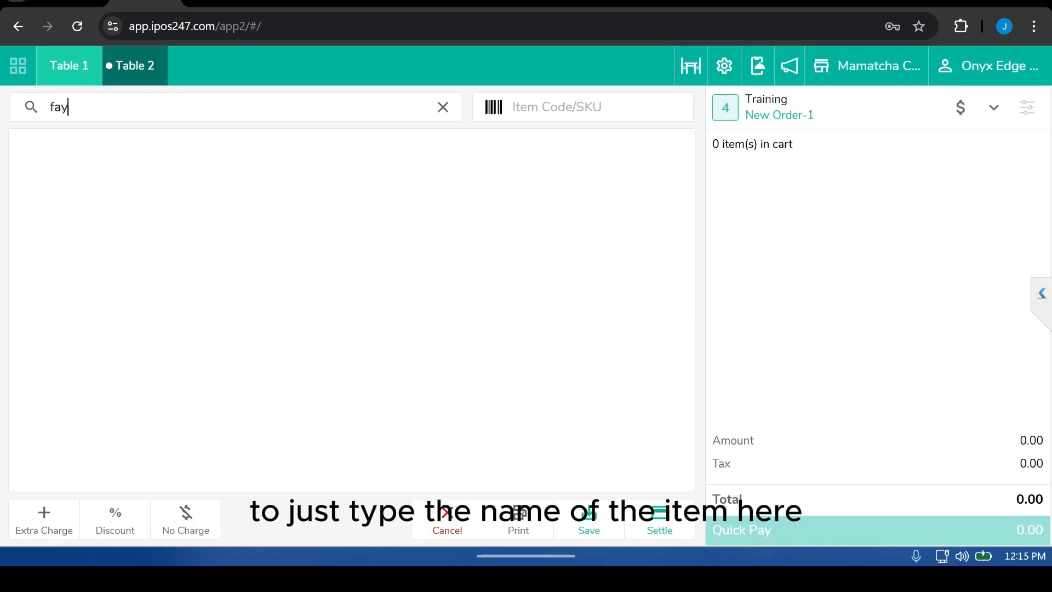
left_click(80, 188)
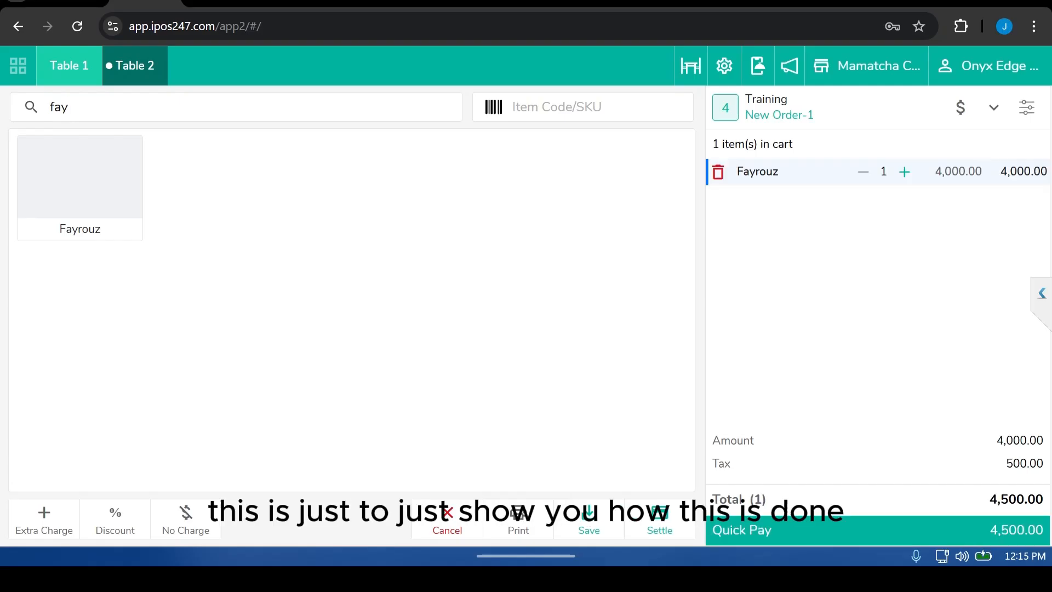
Step: Clear the menu search and increase the Fayrouz quantity in the cart to 7
left_click(235, 107)
left_click(443, 107)
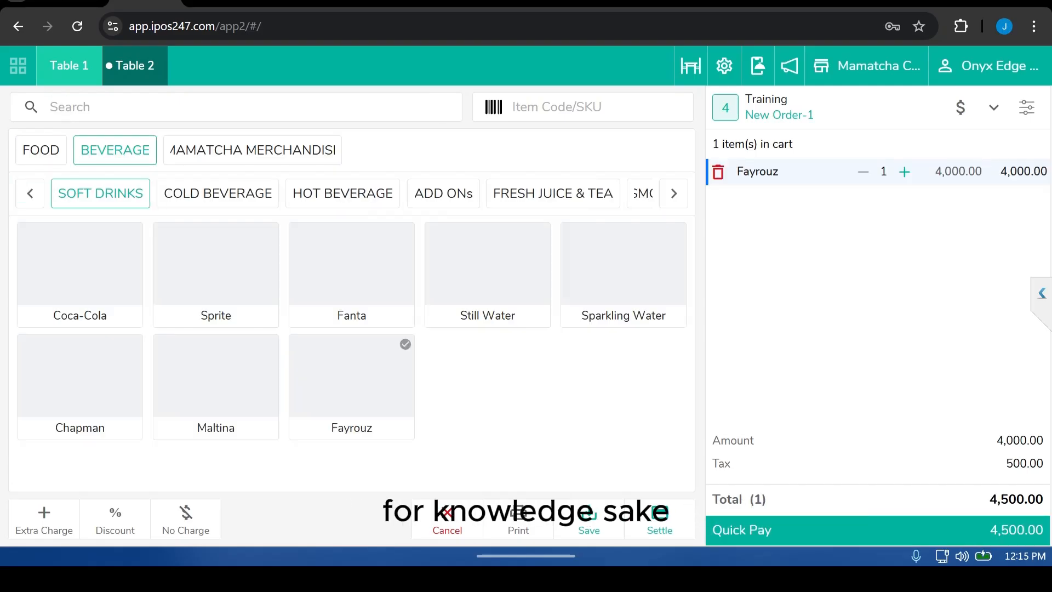
left_click(904, 172)
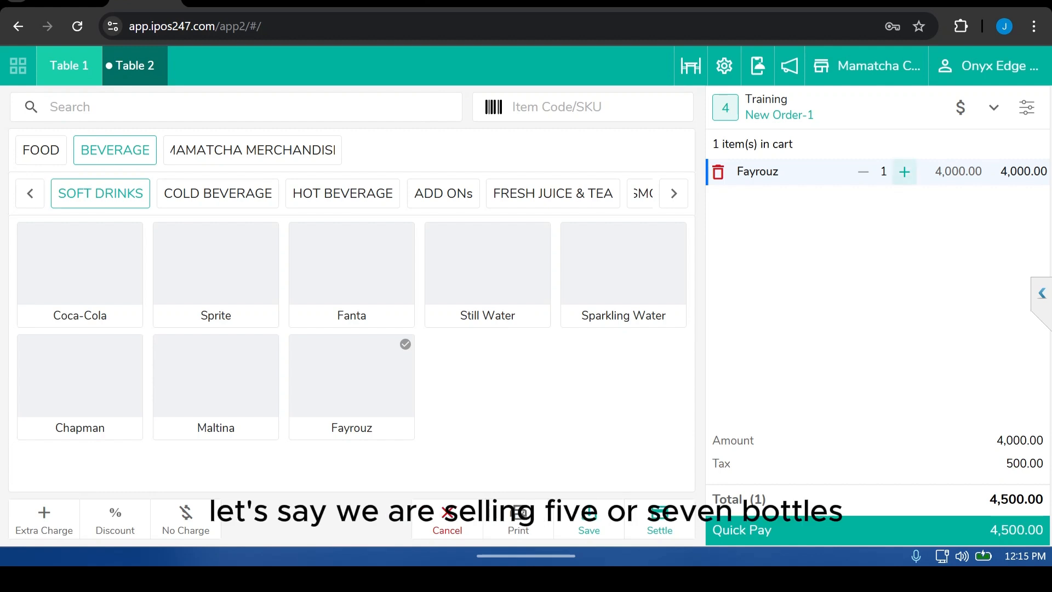
left_click(904, 171)
left_click(904, 171)
left_click(904, 172)
left_click(904, 172)
left_click(904, 171)
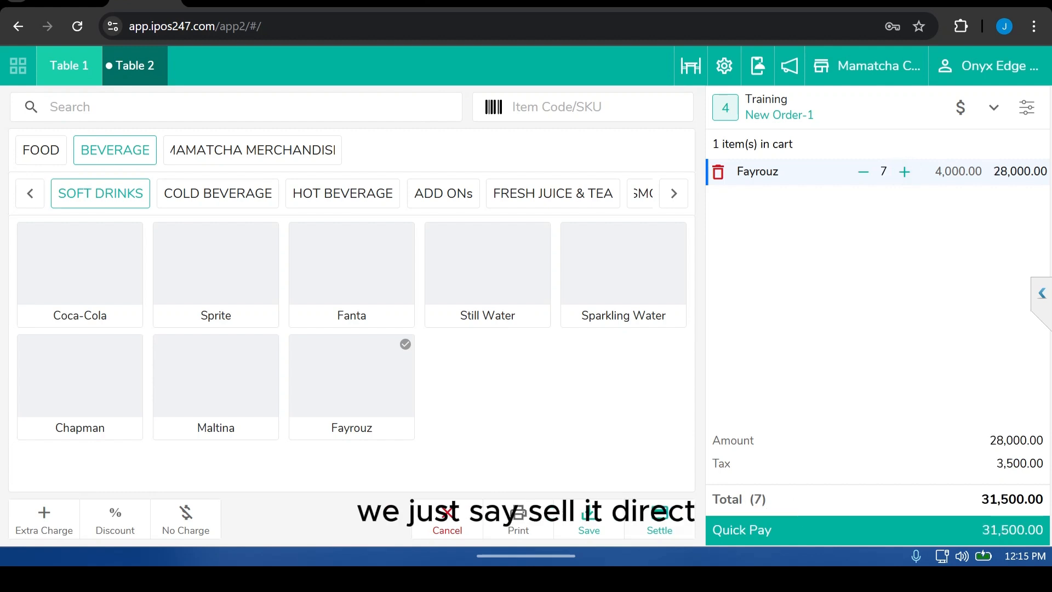
Step: Settle the Table 2 order by paying the 31,500.00 total in cash, then dismiss the cloud printing warning
left_click(660, 521)
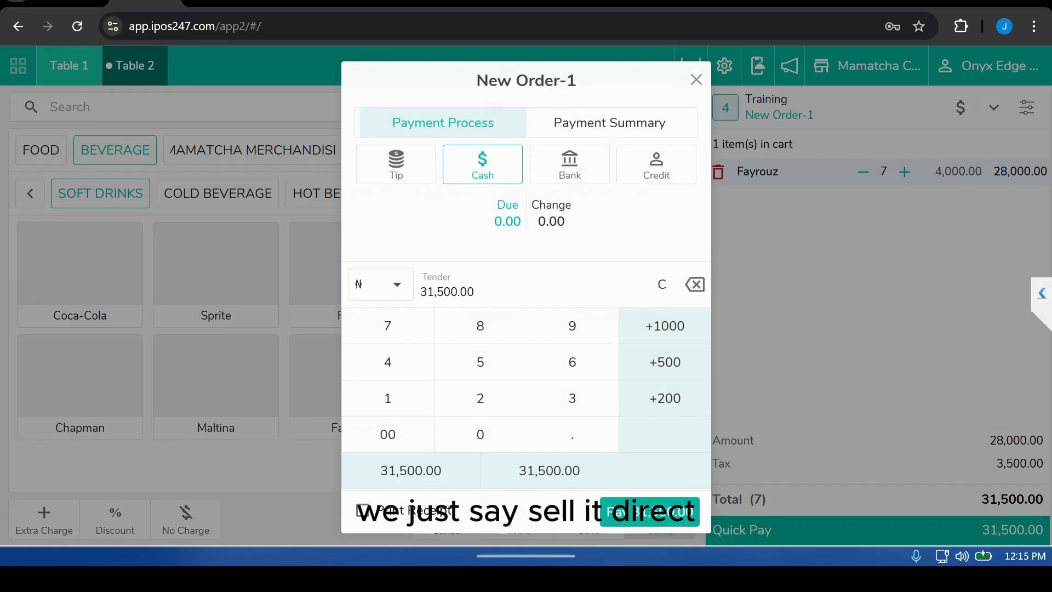
left_click(649, 511)
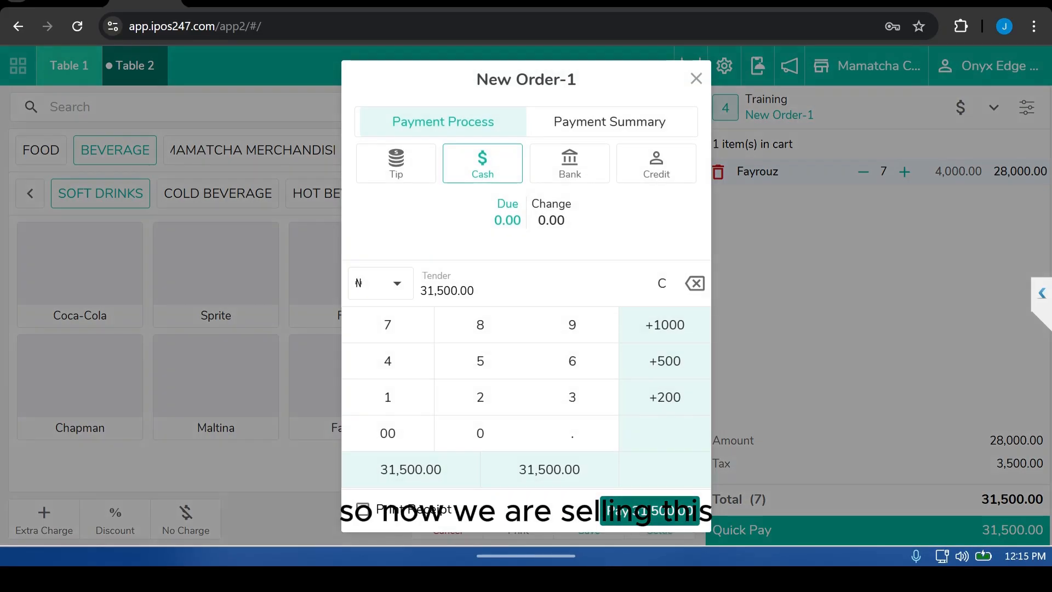
left_click(628, 328)
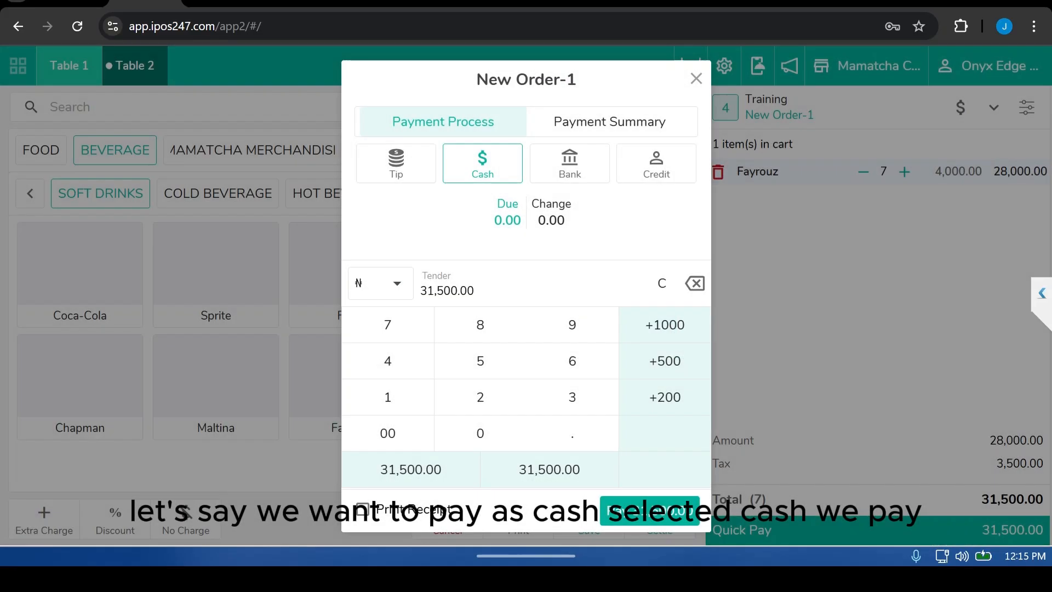
left_click(482, 163)
left_click(649, 511)
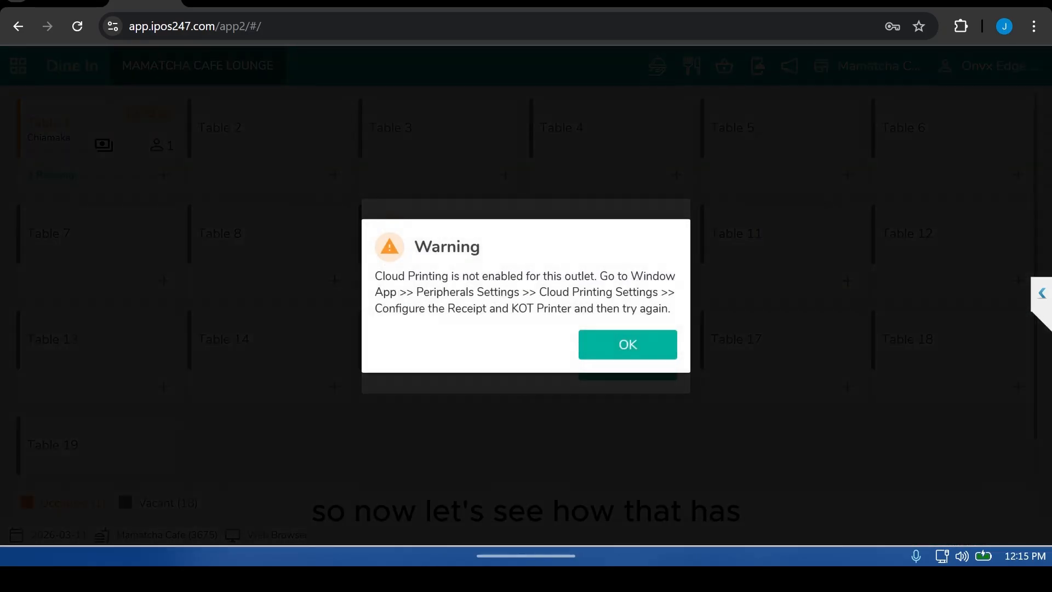
left_click(627, 344)
left_click(628, 345)
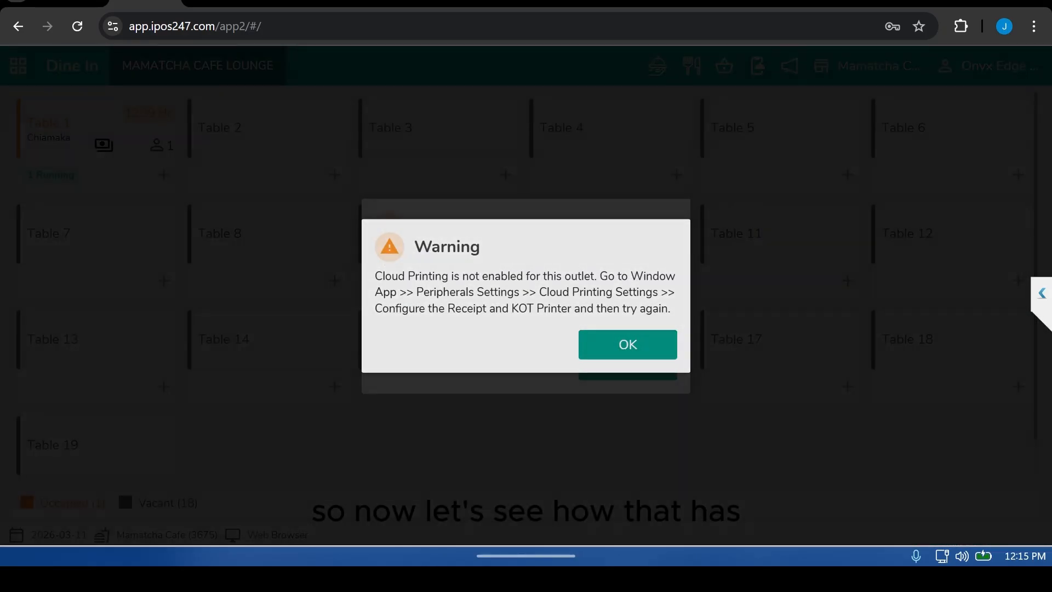
left_click(628, 344)
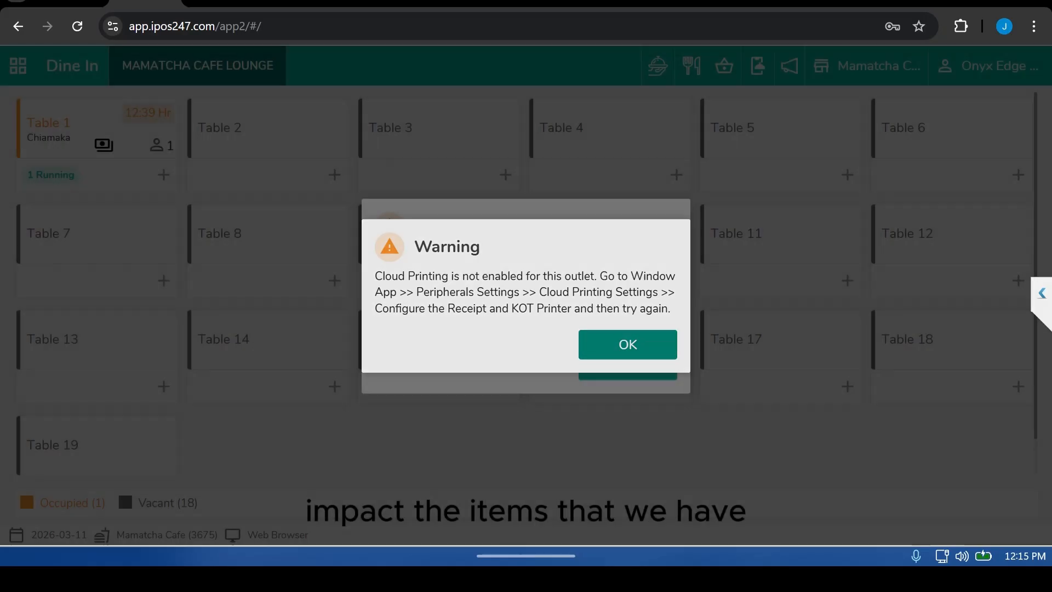
left_click(627, 344)
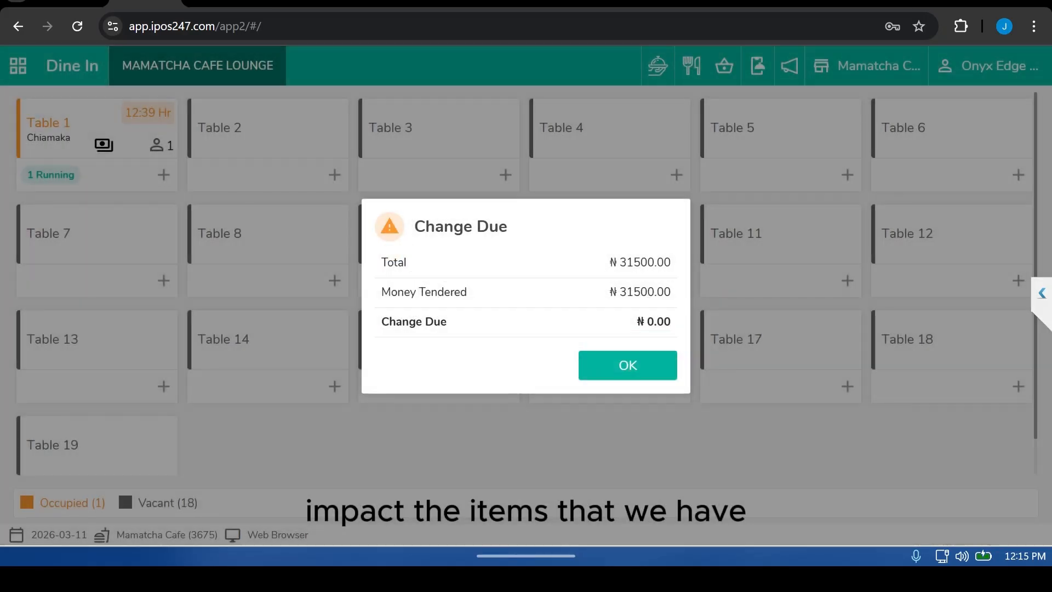
left_click(628, 365)
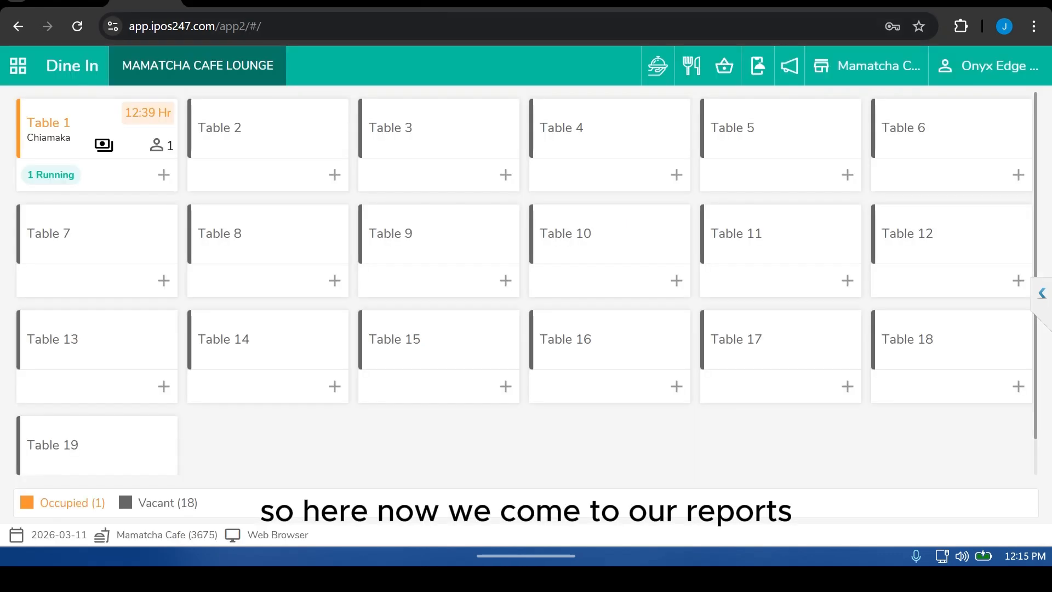
Step: Open Reports and search for con to open the Menu Item Consumption Detail report
left_click(18, 66)
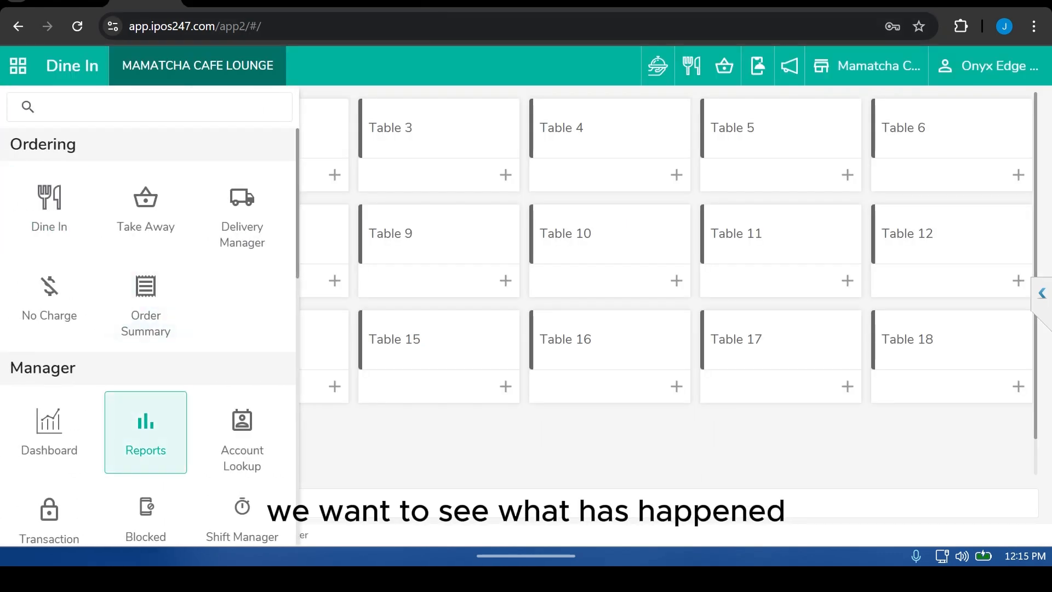
left_click(145, 433)
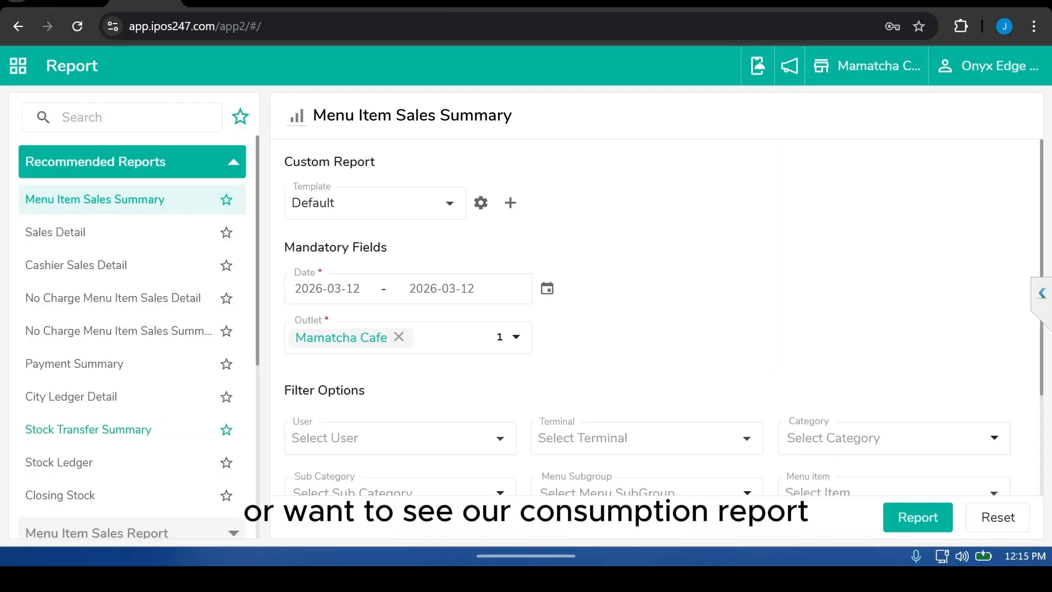
left_click(132, 162)
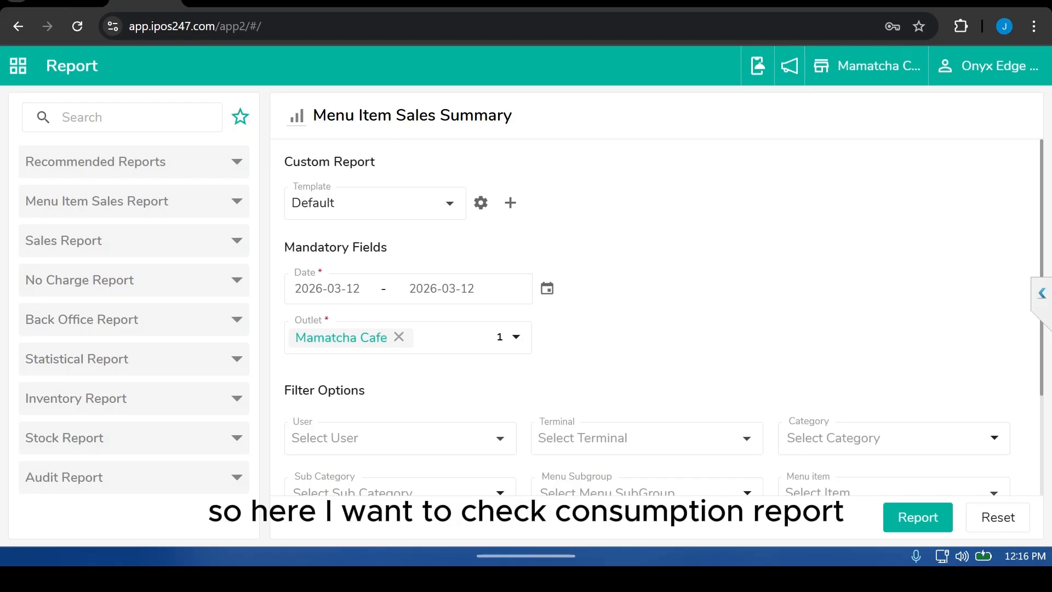
type("con")
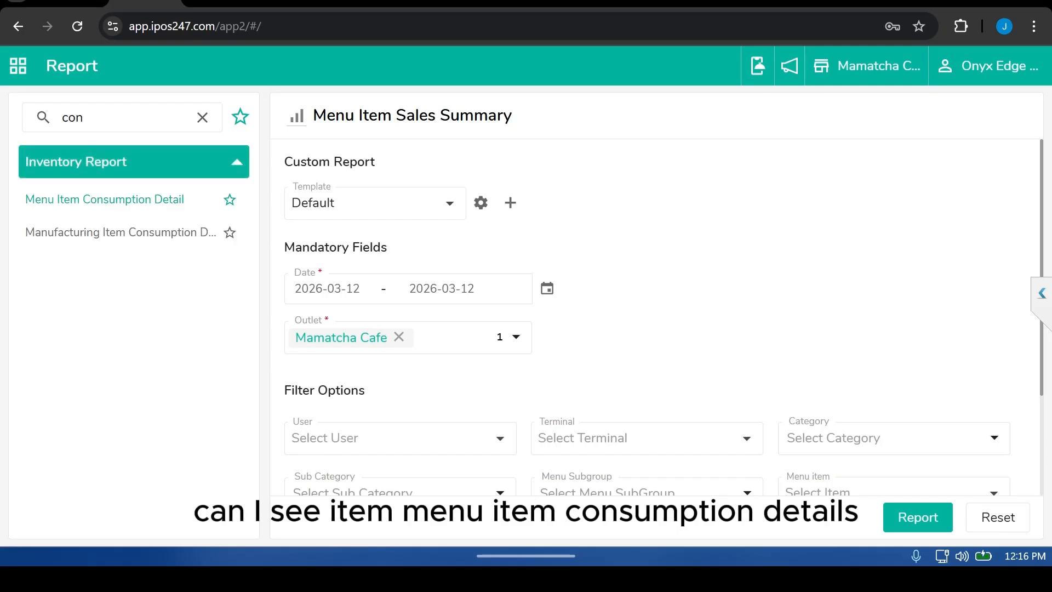
left_click(104, 199)
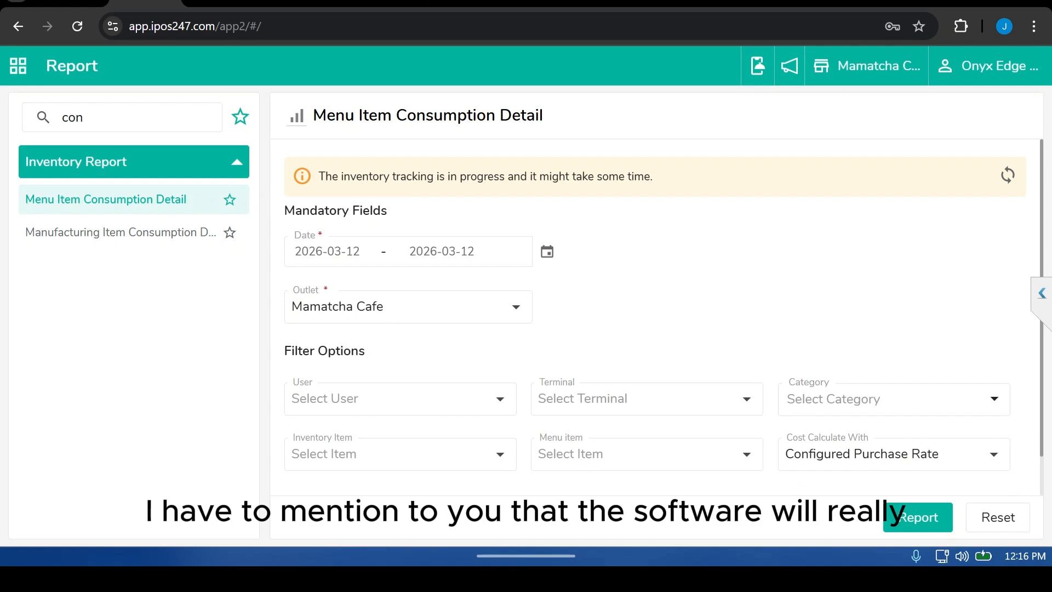
Step: Set the report's start date to 2026-03-11 and cost calculation to Last Purchase Rate
left_click(327, 251)
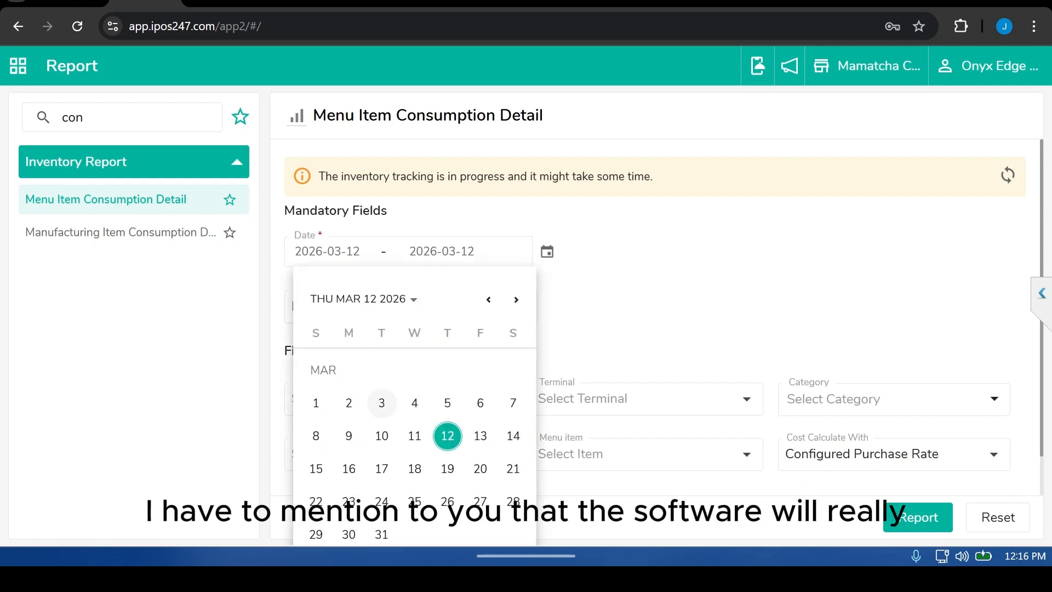
left_click(413, 434)
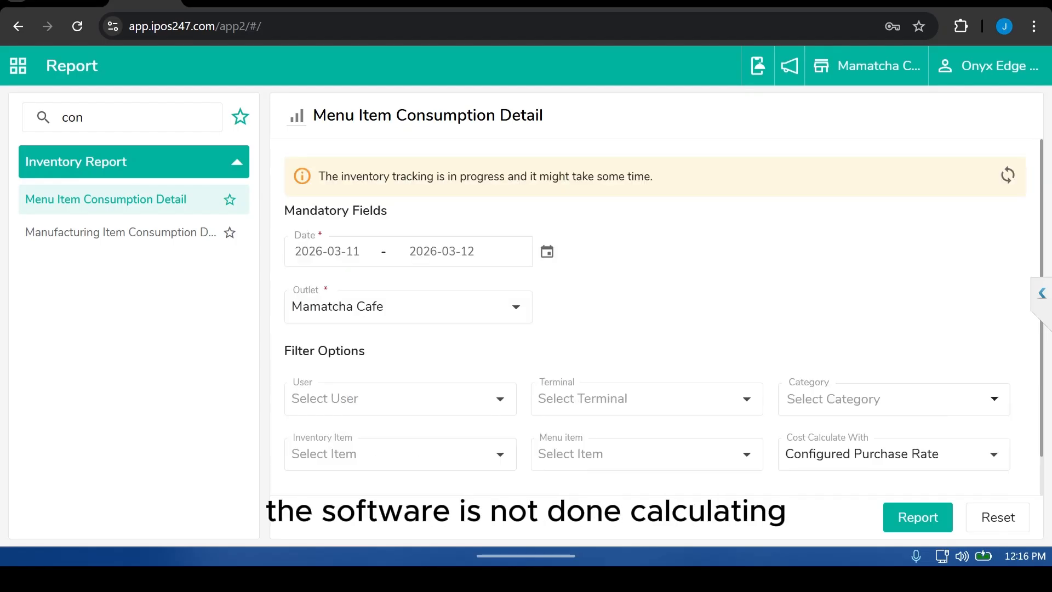
left_click(893, 454)
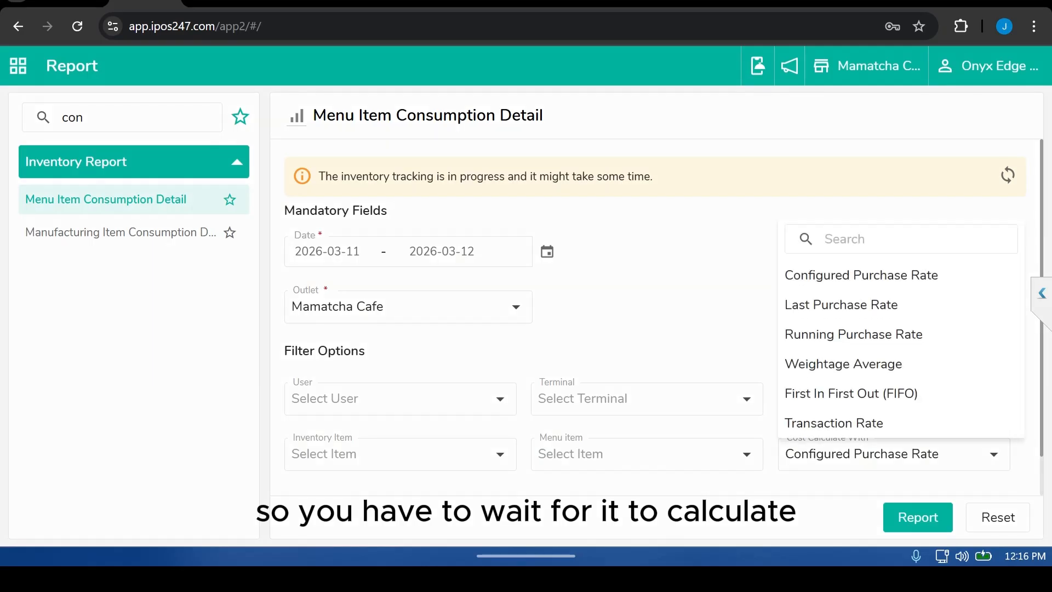
left_click(841, 305)
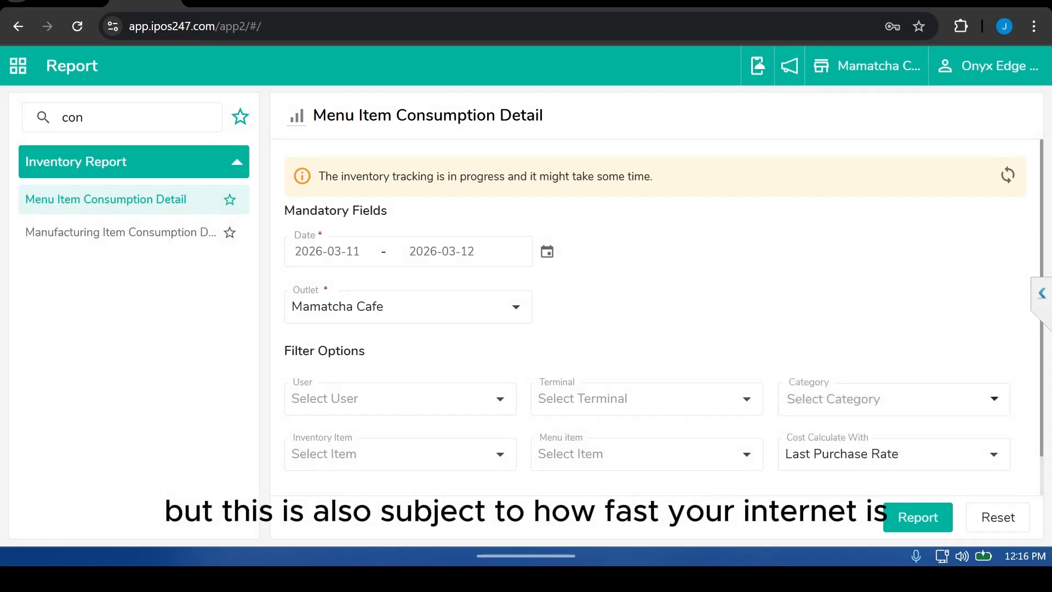
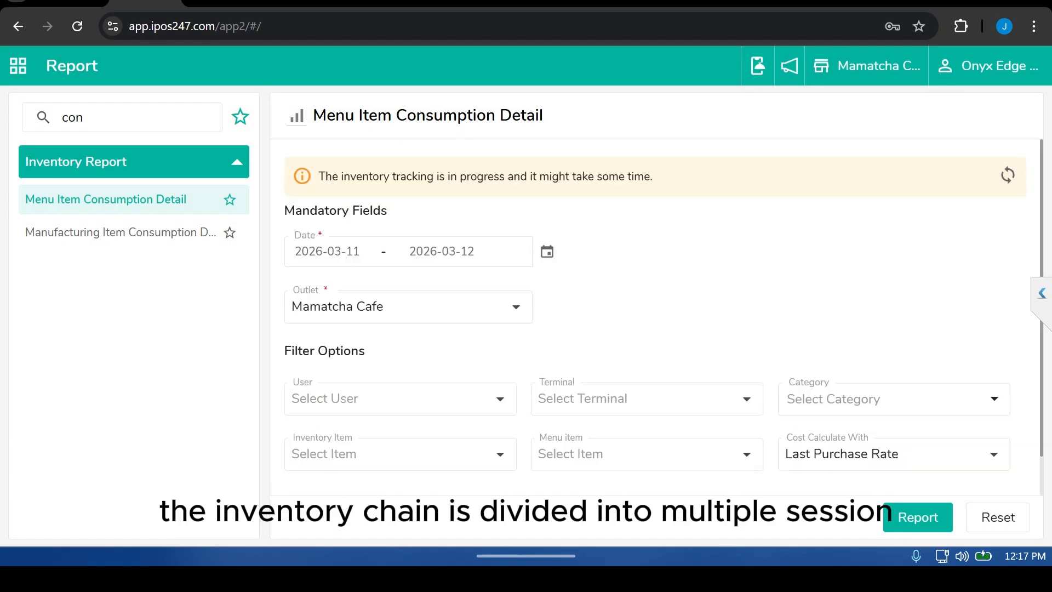
left_click(18, 66)
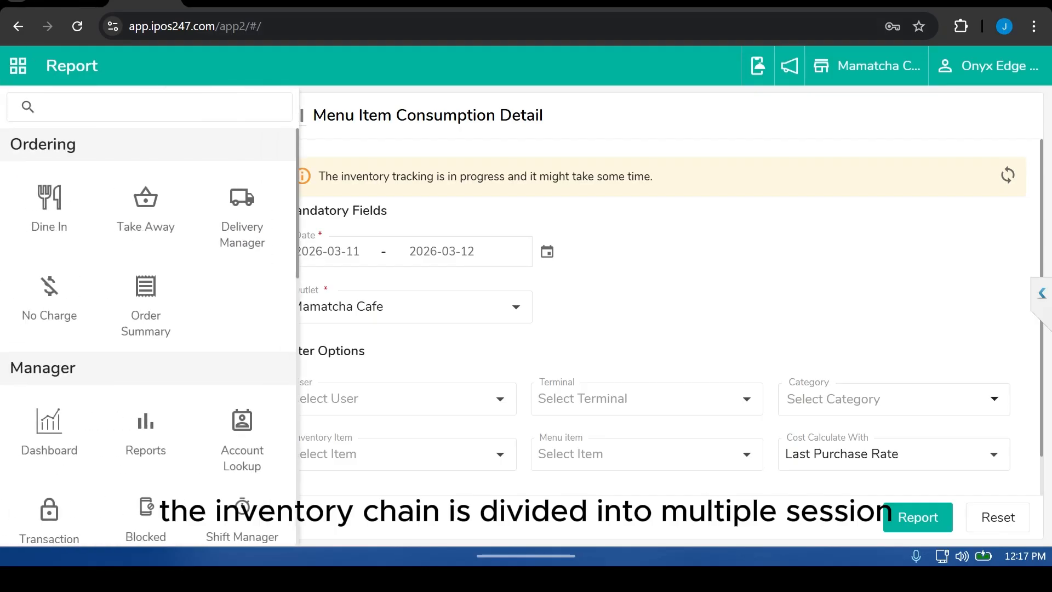
scroll(145, 277, "down", 5)
scroll(49, 274, "down", 5)
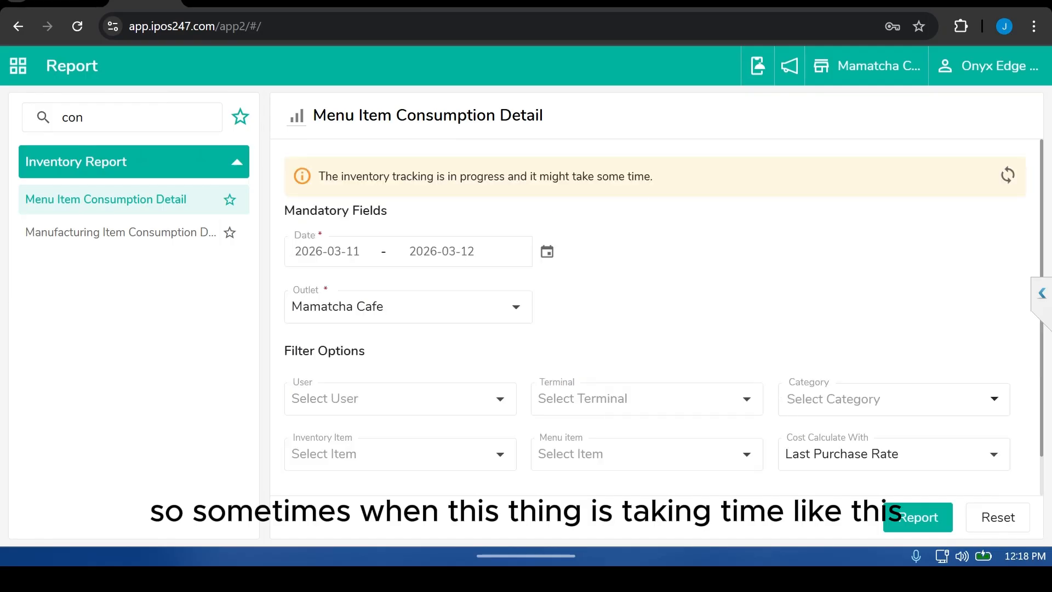
Step: Sign out and sign back in with the admin user name, account password and restaurant code, then ignore the Day Close warnings
left_click(990, 66)
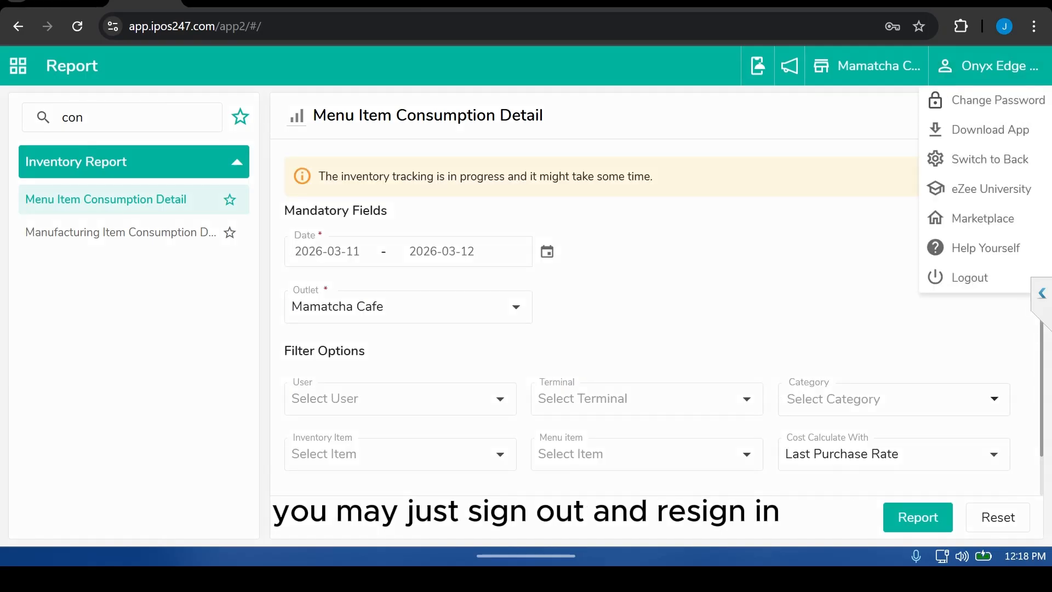
left_click(969, 277)
left_click(628, 328)
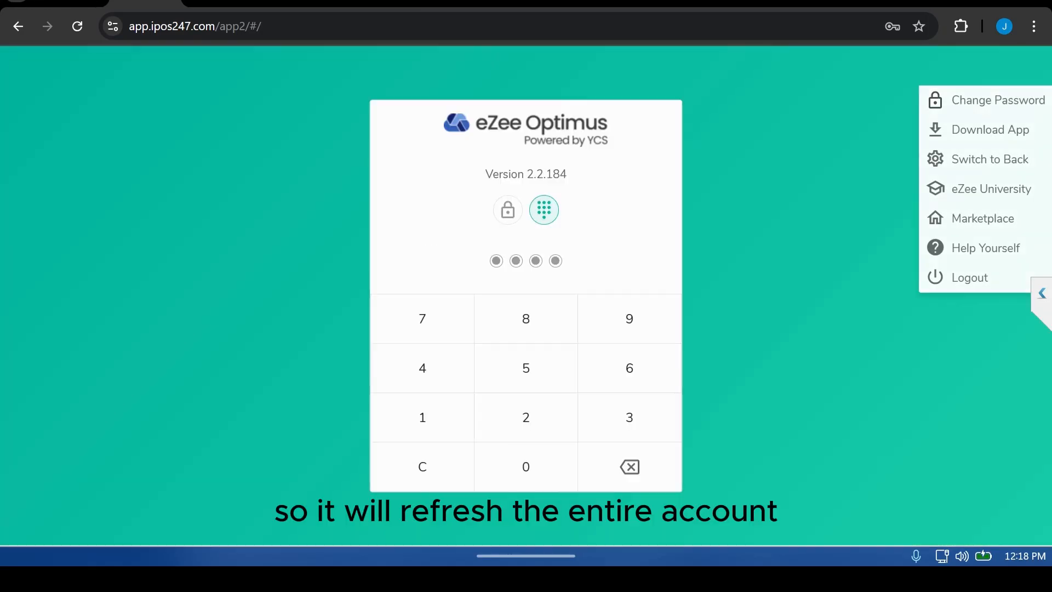
left_click(526, 273)
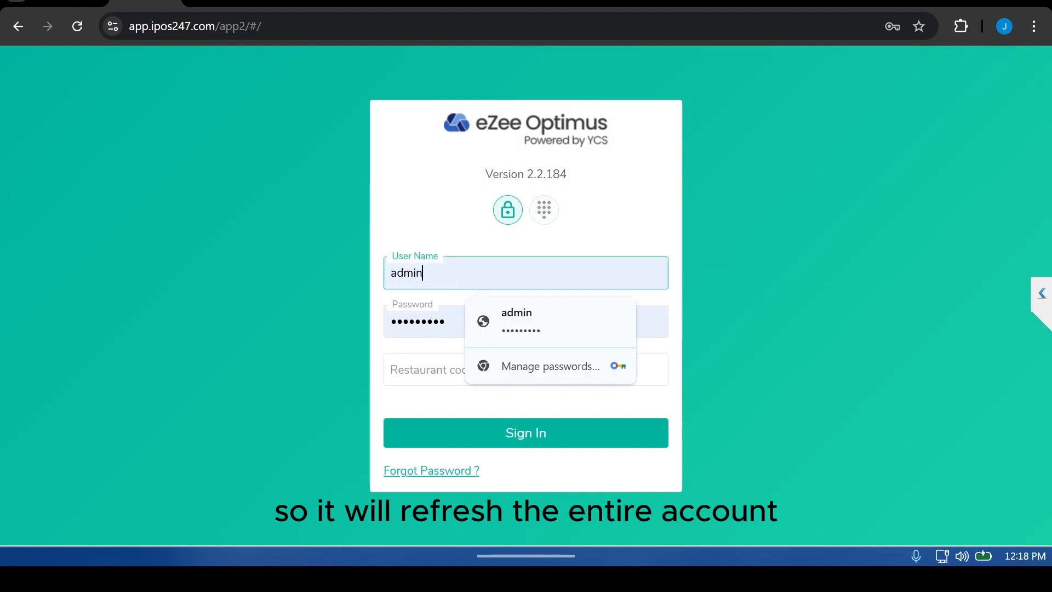
key("Tab")
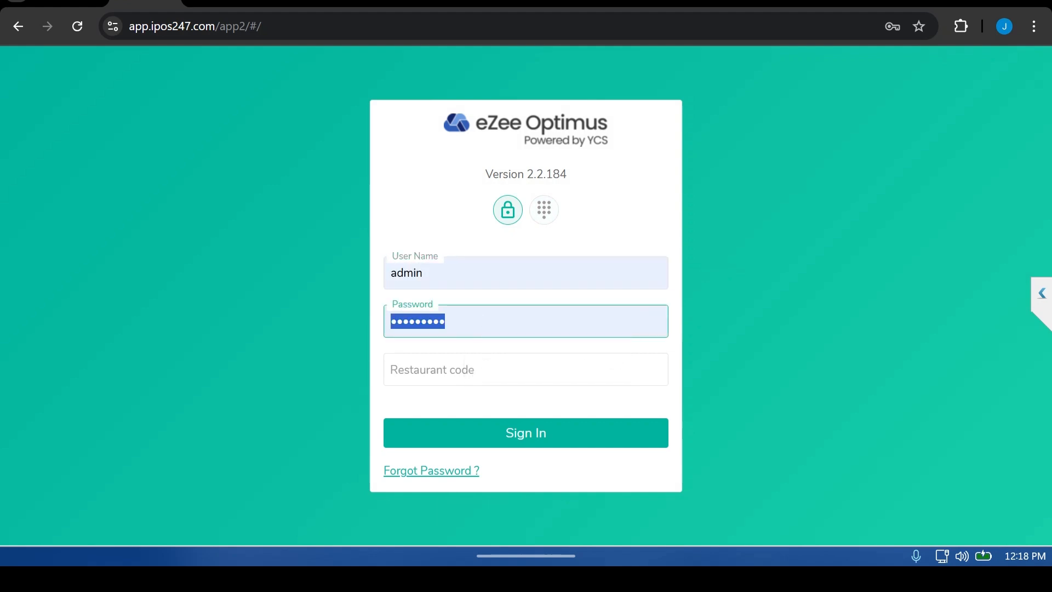
type("••••")
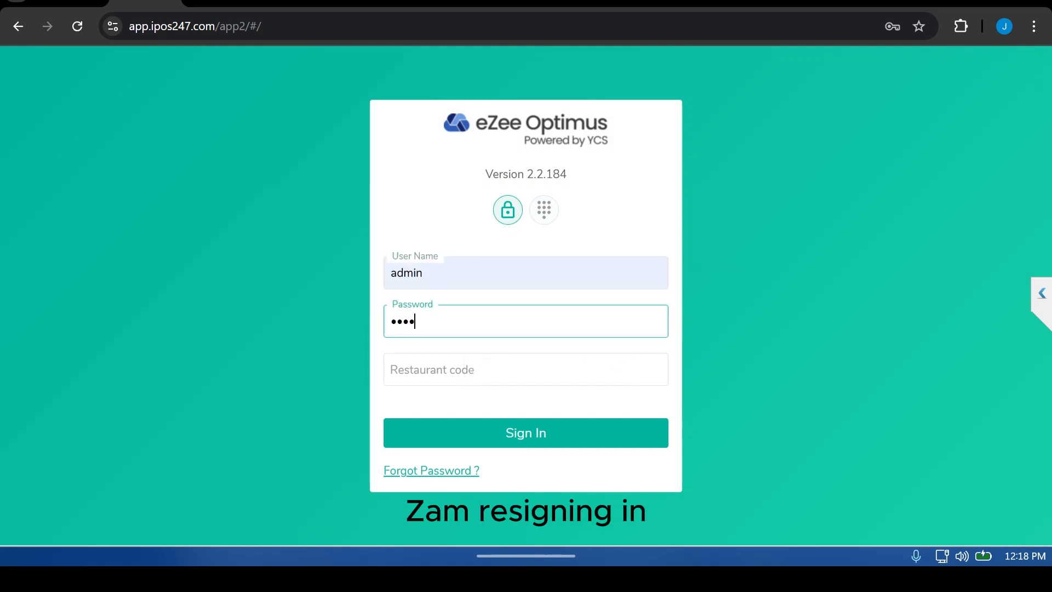
type("••••")
key("Tab")
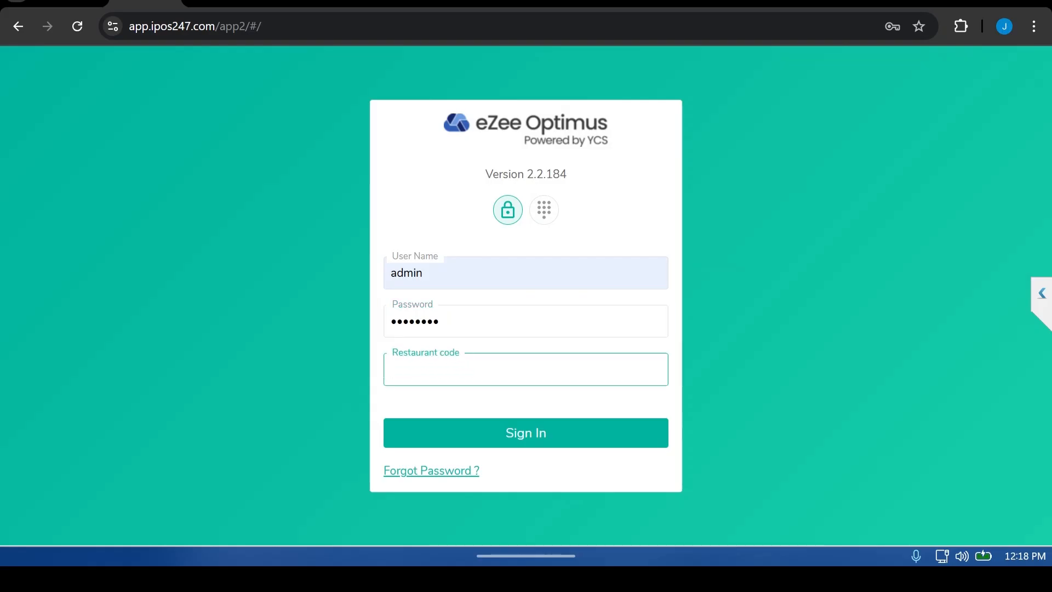
type("3675")
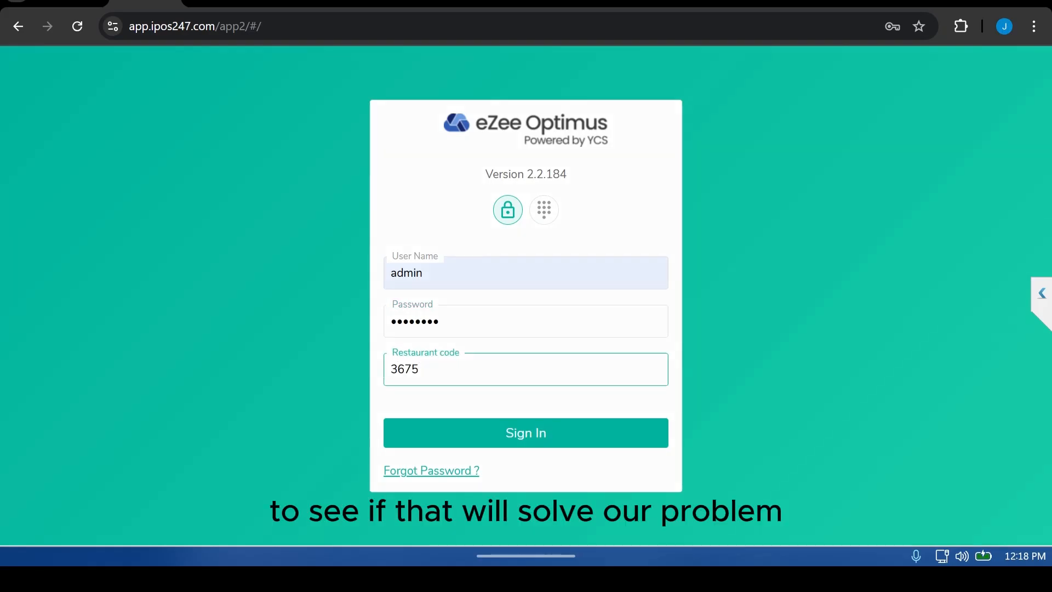
key("Return")
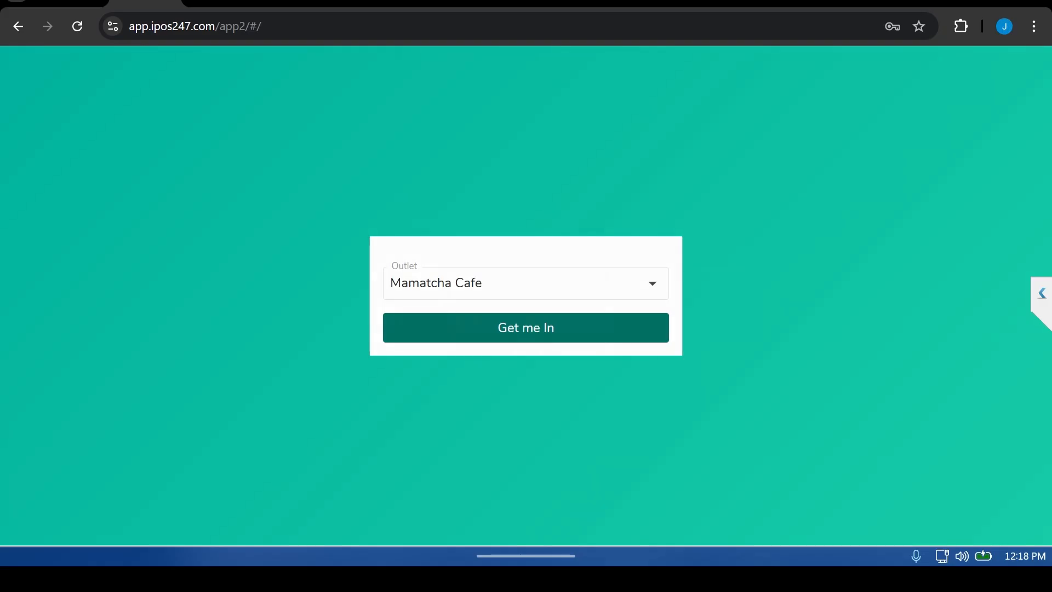
left_click(526, 327)
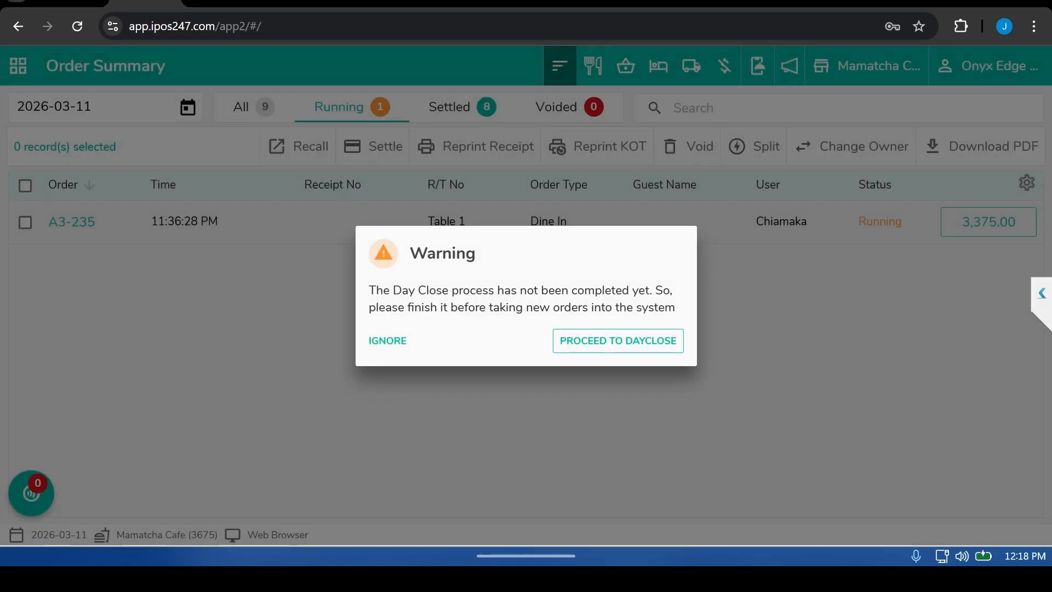
left_click(388, 341)
left_click(397, 332)
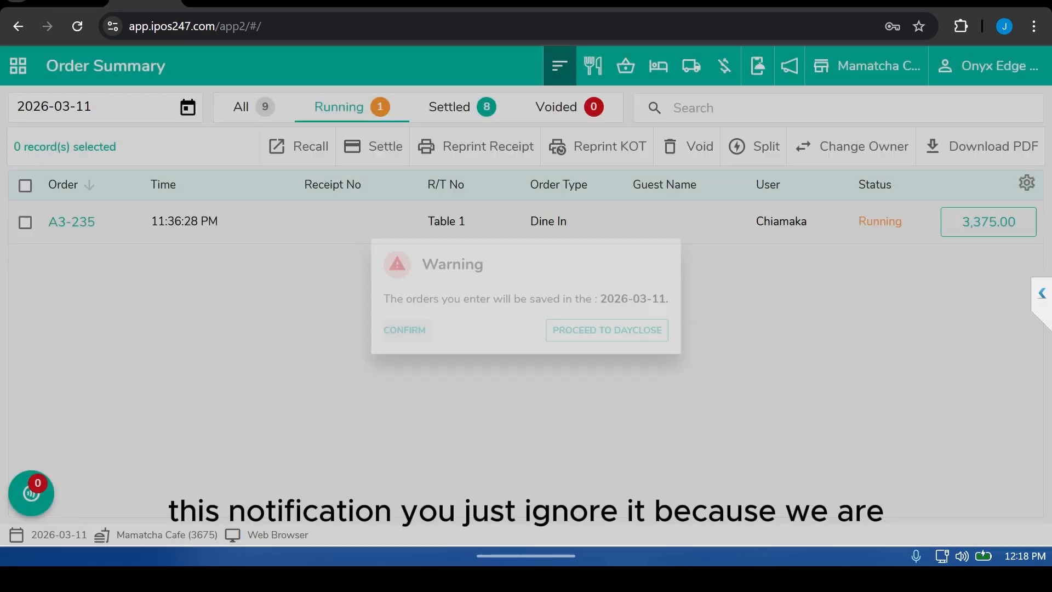
Step: Open Reports and search for con to open the Menu Item Consumption Detail report
left_click(18, 65)
left_click(18, 66)
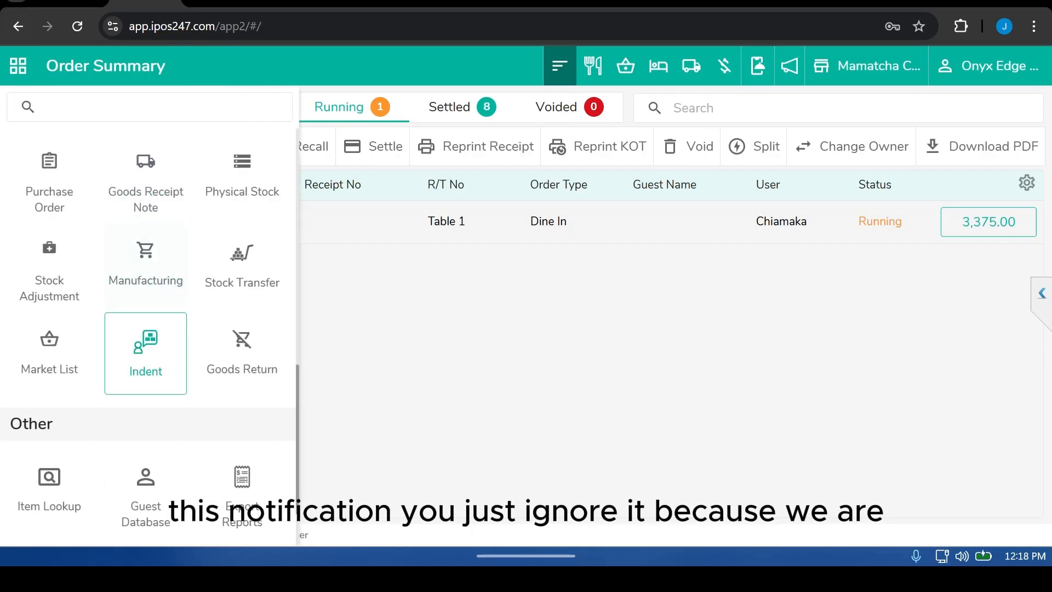
scroll(148, 329, "down", 2)
scroll(148, 329, "up", 5)
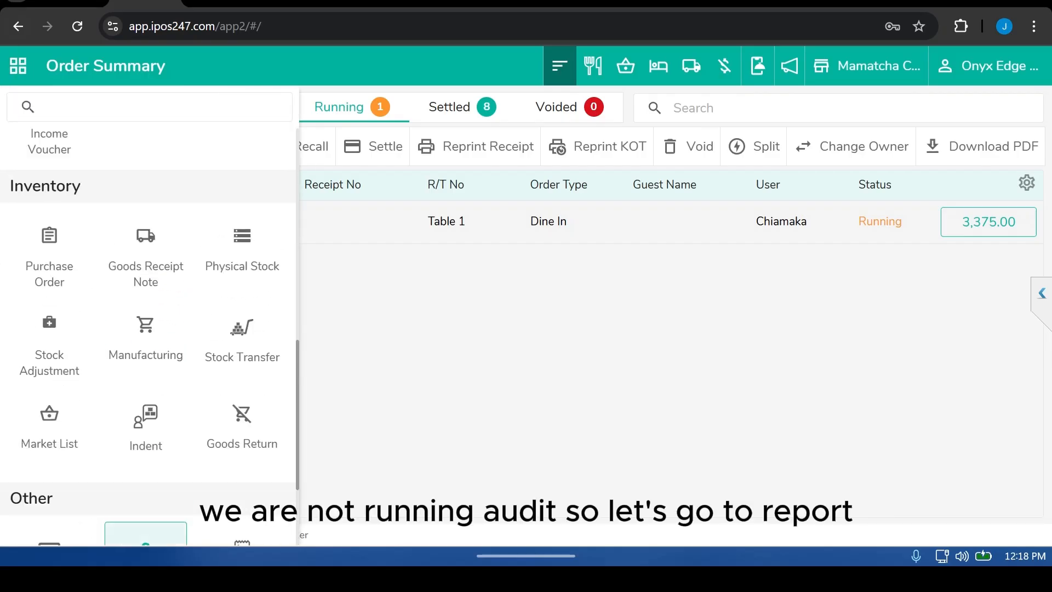
scroll(145, 520, "up", 5)
left_click(146, 266)
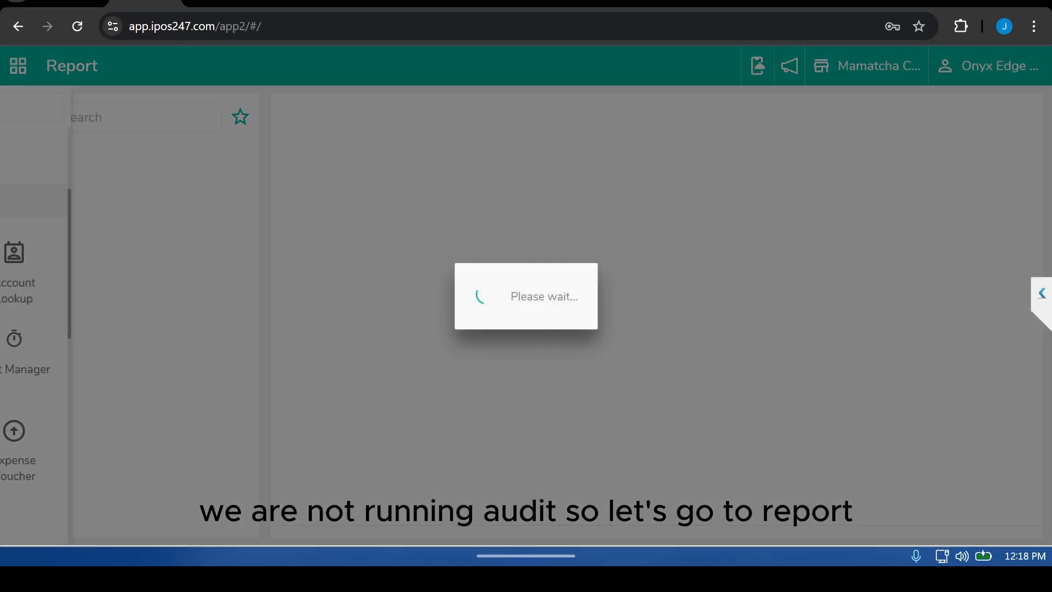
type("con")
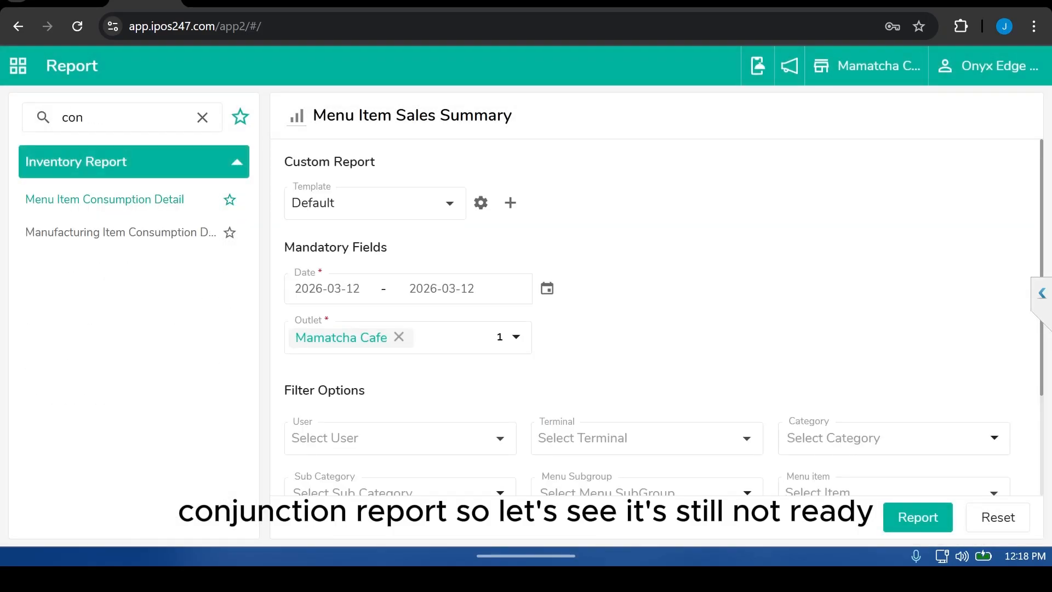
left_click(106, 199)
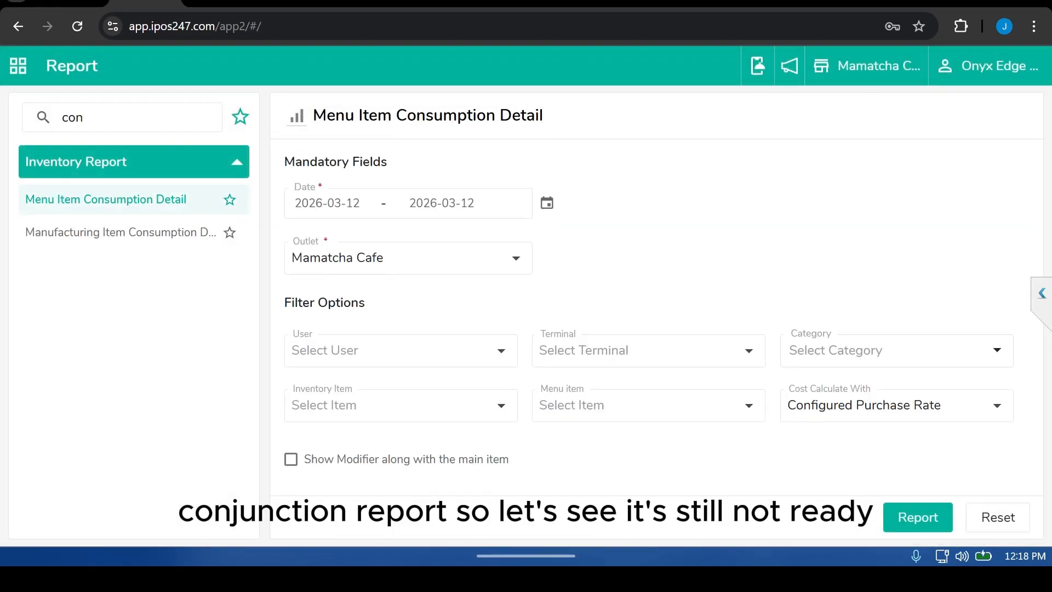
Step: Set the report's start date to 2026-03-11
left_click(327, 251)
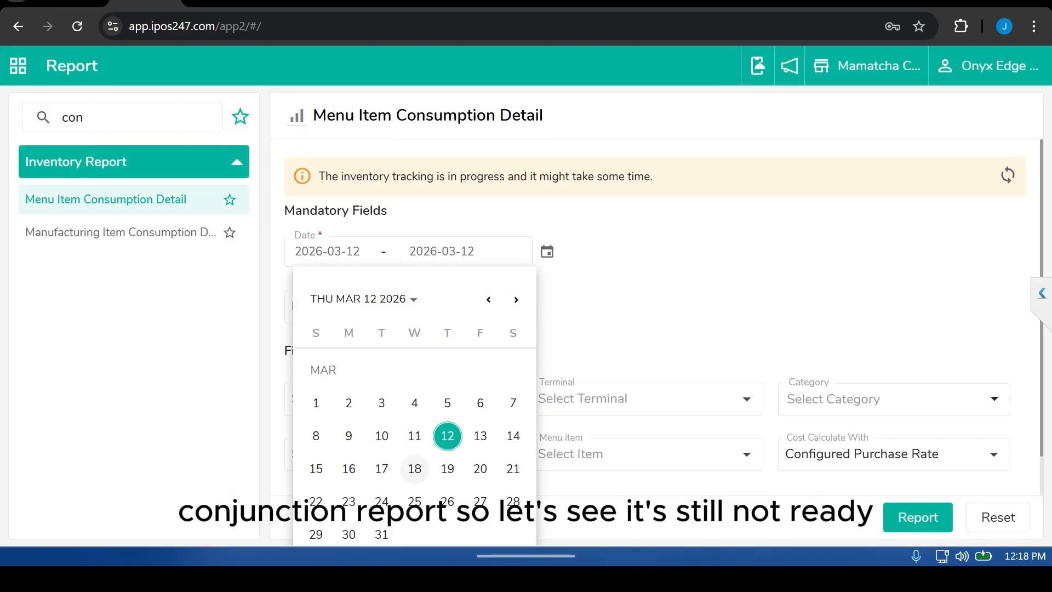
left_click(415, 436)
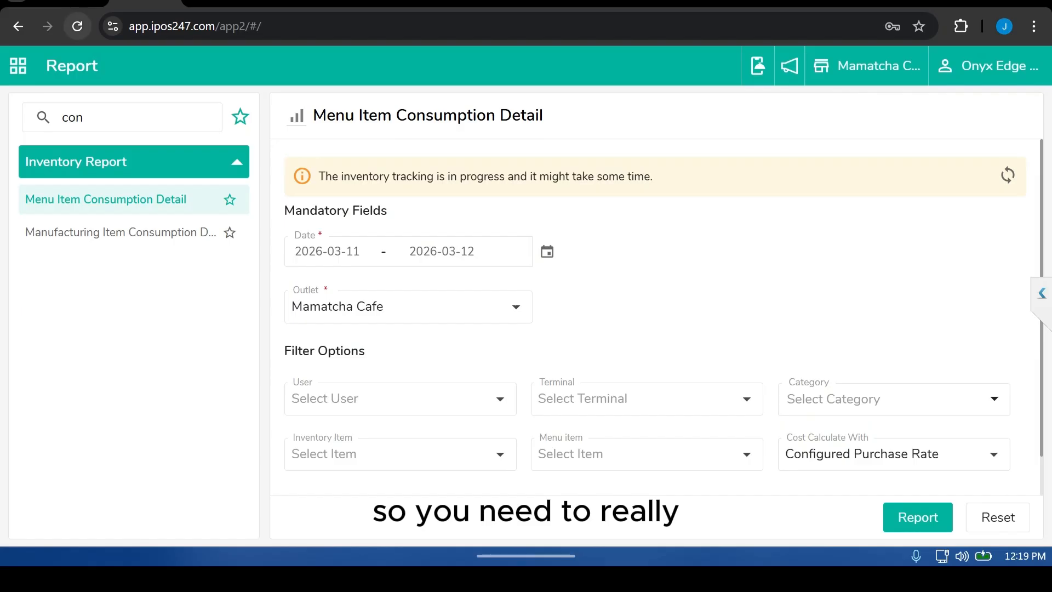
Step: Reload the page, ignore the Day Close warning and confirm the order date
left_click(77, 26)
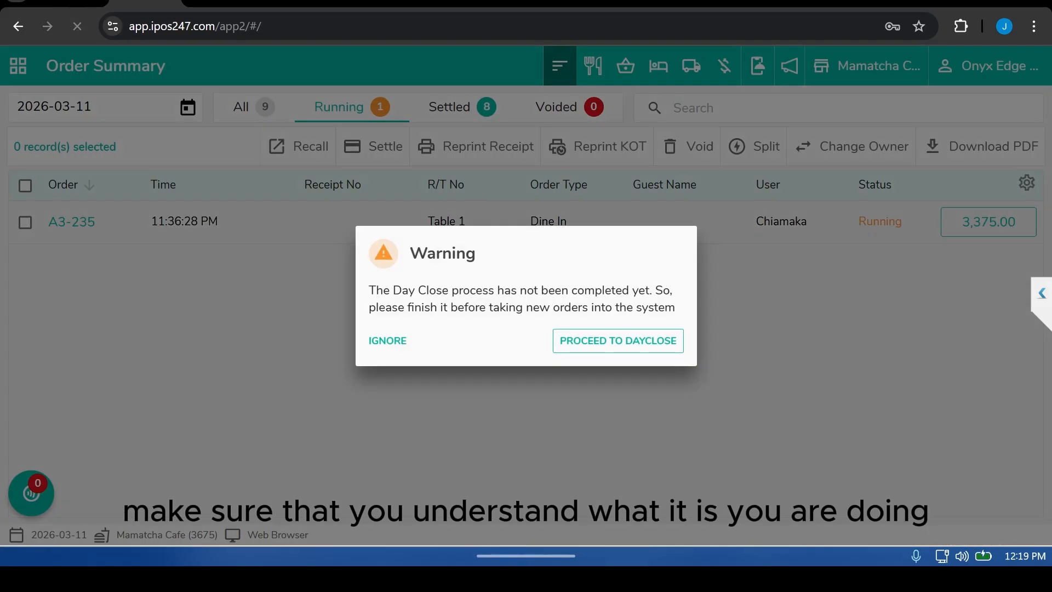
left_click(387, 341)
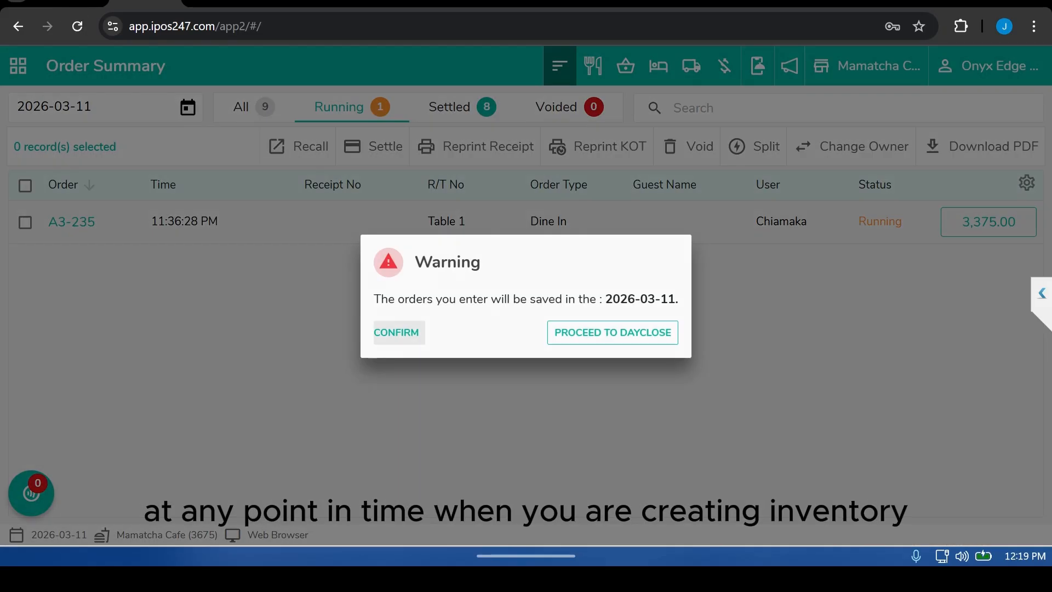
left_click(396, 332)
Step: Open Reports again and search for con to reopen the Menu Item Consumption Detail report
left_click(18, 66)
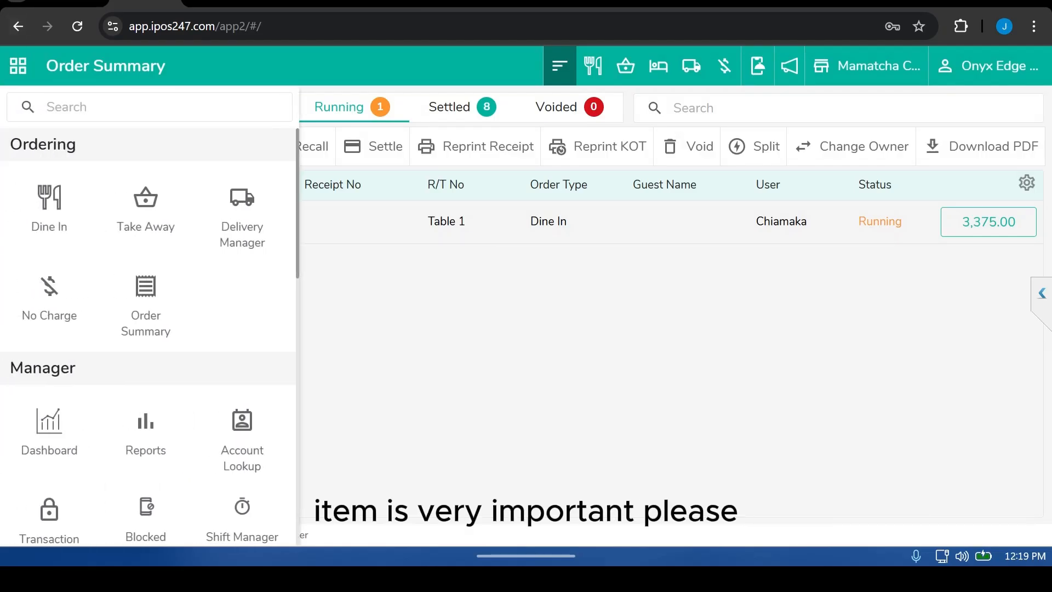
left_click(145, 432)
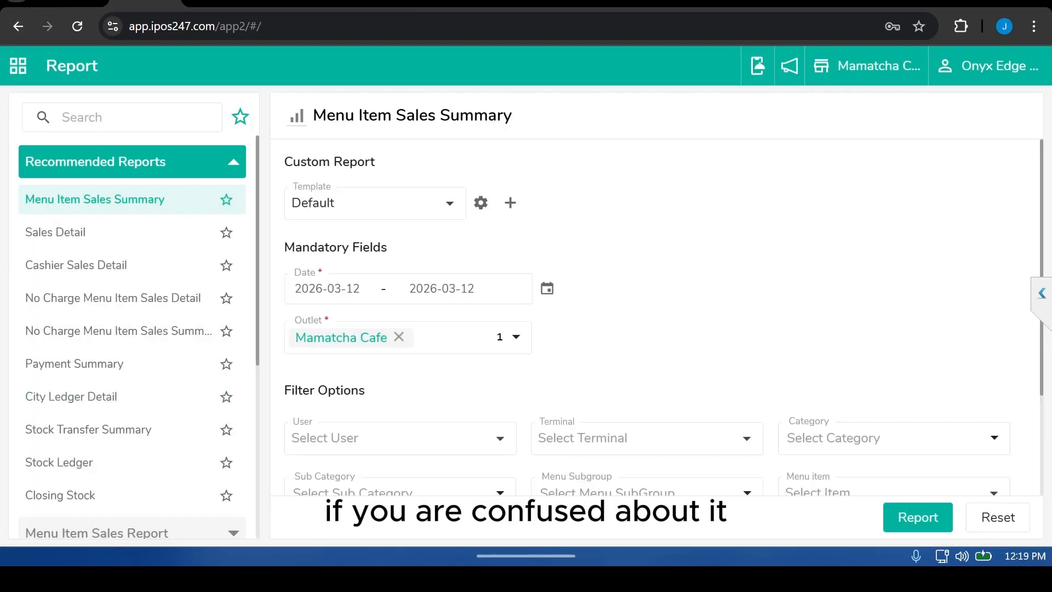
left_click(122, 117)
type("con")
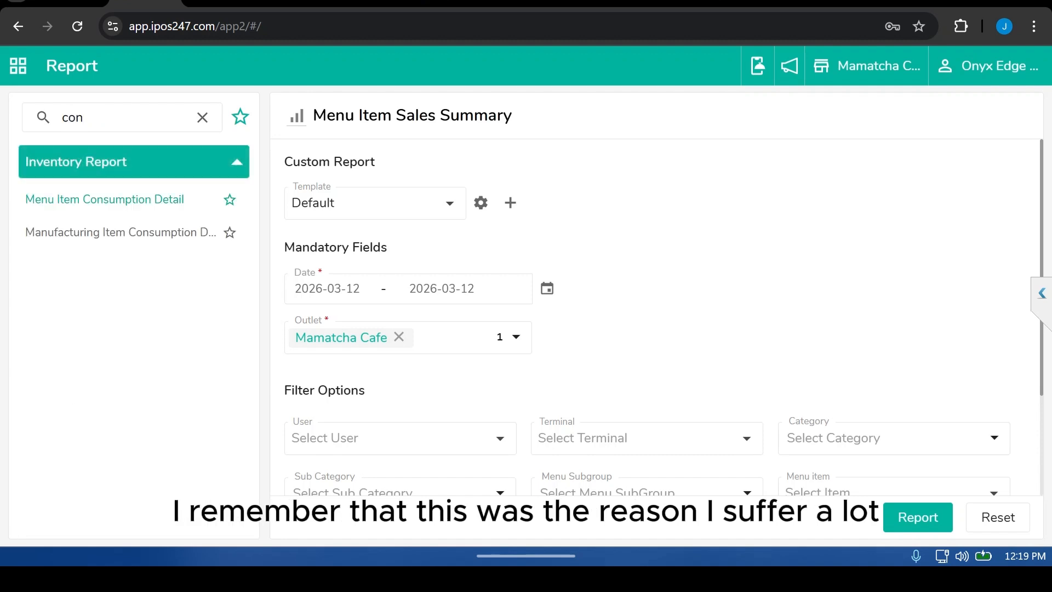
left_click(105, 200)
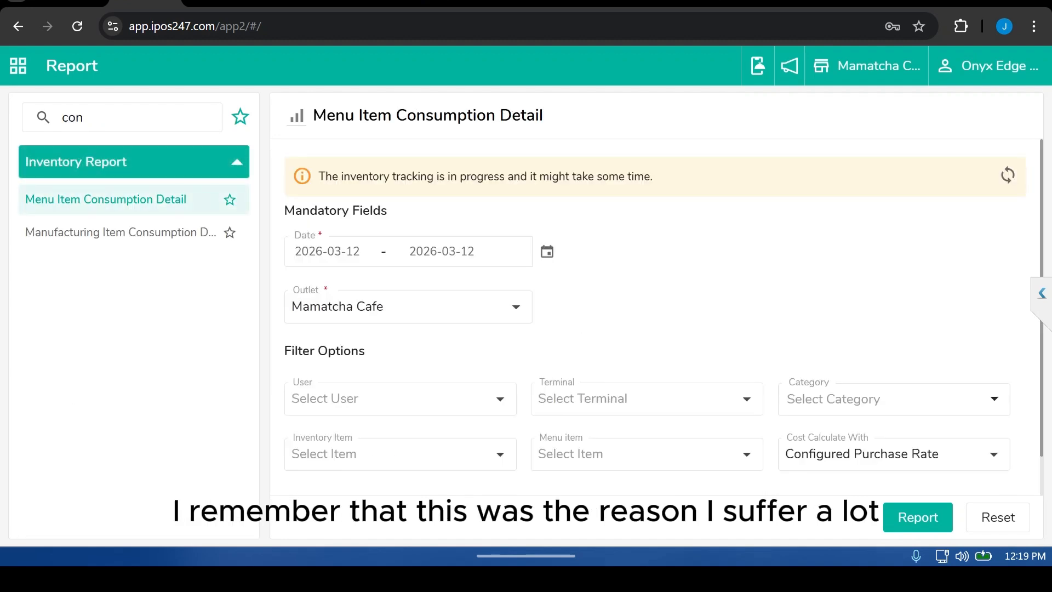
Step: Set the report's start date to 2026-03-11 and cost calculation to Last Purchase Rate
left_click(327, 251)
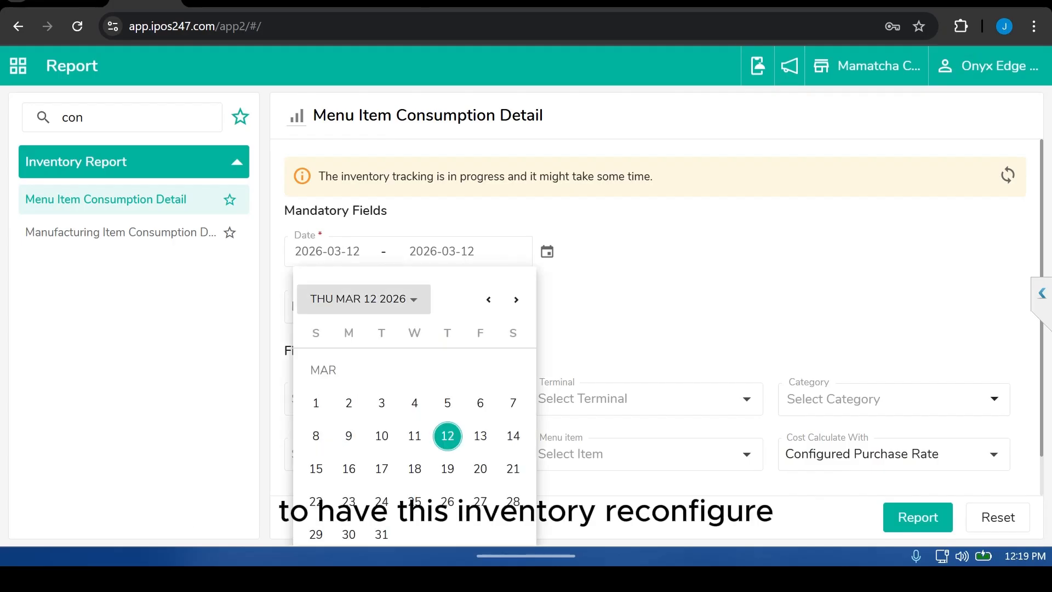
left_click(415, 436)
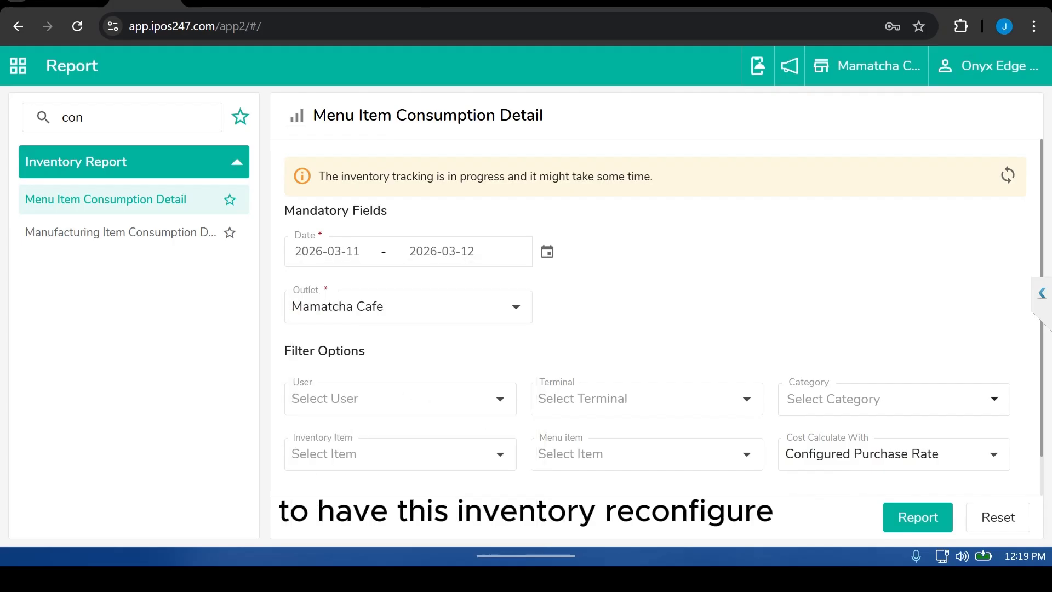
left_click(894, 454)
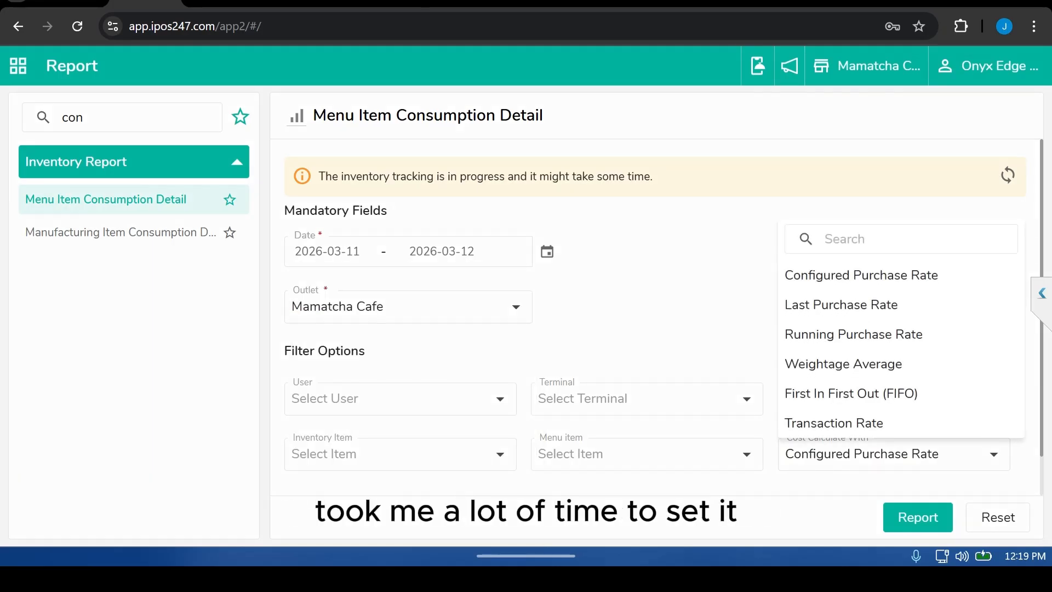
left_click(840, 305)
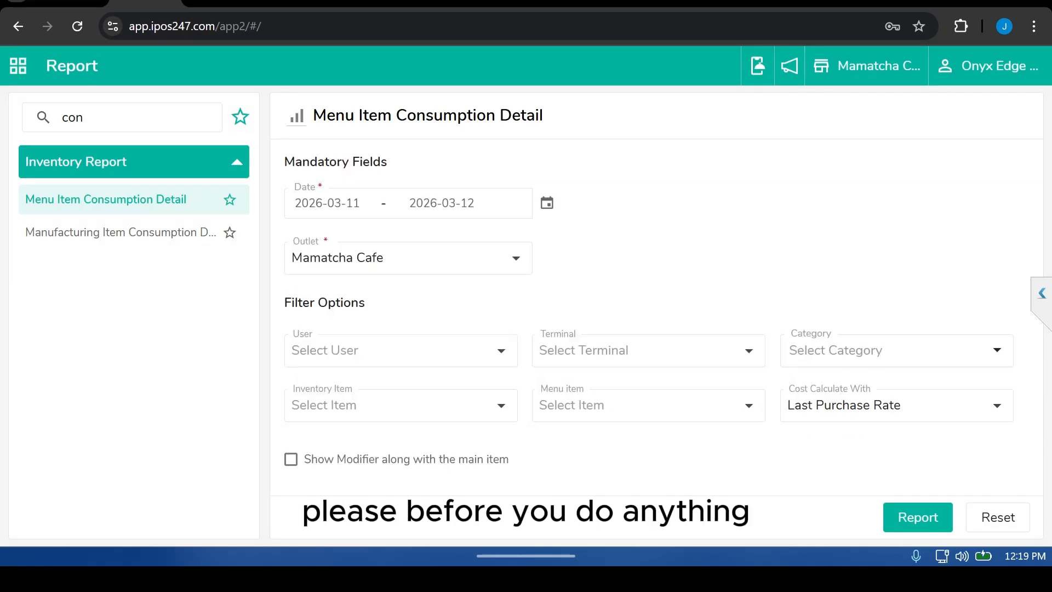
Step: Generate the Menu Item Consumption Detail report for Mamatcha Cafe
left_click(327, 252)
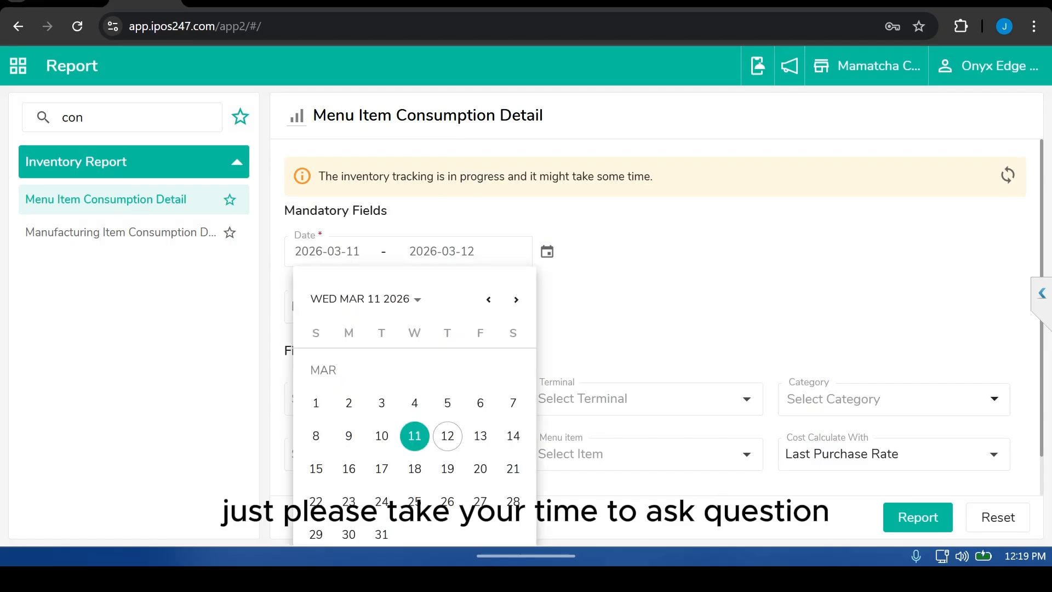
key("Escape")
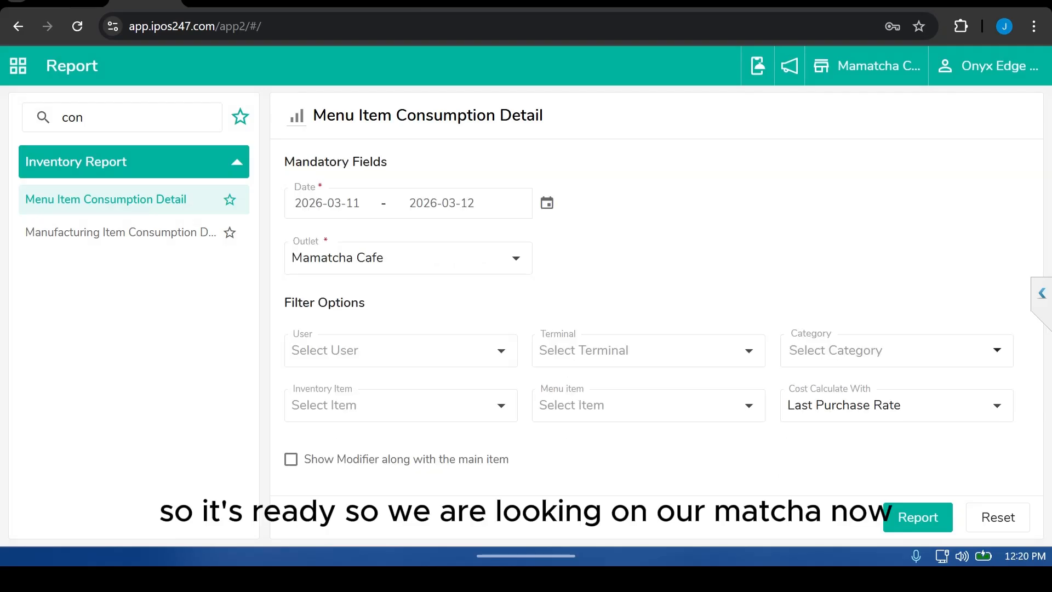
left_click(918, 517)
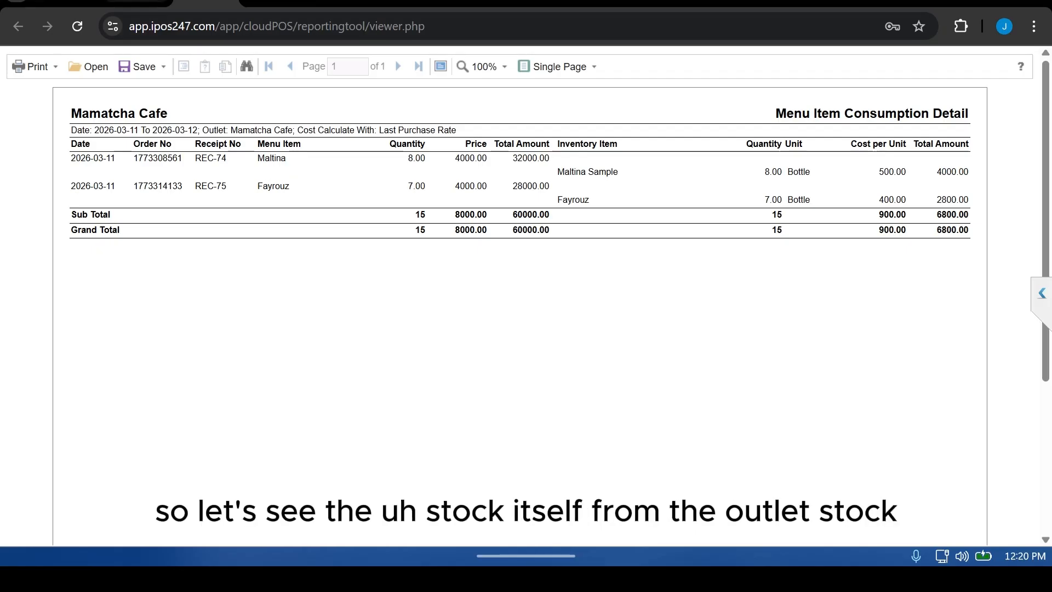
Step: Return to the report list and search the reports for sto
left_click(137, 1)
double_click(72, 117)
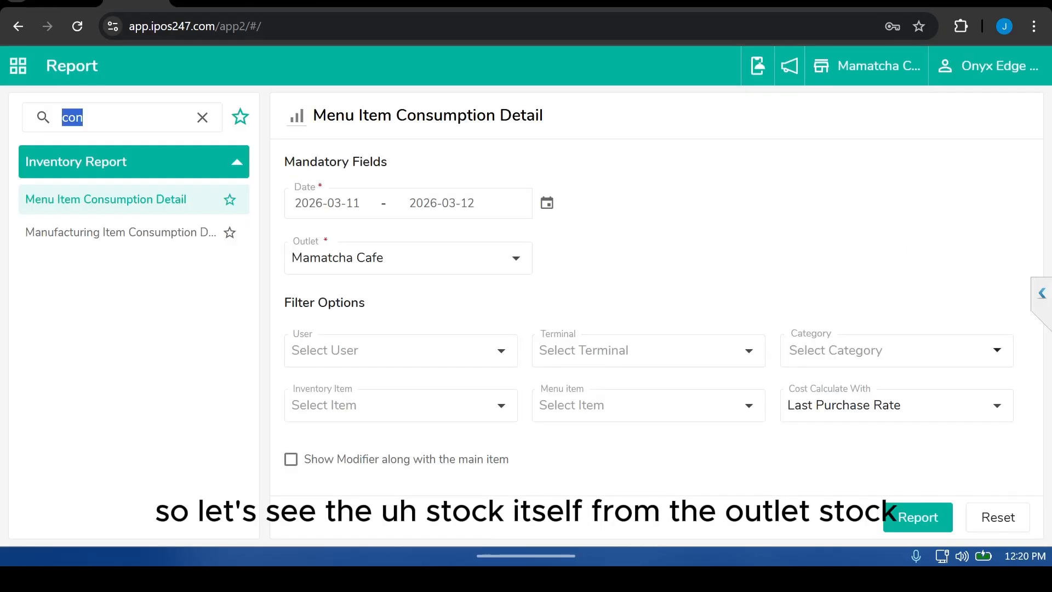
type("stot")
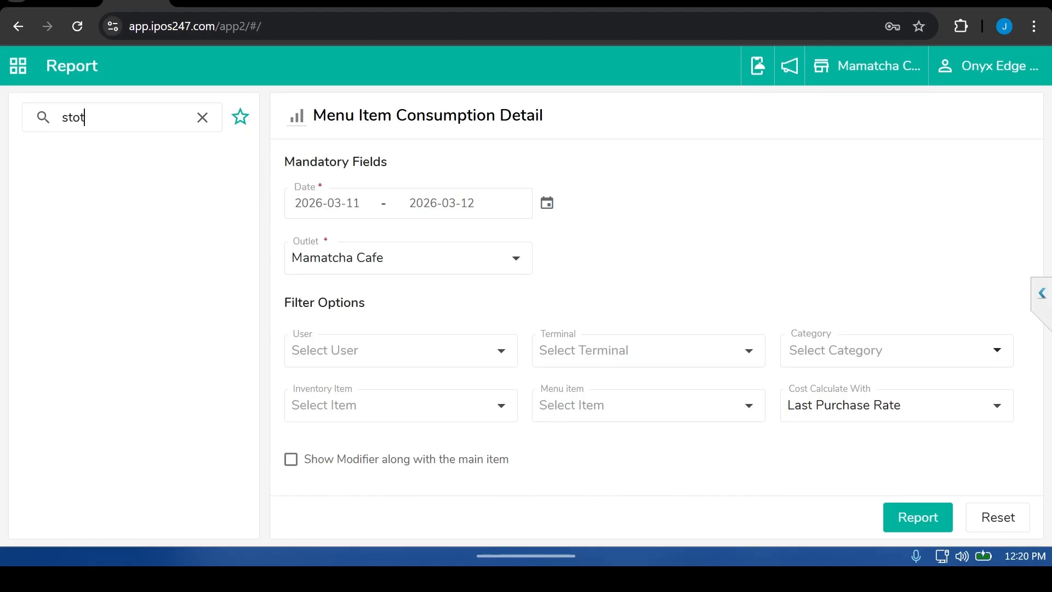
key("BackSpace")
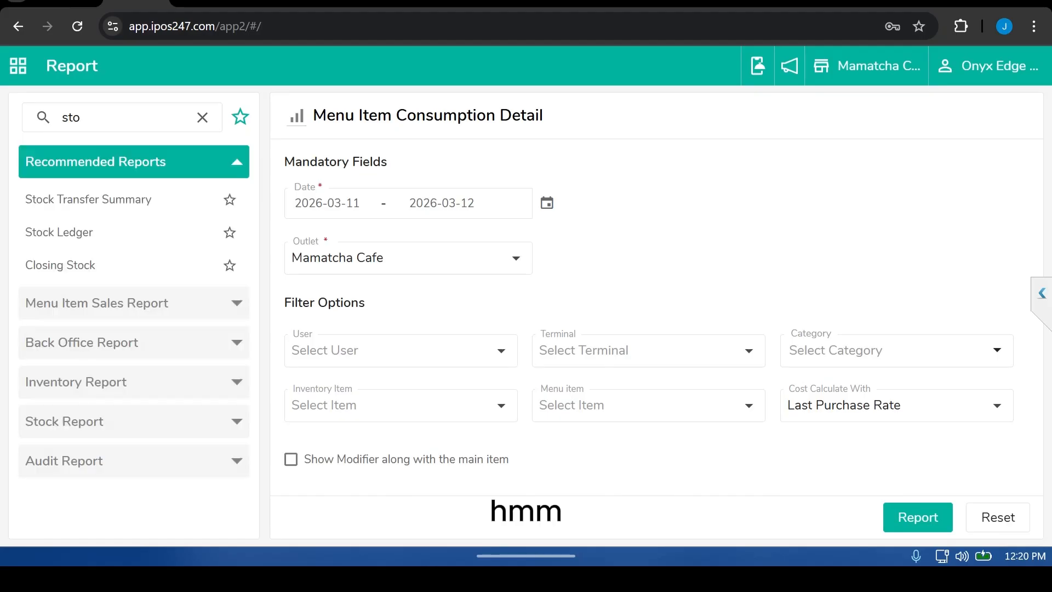
Step: Open the Stock Ledger report and set its start date to 2026-03-11 and cost calculation to Last Purchase Rate
left_click(60, 232)
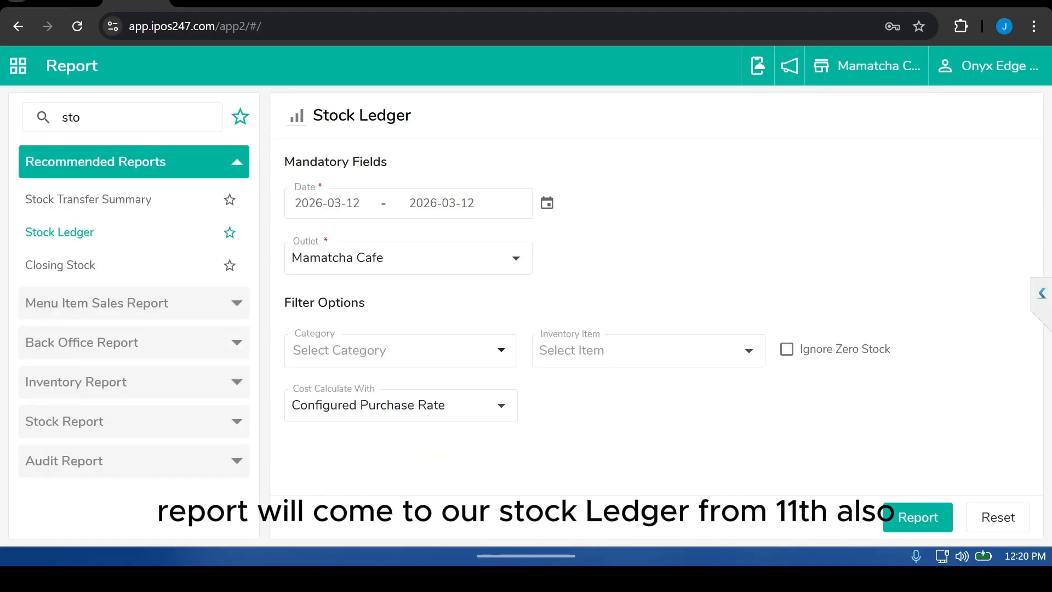
left_click(546, 203)
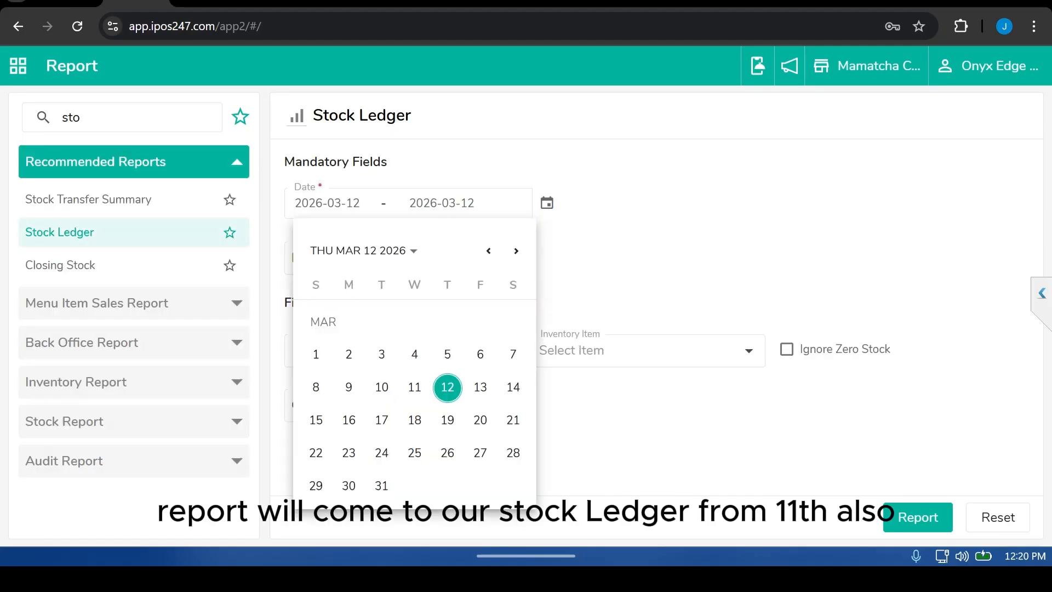
left_click(415, 387)
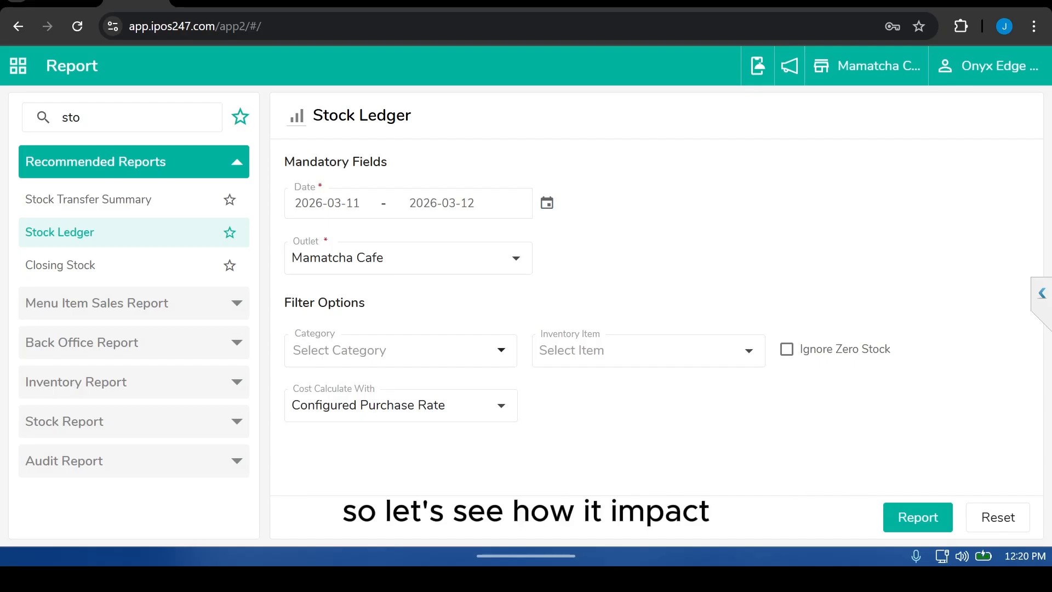
left_click(401, 405)
left_click(347, 256)
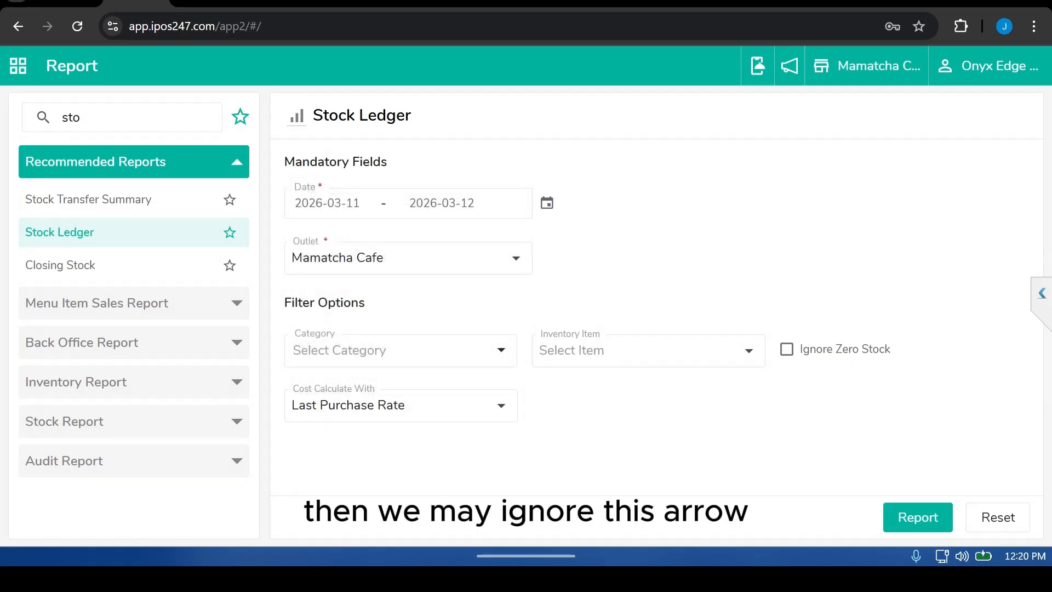
Step: Generate the Stock Ledger for Mamatcha Cafe with Ignore Zero Stock enabled, then return to the app
left_click(787, 349)
left_click(917, 518)
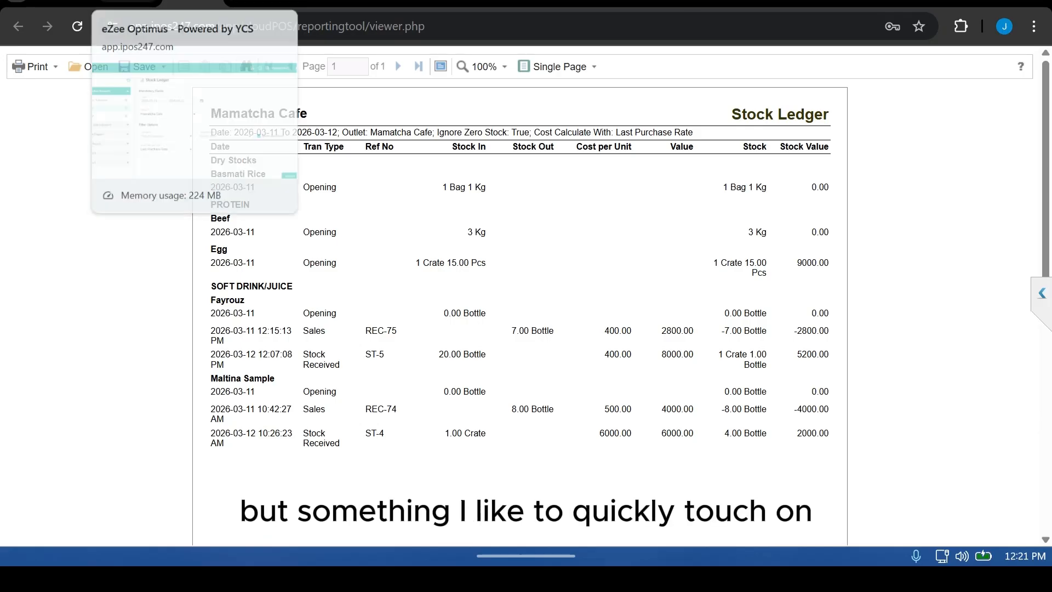
left_click(125, 3)
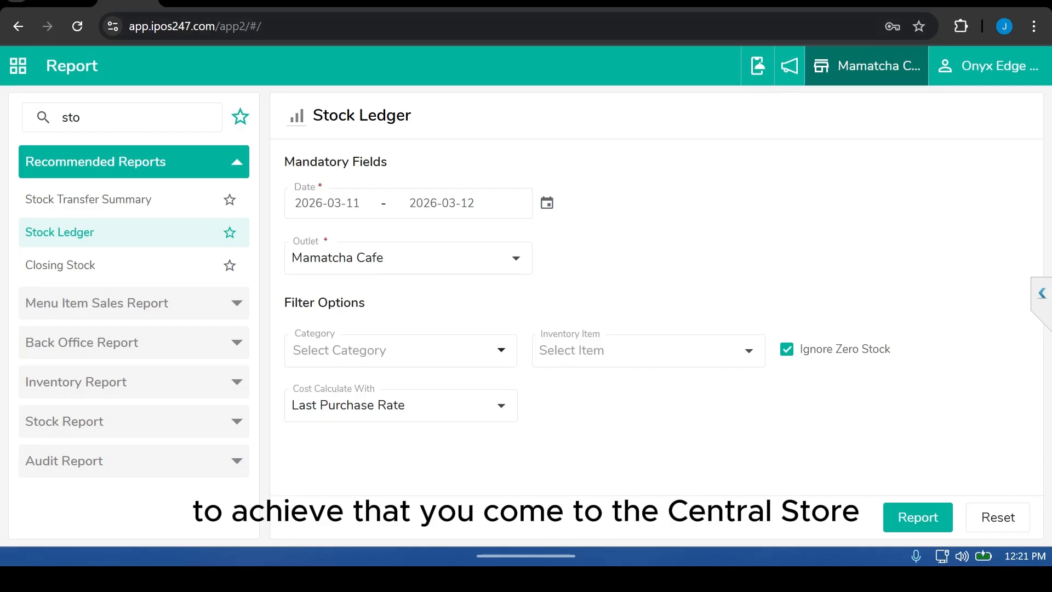
Step: Switch the working outlet to CENTRAL STORE
left_click(866, 65)
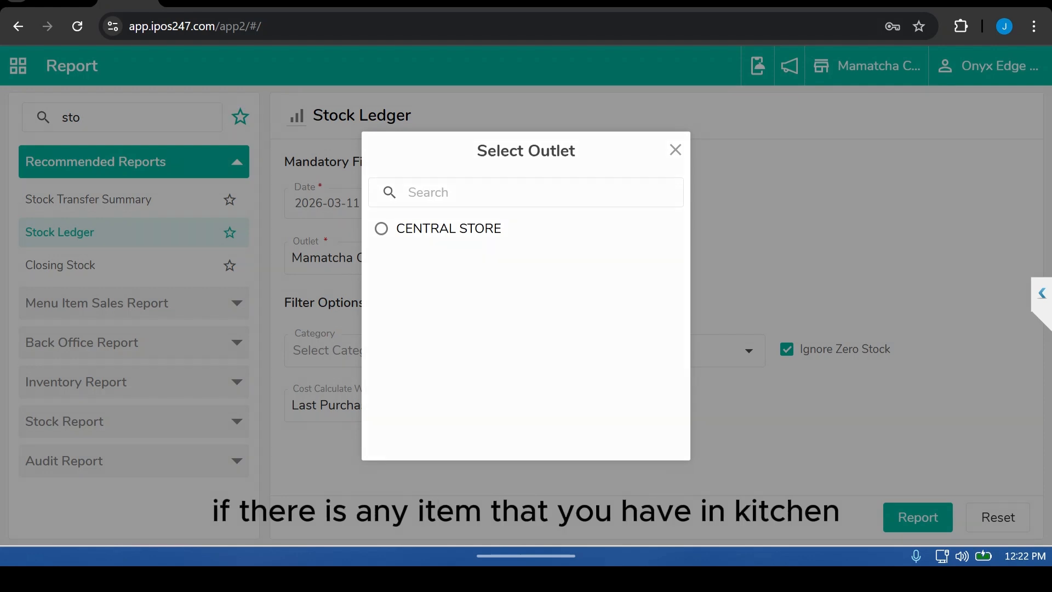
key("Escape")
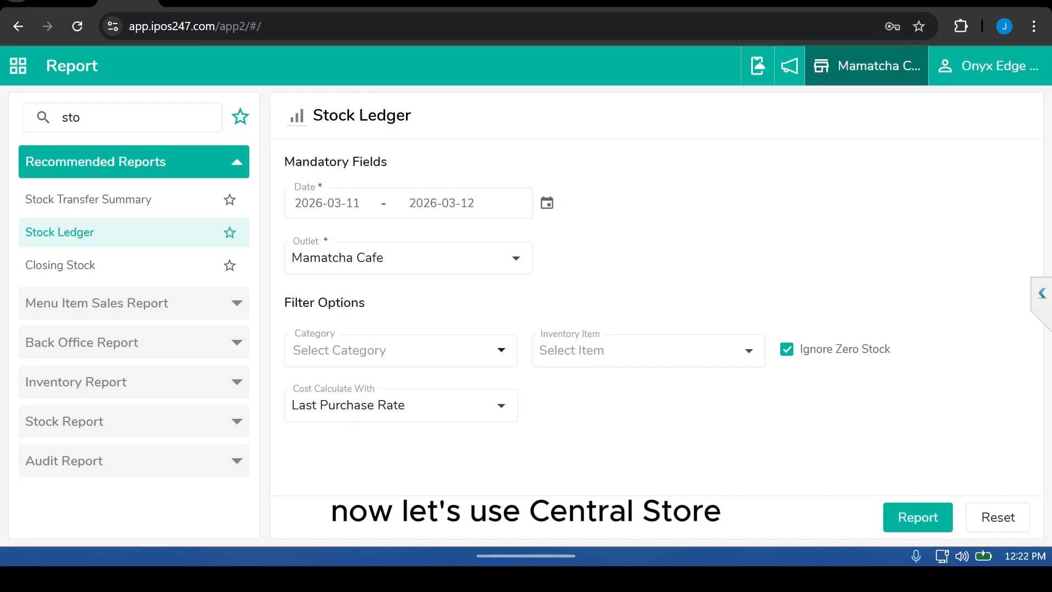
left_click(870, 66)
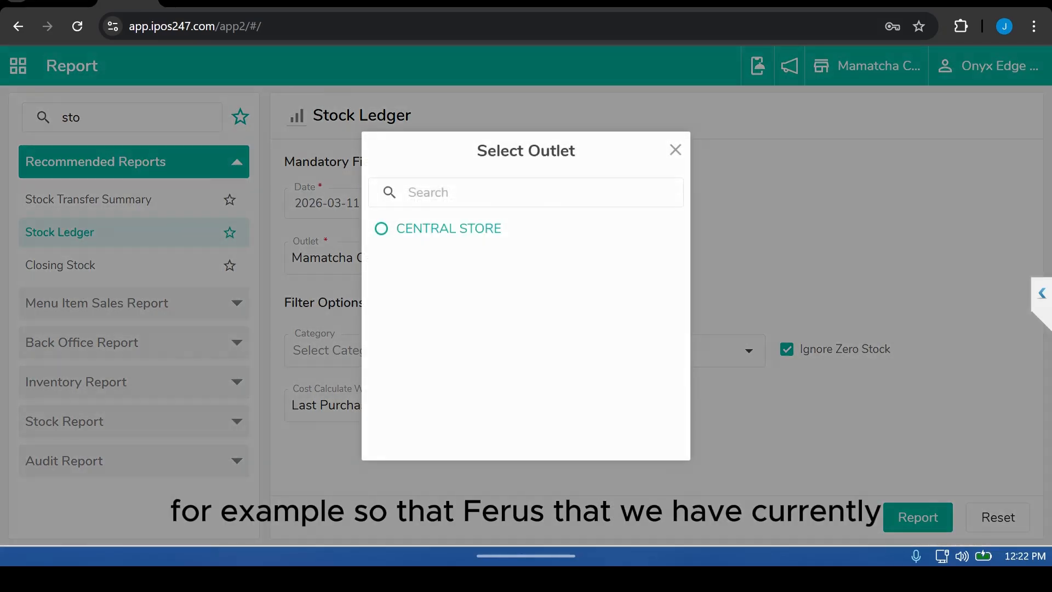
left_click(448, 229)
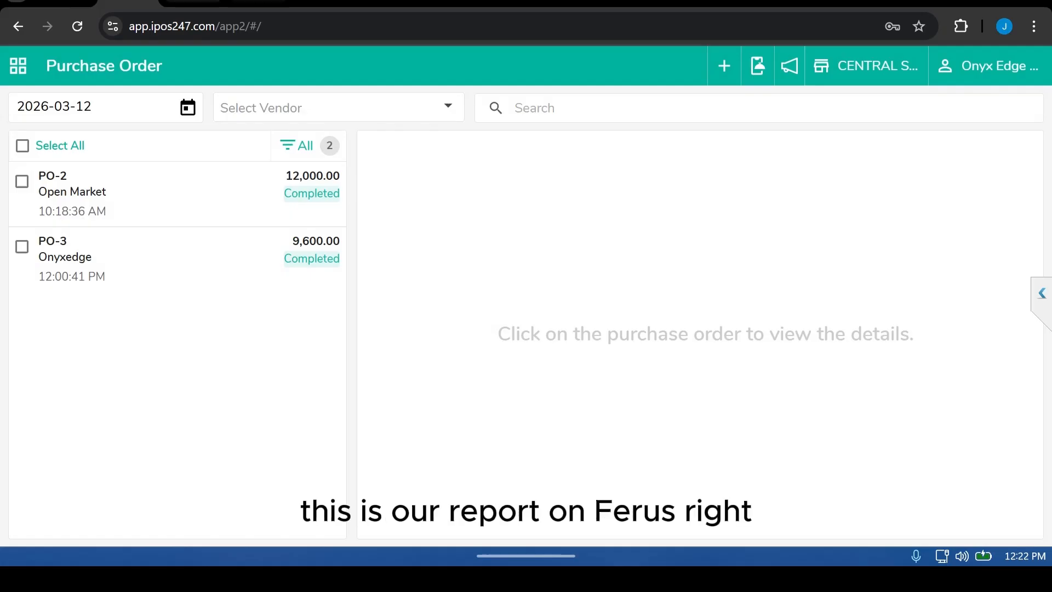
Step: Review the earlier Menu Item Consumption Detail and Stock Ledger report tabs
left_click(258, 1)
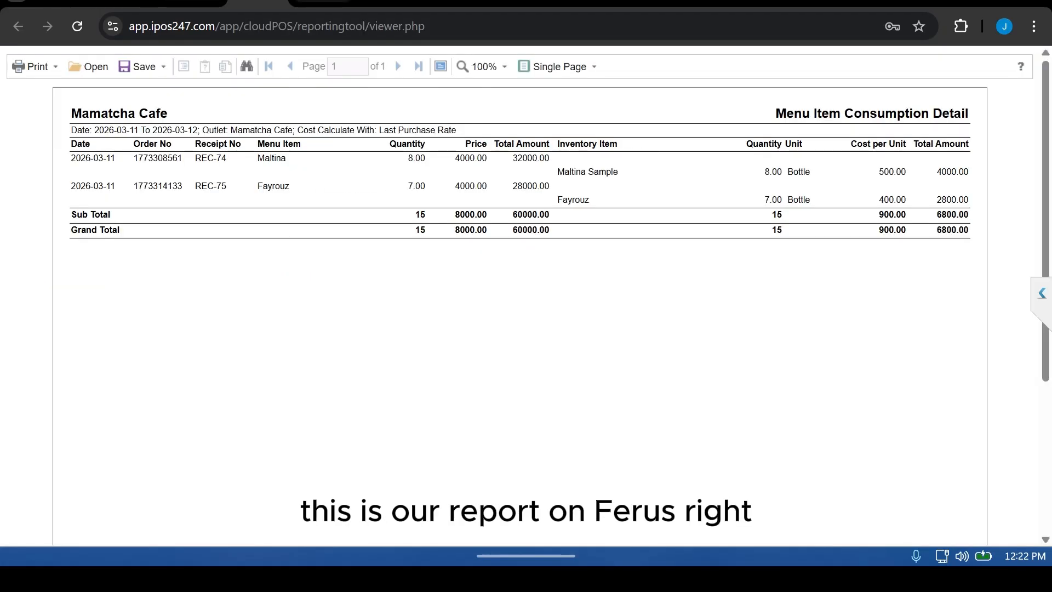
left_click(323, 2)
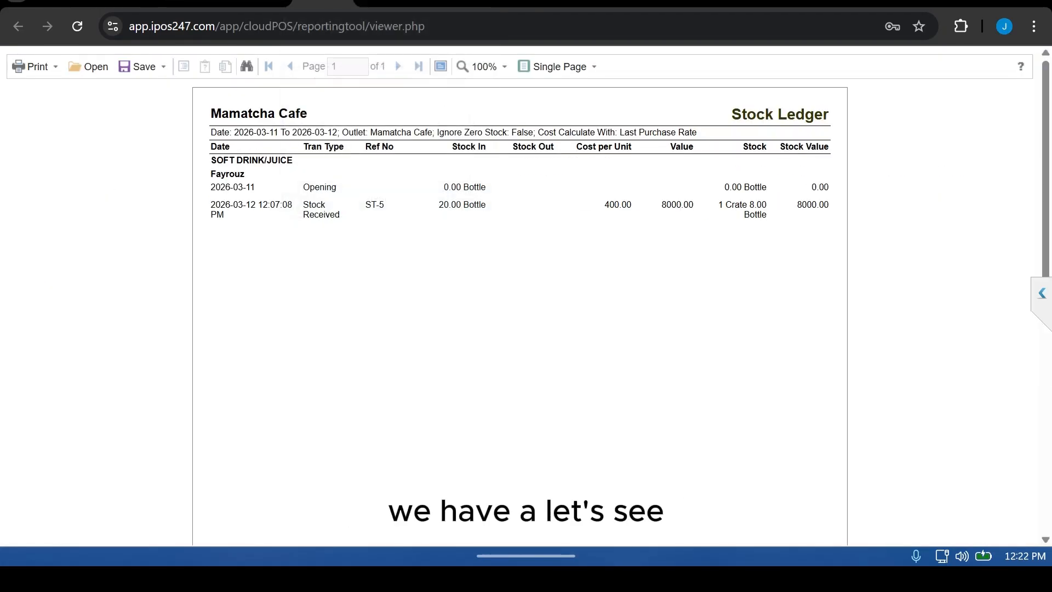
left_click(128, 2)
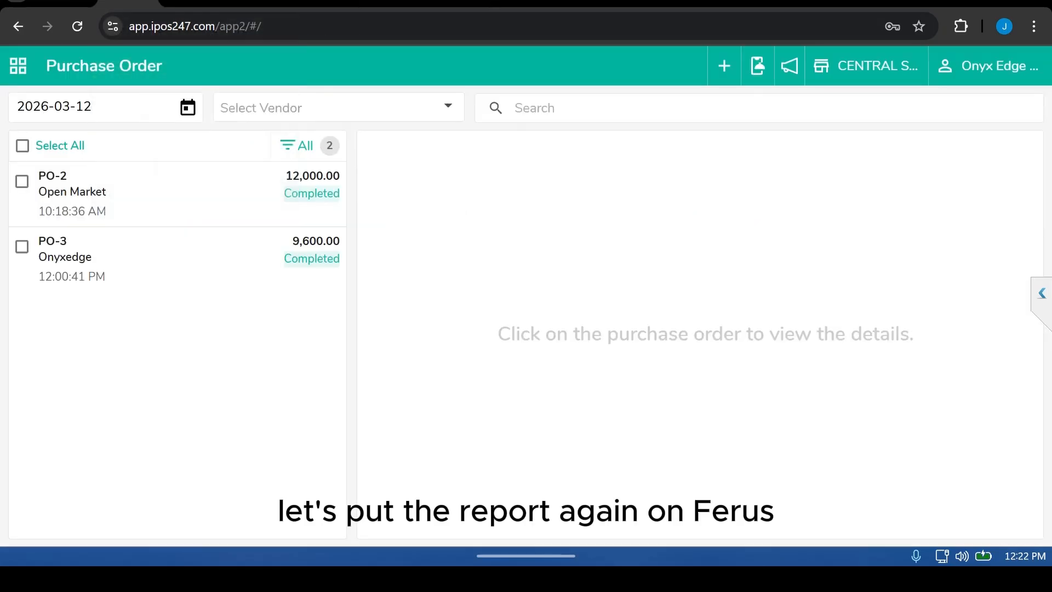
Step: Open the Stock Ledger report for CENTRAL STORE and set cost calculation to Last Purchase Rate
left_click(19, 66)
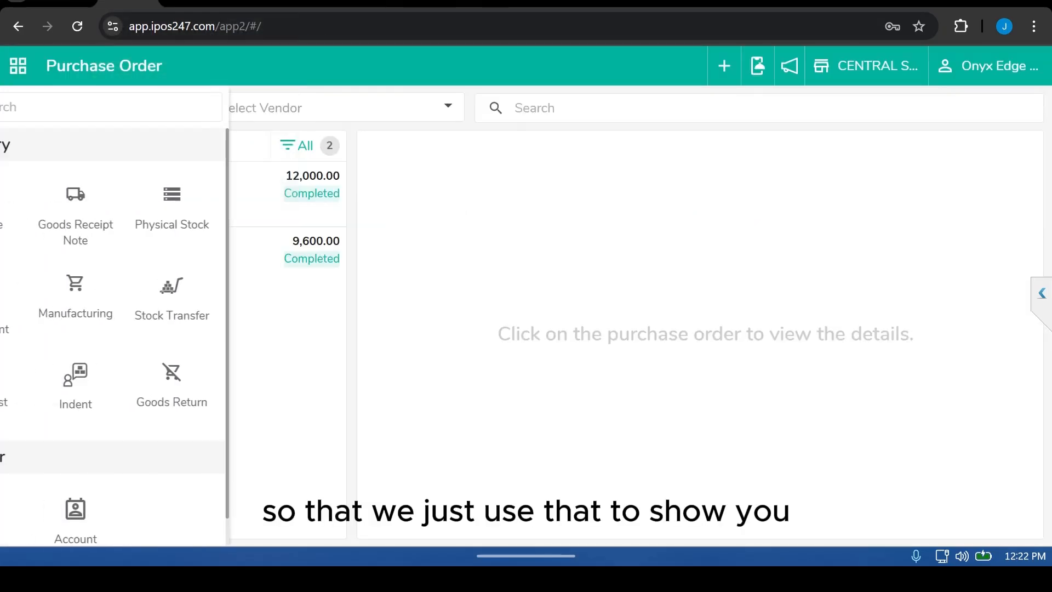
scroll(146, 384, "down", 1)
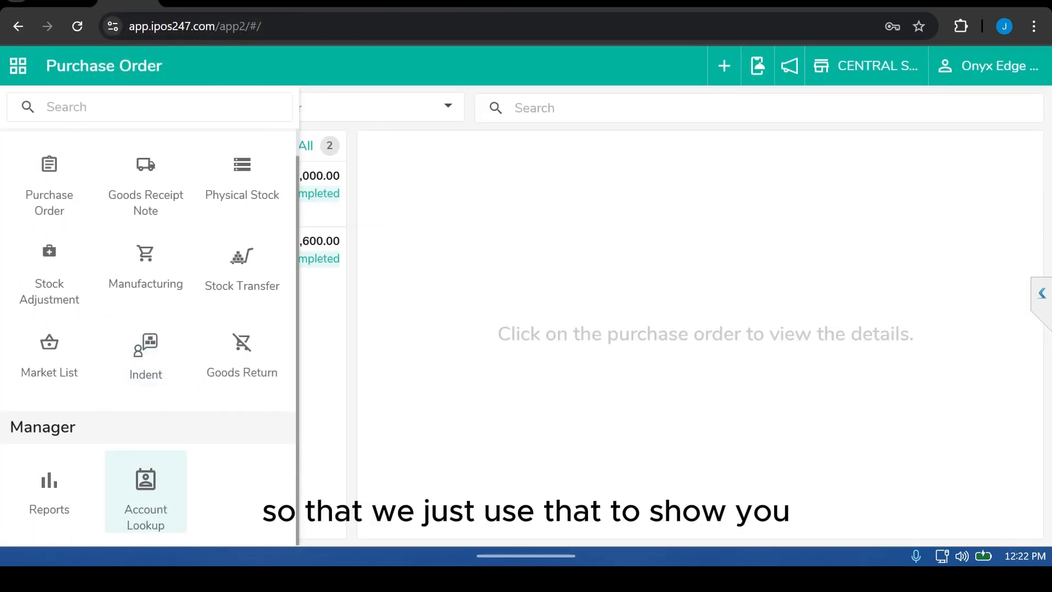
left_click(49, 491)
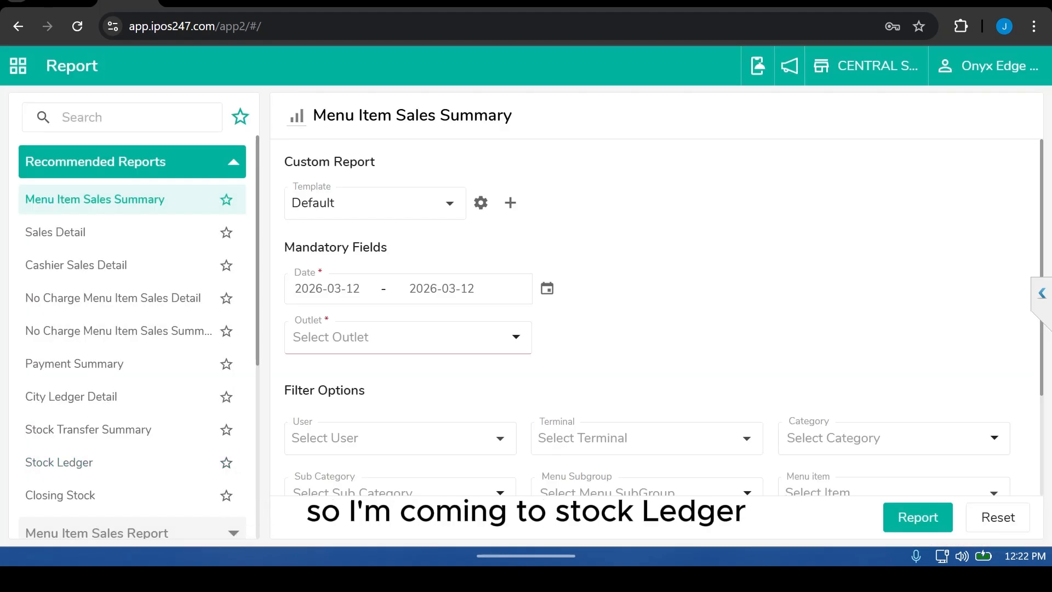
left_click(59, 462)
left_click(400, 350)
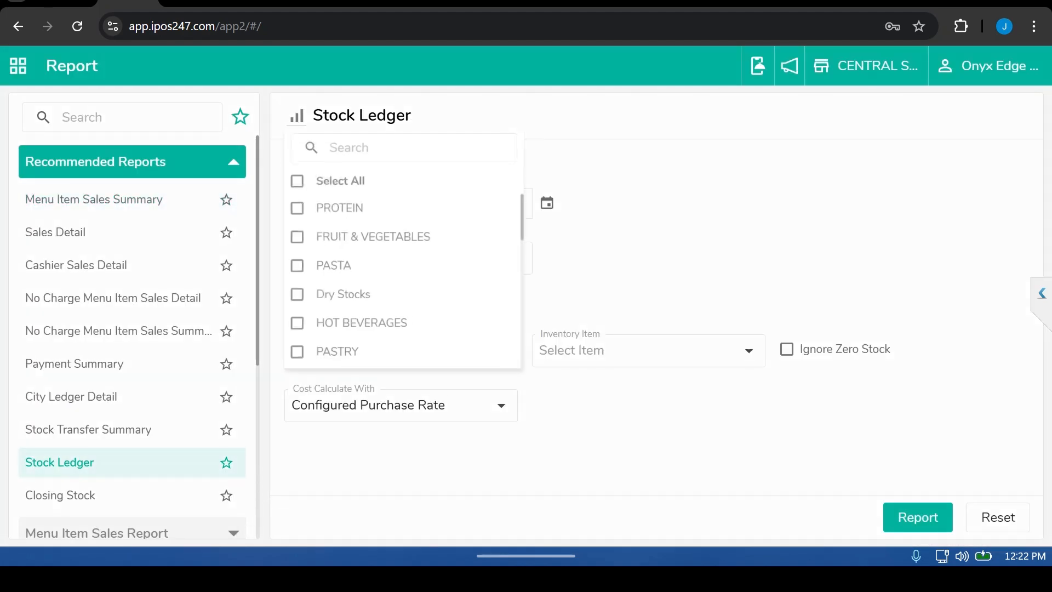
left_click(401, 405)
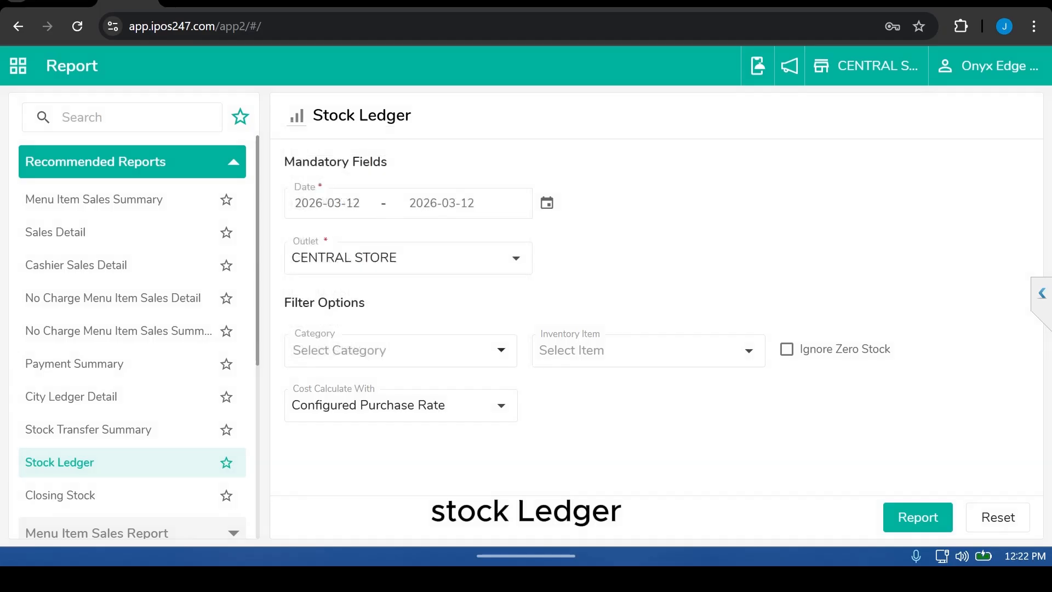
left_click(401, 406)
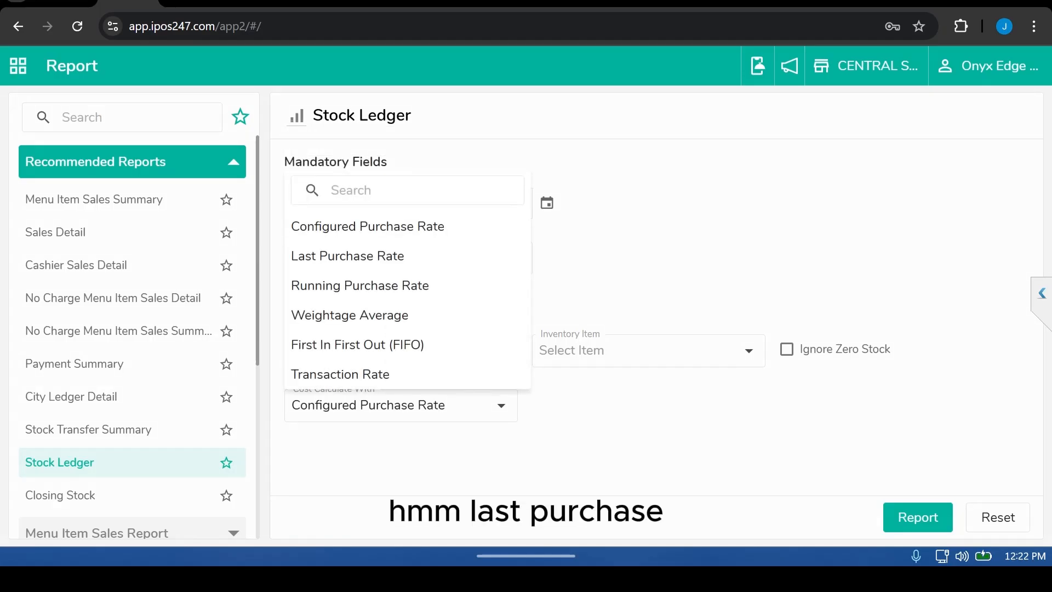
left_click(347, 256)
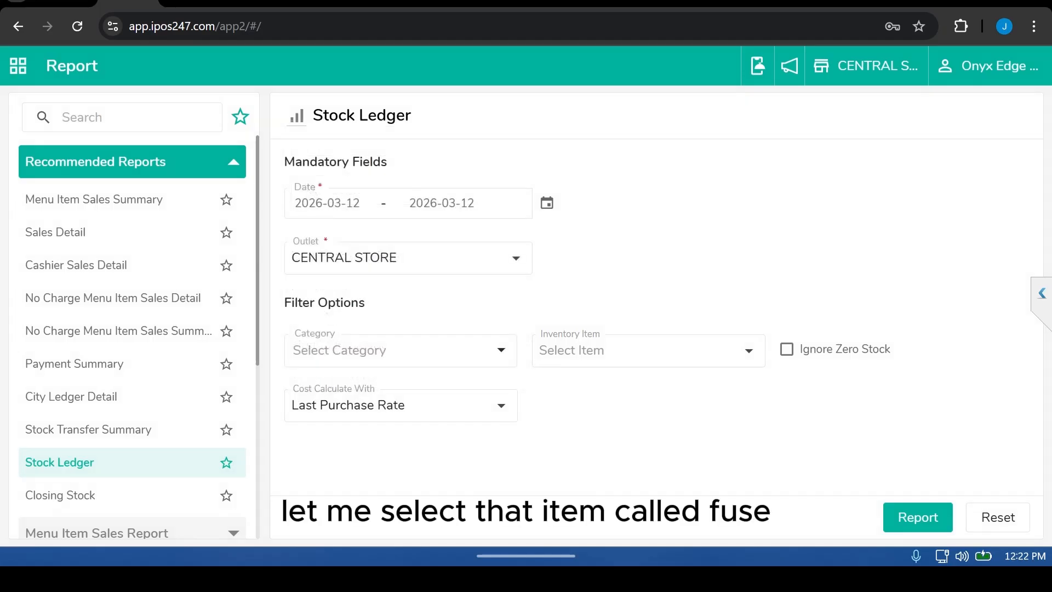
Step: Filter the Stock Ledger to the inventory item Fayrouz
left_click(648, 350)
type("fay")
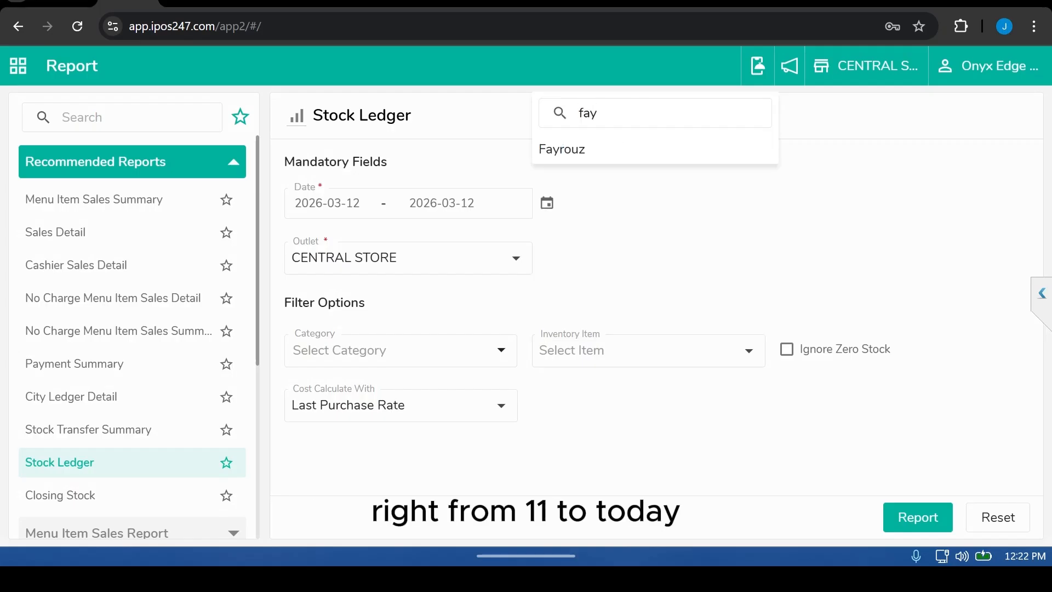
left_click(562, 149)
Step: Set the date range to 2026-03-11 through 2026-03-12 and generate the Central Store Stock Ledger
left_click(547, 202)
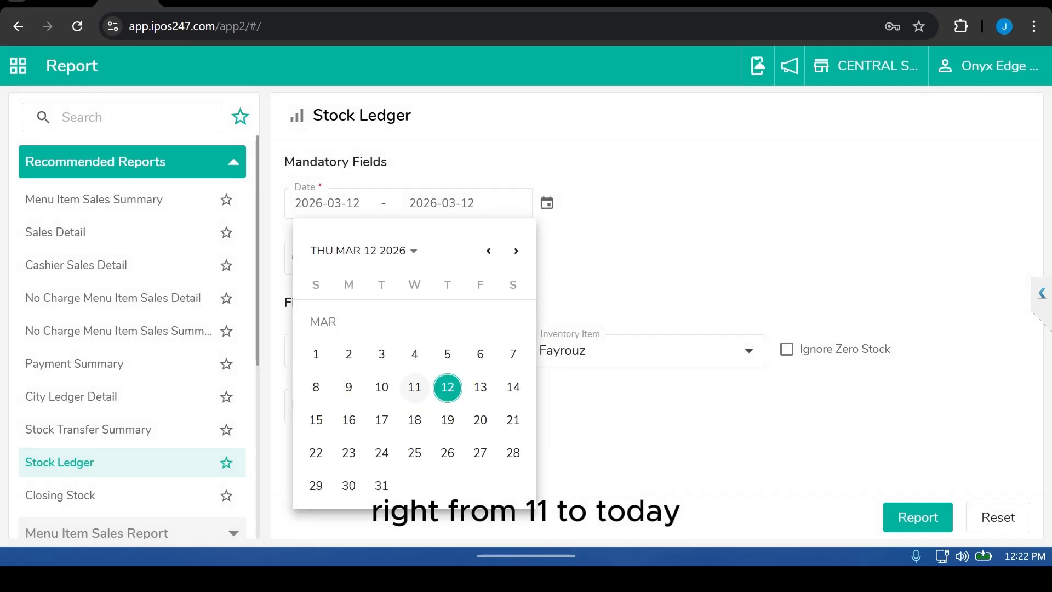
left_click(414, 387)
left_click(447, 387)
left_click(918, 517)
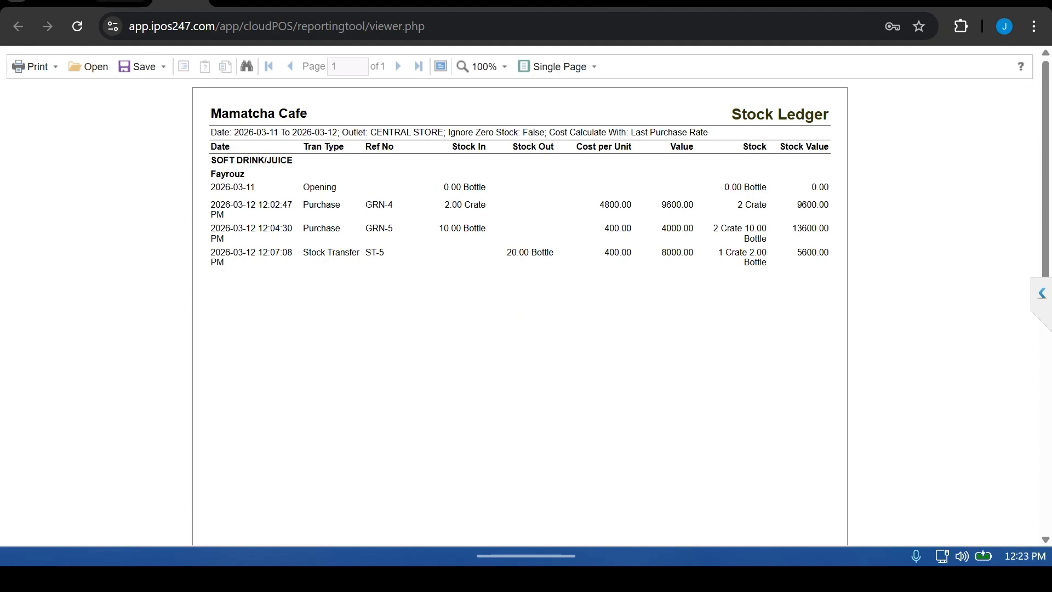
left_click(121, 2)
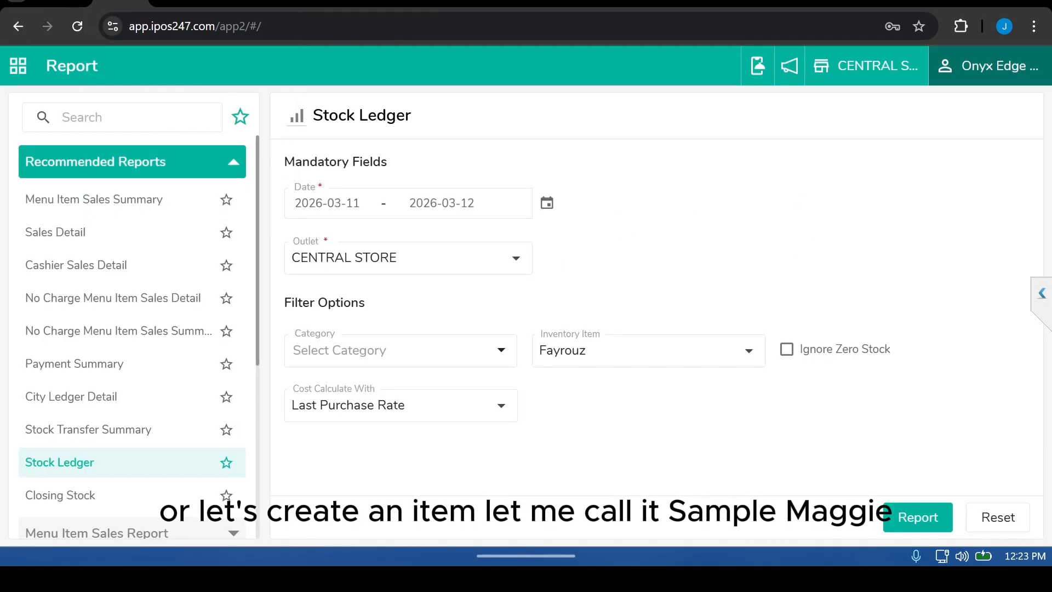
Step: Switch to the back office and open the Inventory Item list
left_click(989, 66)
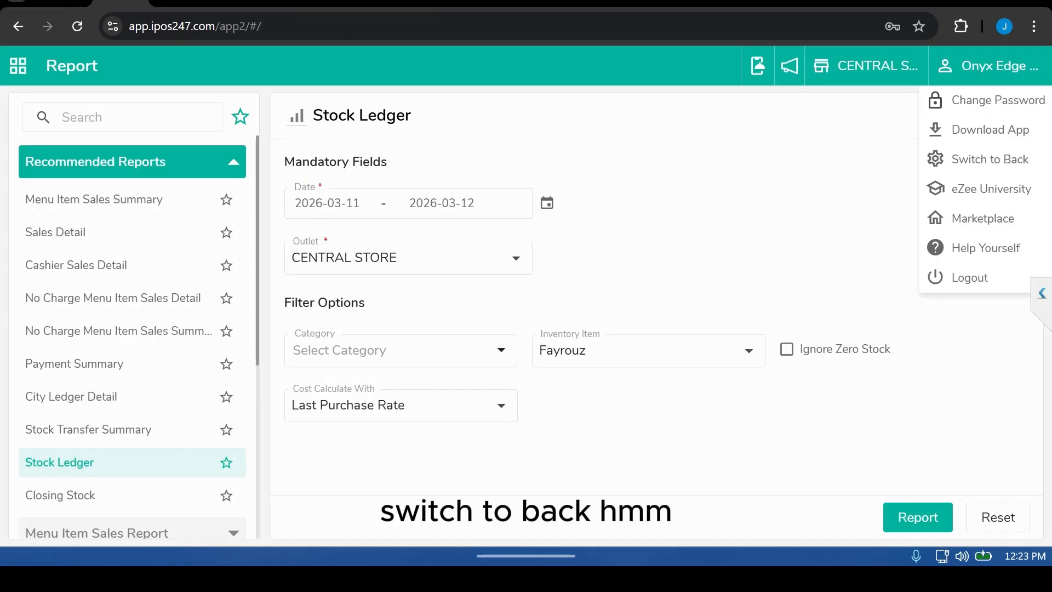
left_click(990, 159)
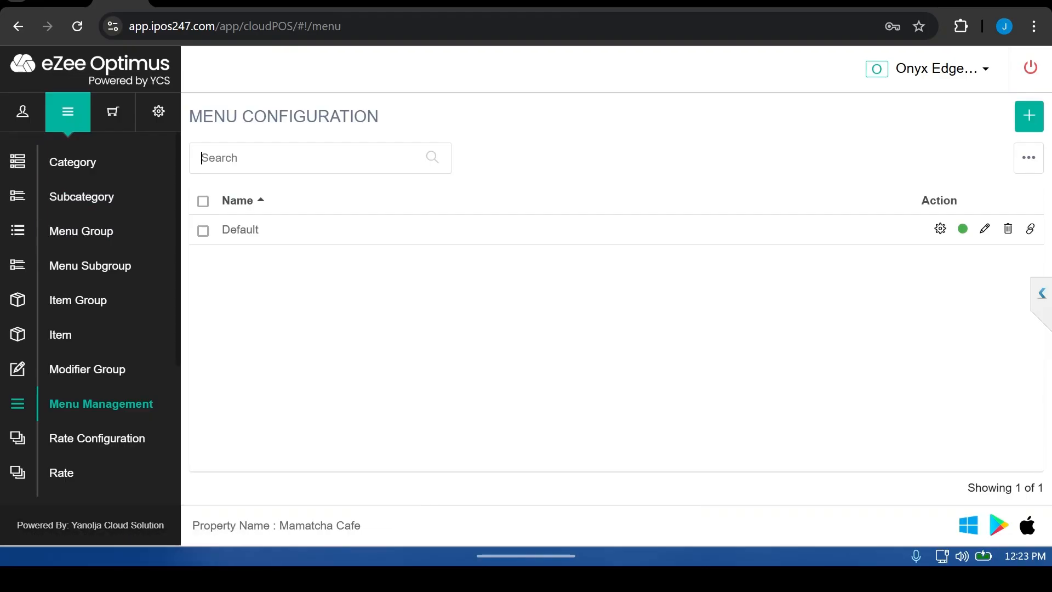
left_click(112, 111)
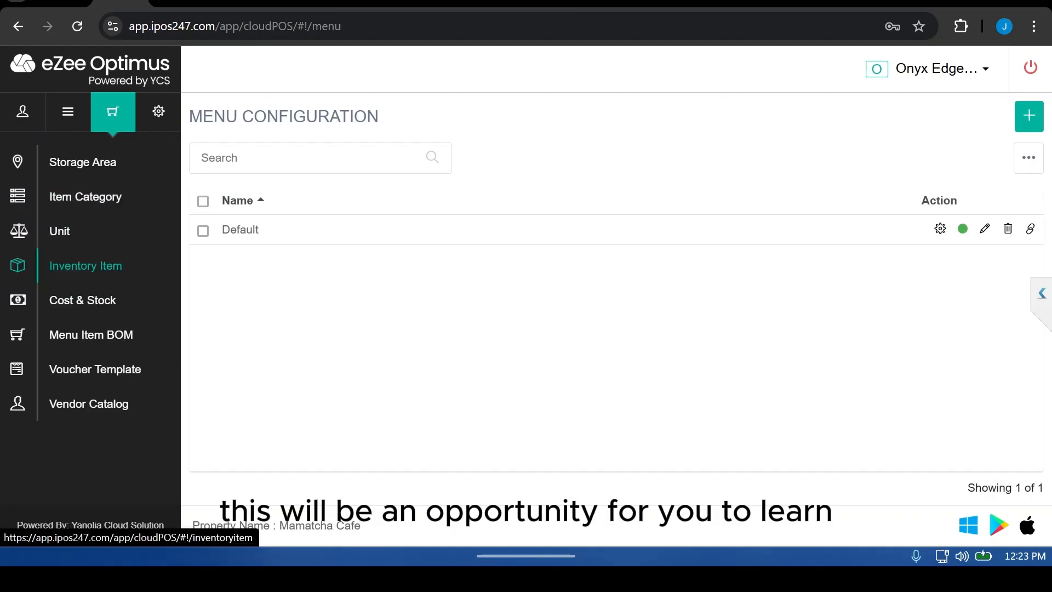
left_click(85, 265)
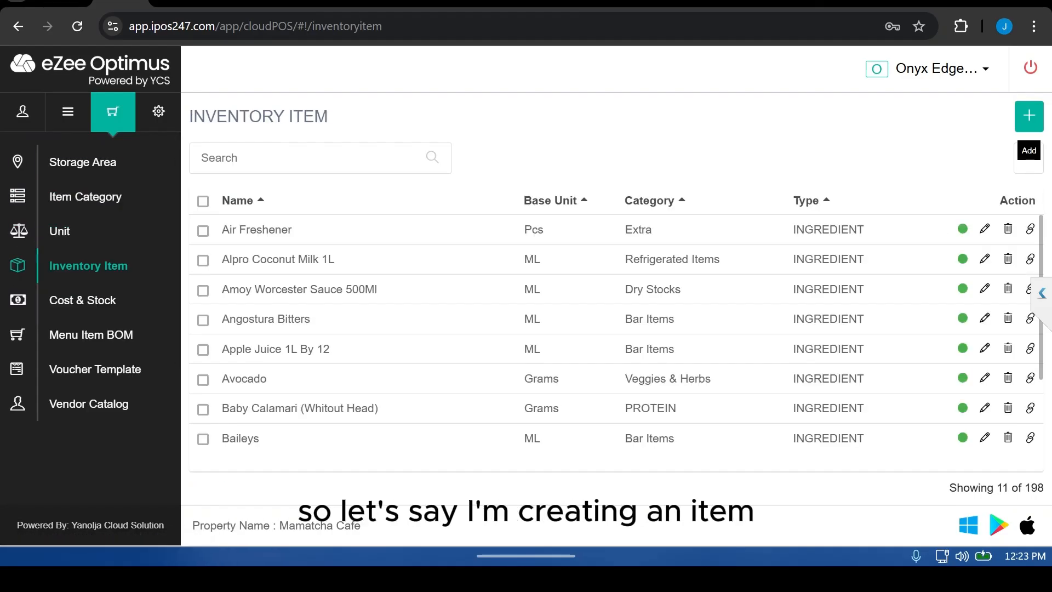
Step: Start adding a new inventory item named Sample Cube
left_click(1028, 115)
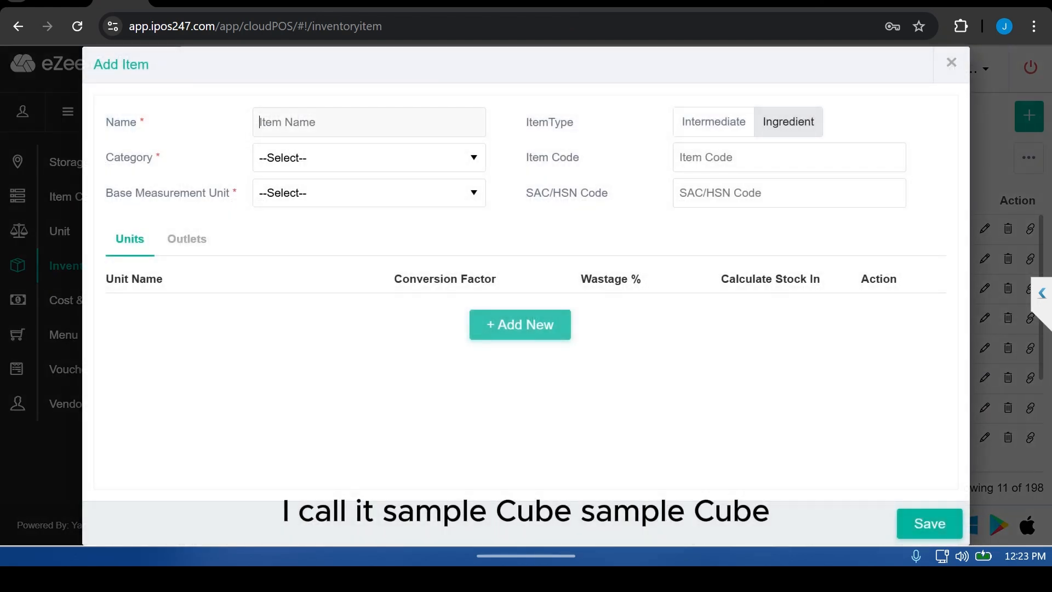
type("Samp")
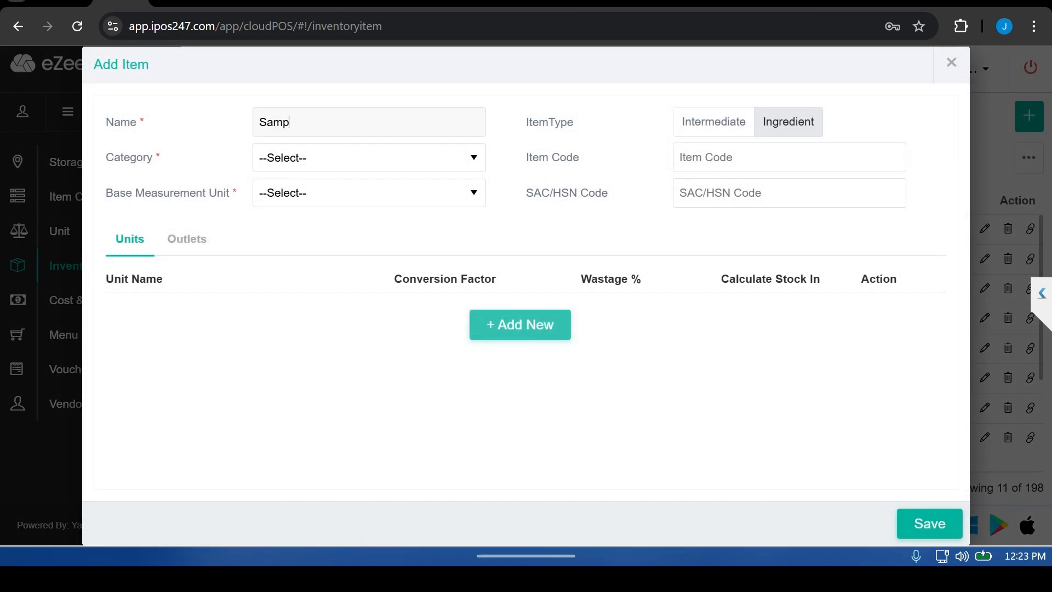
type("le Cube")
Step: Set the new item's category to Seasonings/Spices and its base measurement unit to Grams
left_click(369, 158)
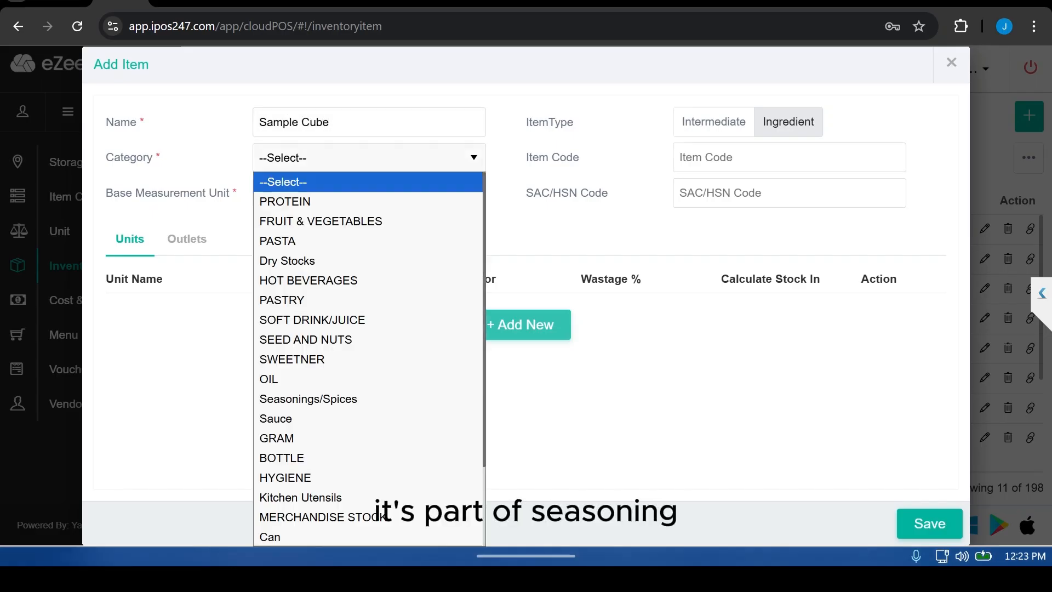
key("s")
key("s")
key("s")
key("s")
key("s")
key("s")
key("s")
key("s")
key("s")
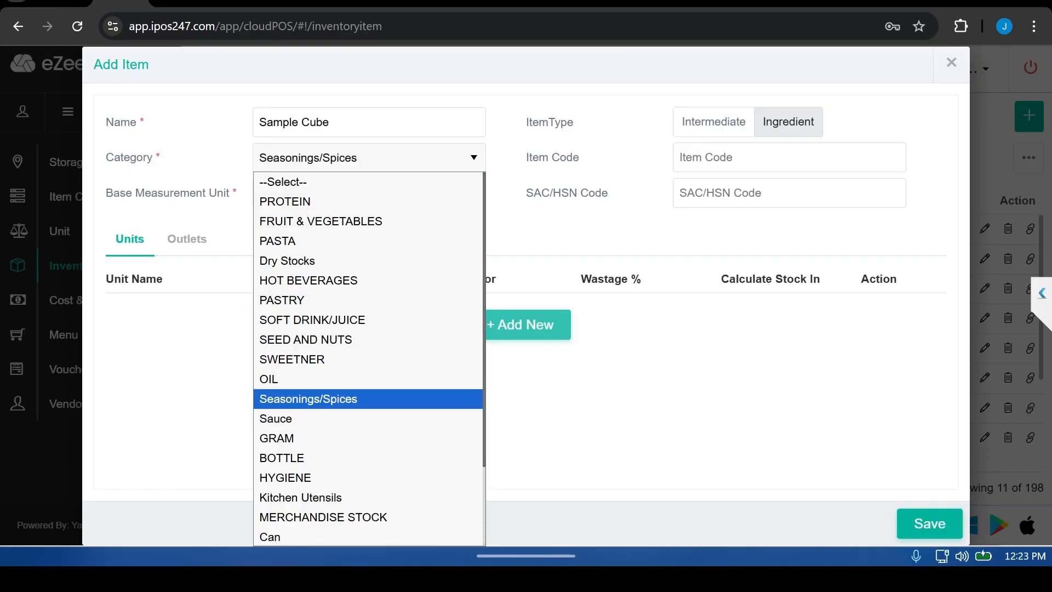
key("Return")
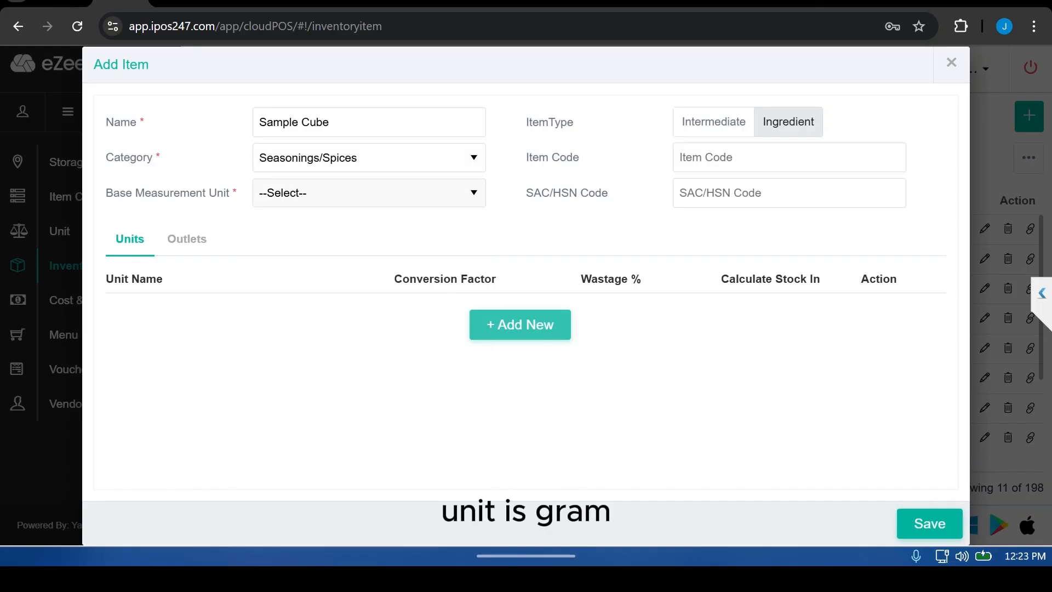
left_click(369, 193)
key("g")
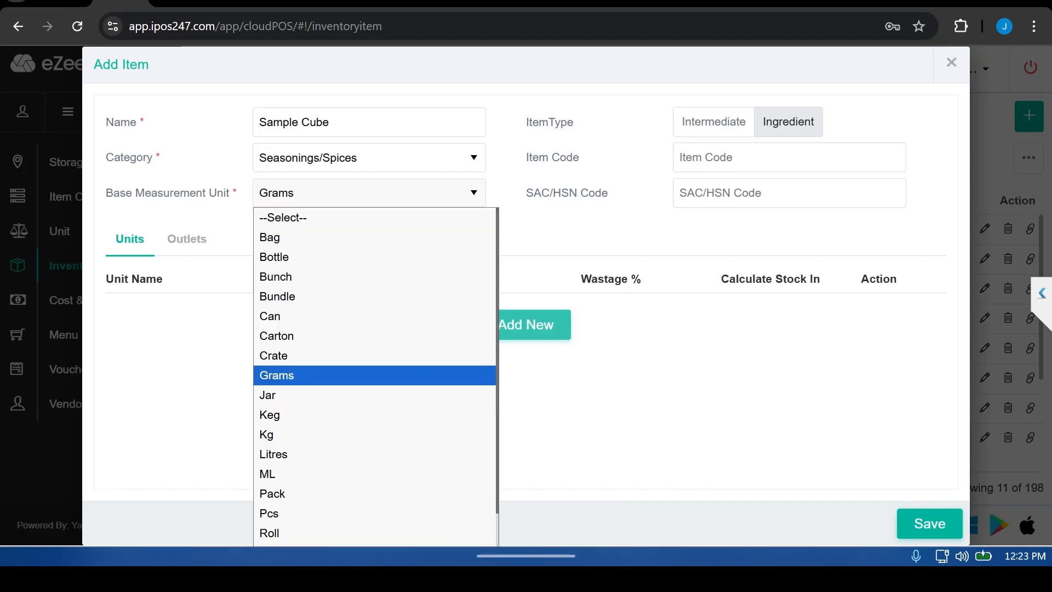
key("Return")
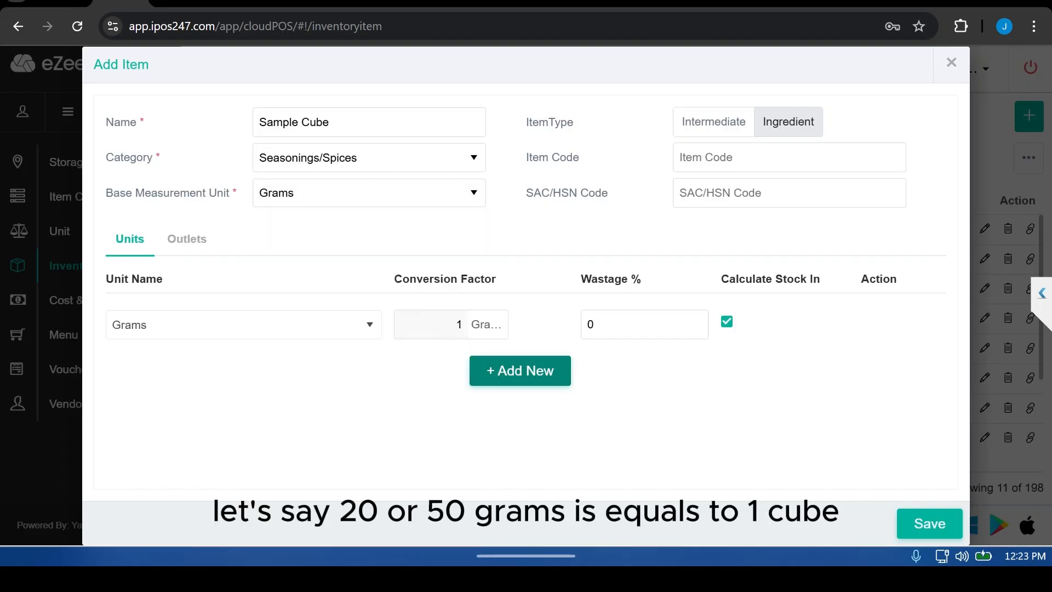
Step: Add a Pcs unit with a conversion factor of 50 grams and enable Calculate Stock In for it
left_click(519, 368)
left_click(243, 366)
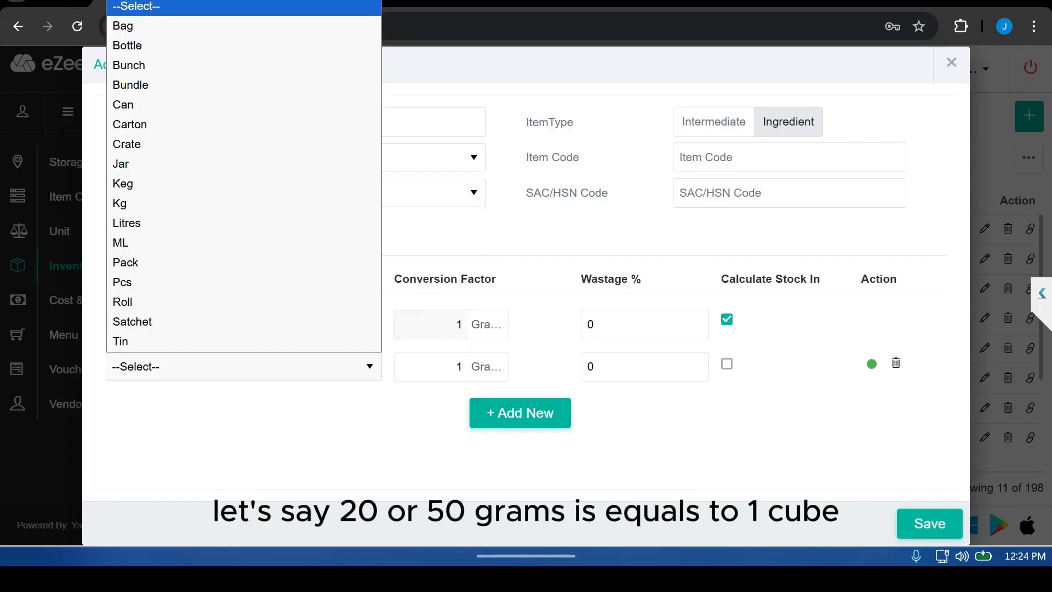
key("s")
key("p")
key("c")
key("Return")
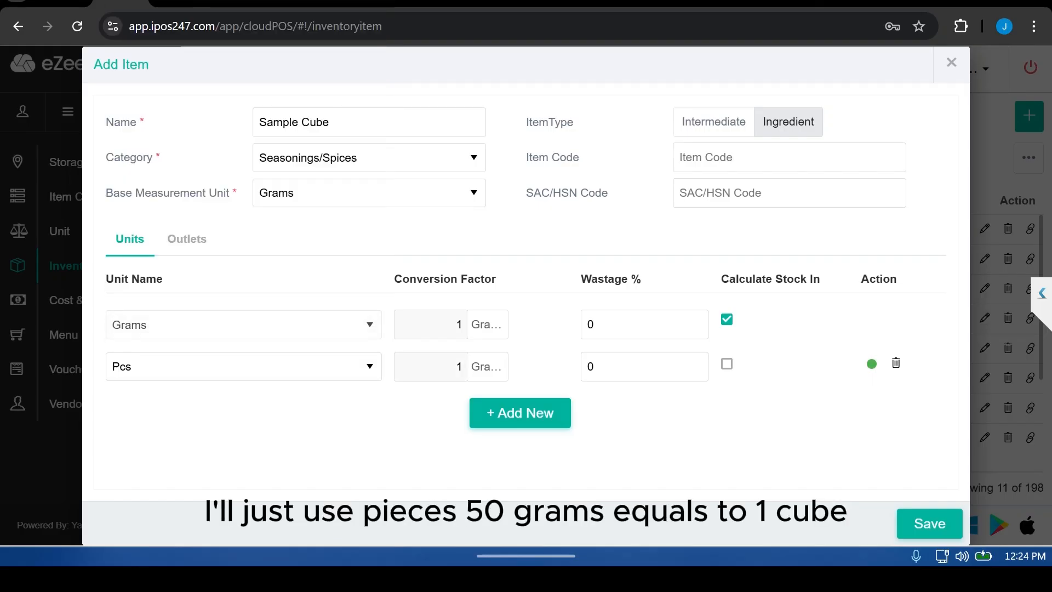
key("Tab")
type("50")
left_click(726, 363)
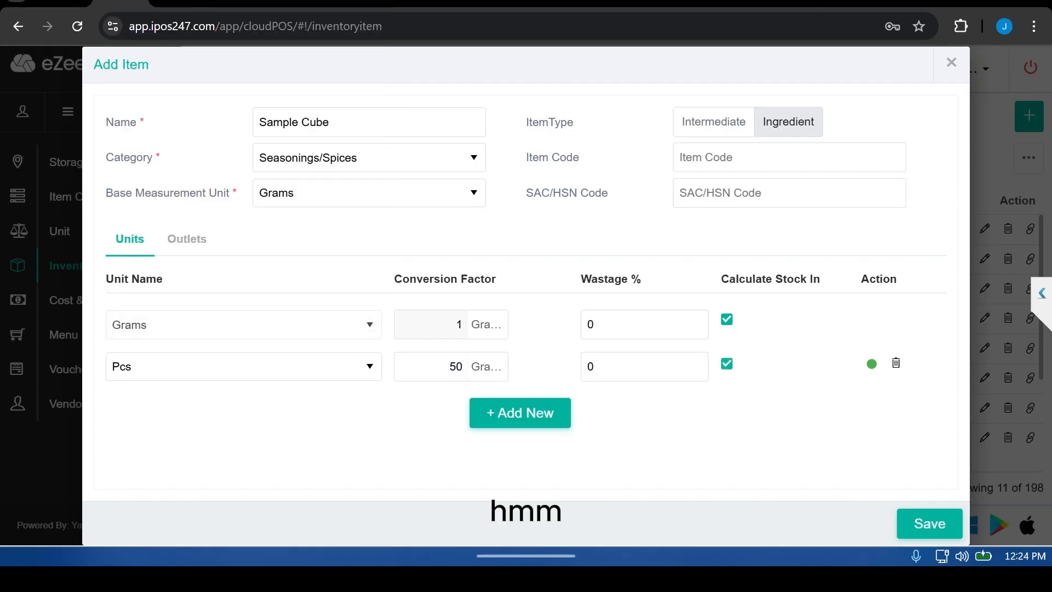
Step: Assign the item to the CENTRAL STORE outlet and save the new inventory item
left_click(187, 239)
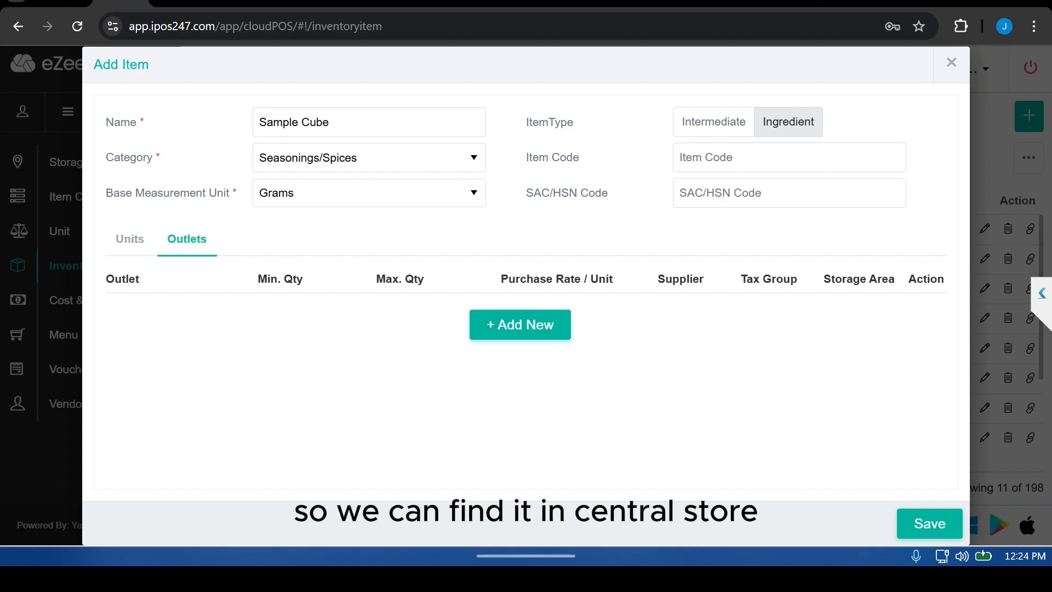
left_click(519, 323)
left_click(158, 325)
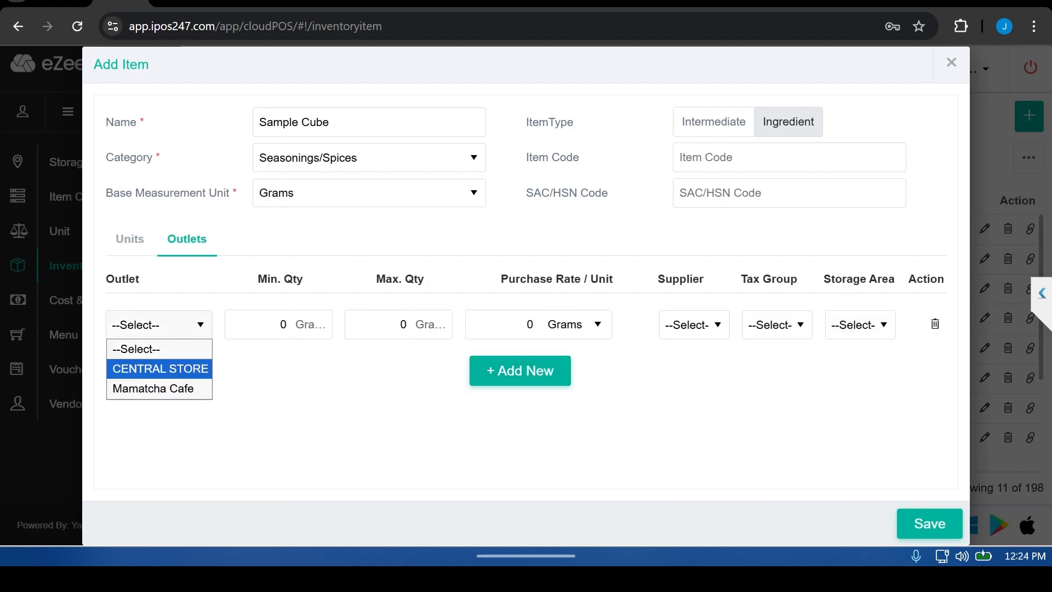
left_click(160, 368)
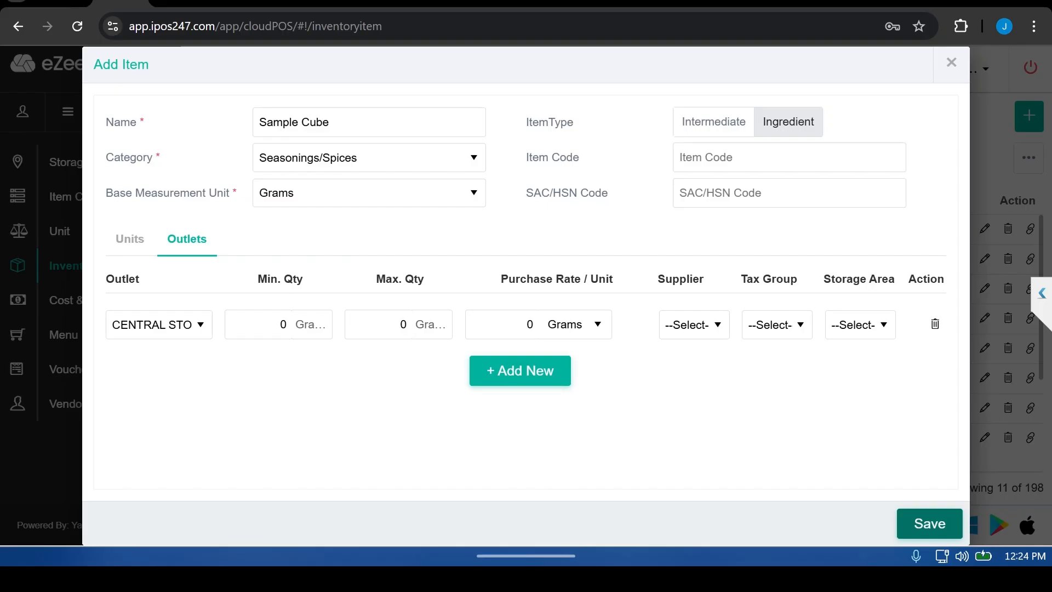
left_click(929, 523)
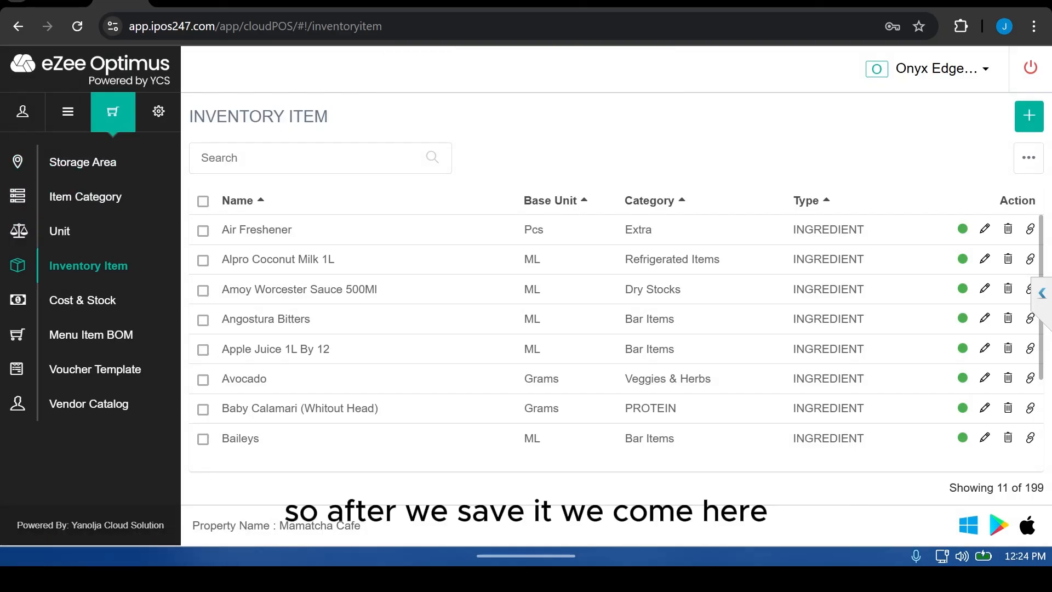
Step: Switch to the store operations app and open the Physical Stock module
left_click(942, 68)
left_click(918, 104)
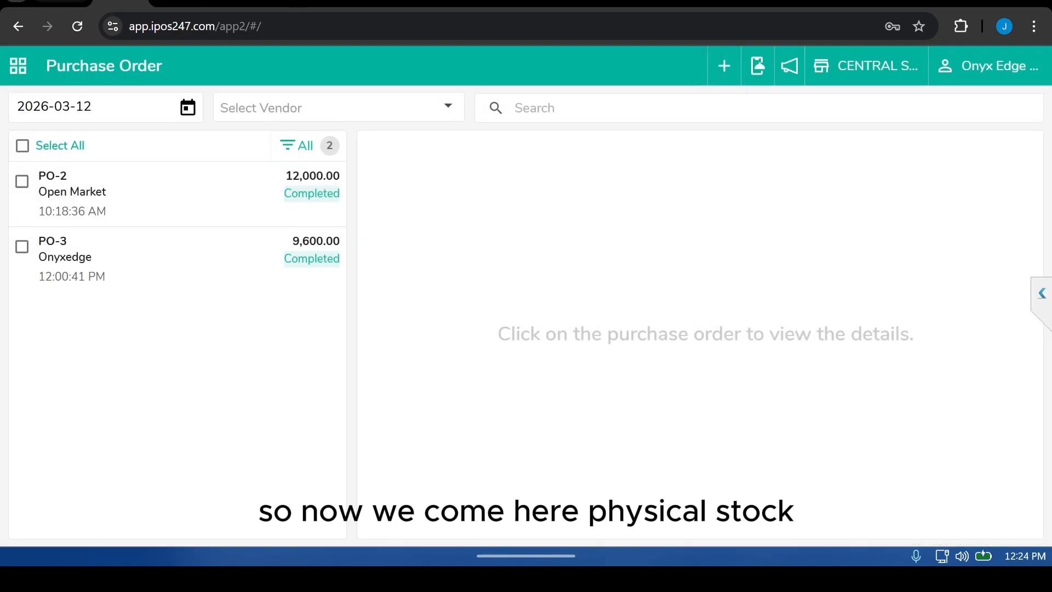
left_click(18, 66)
left_click(237, 208)
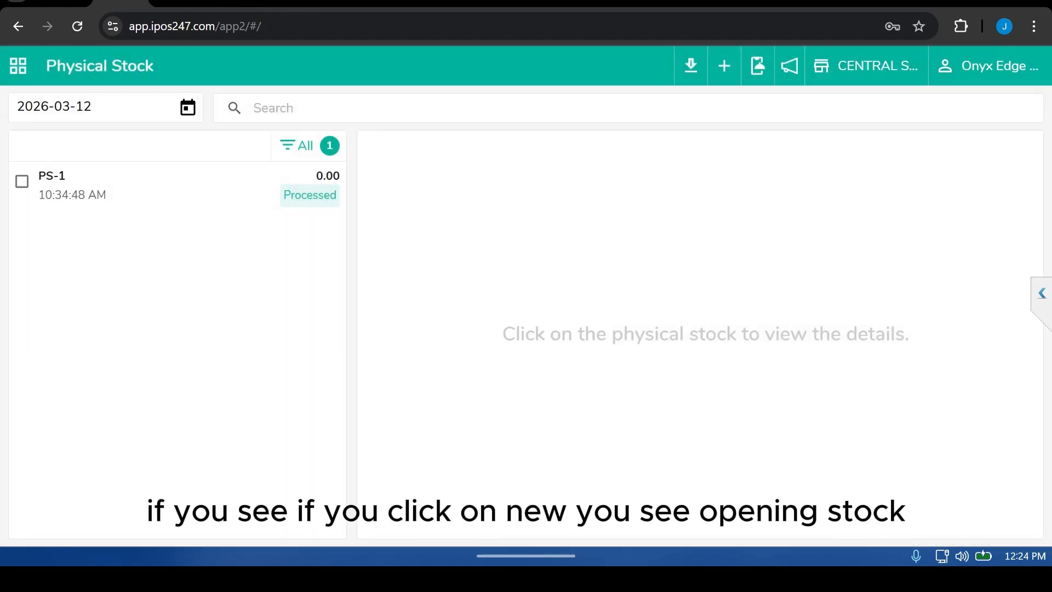
Step: Create a new Opening Stock physical stock entry and add the items Fayrouz and Sample Cube
left_click(723, 66)
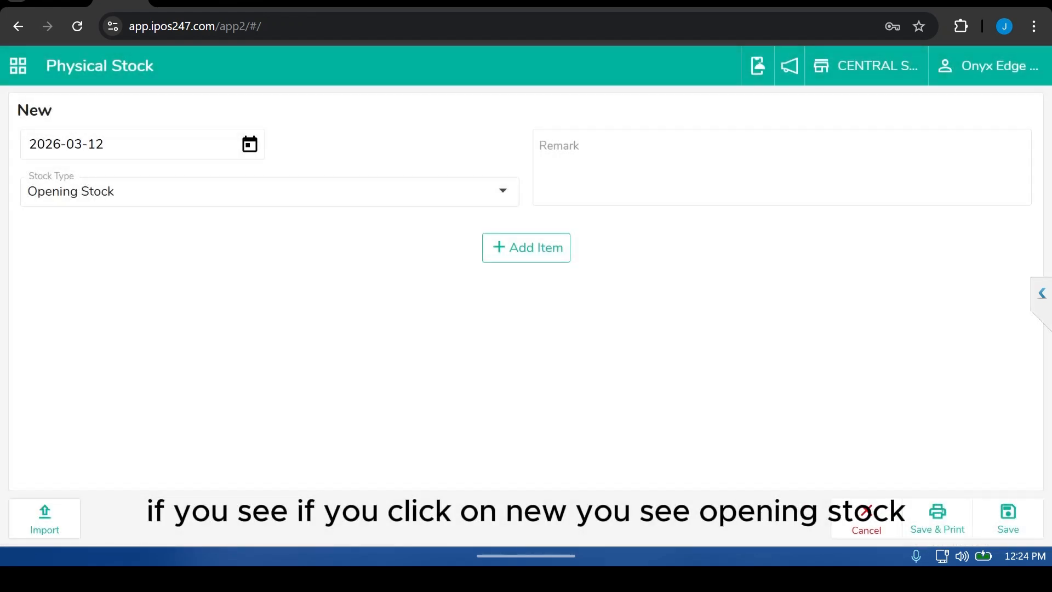
left_click(270, 191)
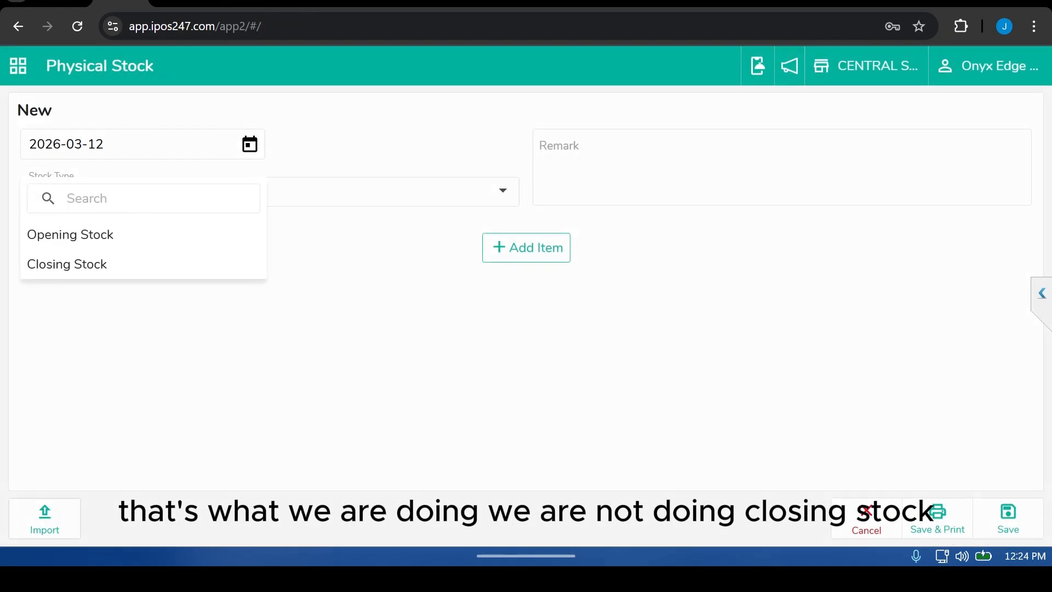
left_click(71, 235)
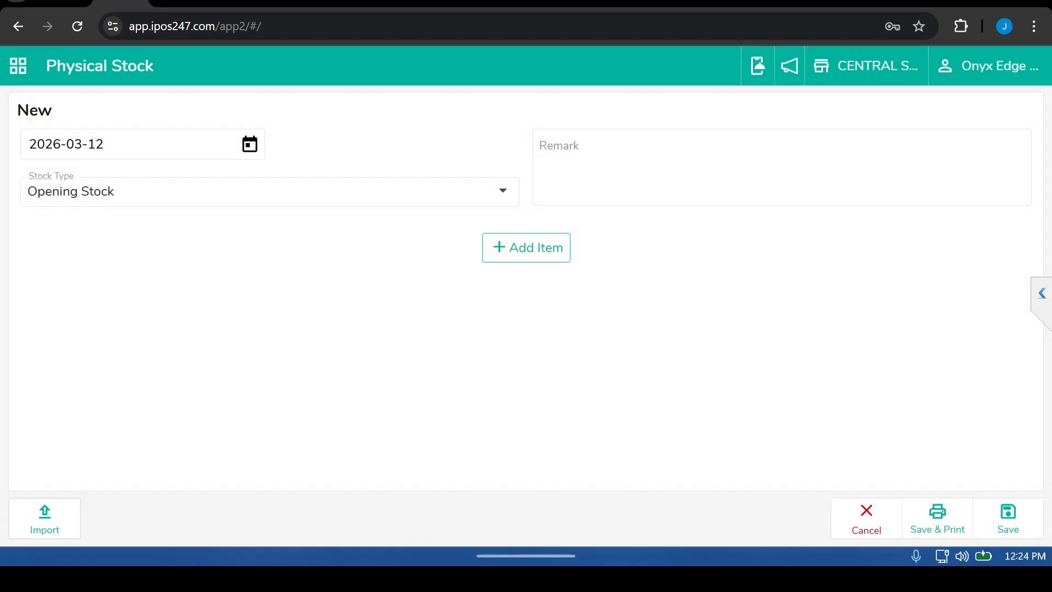
left_click(526, 248)
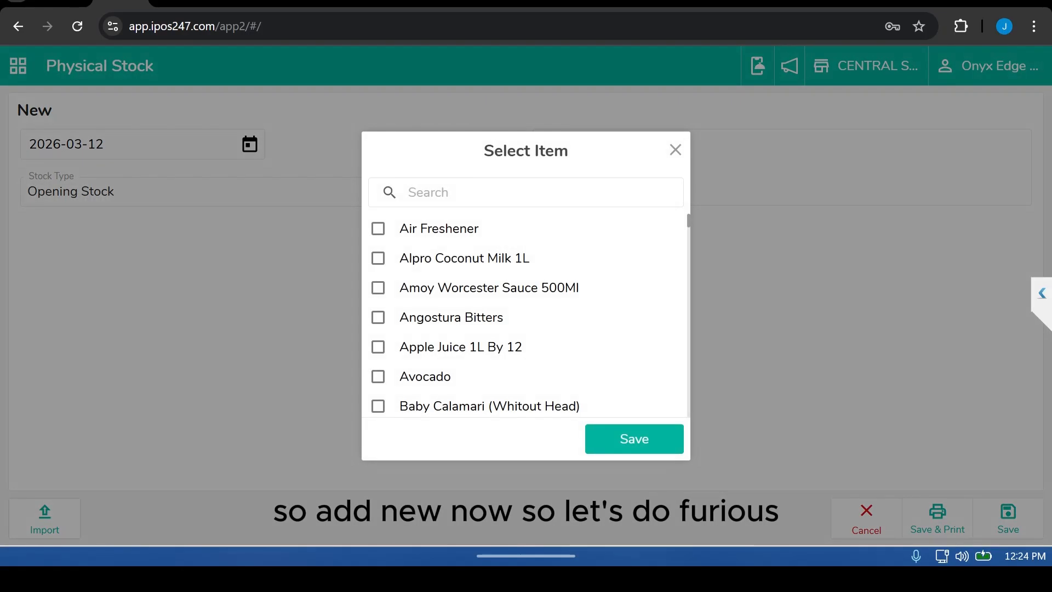
type("fay")
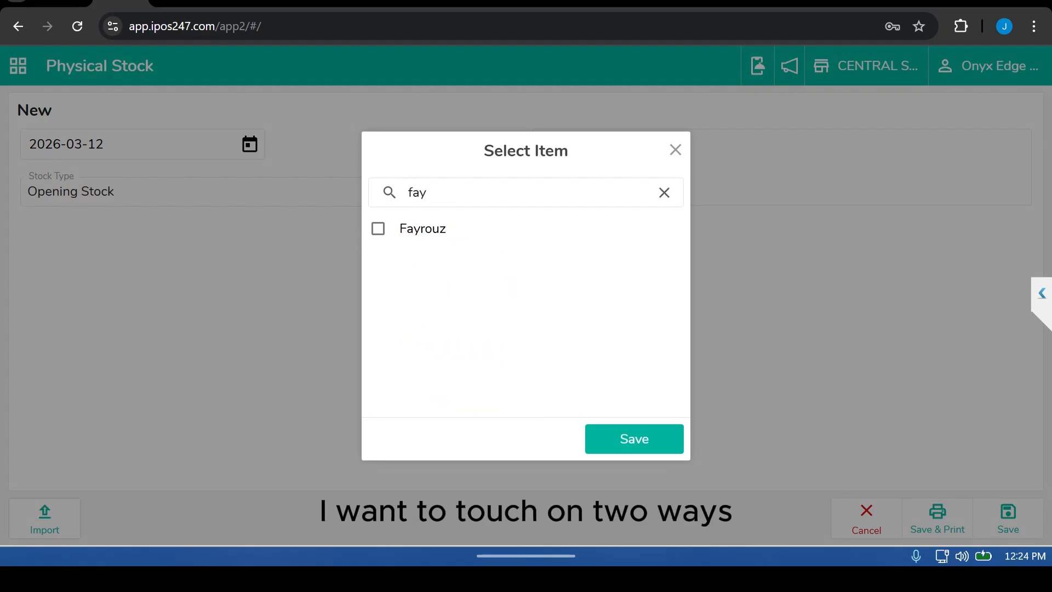
left_click(378, 228)
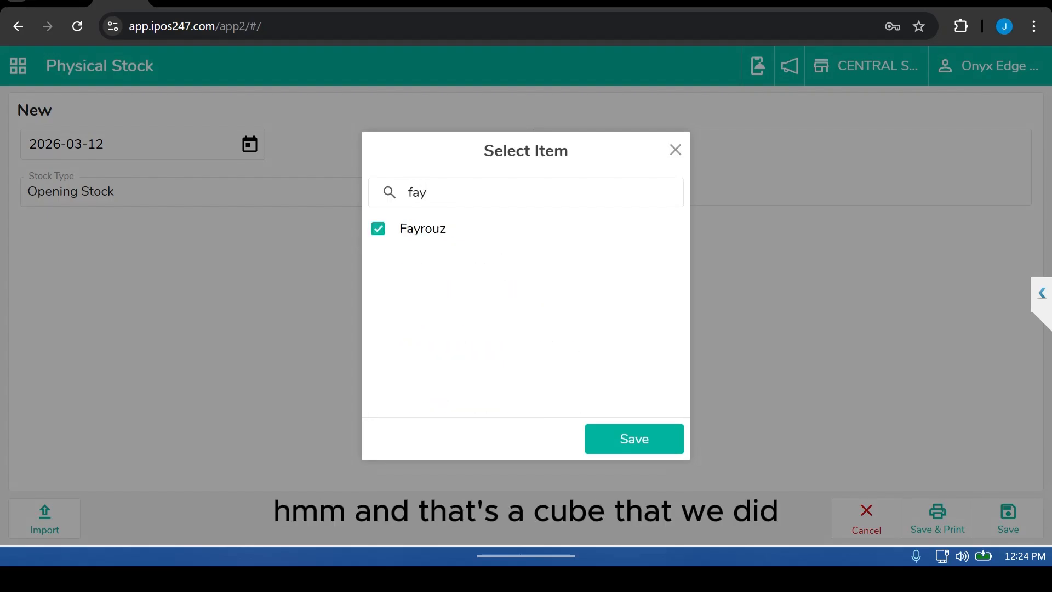
double_click(417, 192)
type("cube")
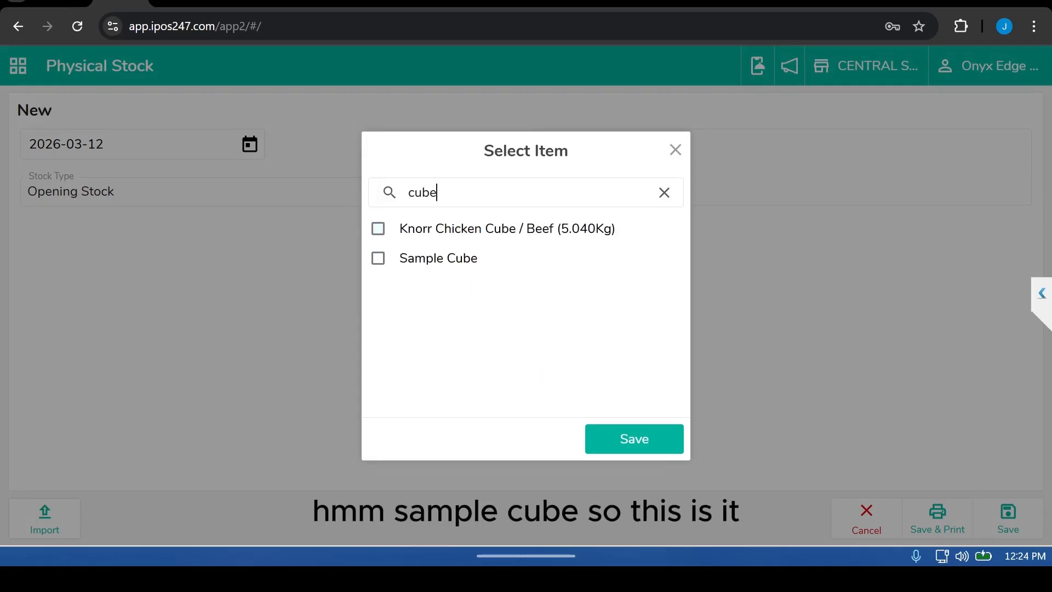
left_click(378, 258)
left_click(634, 438)
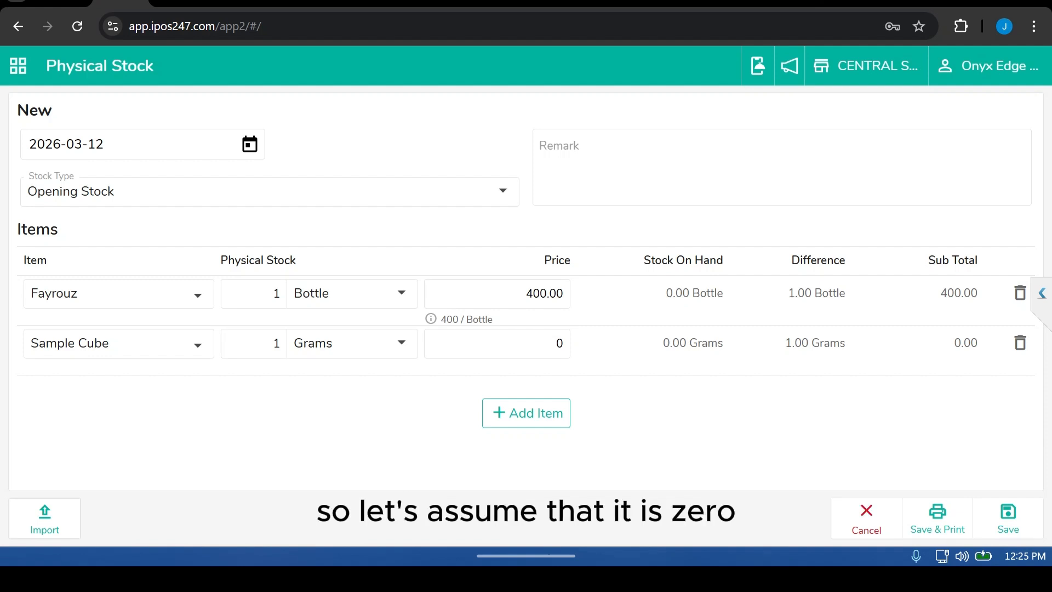
Step: Set Fayrouz's physical stock to 0 and Sample Cube's to 199 in the Pcs unit
double_click(275, 294)
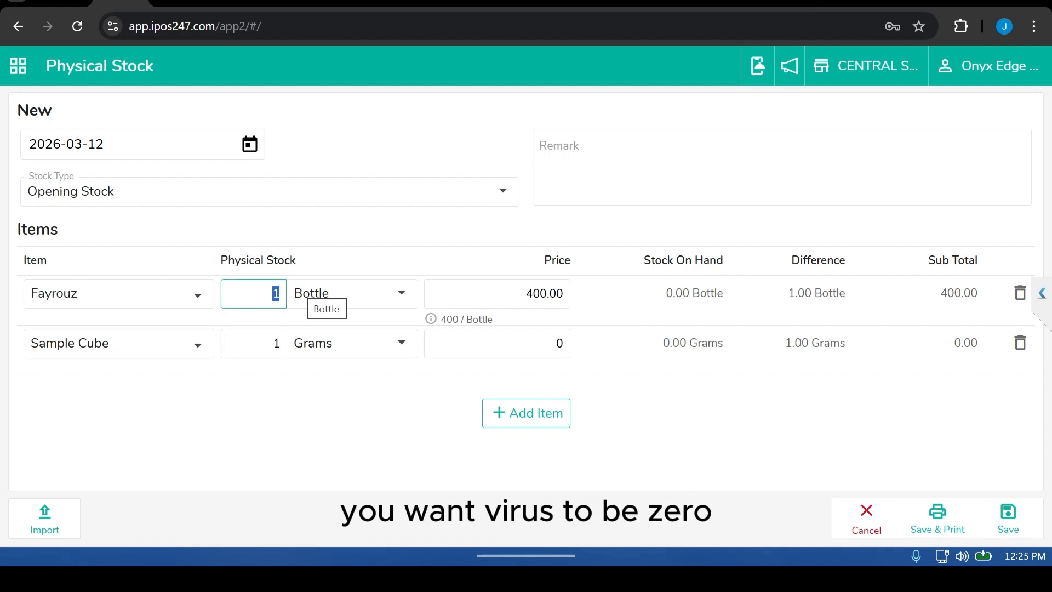
type("0")
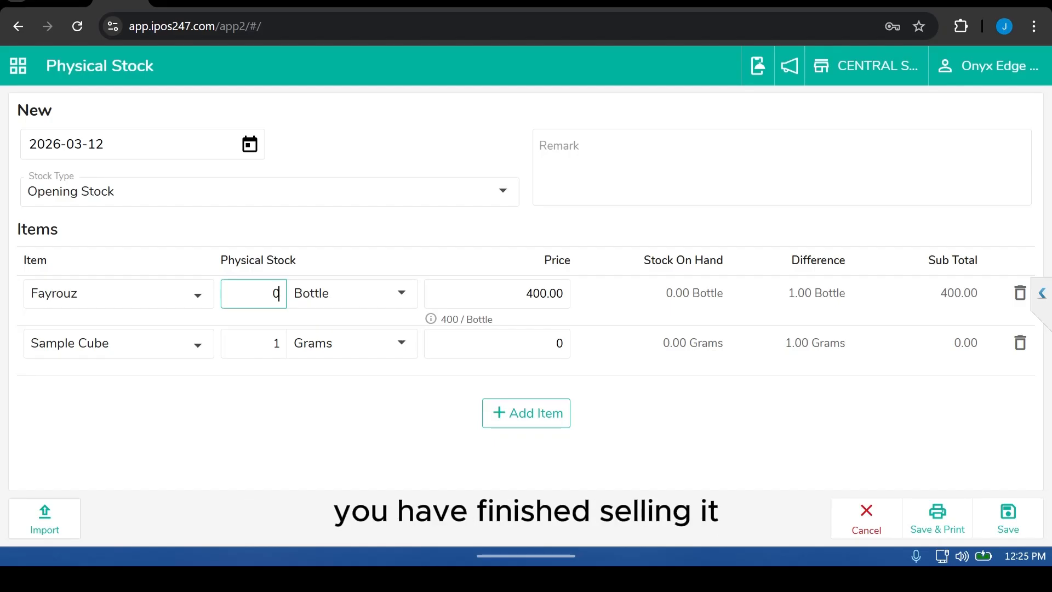
double_click(275, 343)
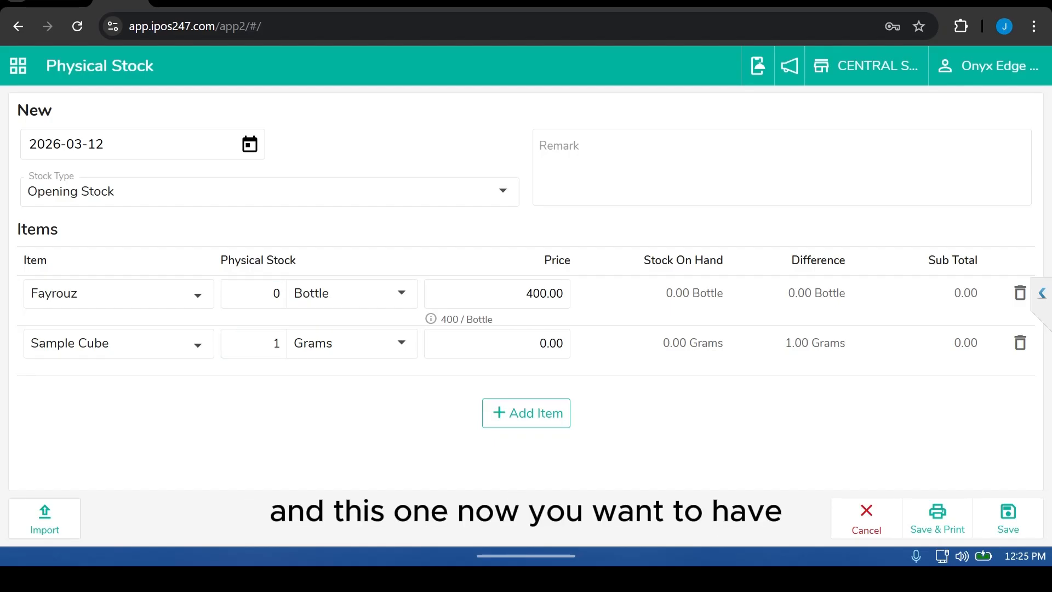
left_click(350, 344)
left_click(303, 385)
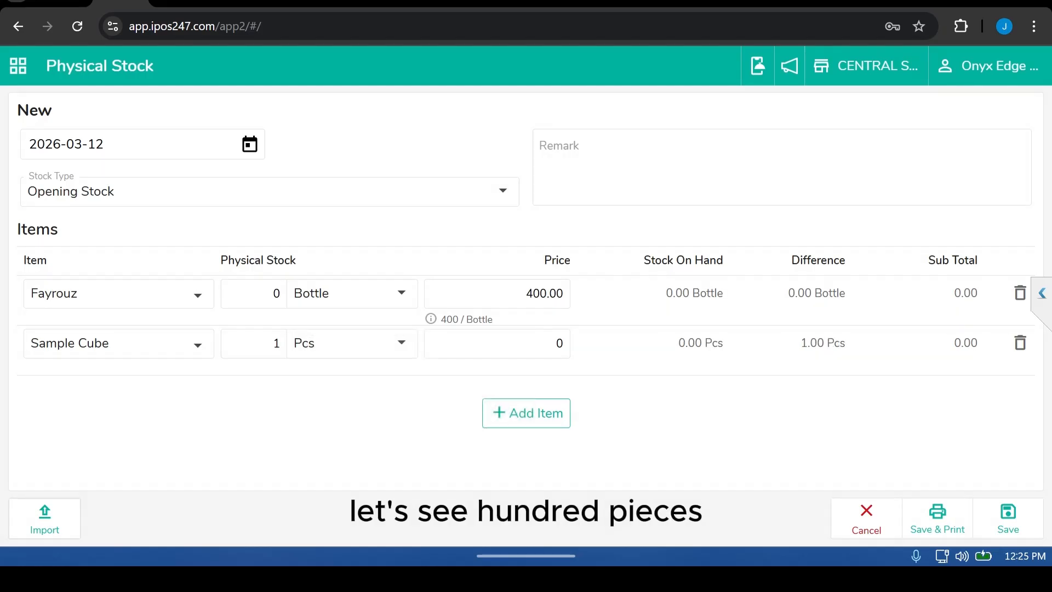
double_click(275, 344)
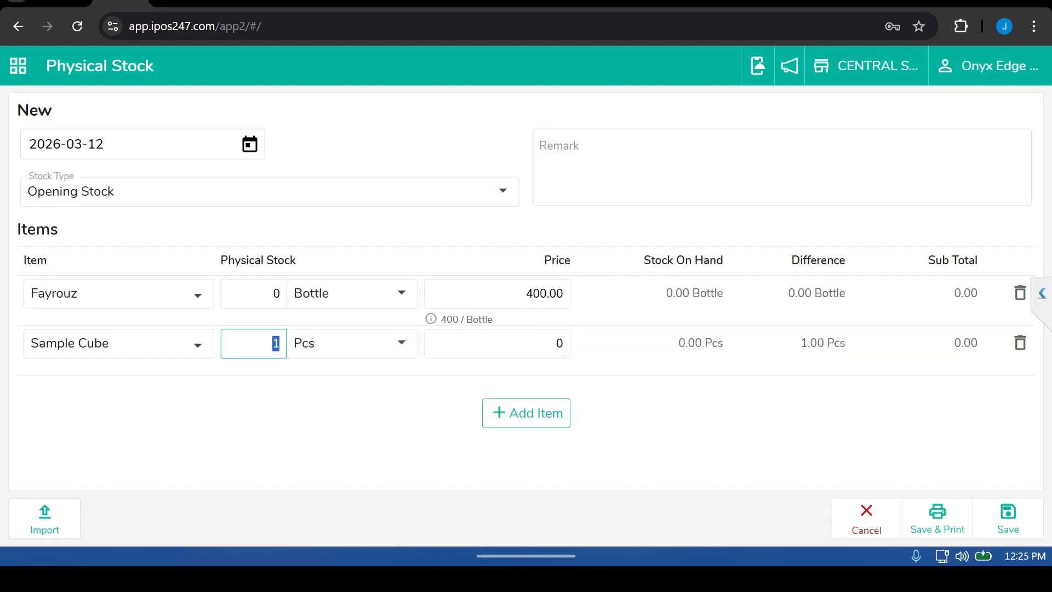
type("199")
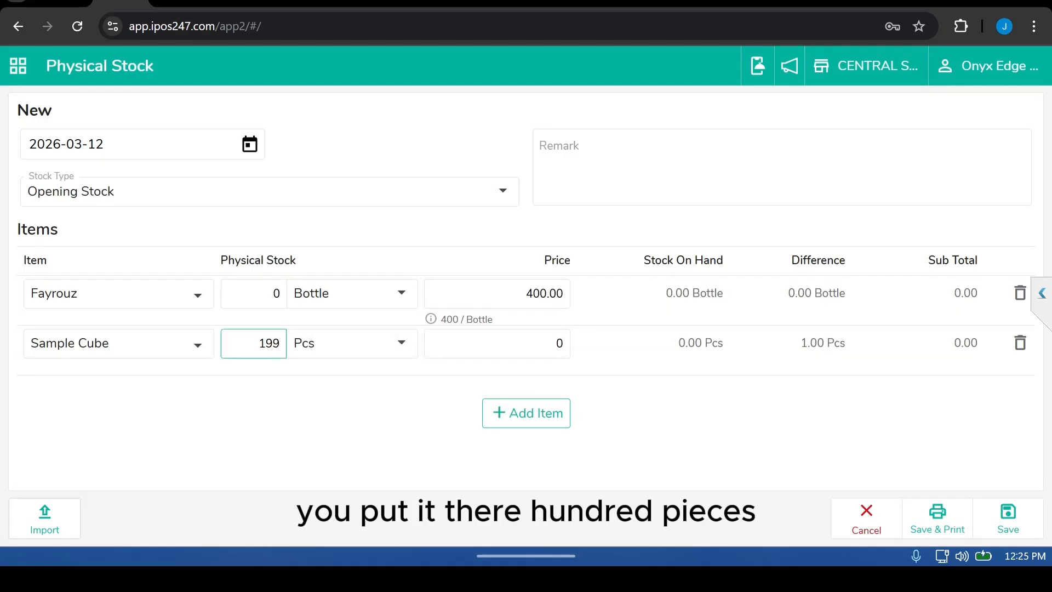
key("Tab")
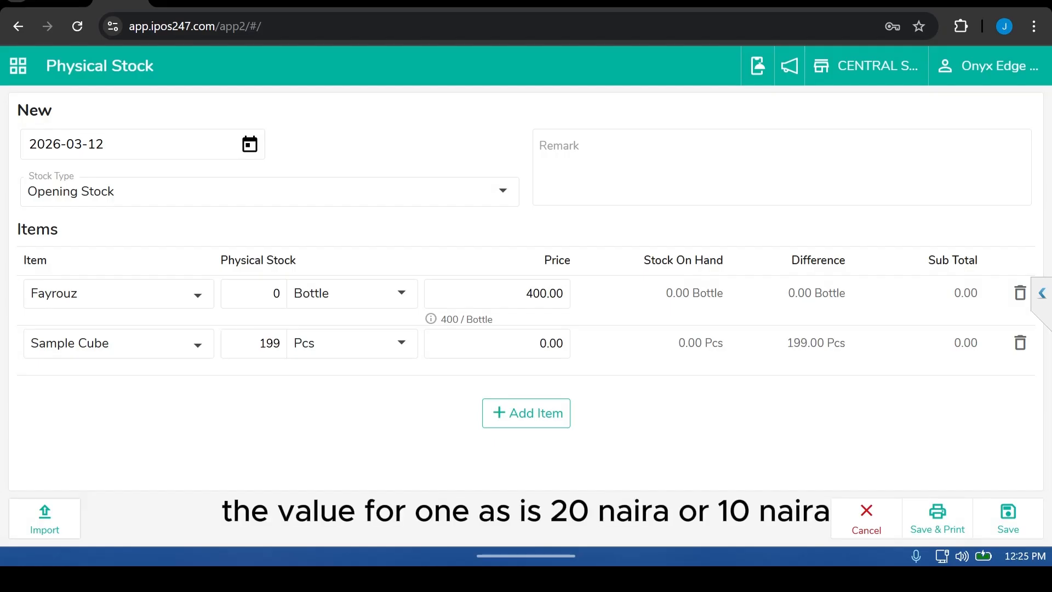
Step: Set Sample Cube's price to 10 and save the physical stock entry
left_click_drag(539, 344, 564, 343)
type("20")
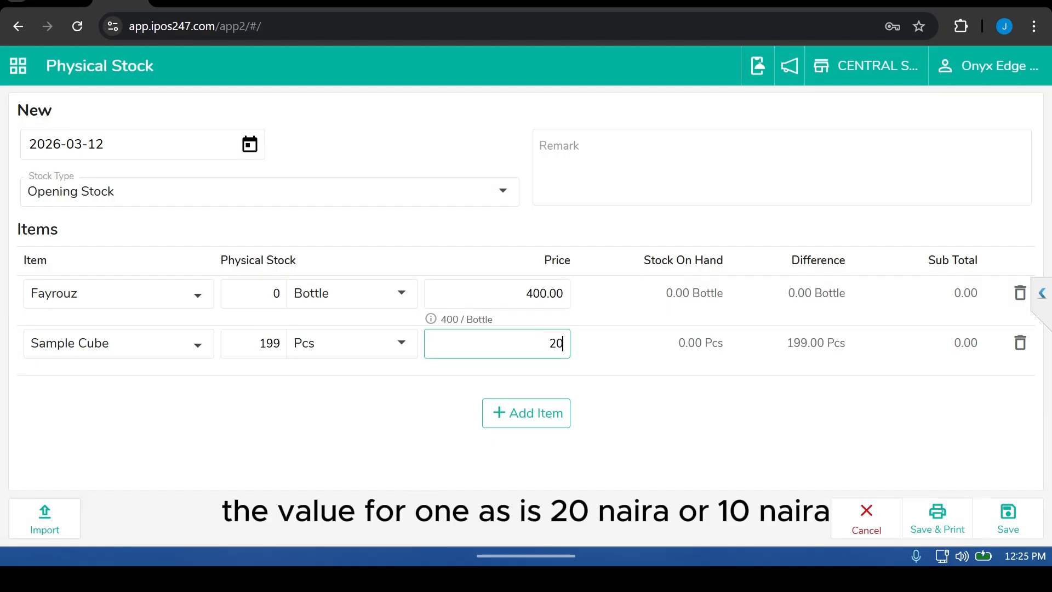
key("BackSpace")
key("BackSpace")
type("10")
key("Tab")
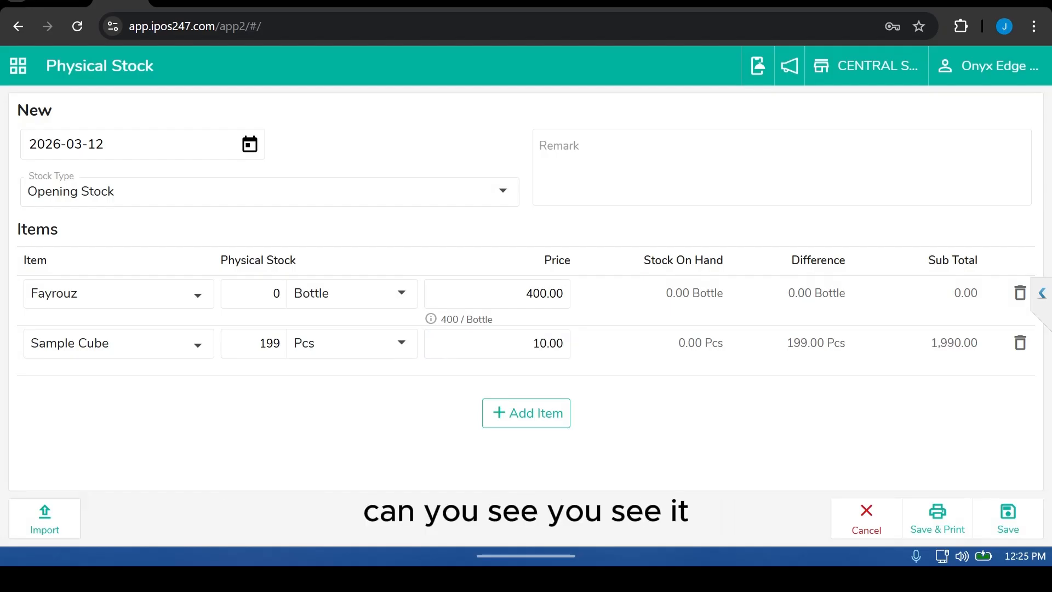
left_click(1008, 517)
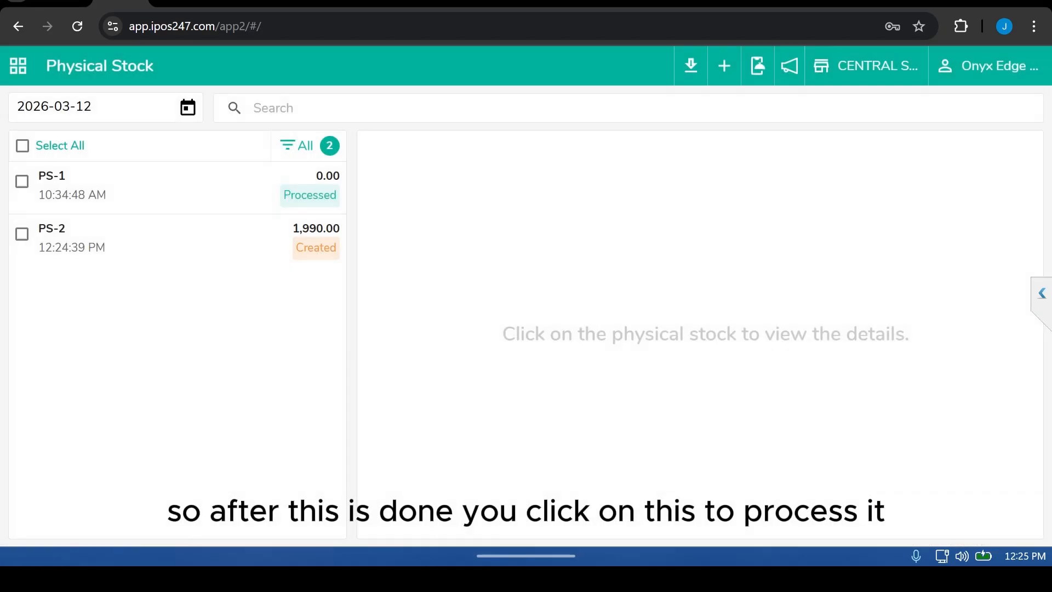
Step: Process the new physical stock entry and switch back to the Stock Ledger report tab
left_click(165, 239)
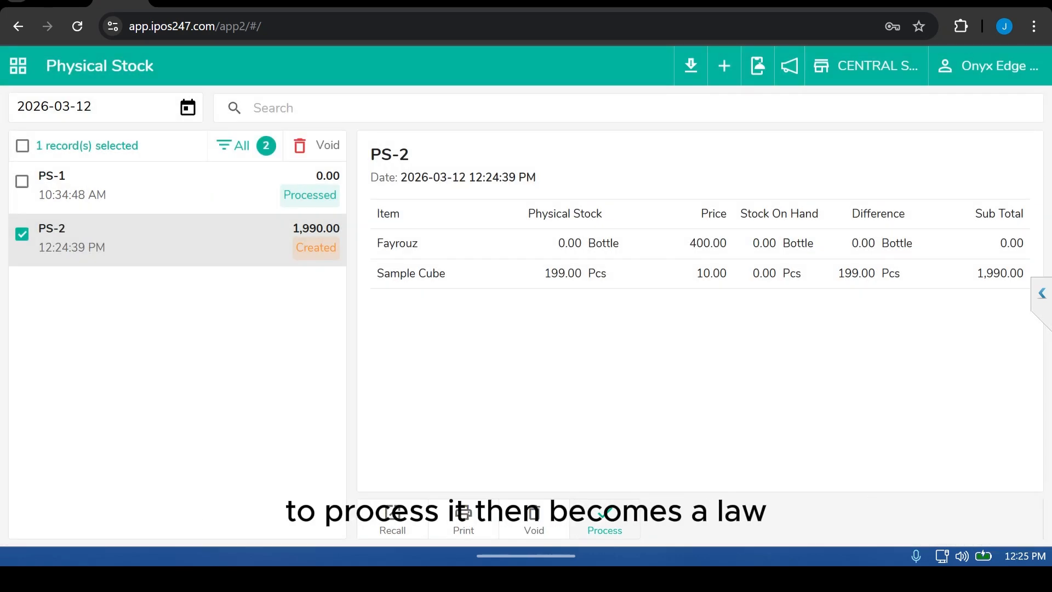
left_click(604, 524)
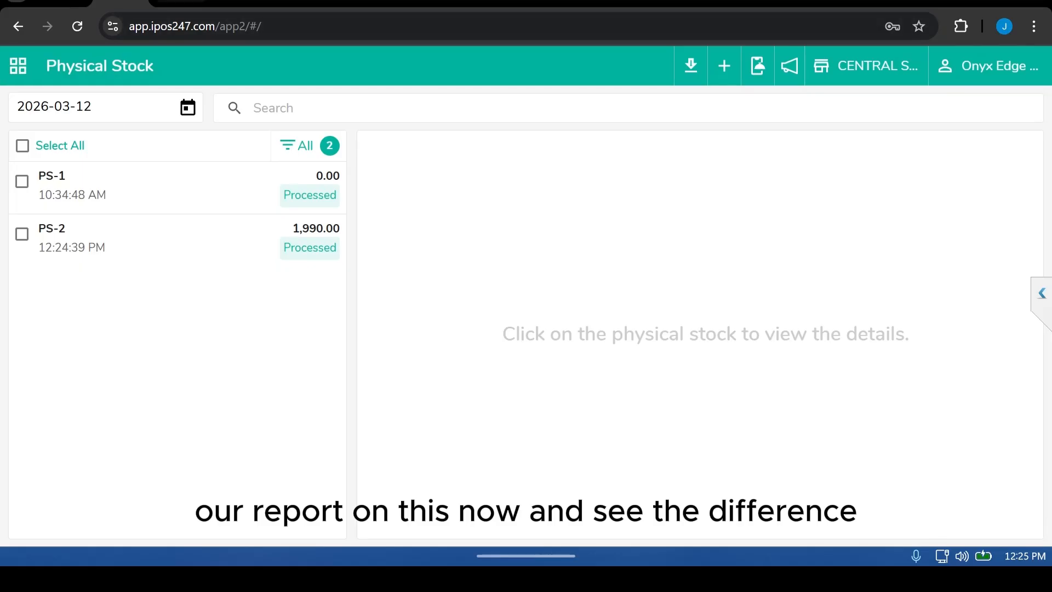
left_click(181, 2)
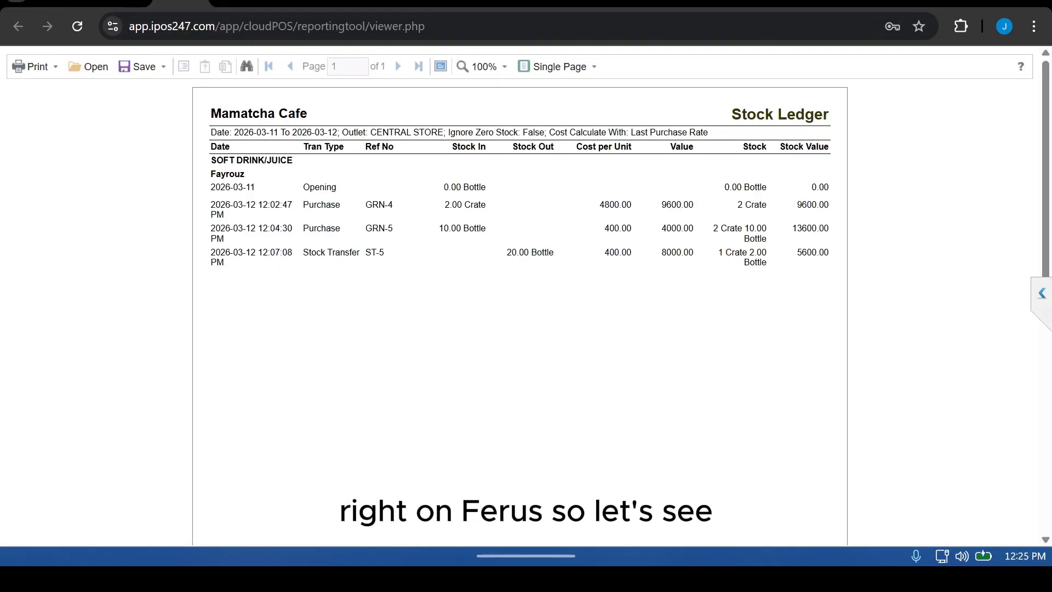
Step: Run the Stock Ledger report for Fayrouz at Central Store with cost calculated by Last Purchase Rate
left_click(120, 1)
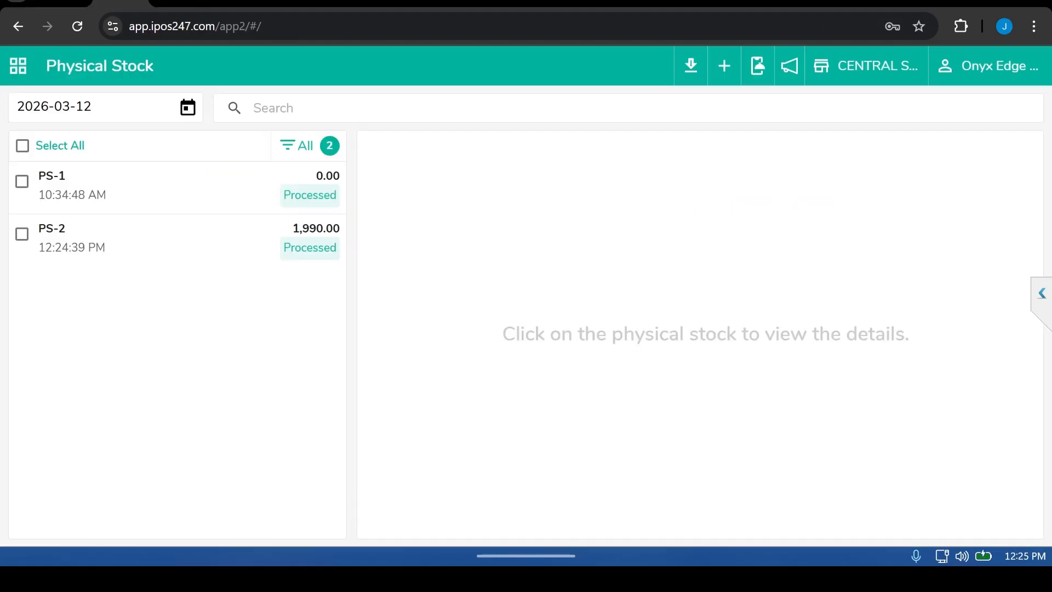
left_click(18, 65)
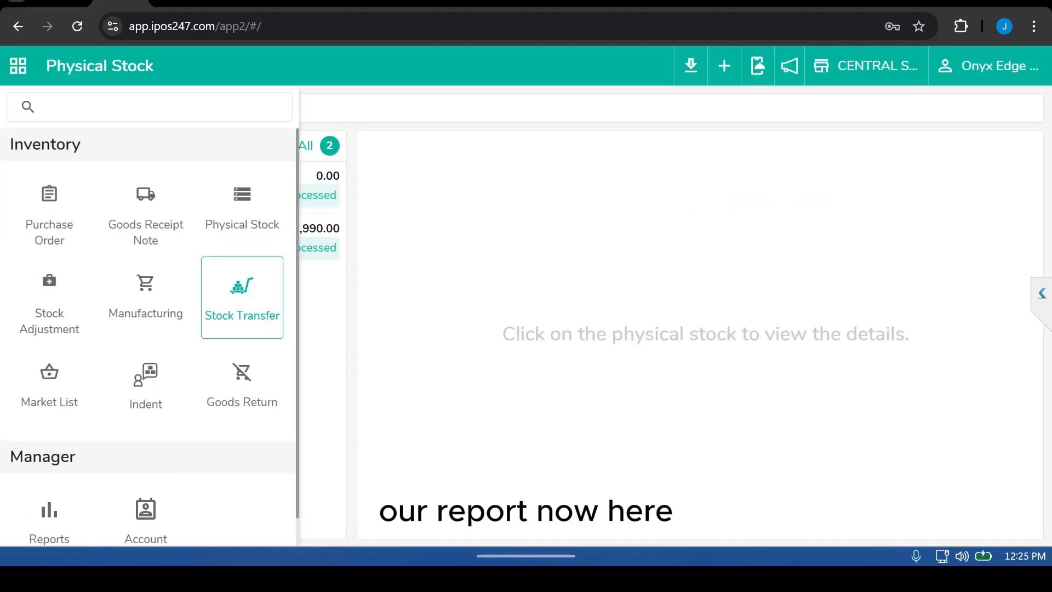
scroll(241, 327, "down", 2)
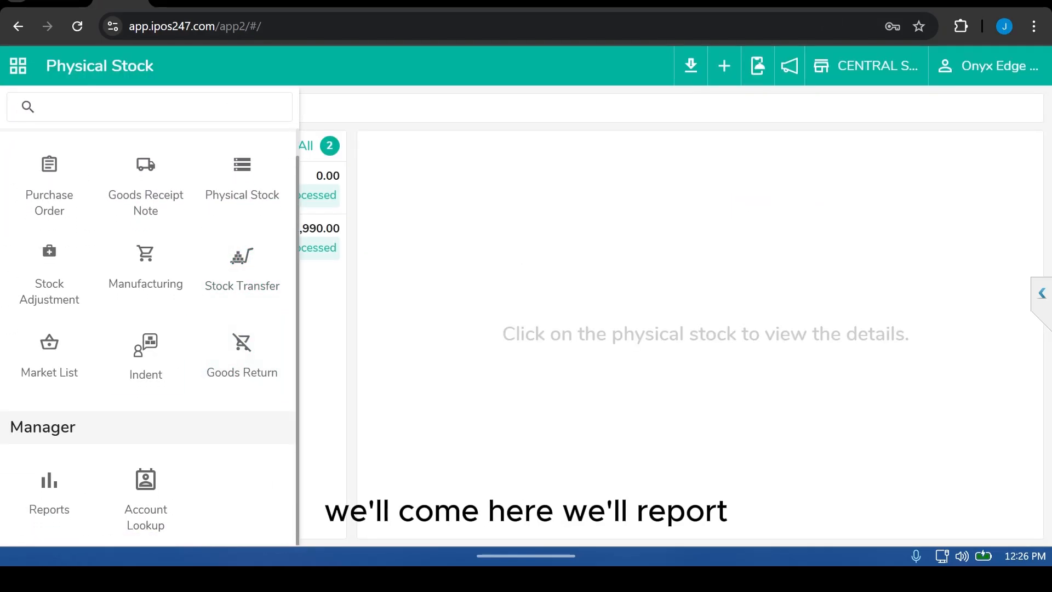
left_click(50, 487)
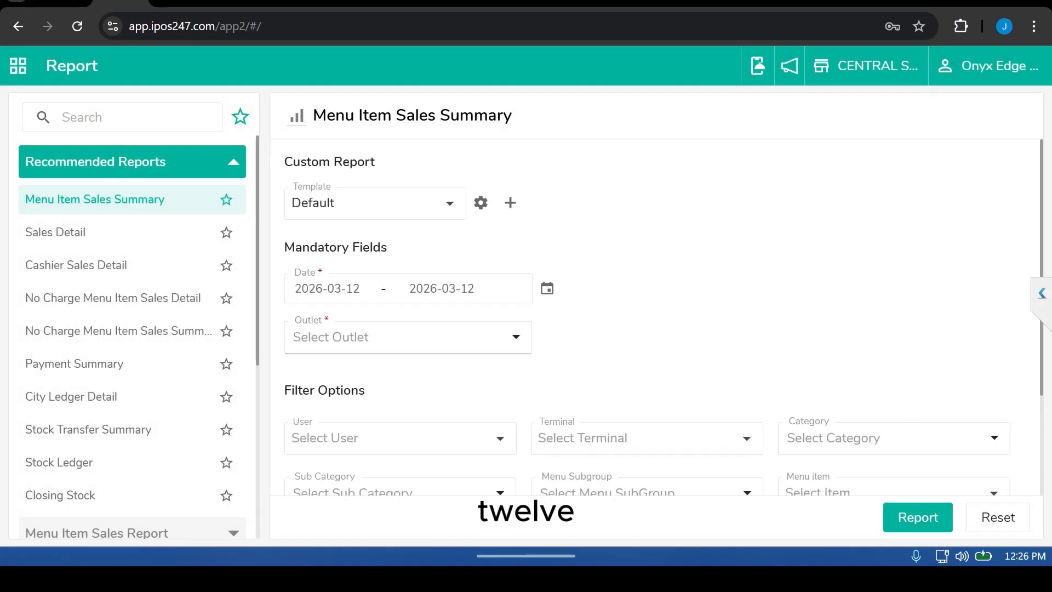
left_click(408, 337)
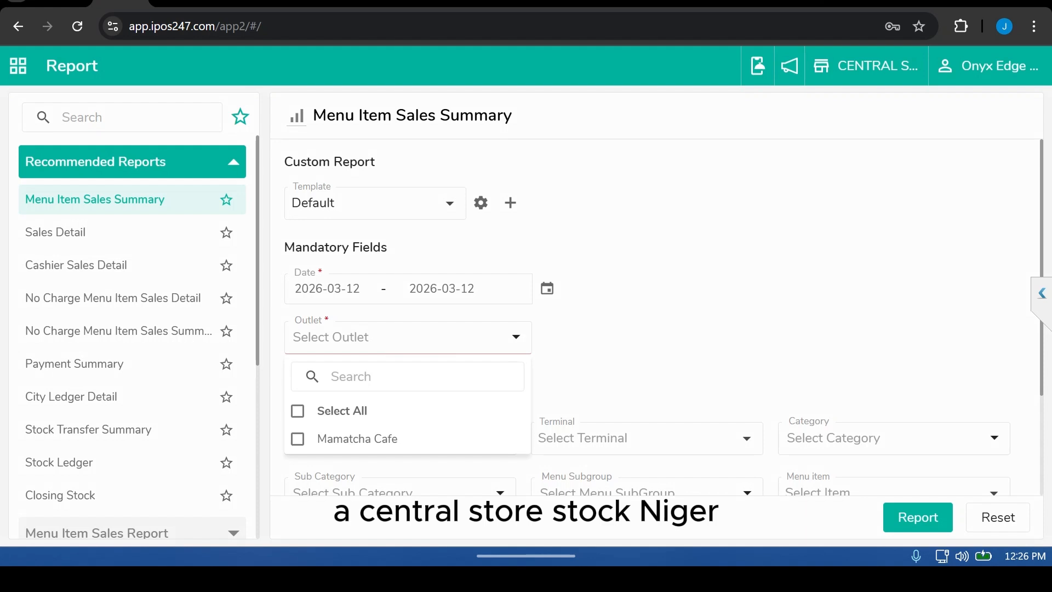
left_click(59, 463)
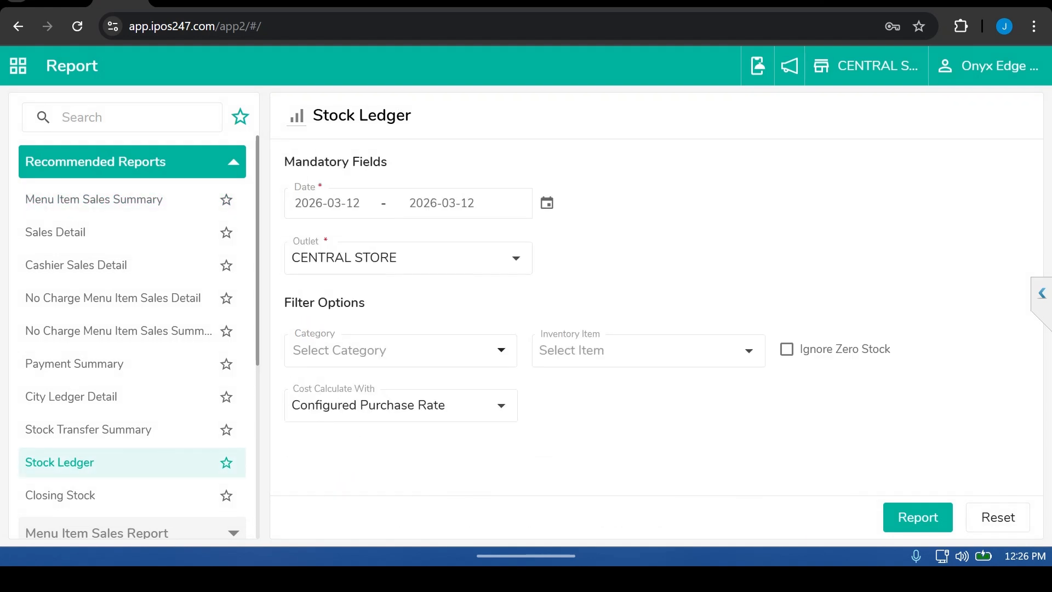
left_click(400, 405)
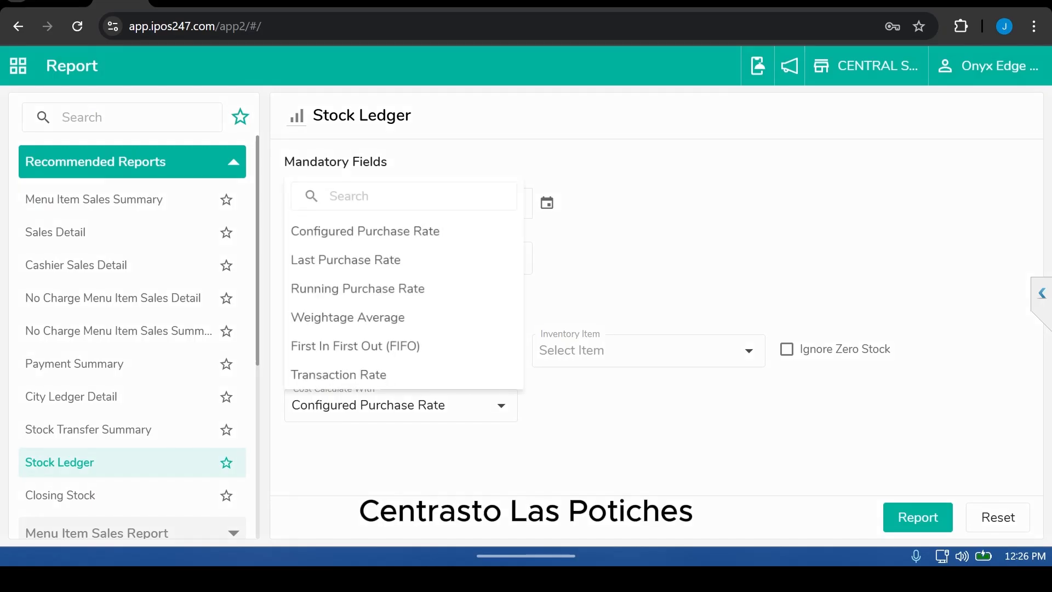
left_click(345, 256)
left_click(648, 350)
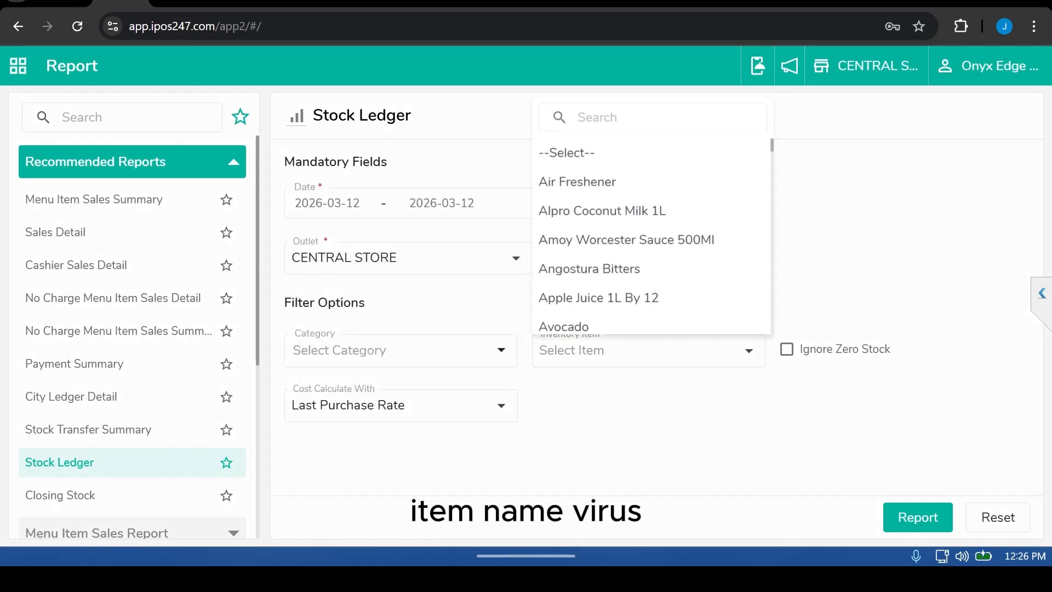
type("fay")
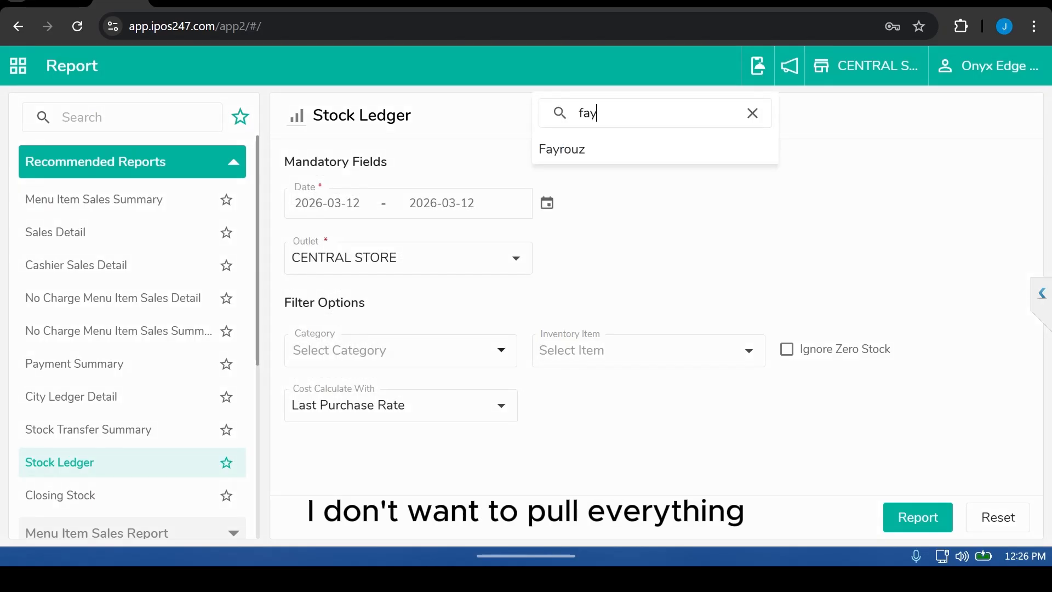
left_click(562, 149)
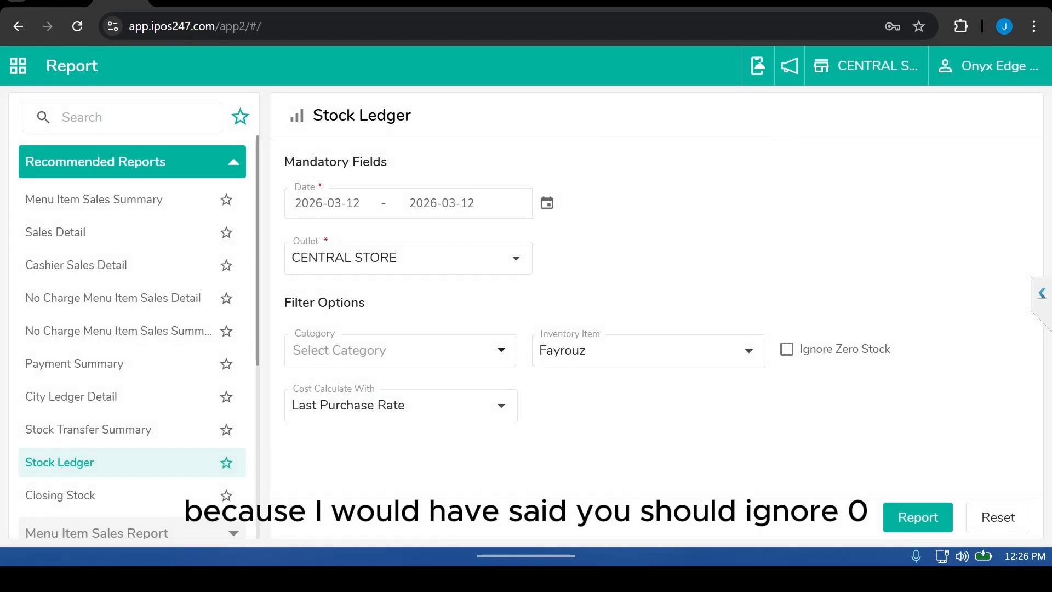
left_click(917, 517)
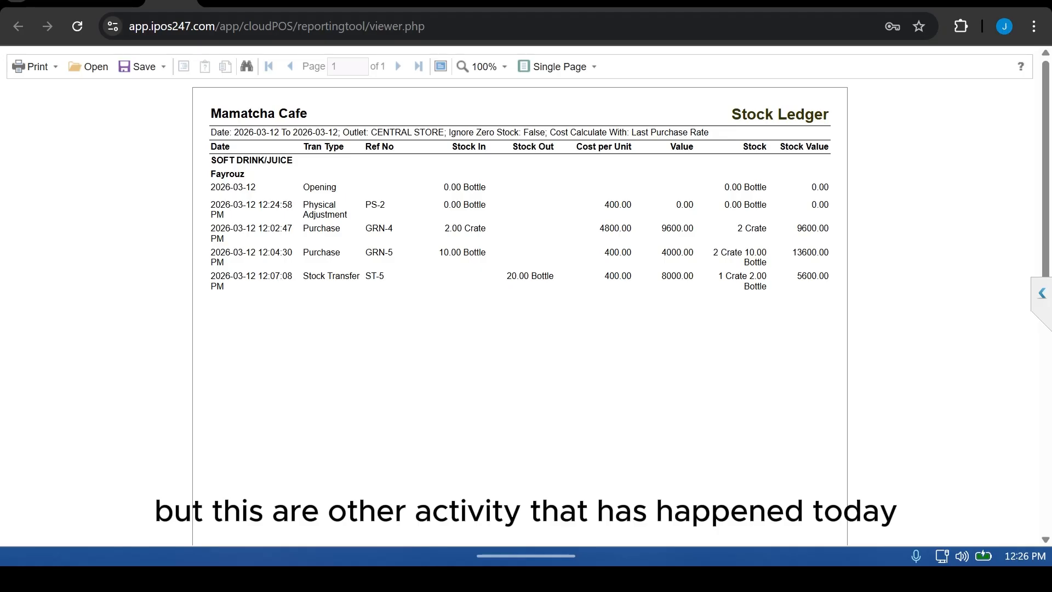
Step: Rerun the Stock Ledger report for the inventory item Sample Cube instead of Fayrouz
left_click(115, 2)
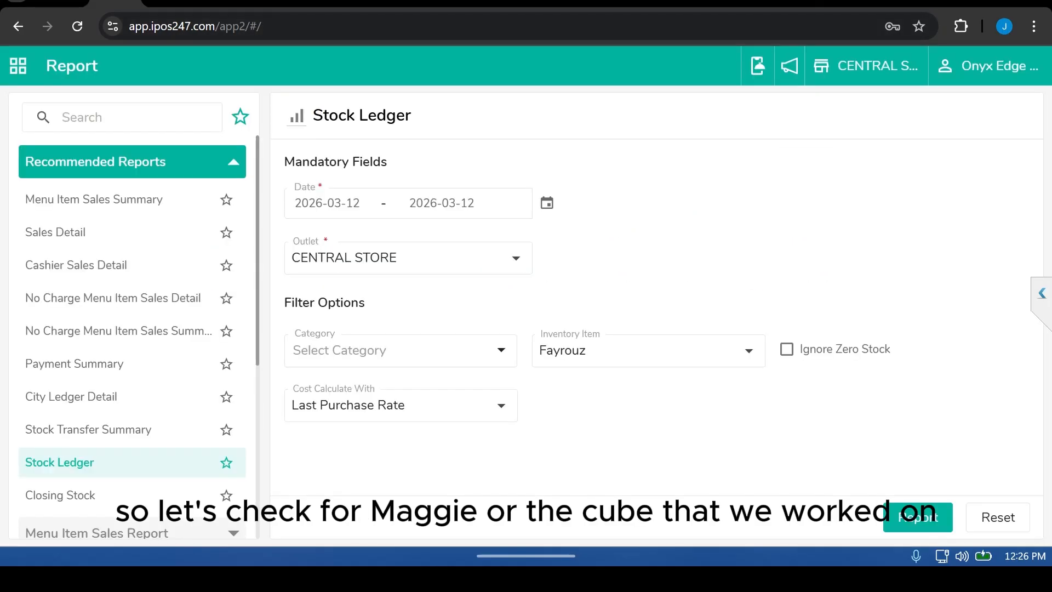
left_click(648, 350)
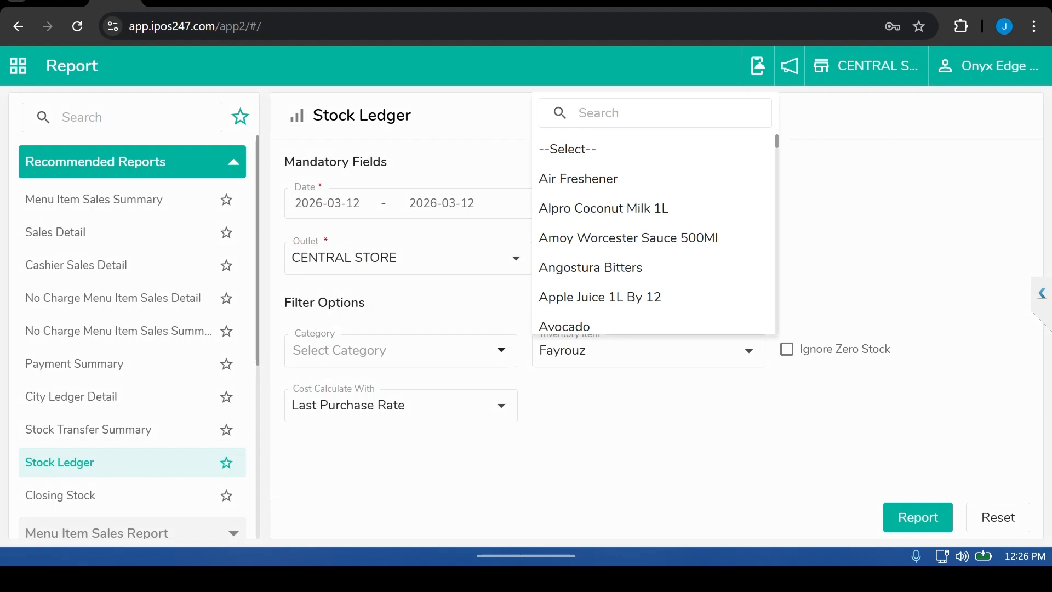
type("cube")
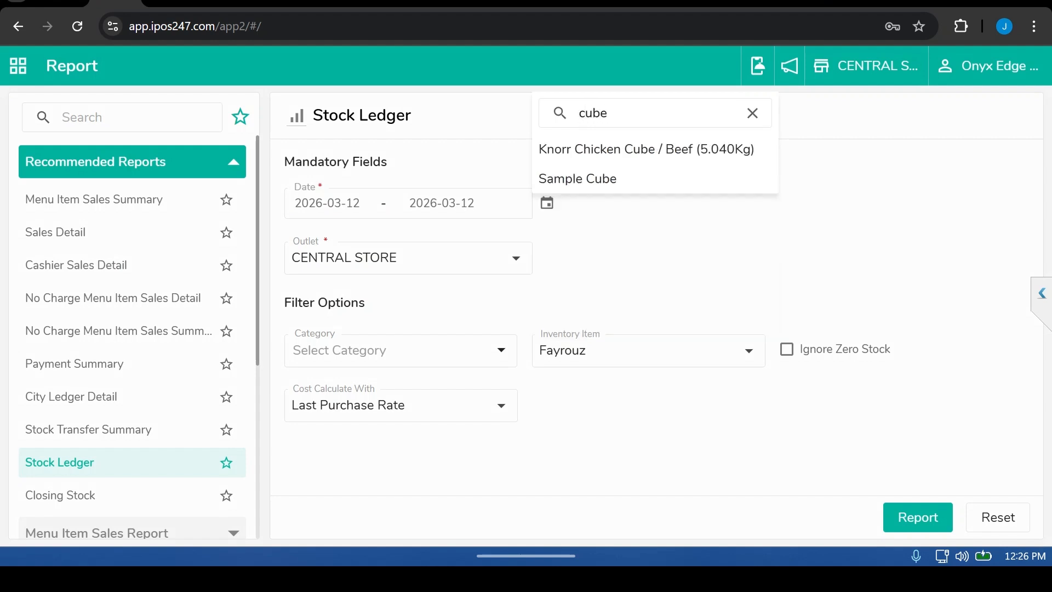
left_click(578, 179)
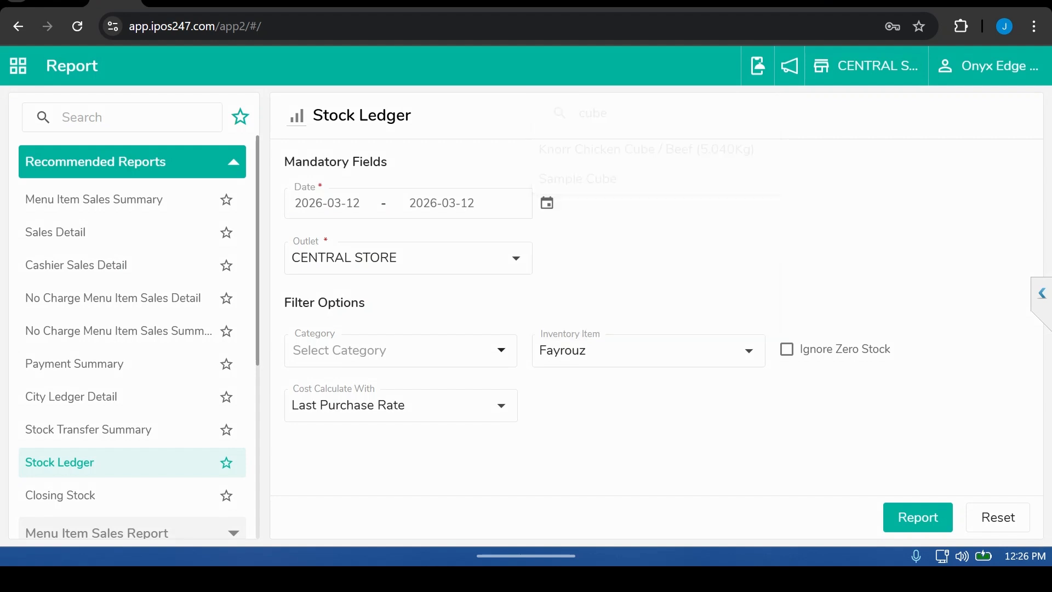
left_click(918, 518)
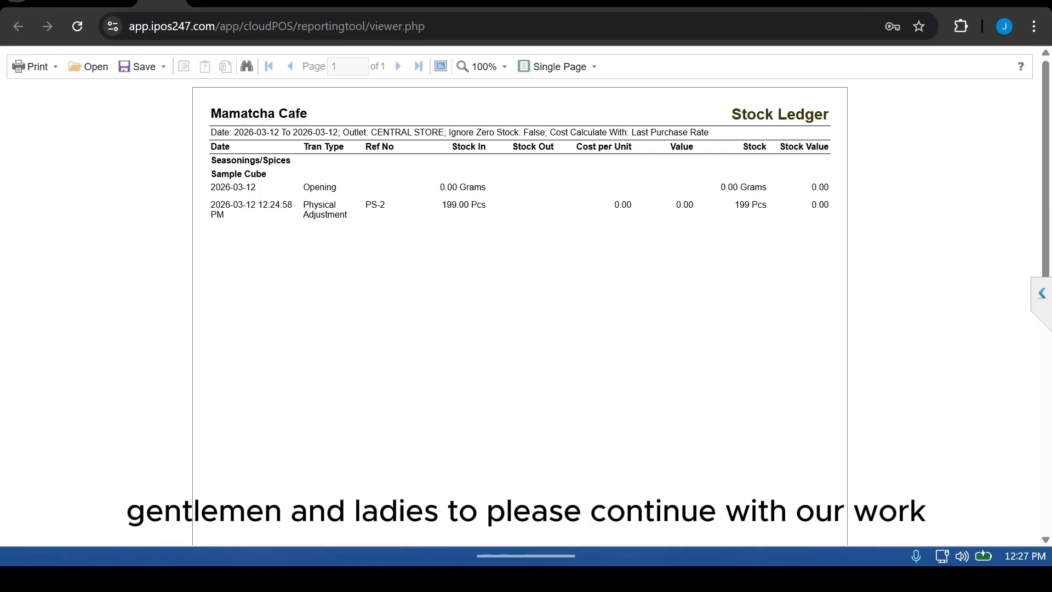
mouse_move(559, 556)
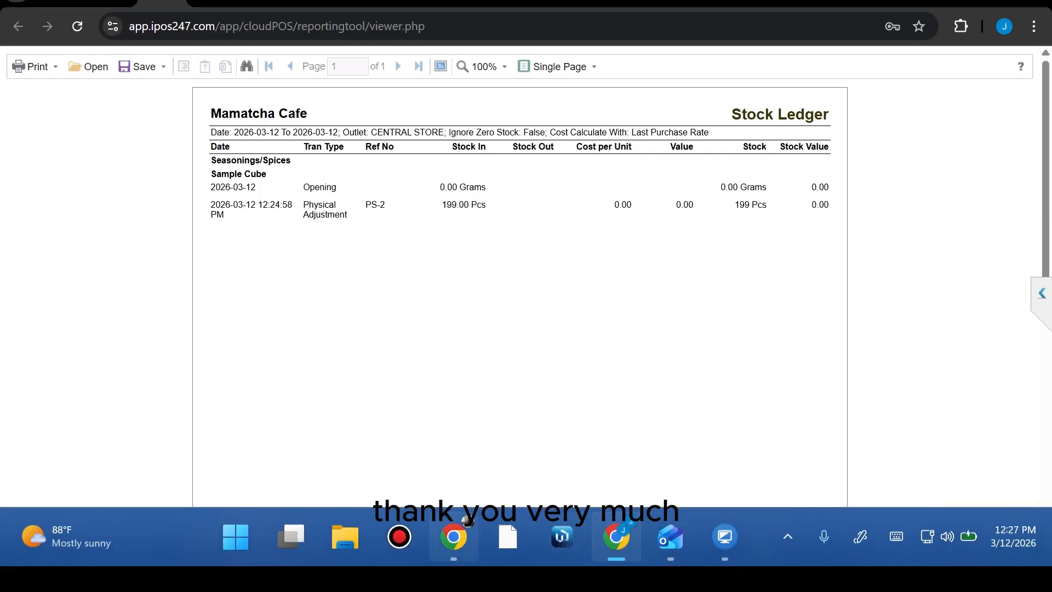
left_click(400, 537)
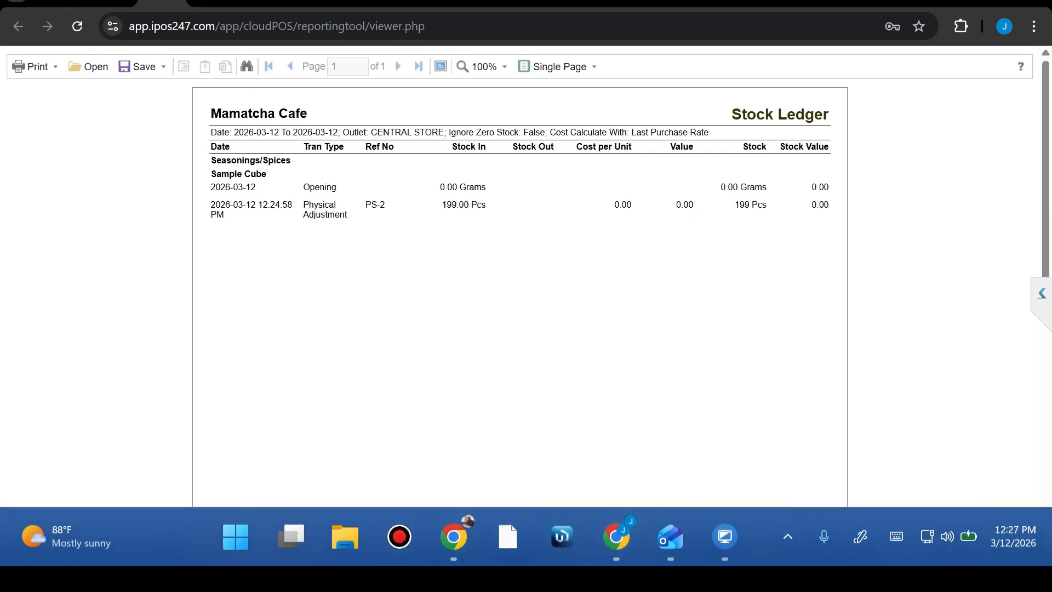